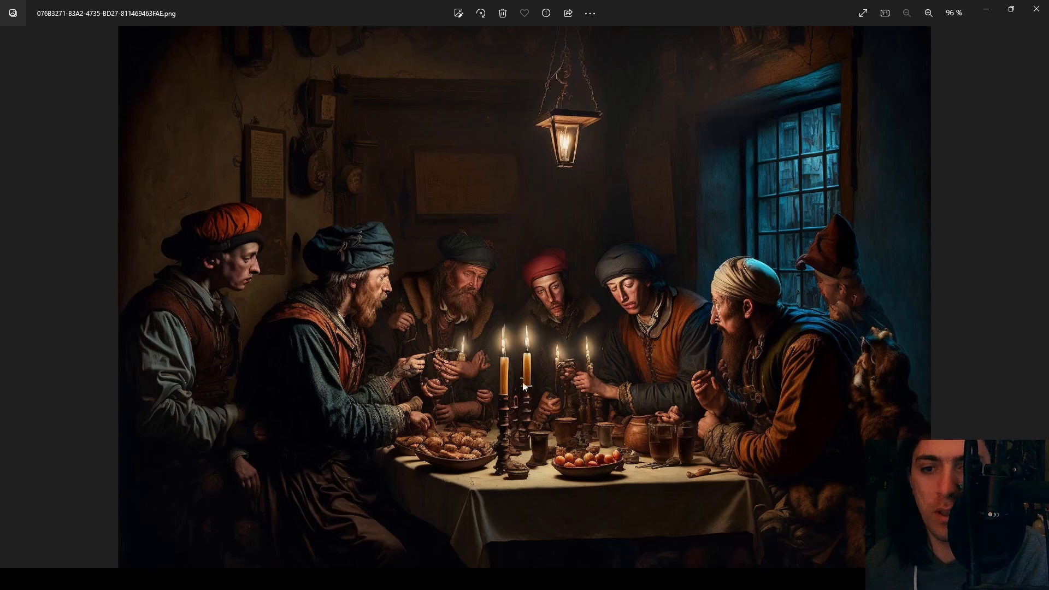
# Step: Examine the candlelit table in the painting up close
pyautogui.scroll(8, 478, 390)
pyautogui.moveTo(472, 412); pyautogui.dragTo(638, 312)
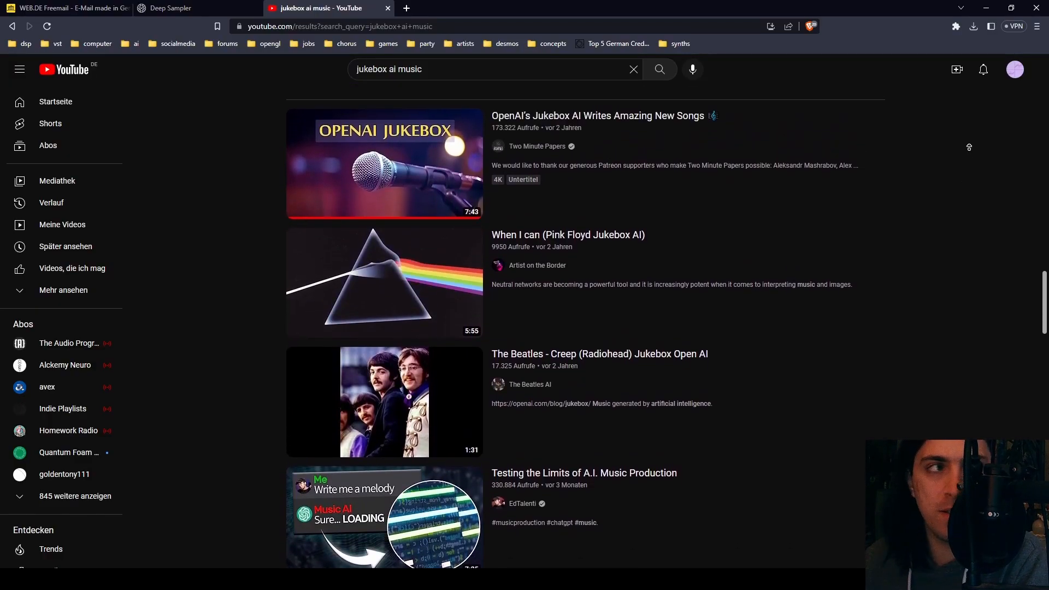
# Step: Look through the YouTube results for jukebox ai music in the browser, including the OpenAI Jukebox video
pyautogui.middleClick(968, 152)
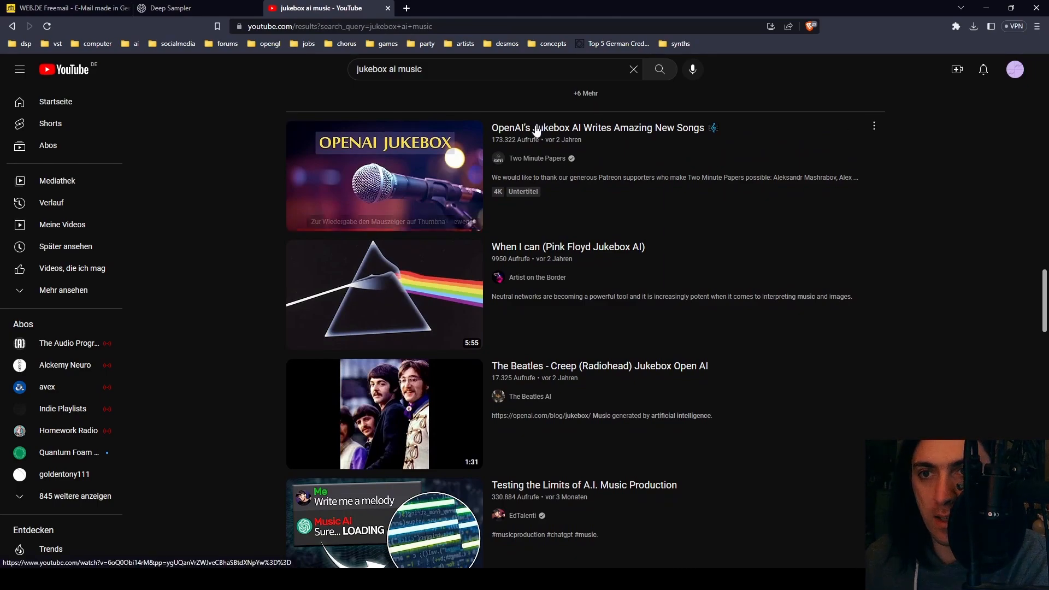
pyautogui.moveTo(527, 135)
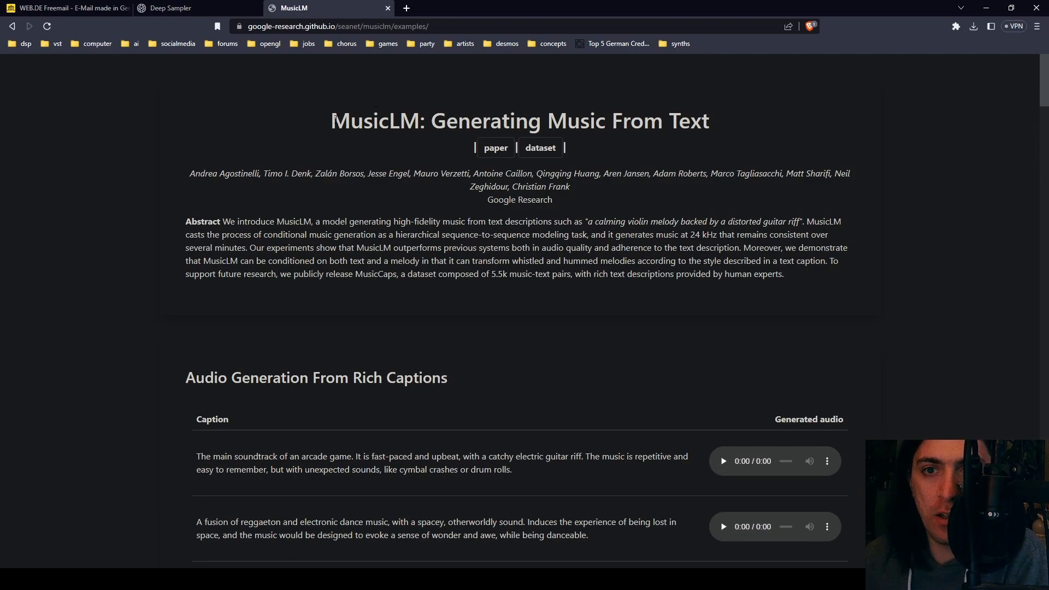
# Step: Look through the MusicLM examples from Rich Captions to Long Generation and Story Mode, and close the page
pyautogui.moveTo(333, 119); pyautogui.dragTo(425, 120)
pyautogui.click(425, 120)
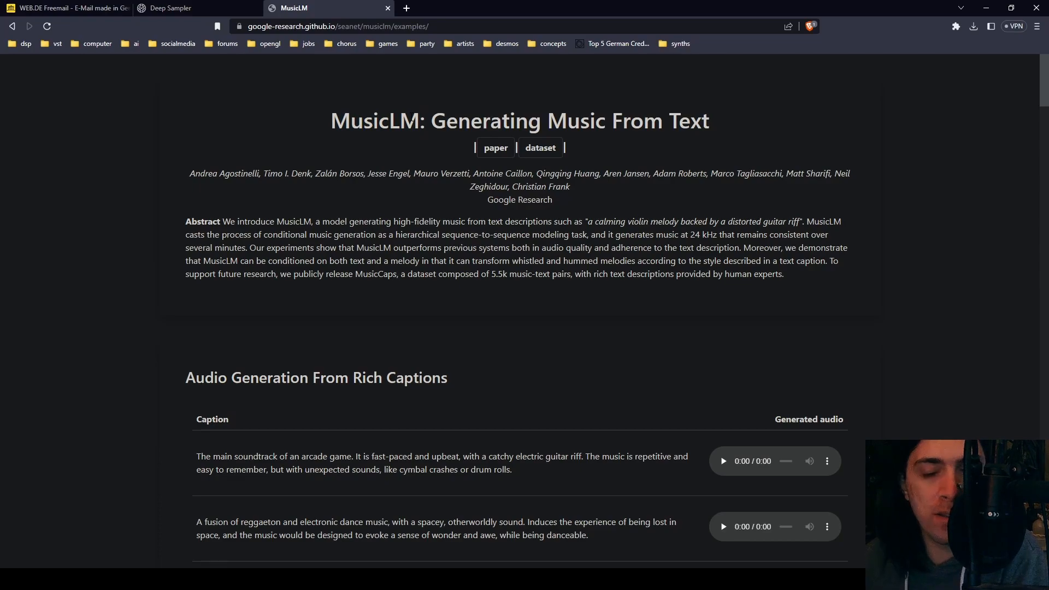
pyautogui.scroll(-5, 411, 118)
pyautogui.scroll(-2, 410, 117)
pyautogui.scroll(2, 410, 116)
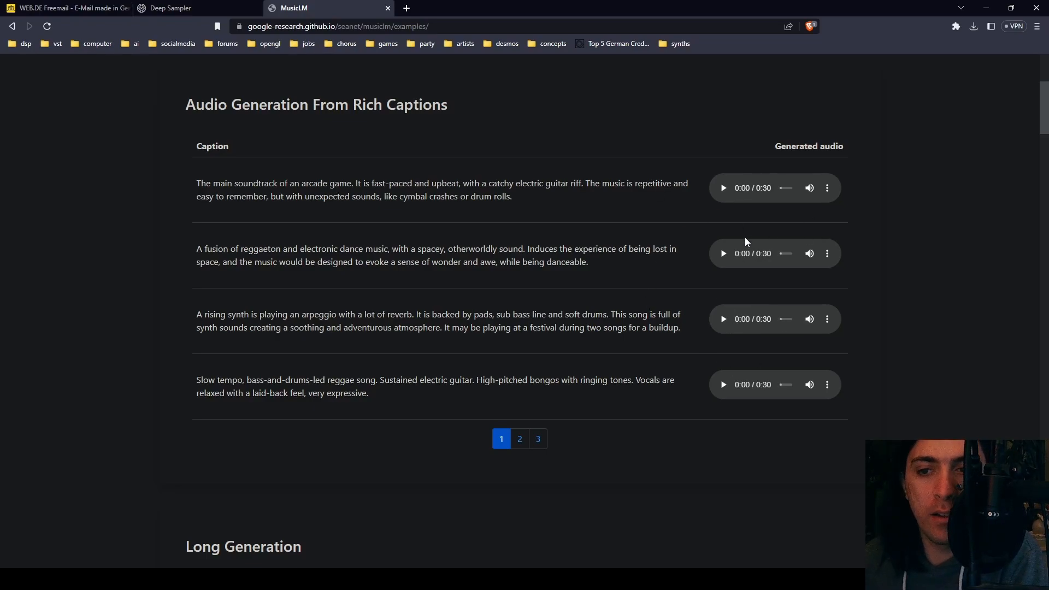
pyautogui.scroll(-7, 737, 235)
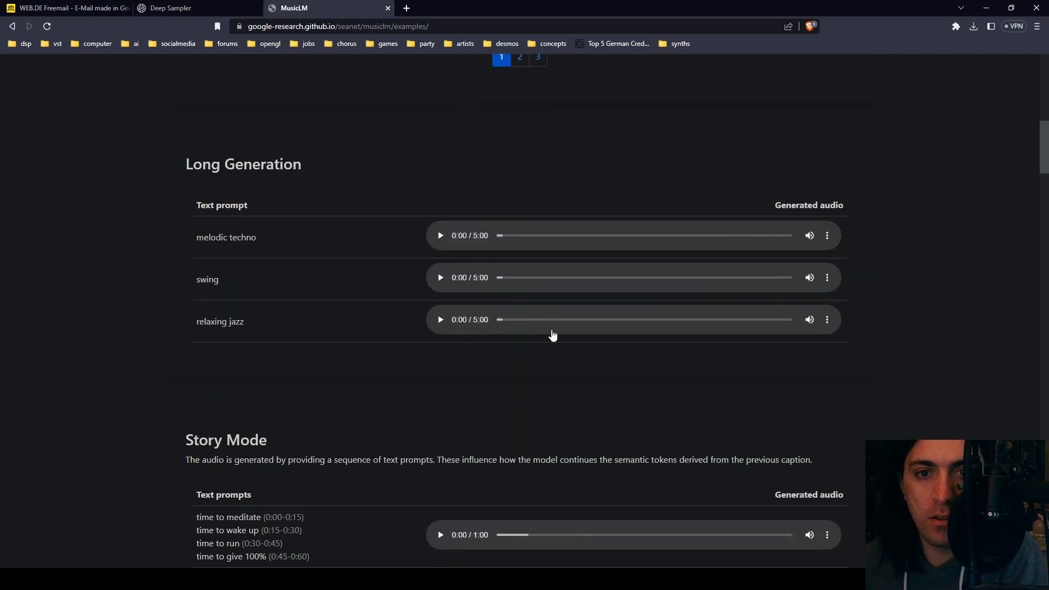
pyautogui.scroll(-2, 578, 292)
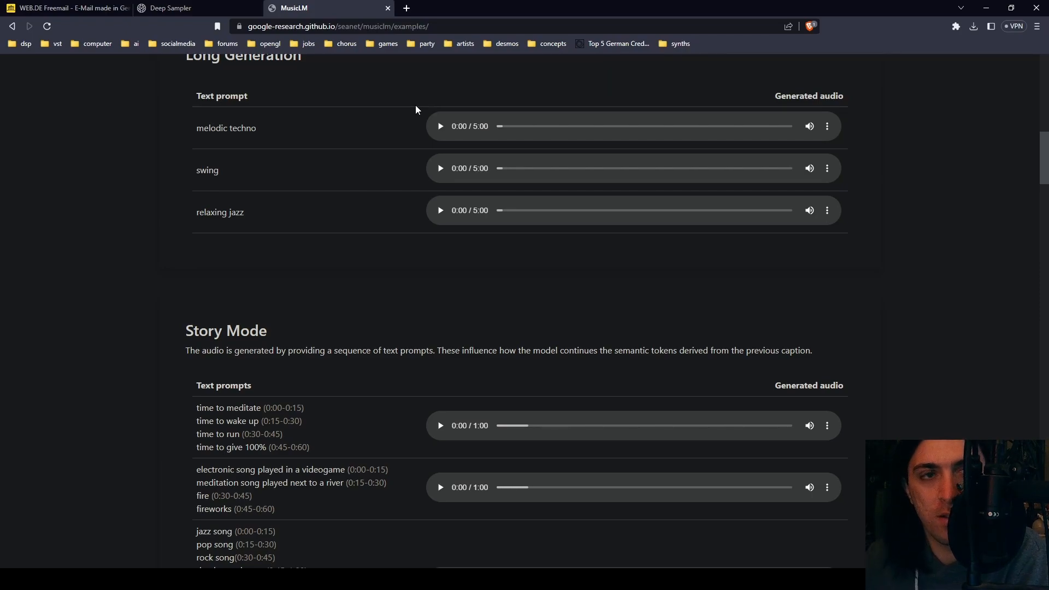
pyautogui.click(388, 7)
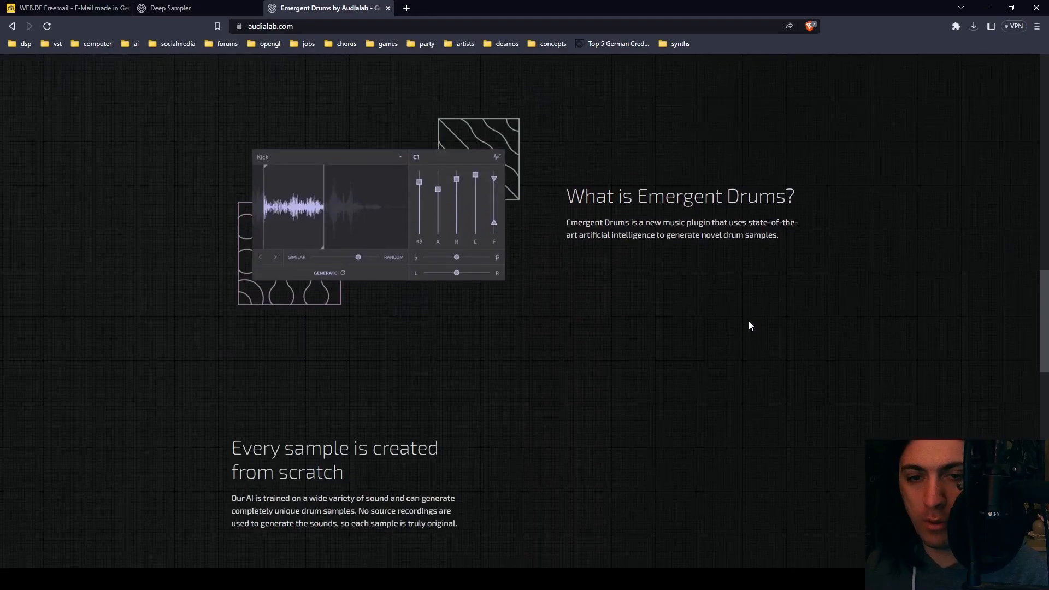
# Step: Look through the Emergent Drums page by Audialab down to its footer, and close the page
pyautogui.scroll(-10, 750, 324)
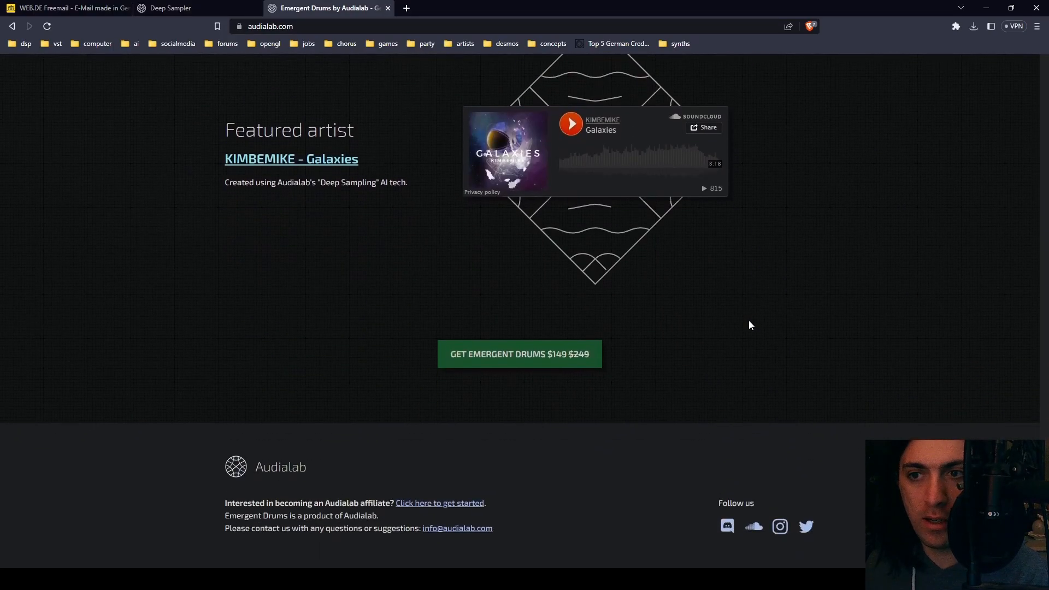
pyautogui.middleClick(729, 372)
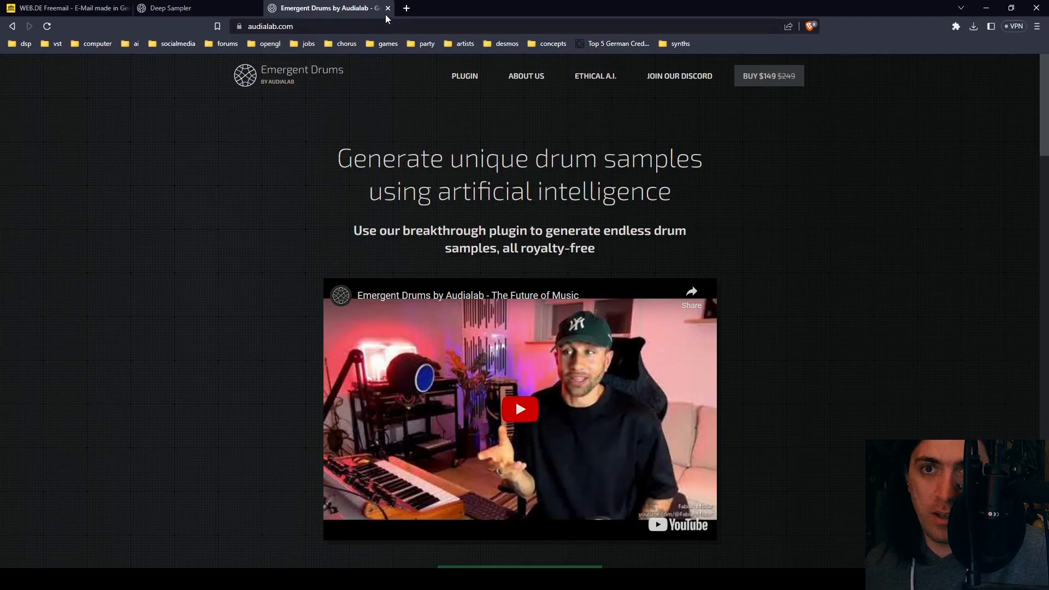
pyautogui.click(387, 9)
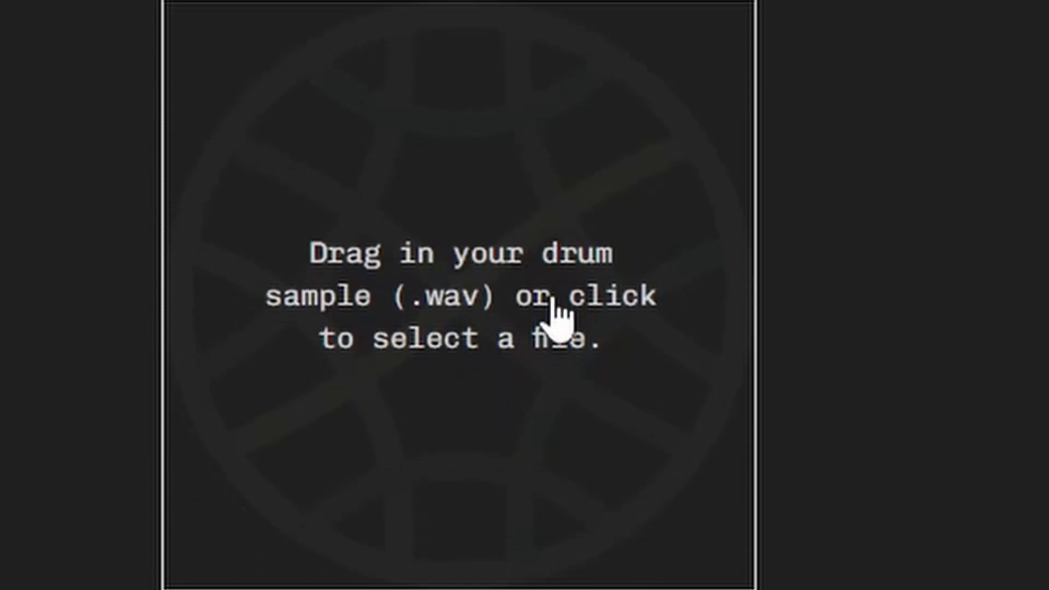
# Step: Open the file selection for a .wav drum sample in Deep Sampler and cancel it
pyautogui.click(506, 276)
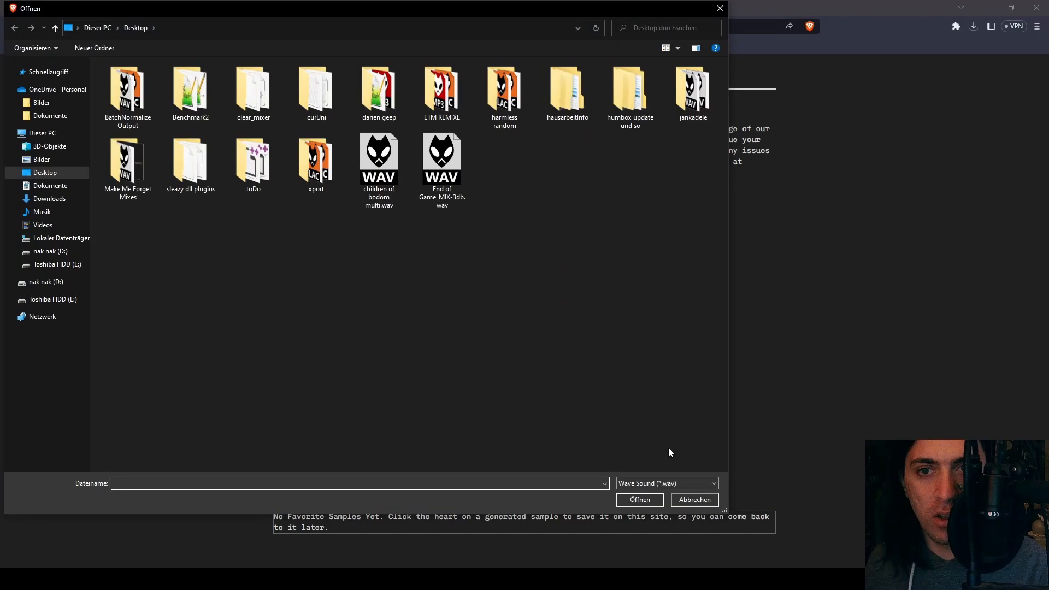
pyautogui.click(692, 499)
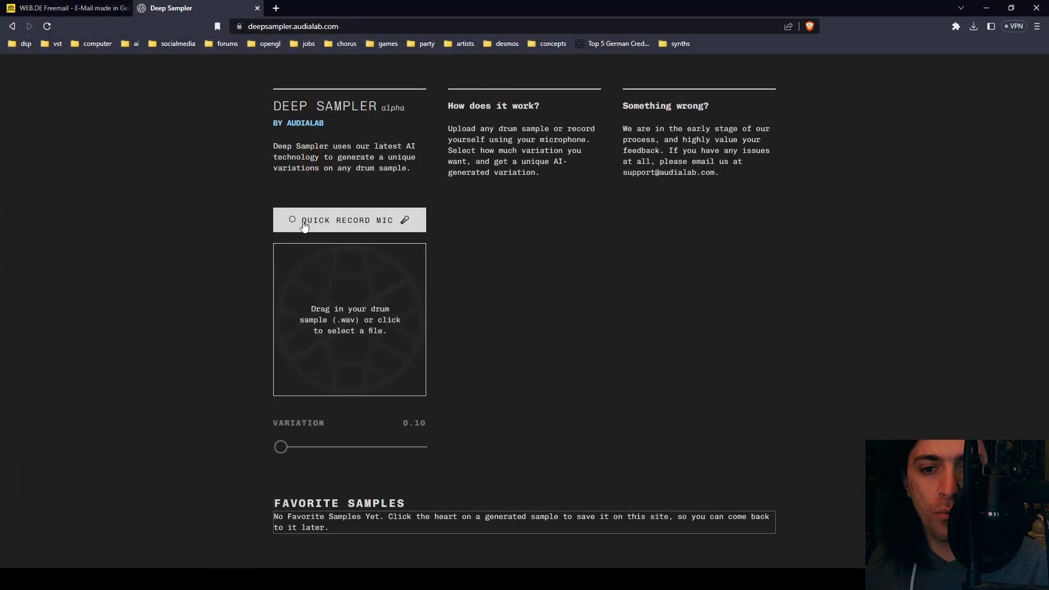
# Step: Quick-record a sample with the microphone, allowing microphone access until the page is closed, and play it back
pyautogui.click(304, 224)
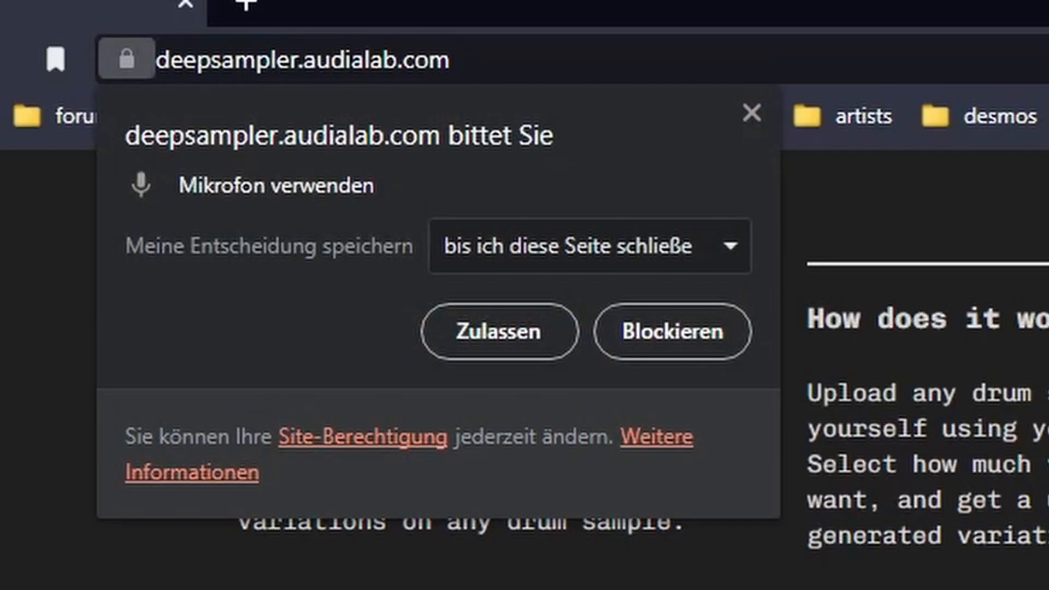
pyautogui.click(475, 330)
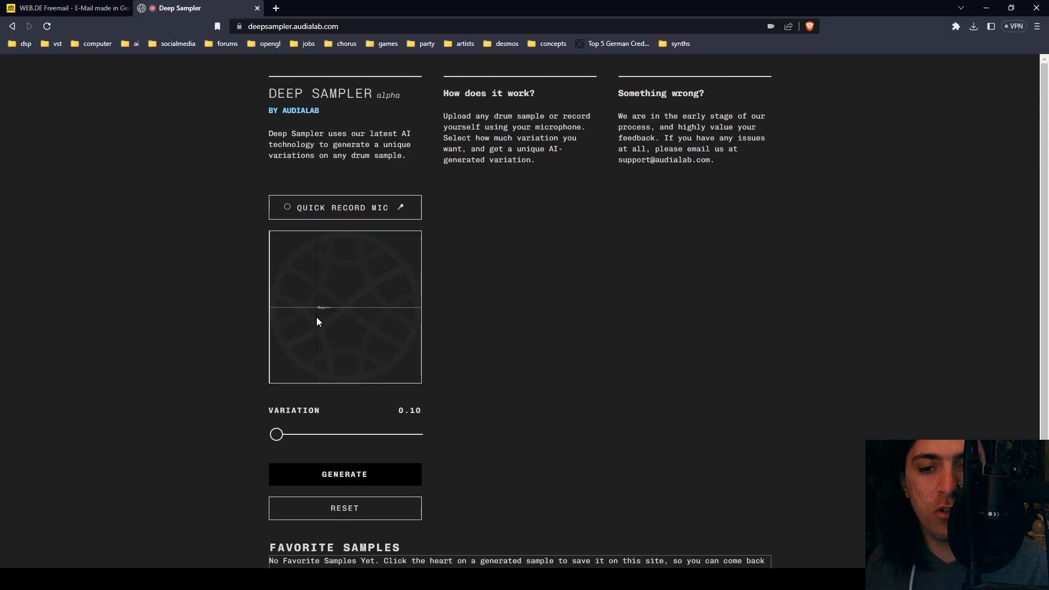
pyautogui.click(318, 313)
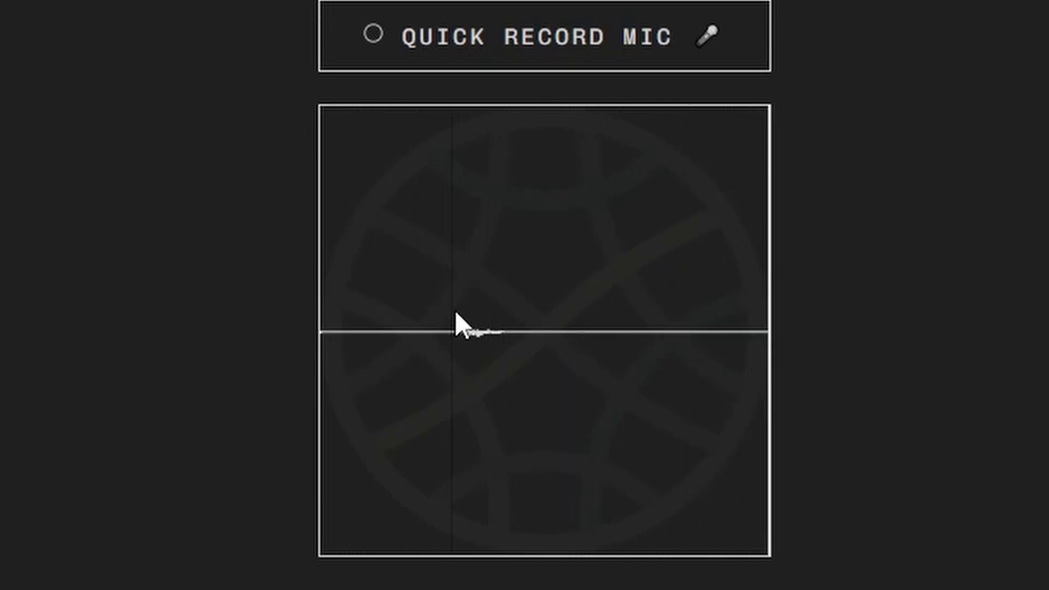
# Step: Reload the Deep Sampler page to discard the recorded sample
pyautogui.rightClick(869, 176)
pyautogui.click(691, 115)
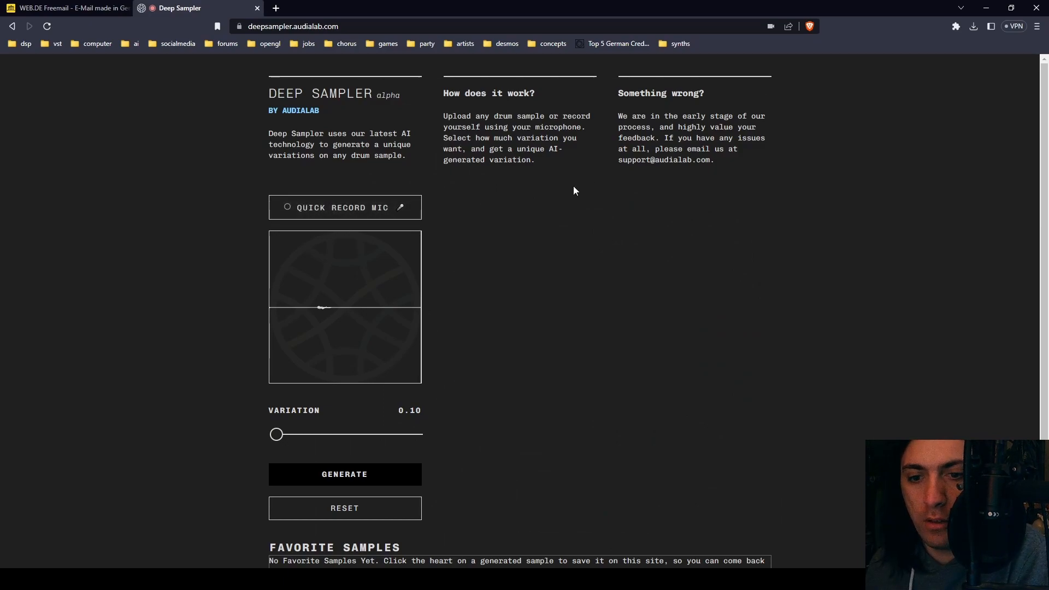
pyautogui.scroll(-1, 572, 193)
pyautogui.scroll(1, 494, 315)
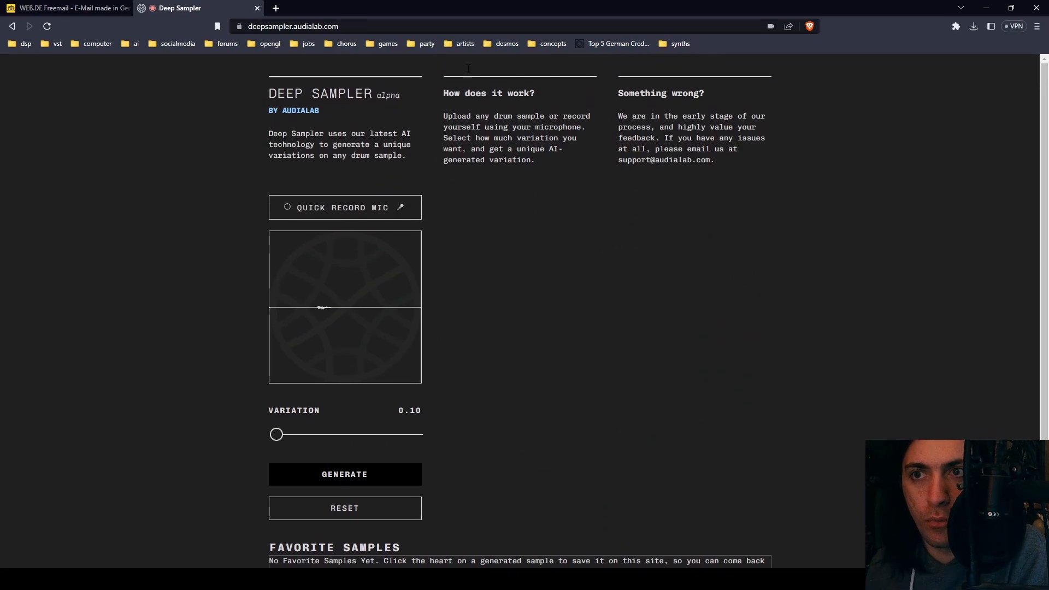
pyautogui.click(437, 26)
pyautogui.press('Return')
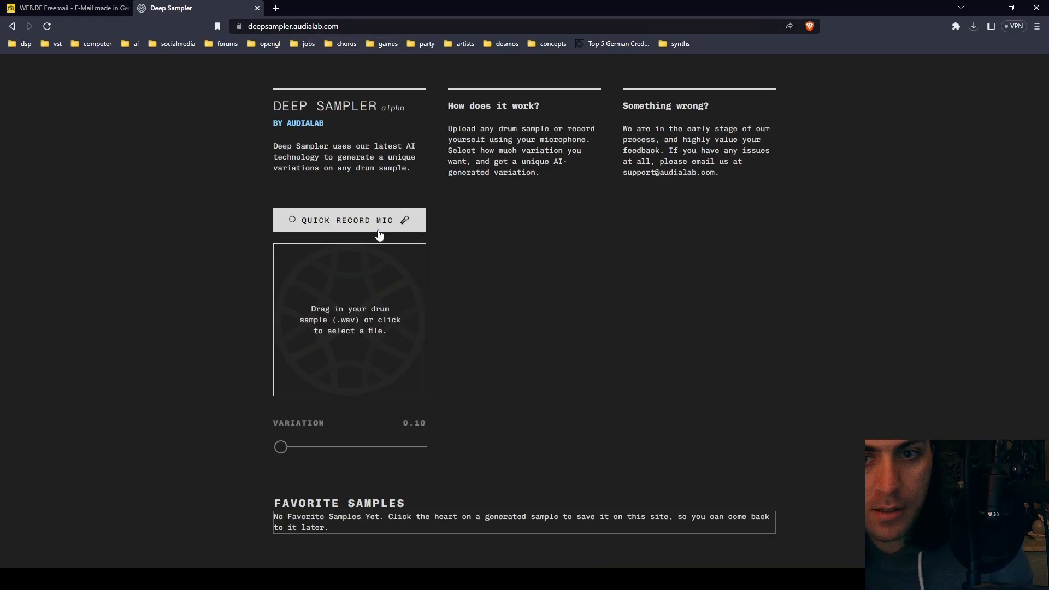
# Step: Record a new microphone sample, play it back, and generate variations from it
pyautogui.click(379, 233)
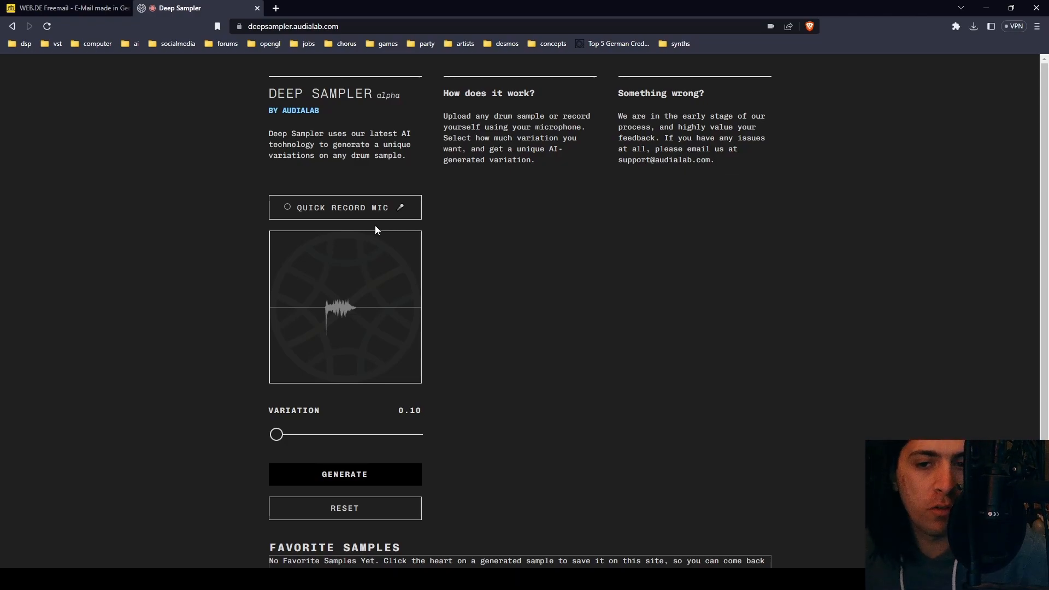
pyautogui.click(314, 316)
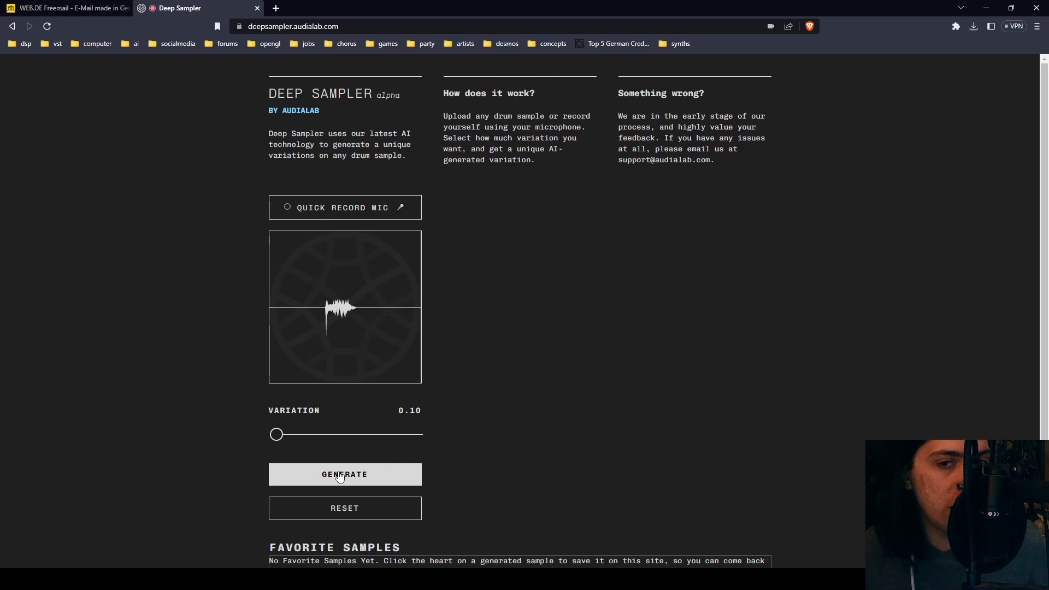
pyautogui.click(338, 479)
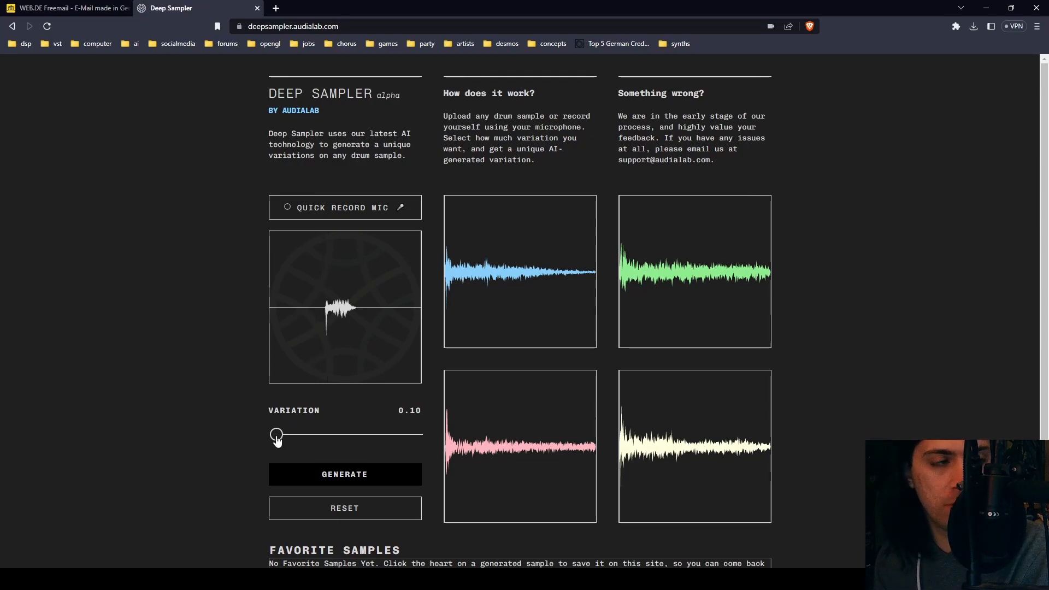
# Step: Listen to the four generated variations twice and compare them with the recorded input sample
pyautogui.click(519, 286)
pyautogui.click(677, 282)
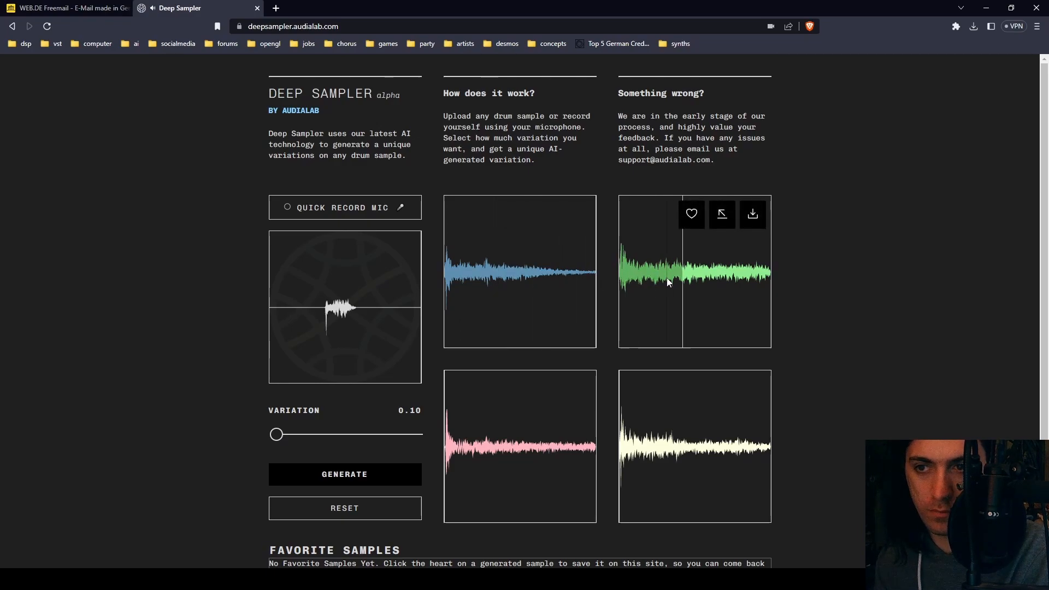
pyautogui.click(536, 470)
pyautogui.click(680, 467)
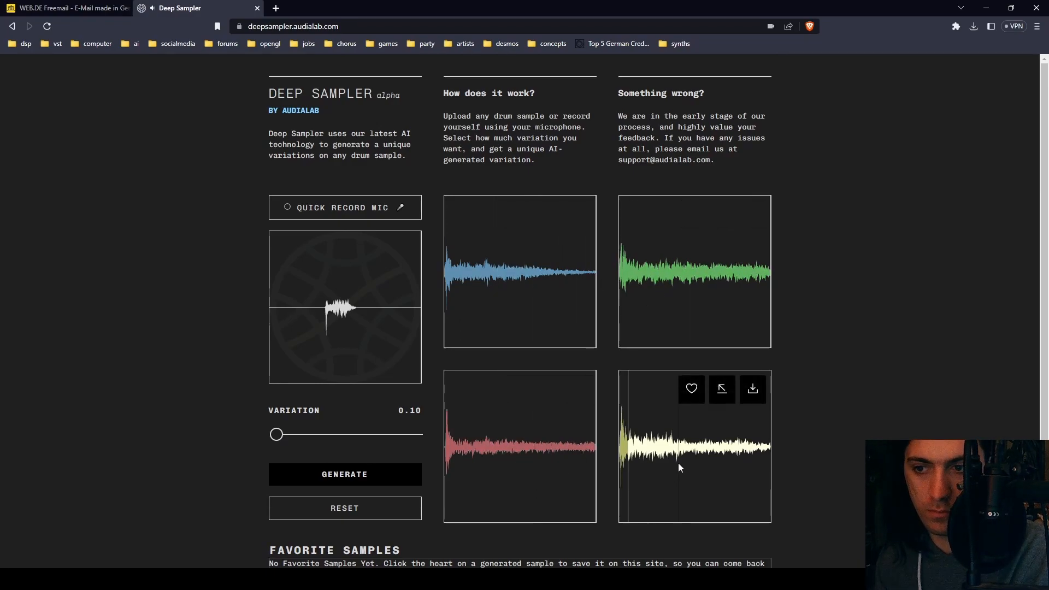
pyautogui.click(494, 274)
pyautogui.click(677, 291)
pyautogui.click(540, 469)
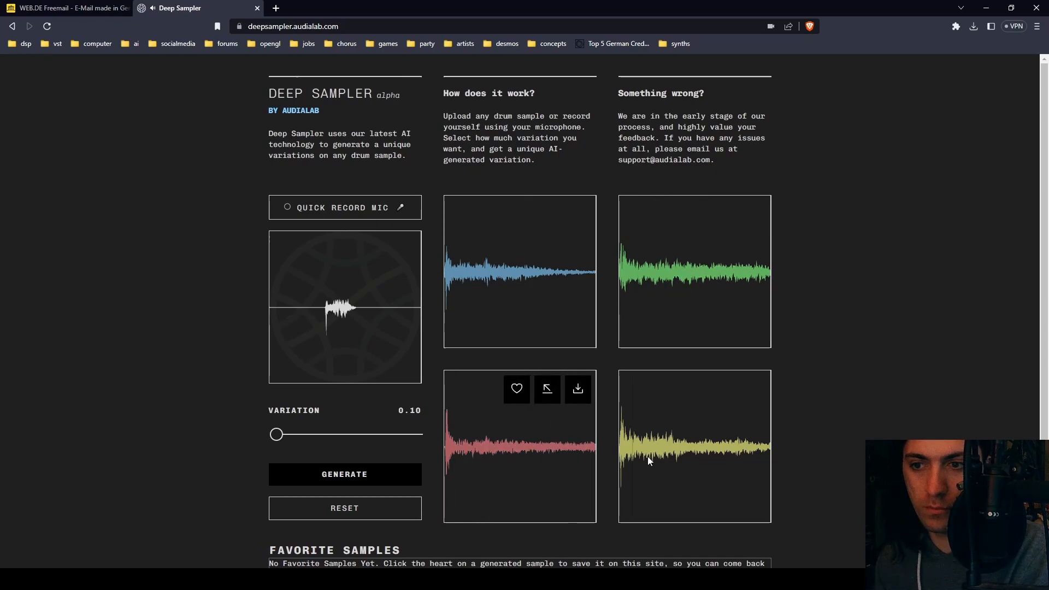
pyautogui.click(664, 456)
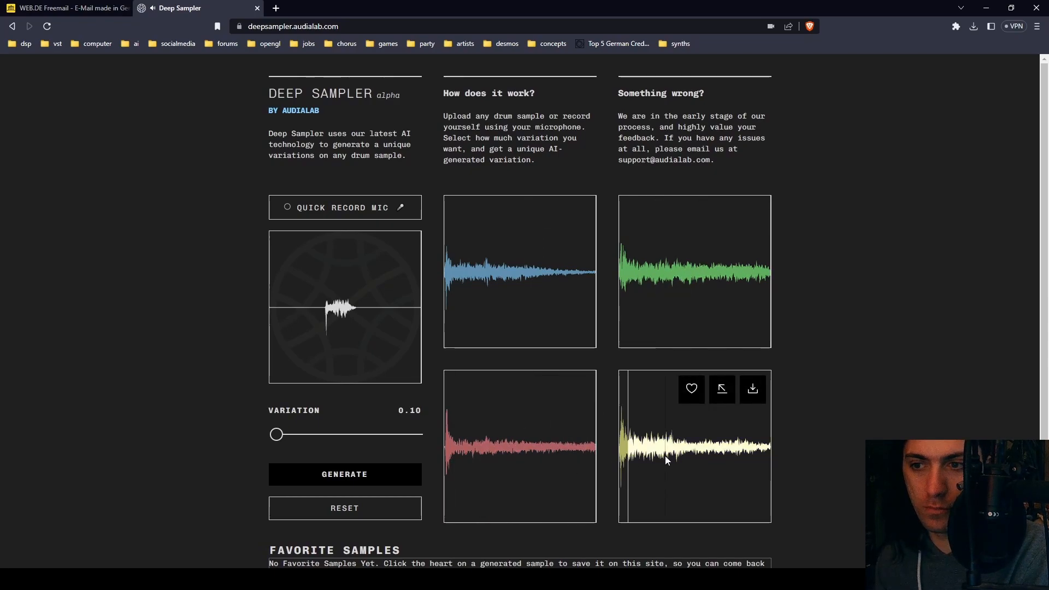
pyautogui.click(317, 323)
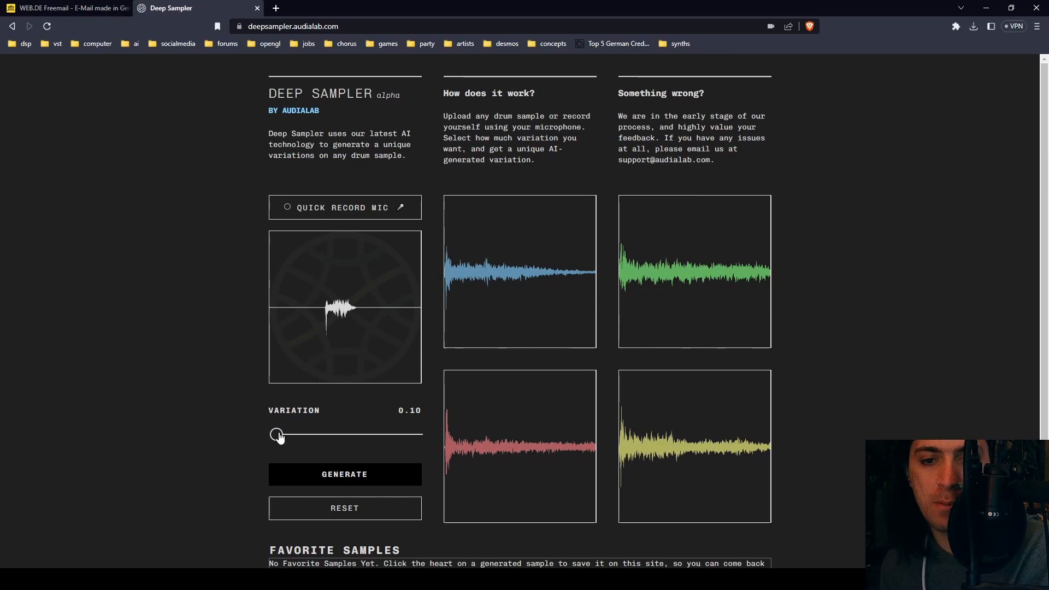
# Step: Set the variation amount to 0.50 and generate a new set of variations
pyautogui.moveTo(278, 435); pyautogui.dragTo(311, 437)
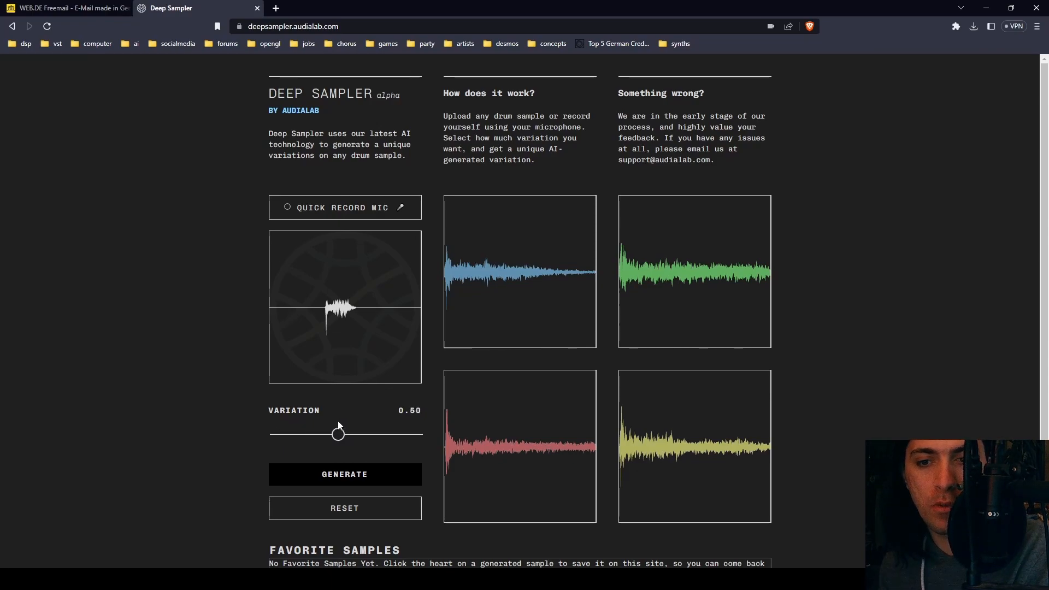
pyautogui.click(344, 474)
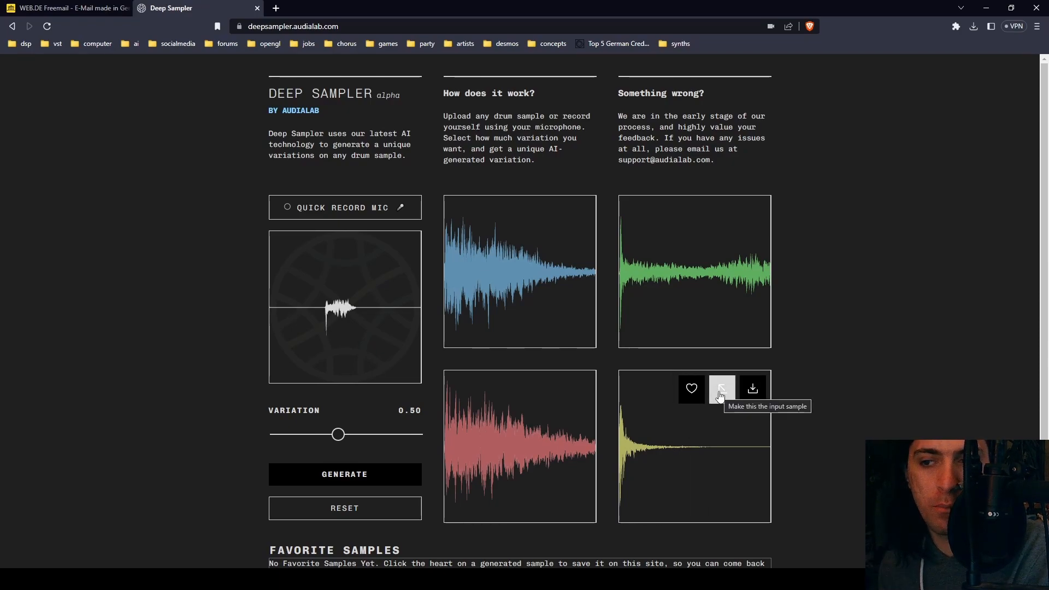
# Step: Make the yellow variation the input sample and generate new variations from it with the variation amount at 0.25
pyautogui.click(721, 389)
pyautogui.moveTo(339, 434); pyautogui.dragTo(317, 435)
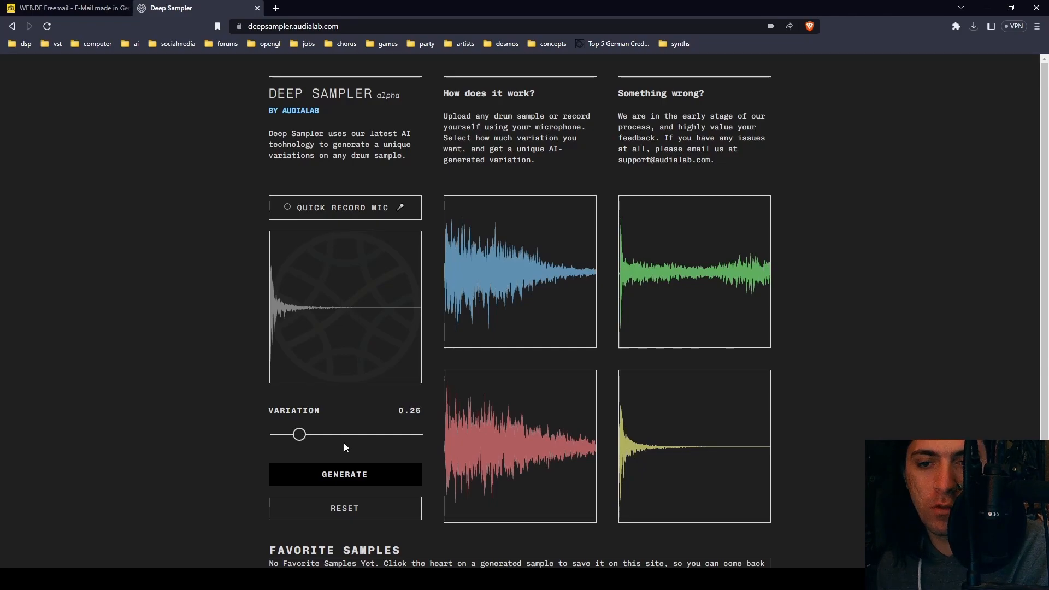
pyautogui.click(358, 468)
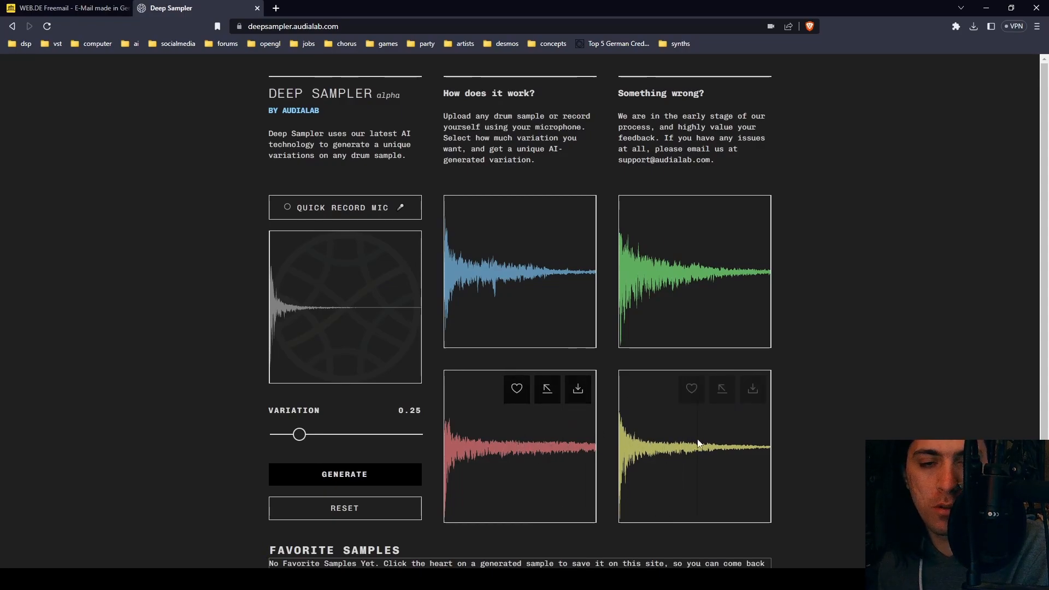
# Step: Open Google Translate in a new tab
pyautogui.click(276, 7)
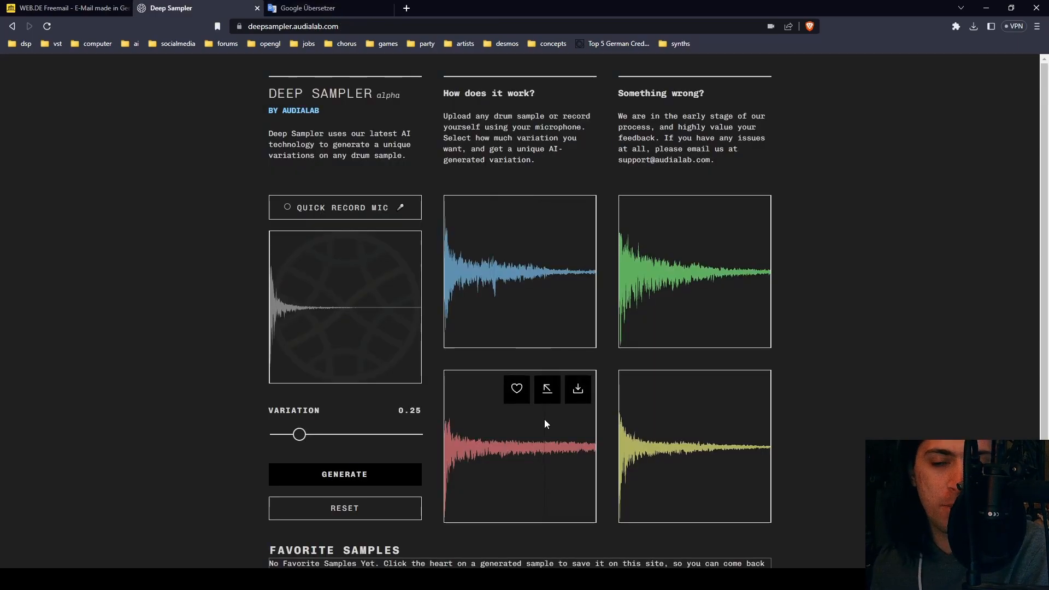
# Step: Create a folder named deepsampler on the desktop and save the red variation in it as hat0.wav
pyautogui.rightClick(141, 231)
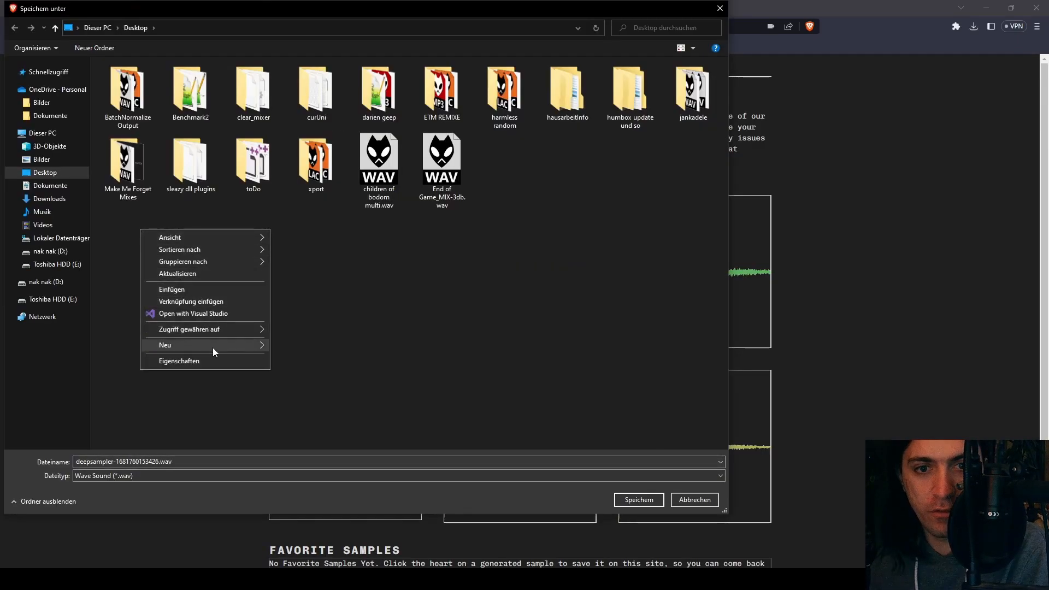
pyautogui.moveTo(230, 345)
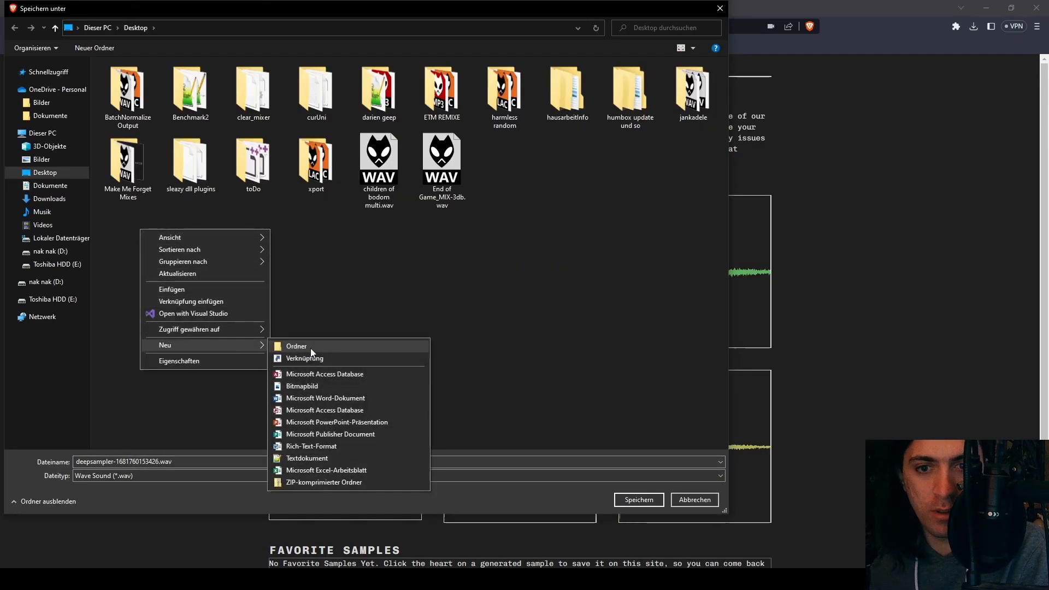
pyautogui.click(310, 349)
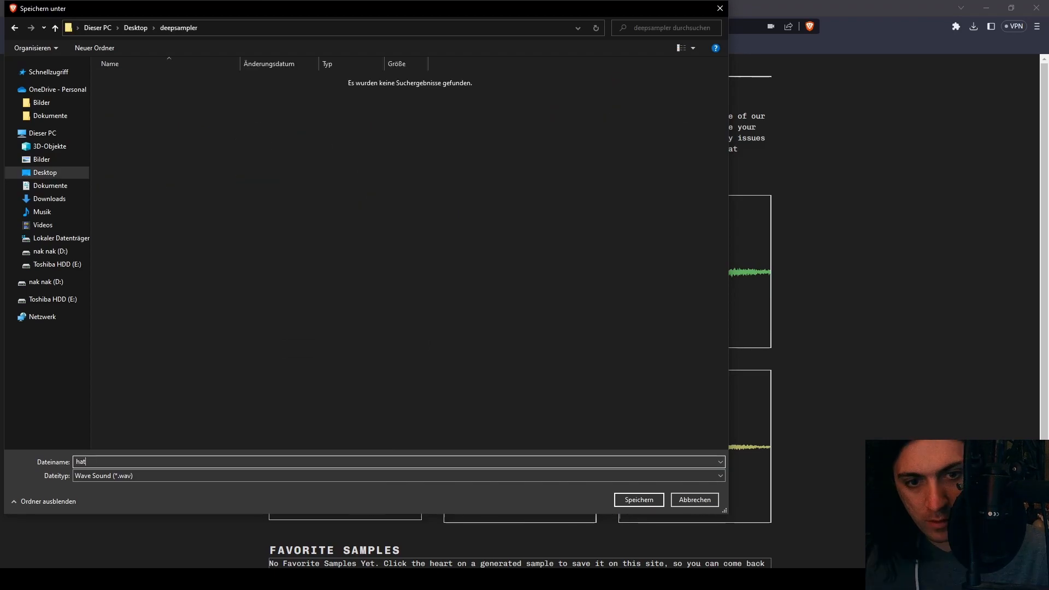
pyautogui.press('Return')
# Step: Save the yellow variation in the deepsampler folder as hat1.wav
pyautogui.click(758, 388)
pyautogui.write('hat1')
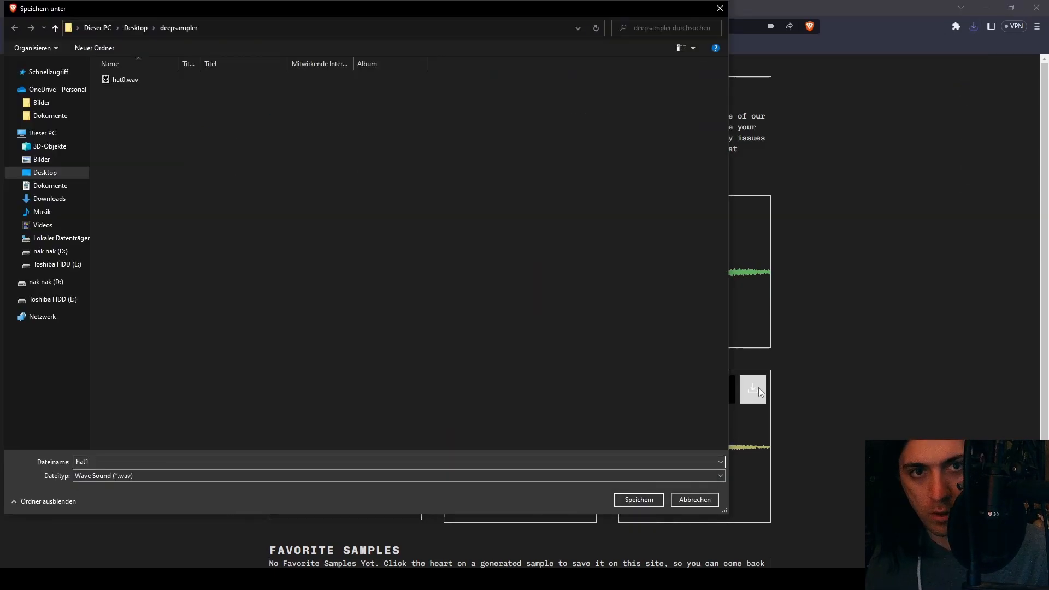
pyautogui.press('Return')
pyautogui.moveTo(623, 333)
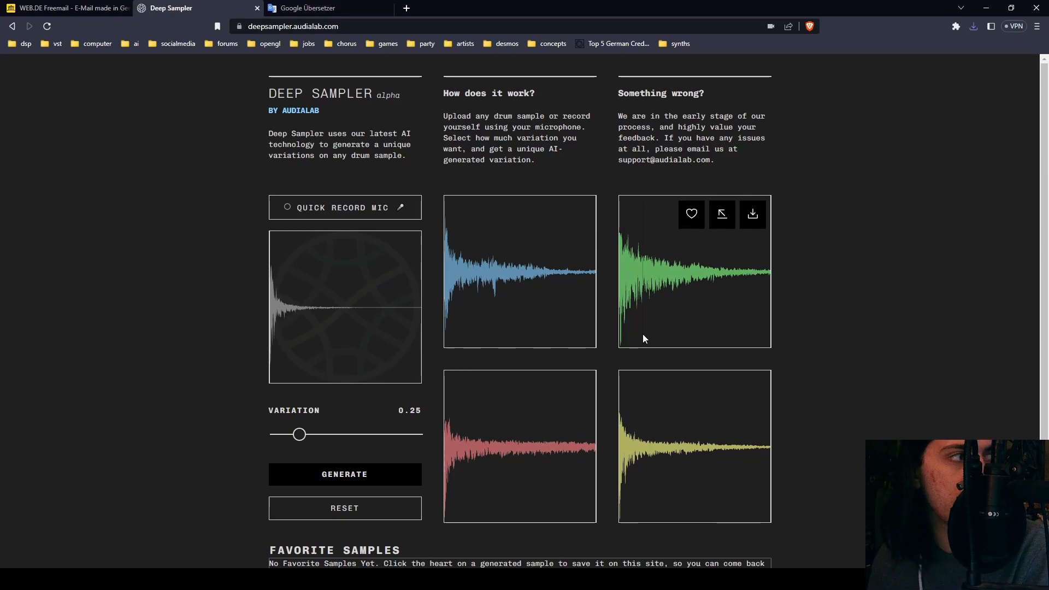
pyautogui.moveTo(583, 390)
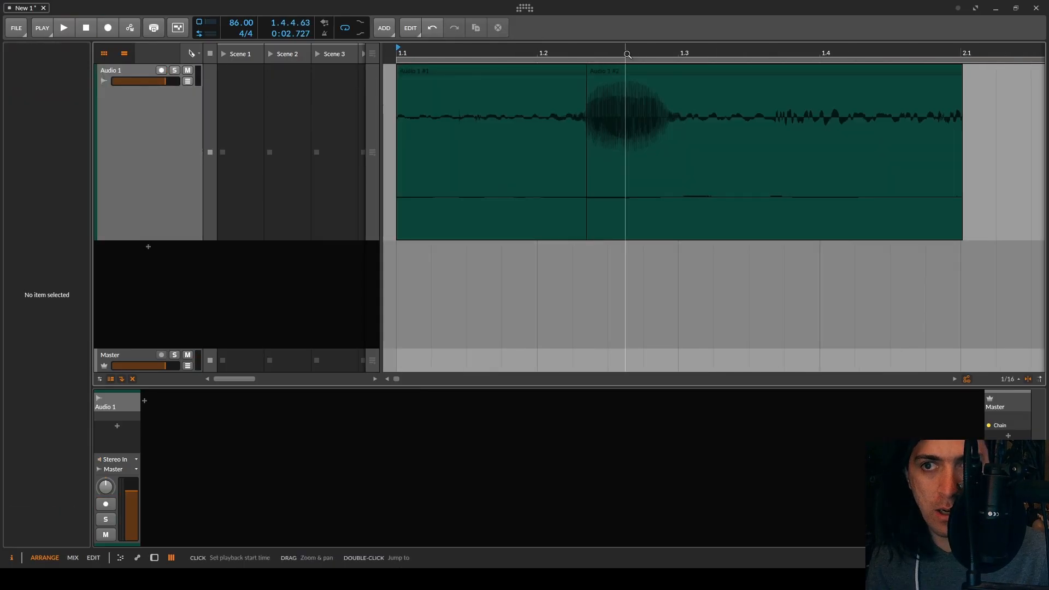
# Step: In Bitwig Studio, move the recorded sound to position 1.1.1.00 and cut off the unneeded tail of the clip
pyautogui.moveTo(622, 75); pyautogui.dragTo(426, 80)
pyautogui.press('5')
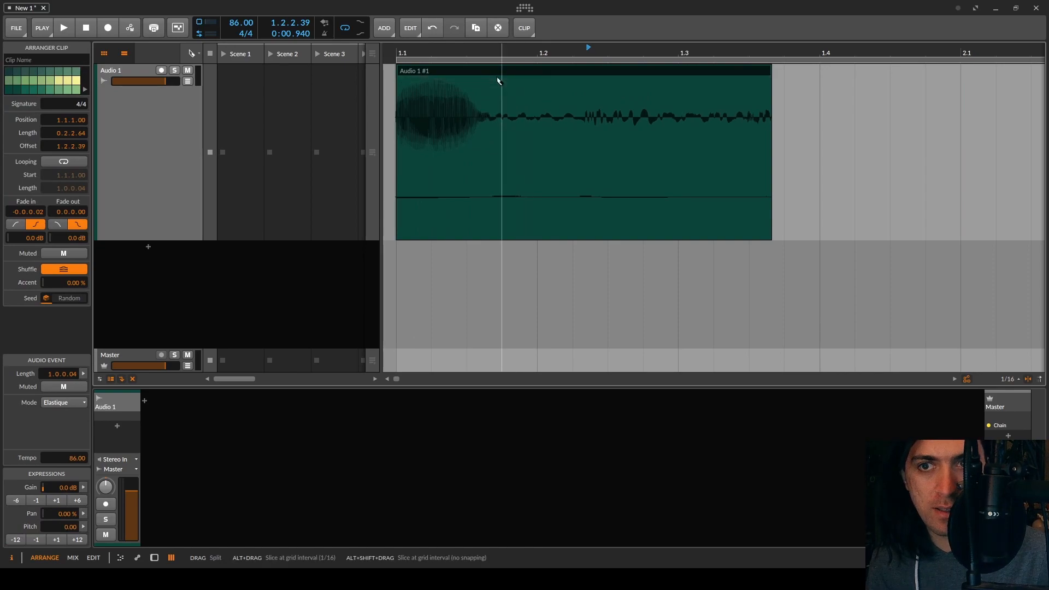
pyautogui.click(560, 75)
pyautogui.click(590, 76)
pyautogui.press('Delete')
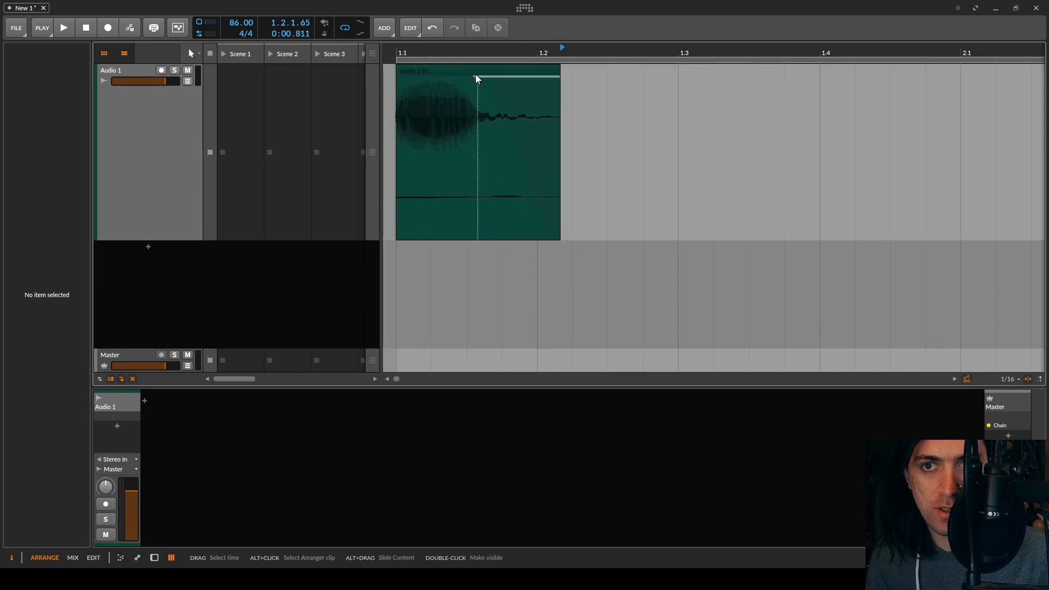
# Step: Set the loop region to the trimmed clip and play it
pyautogui.click(550, 73)
pyautogui.hotkey('ctrl', 'l')
pyautogui.press('space')
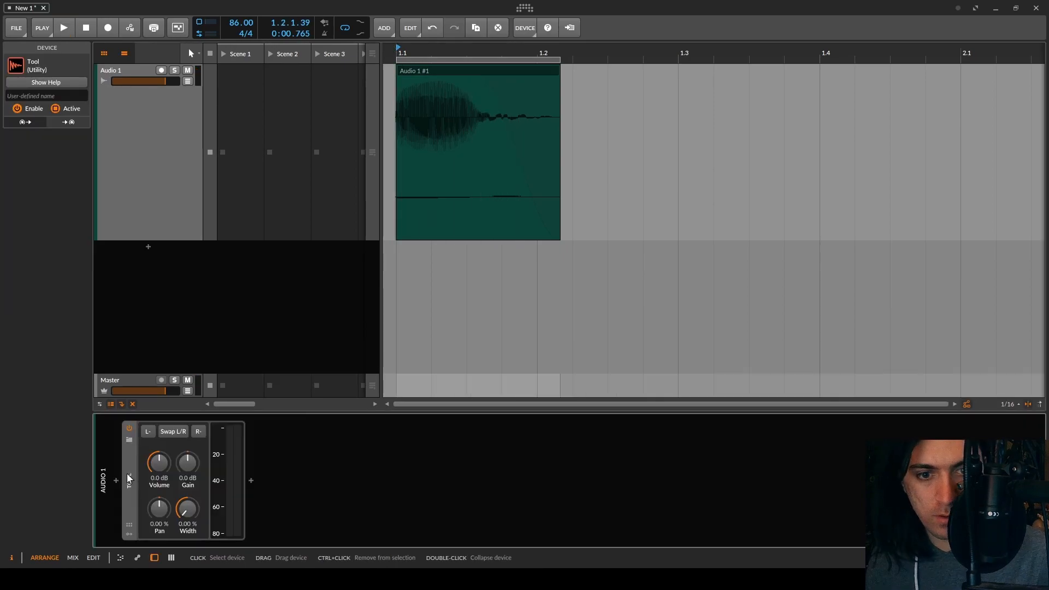
# Step: Collapse the Tool device on the Audio 1 track and insert the Bitspeek plug-in after it
pyautogui.doubleClick(129, 481)
pyautogui.click(143, 481)
pyautogui.write('bitsp')
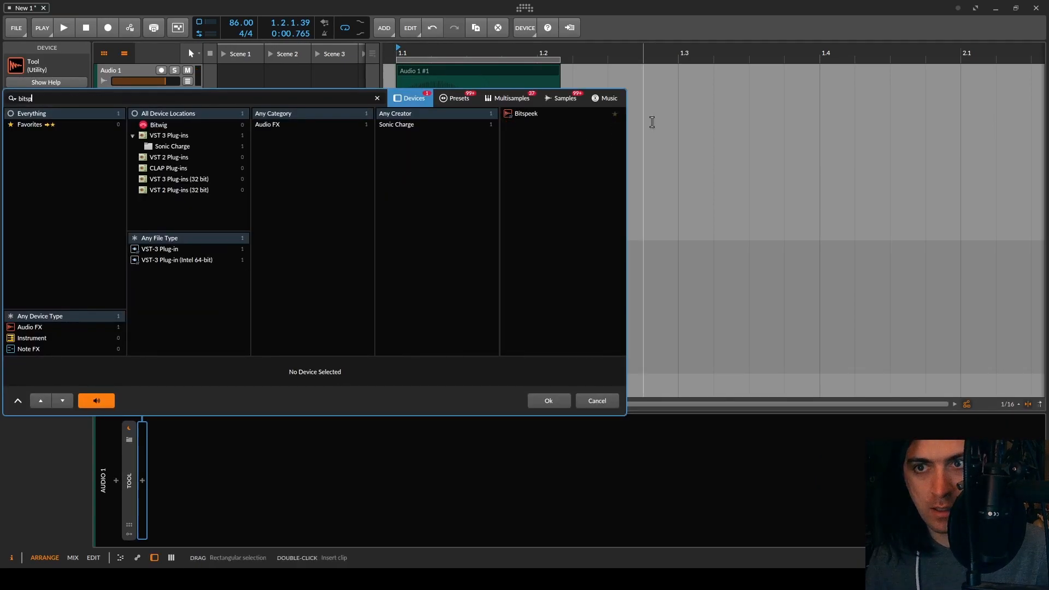
pyautogui.doubleClick(526, 114)
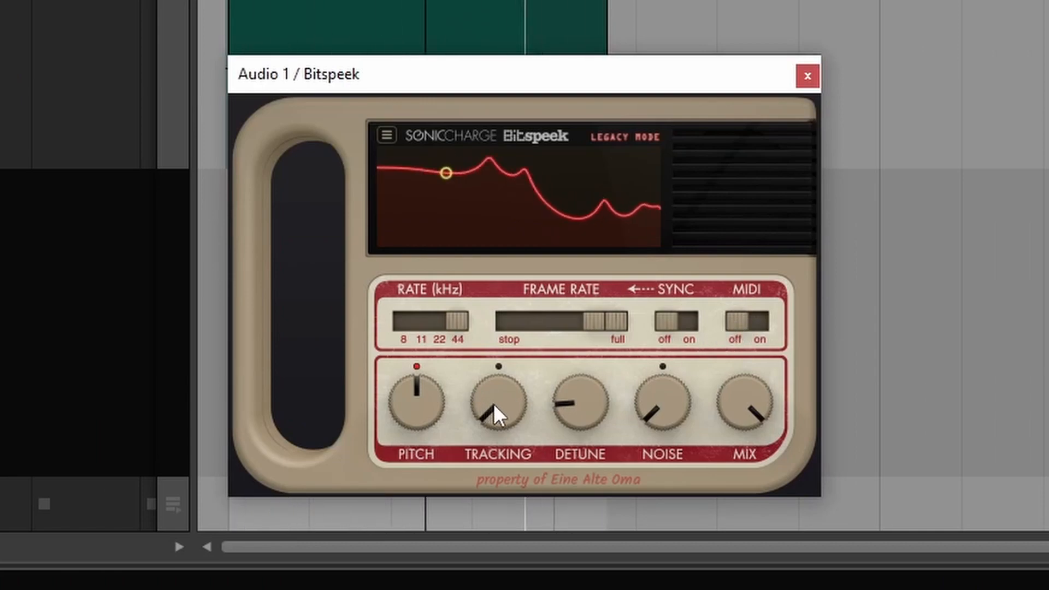
# Step: Lower the pitch in Bitspeek to -36.00 and raise the noise amount
pyautogui.moveTo(488, 418)
pyautogui.moveTo(437, 409); pyautogui.dragTo(424, 445)
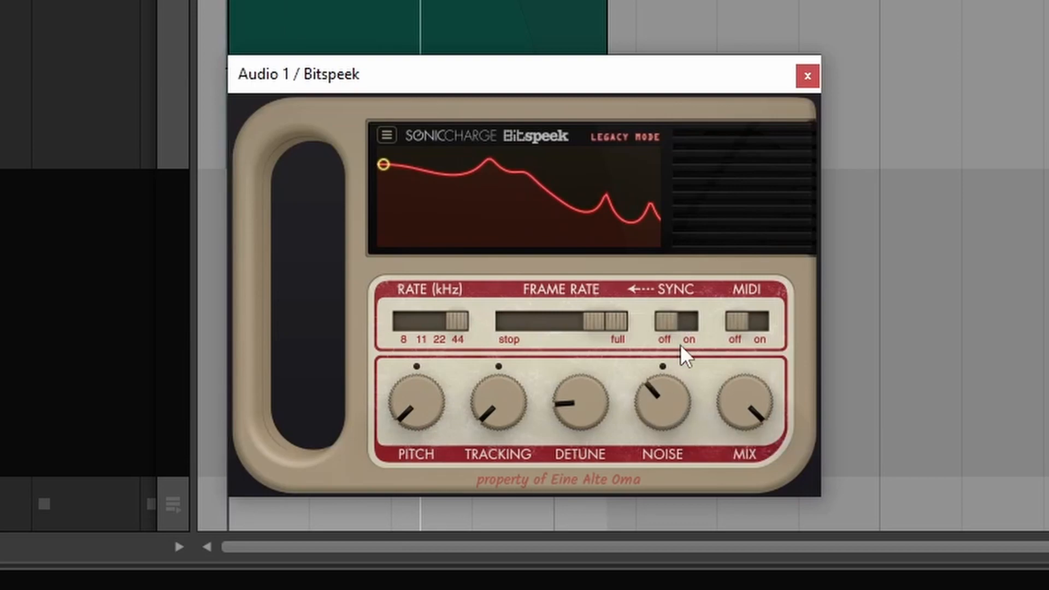
pyautogui.moveTo(681, 392)
pyautogui.mouseDown()
pyautogui.moveTo(684, 291)
pyautogui.moveTo(685, 393)
pyautogui.mouseUp()
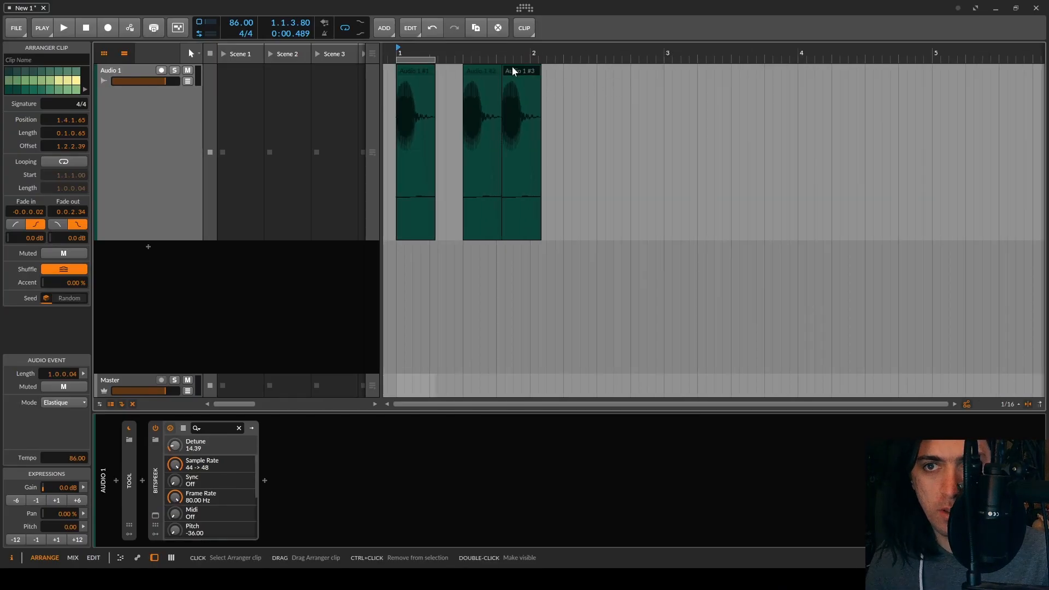
# Step: Repeat the clip every half bar and slice the bounced audio into individual hits
pyautogui.moveTo(513, 73); pyautogui.dragTo(626, 72)
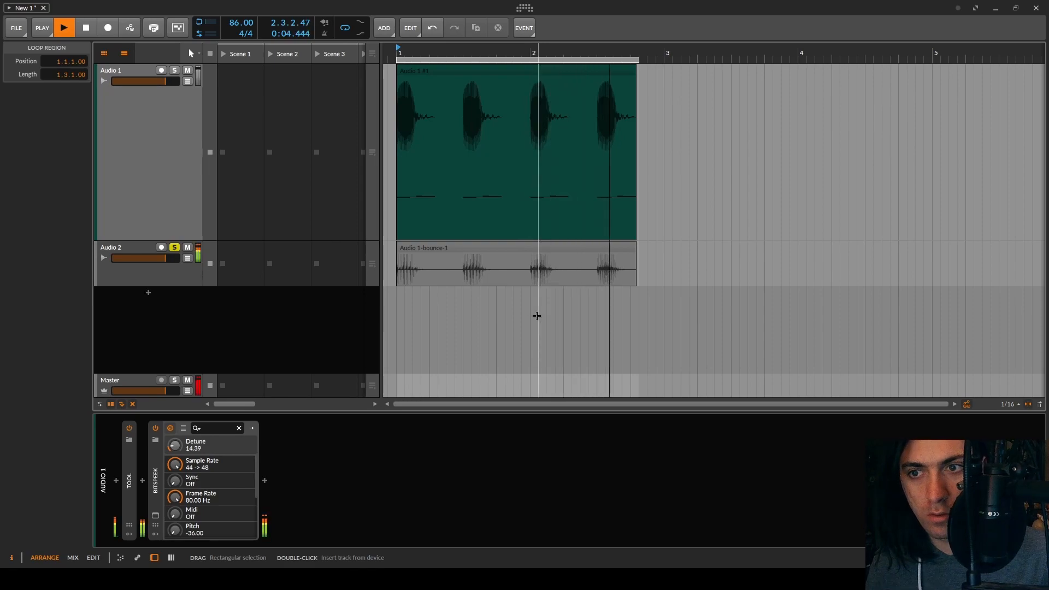
pyautogui.press('space')
pyautogui.press('5')
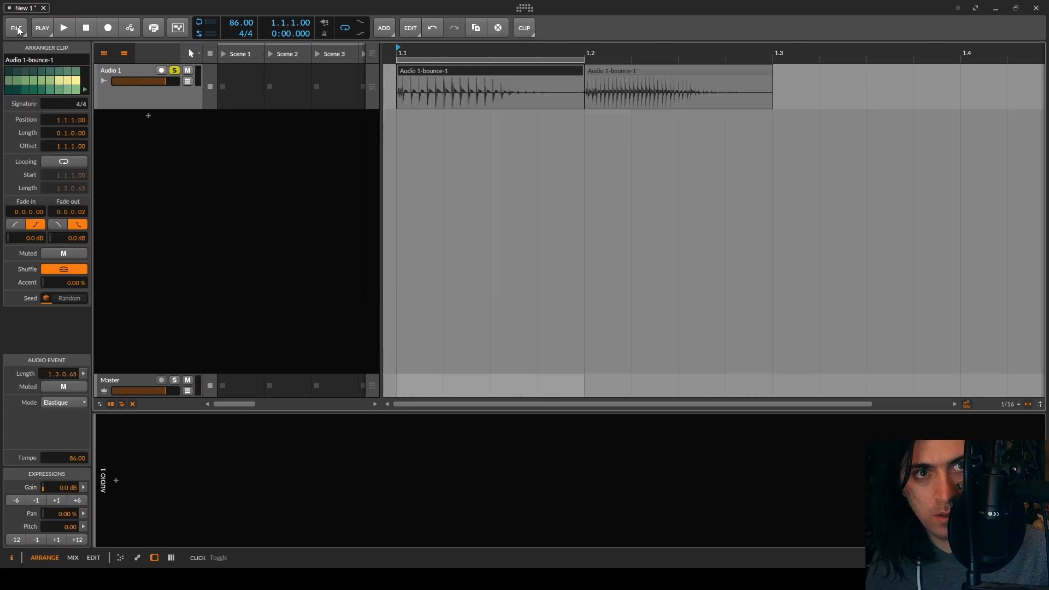
# Step: Set up an audio export of the first hit as 24-bit WAVE from 1.1.1.00 to 1.2.1.00
pyautogui.click(16, 27)
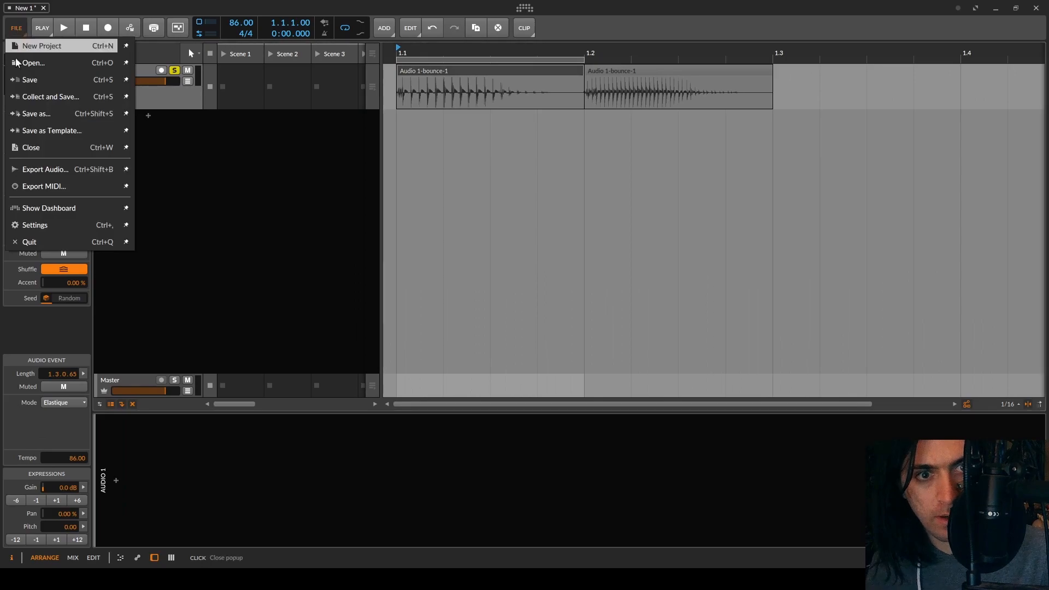
pyautogui.click(43, 170)
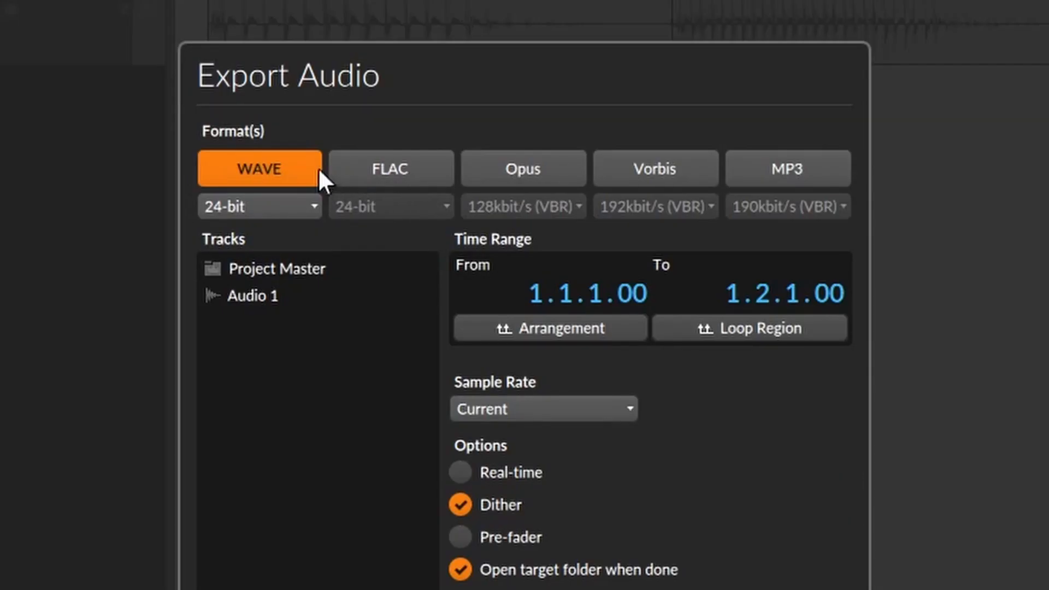
pyautogui.click(358, 166)
pyautogui.click(274, 153)
pyautogui.click(274, 152)
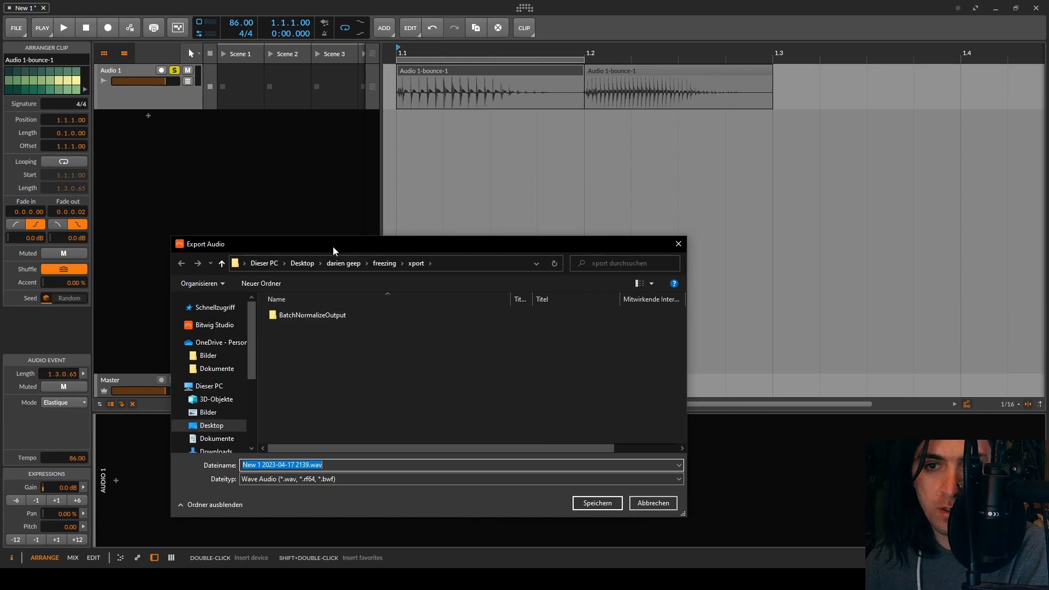
# Step: Save the export in a new folder named input inside the deepsampler folder on the desktop
pyautogui.click(303, 266)
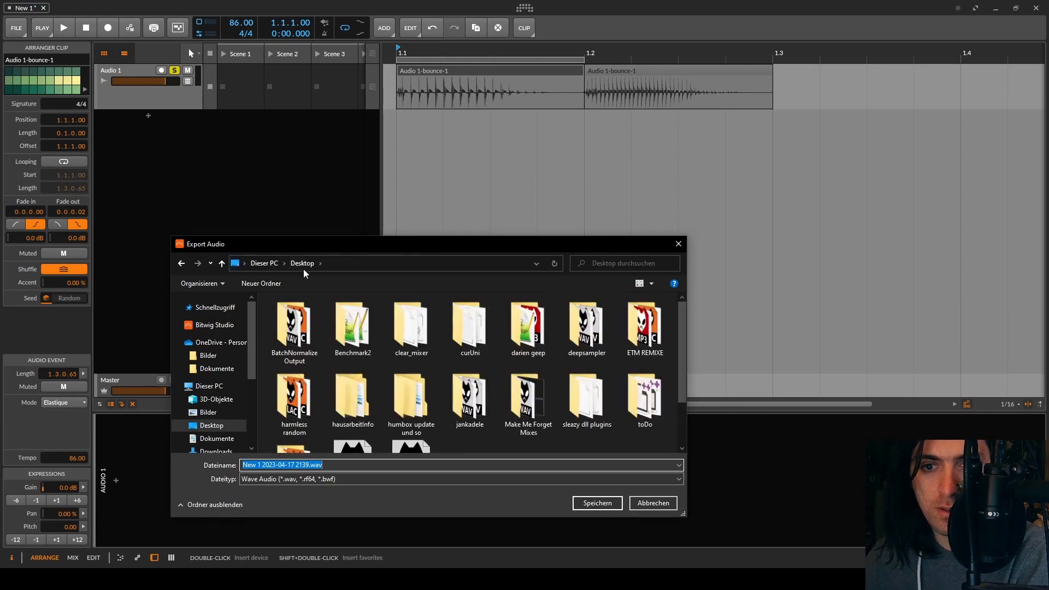
pyautogui.doubleClick(607, 351)
pyautogui.rightClick(272, 348)
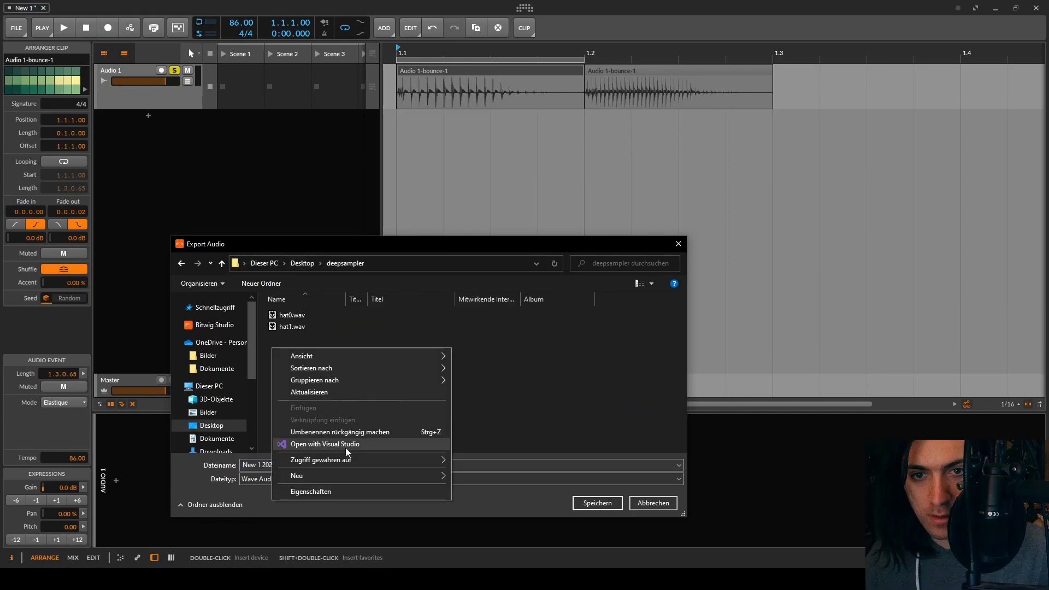
pyautogui.moveTo(374, 476)
pyautogui.click(476, 343)
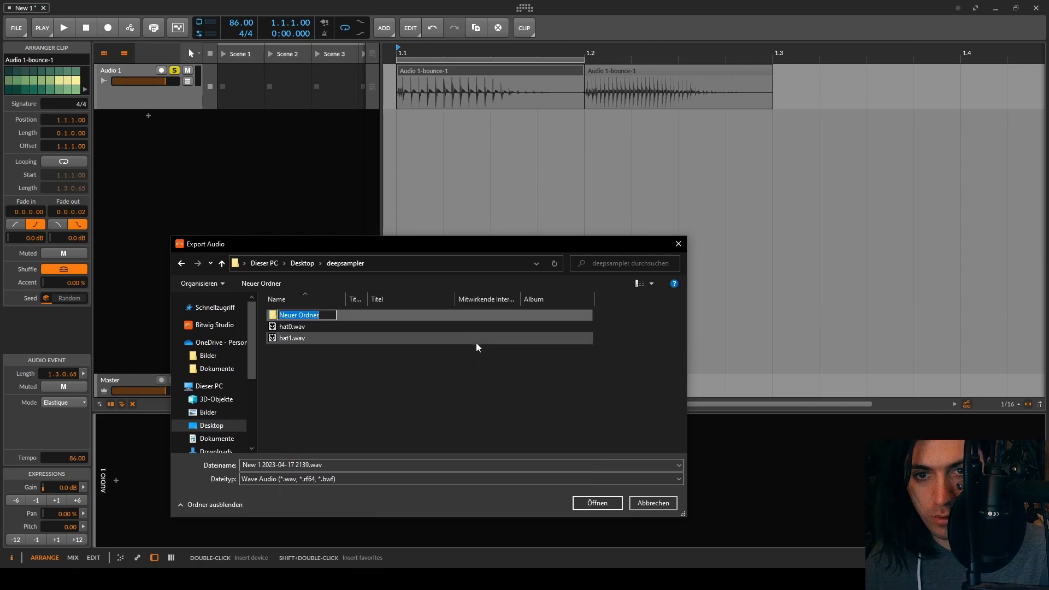
pyautogui.write('input')
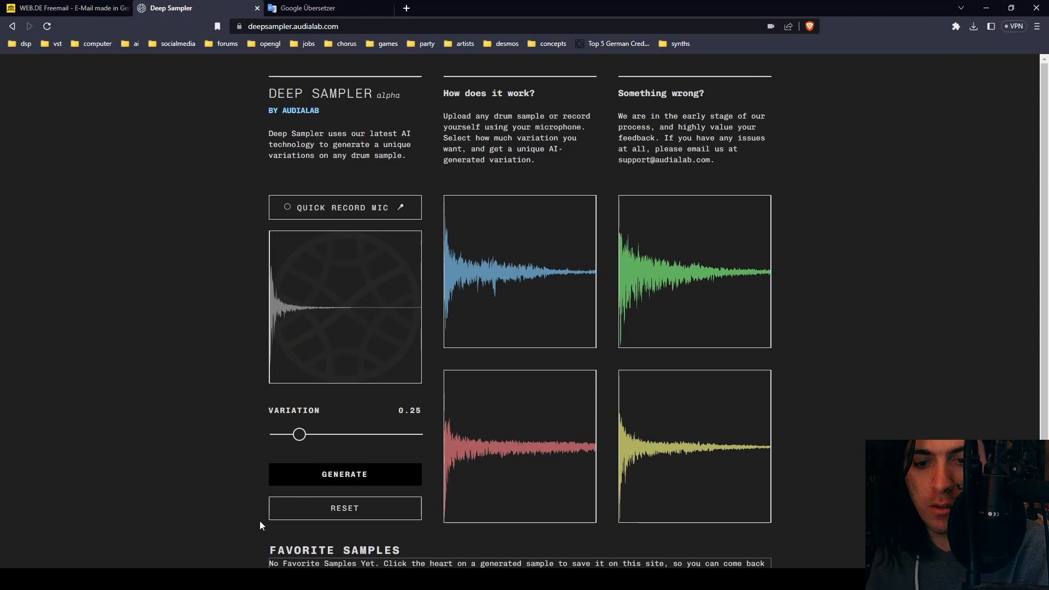
# Step: Load the exported sample into Deep Sampler in the browser and generate variations with the variation amount at 0.10
pyautogui.hotkey('alt', 'Tab')
pyautogui.click(612, 262)
pyautogui.moveTo(612, 263); pyautogui.dragTo(312, 309)
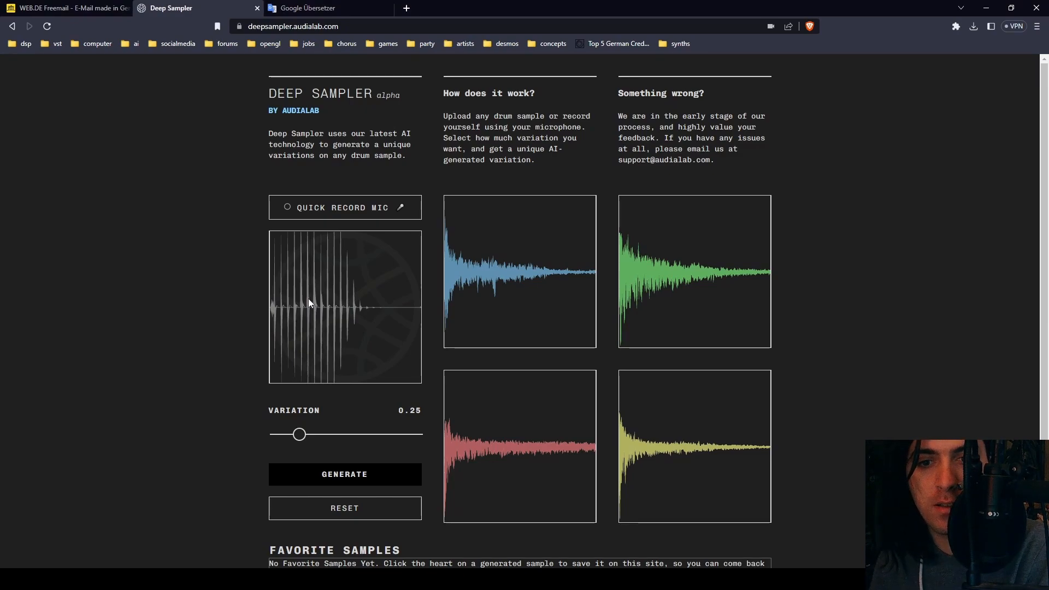
pyautogui.moveTo(299, 434); pyautogui.dragTo(276, 434)
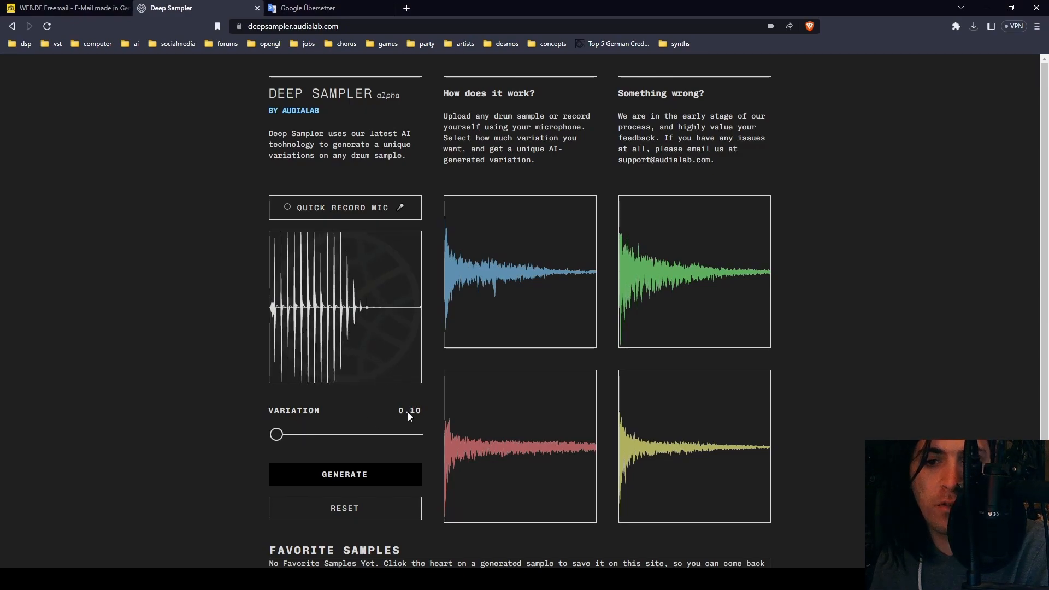
pyautogui.click(350, 476)
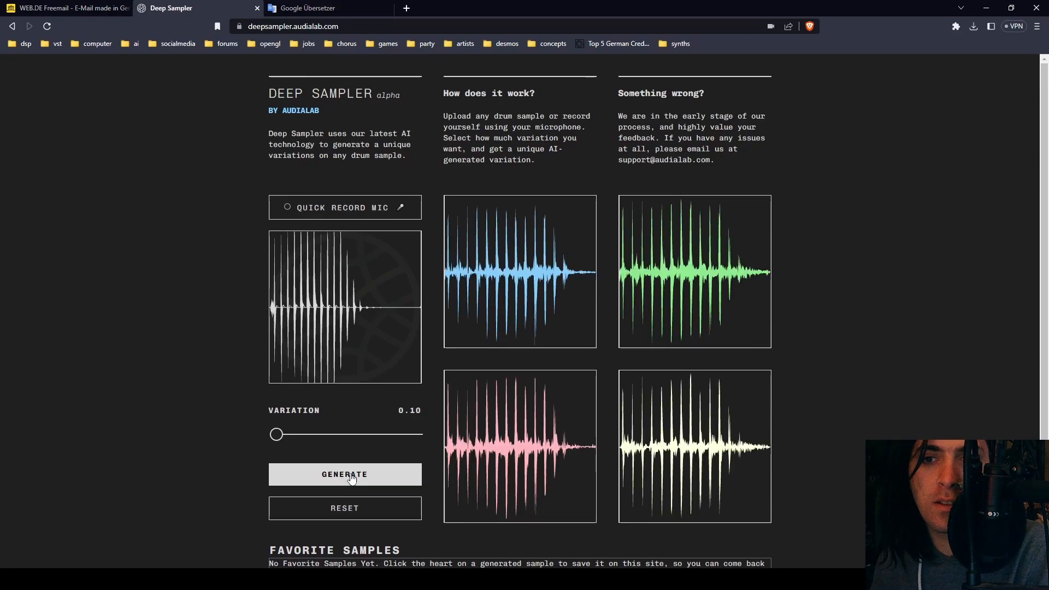
# Step: Listen to the four new variations of the Bitspeek sample, replaying the blue and yellow ones
pyautogui.click(472, 321)
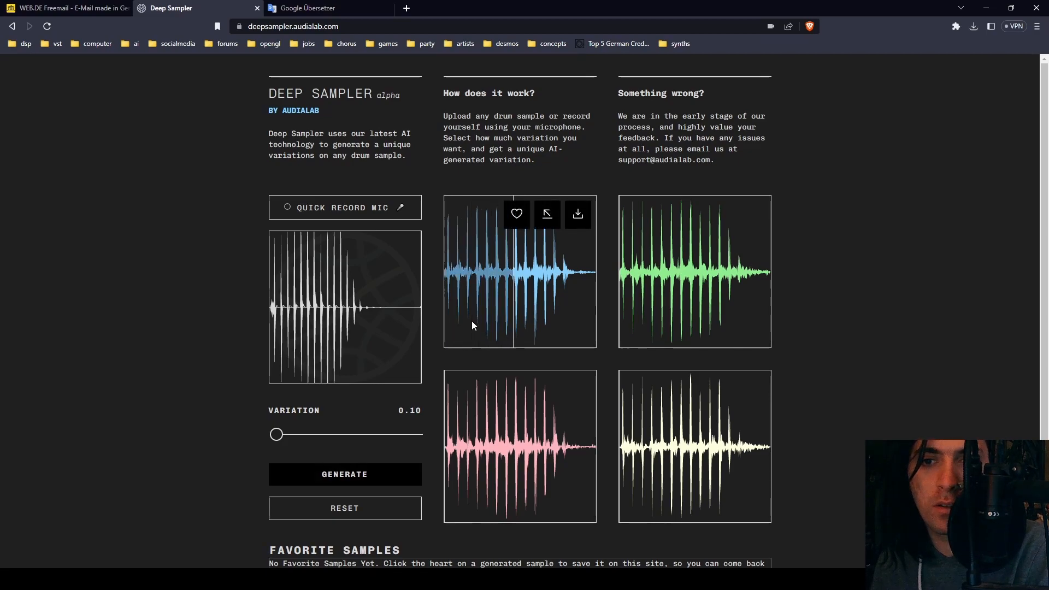
pyautogui.click(647, 303)
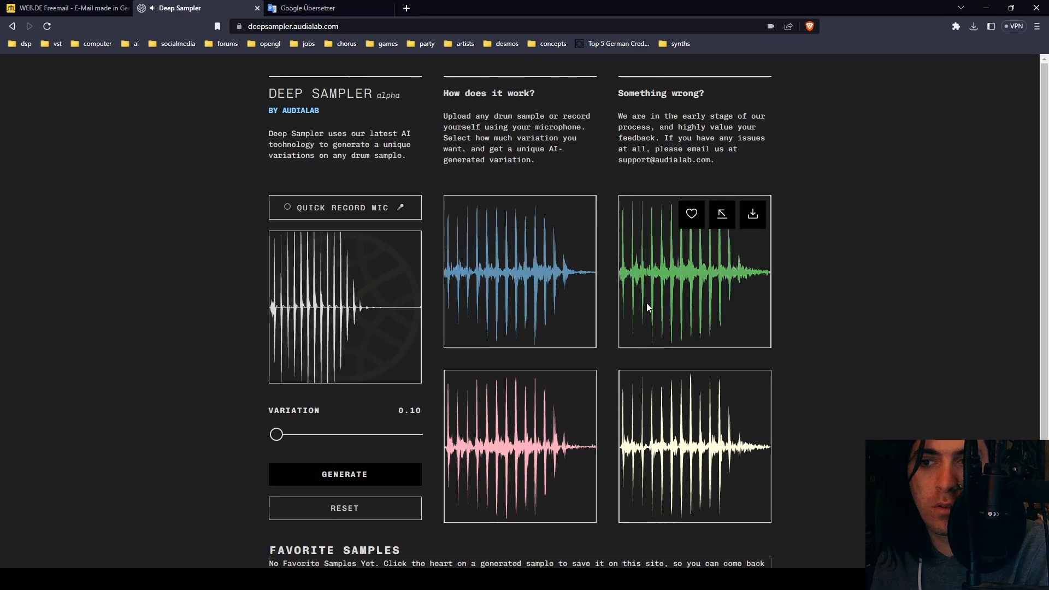
pyautogui.click(658, 466)
pyautogui.click(462, 490)
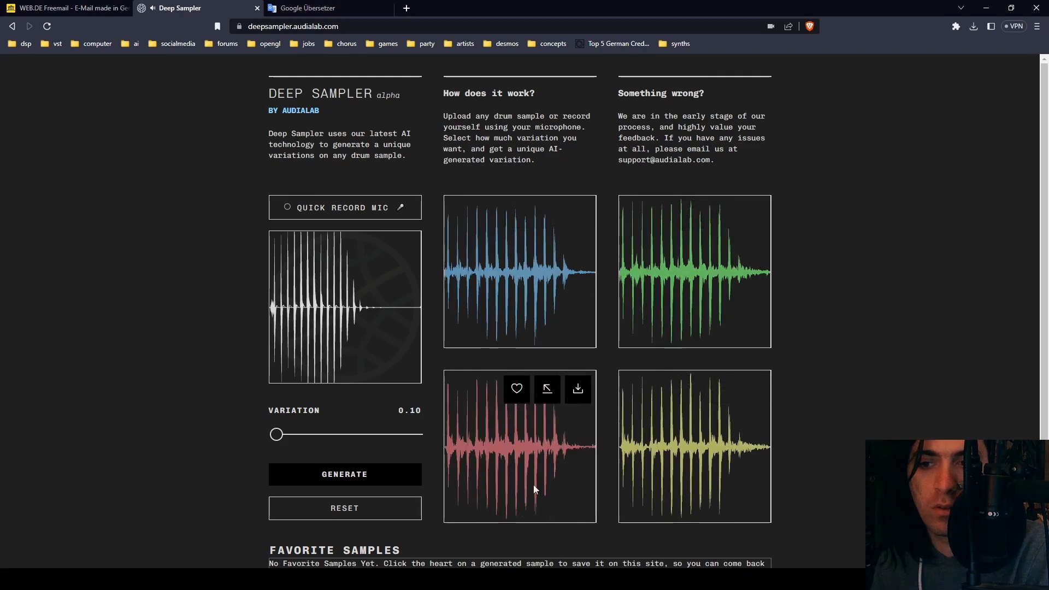
pyautogui.click(742, 480)
pyautogui.click(537, 300)
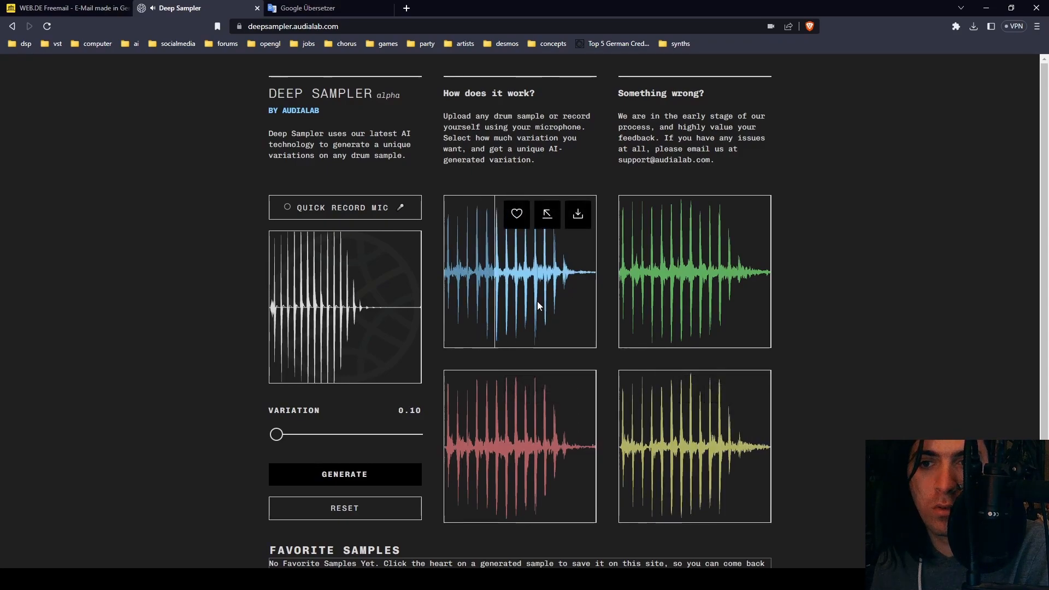
pyautogui.click(651, 455)
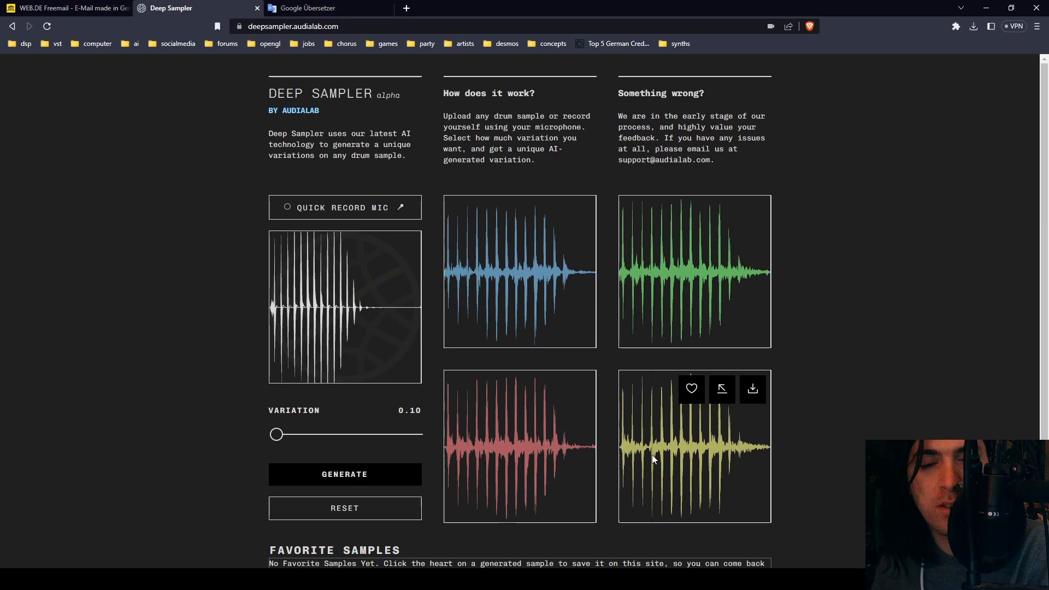
pyautogui.click(653, 456)
pyautogui.click(654, 454)
pyautogui.click(673, 428)
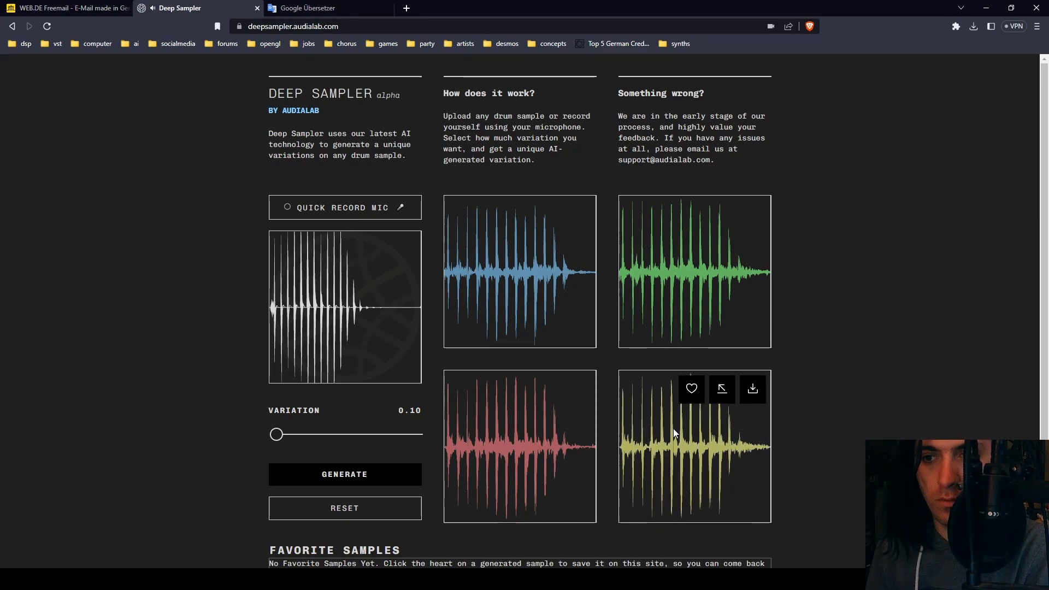
# Step: Add the yellow variation to the favorite samples, accepting server storage, and download it as bitspeek ah.wav into the deepsampler folder
pyautogui.click(692, 388)
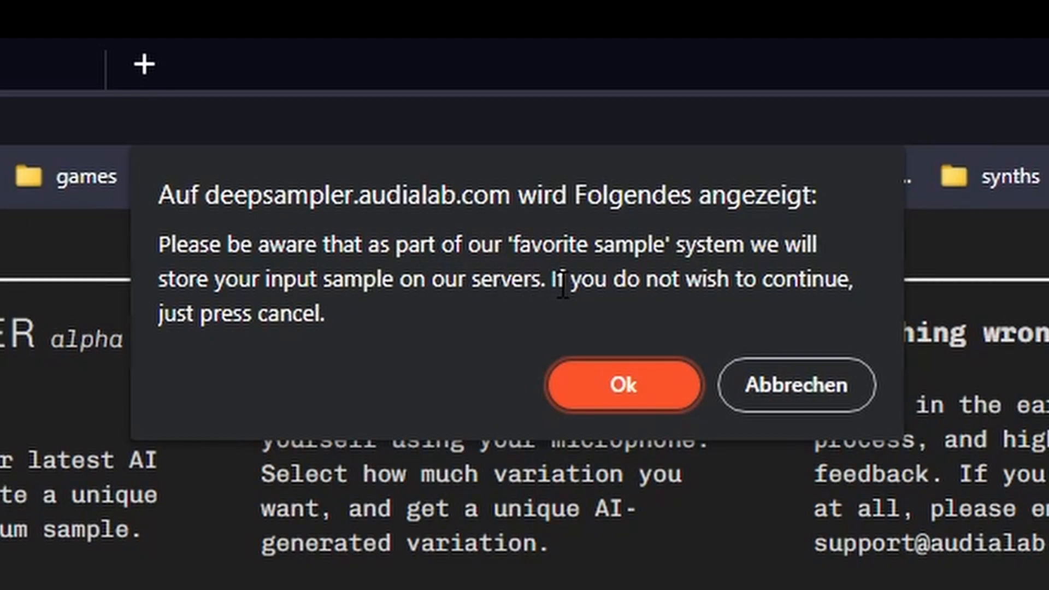
pyautogui.click(587, 383)
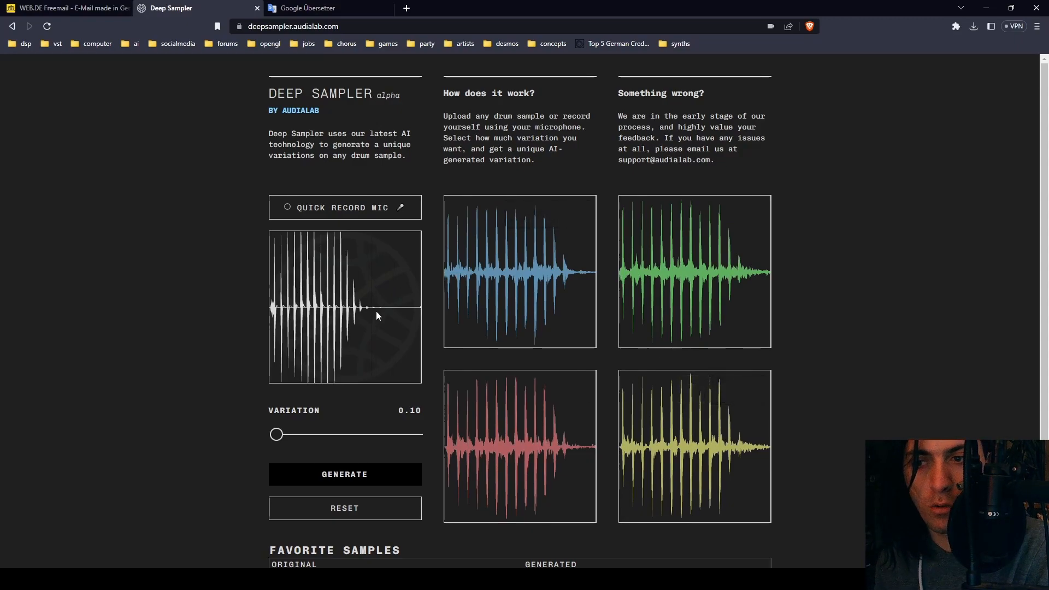
pyautogui.moveTo(754, 397)
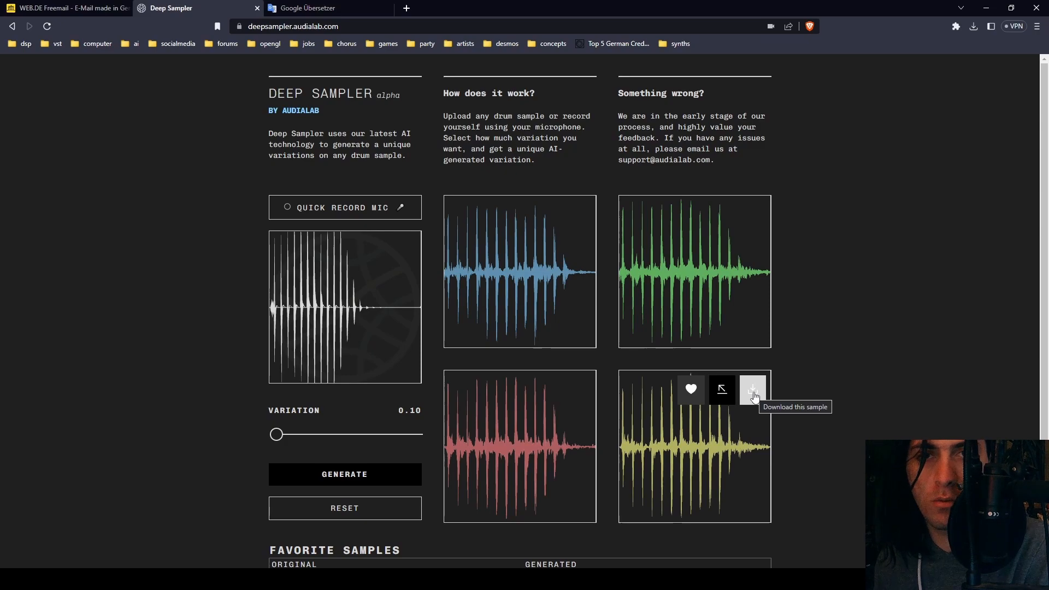
pyautogui.click(753, 394)
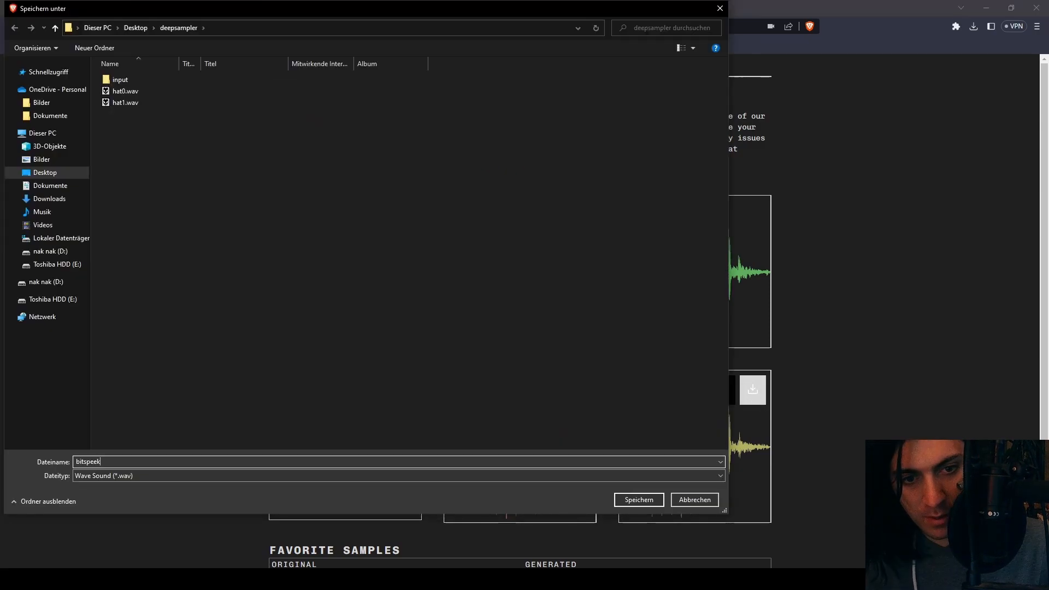
pyautogui.press('Return')
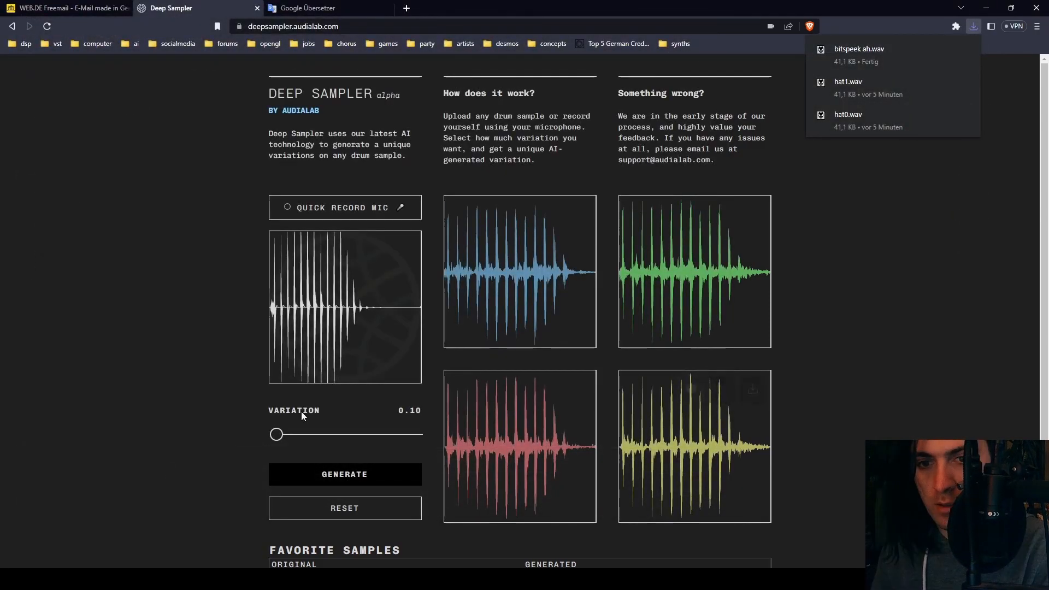
# Step: Generate variations of the Bitspeek sample with the variation amount at 0.30 and listen to the four results
pyautogui.moveTo(276, 438); pyautogui.dragTo(293, 439)
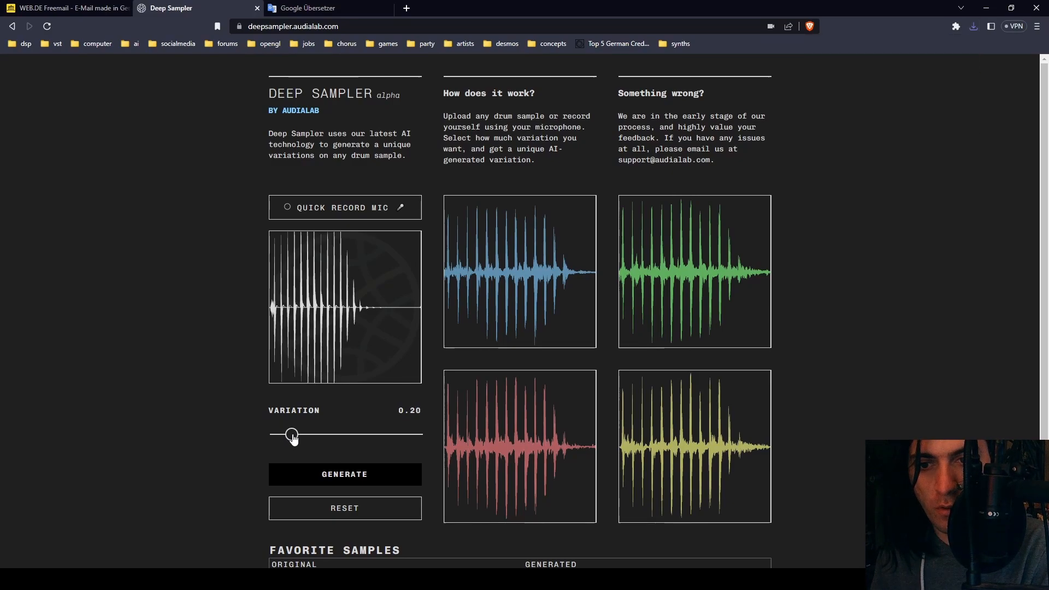
pyautogui.click(484, 293)
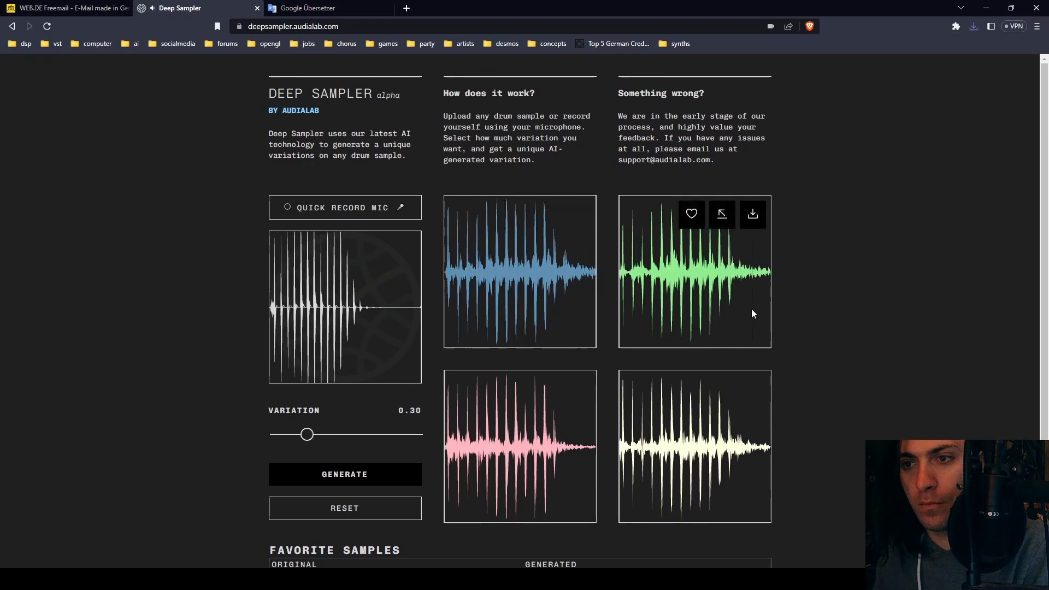
pyautogui.click(715, 309)
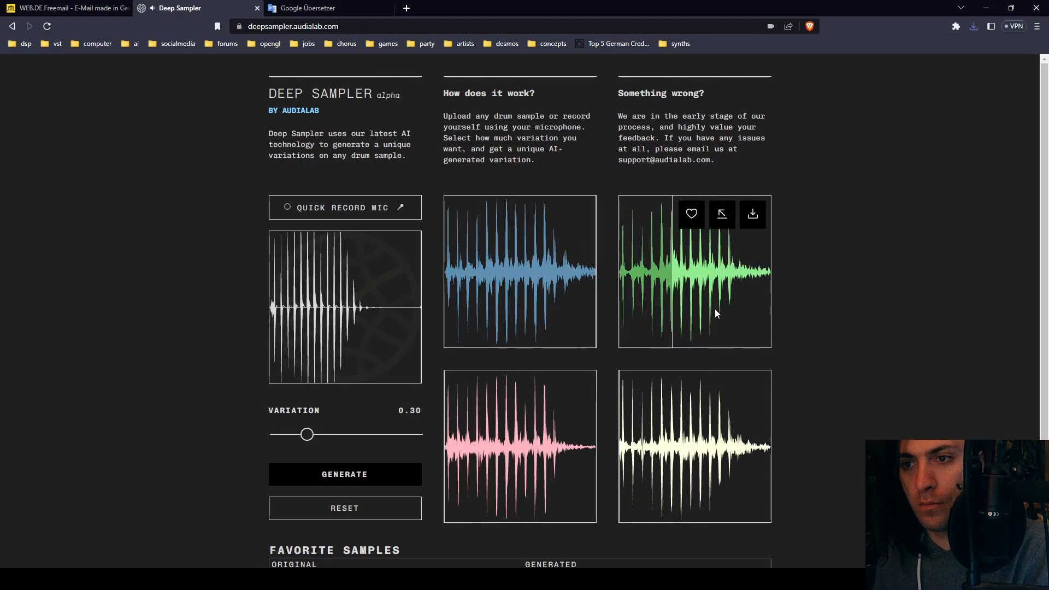
pyautogui.click(462, 491)
pyautogui.click(683, 491)
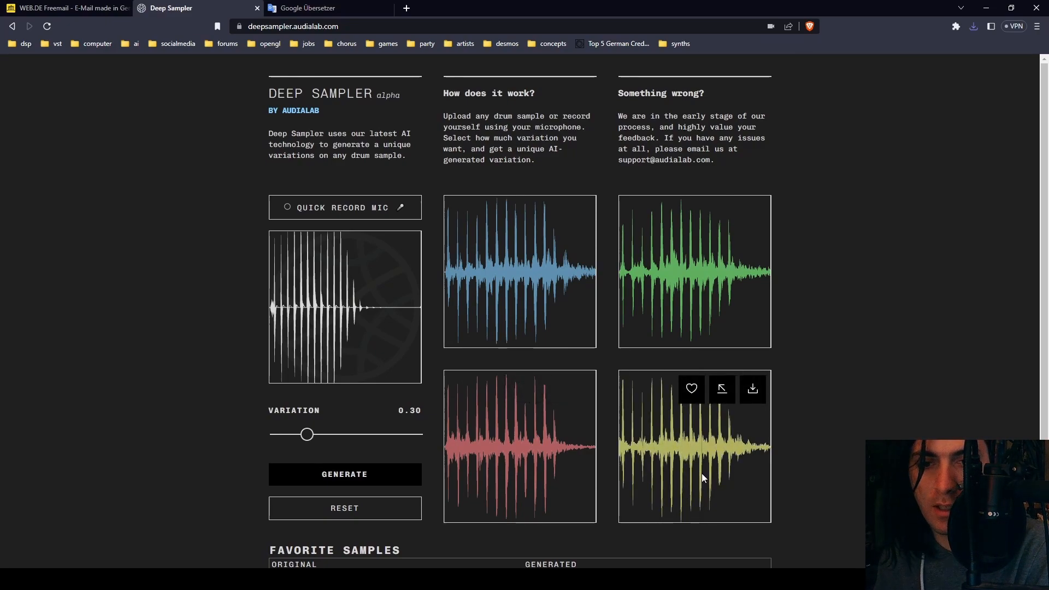
# Step: Generate Bitspeek variations with the variation amount at 0.50 and listen to the green, red and yellow ones
pyautogui.moveTo(307, 440); pyautogui.dragTo(341, 438)
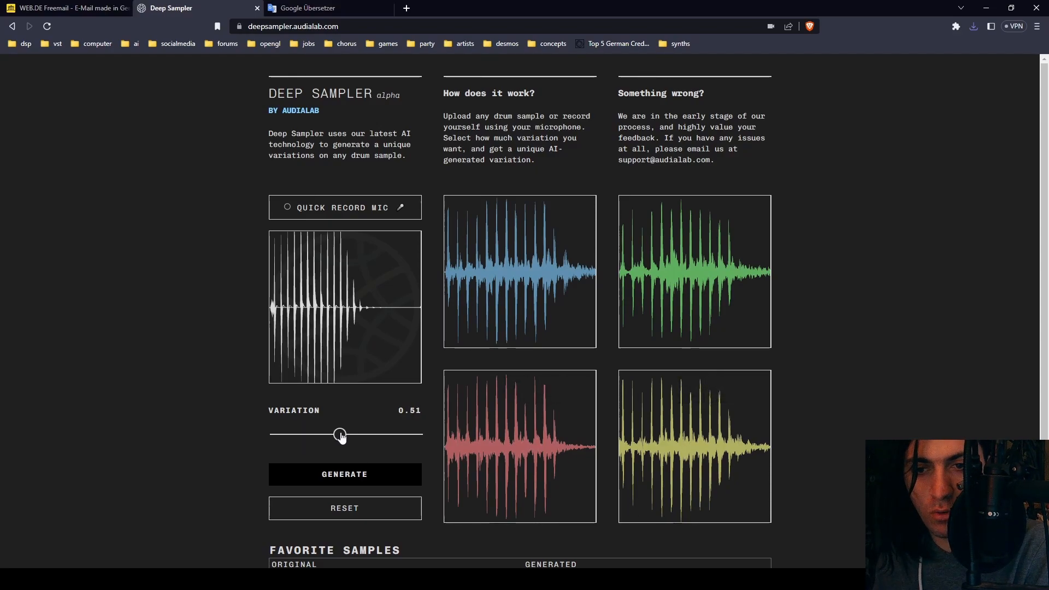
pyautogui.click(346, 476)
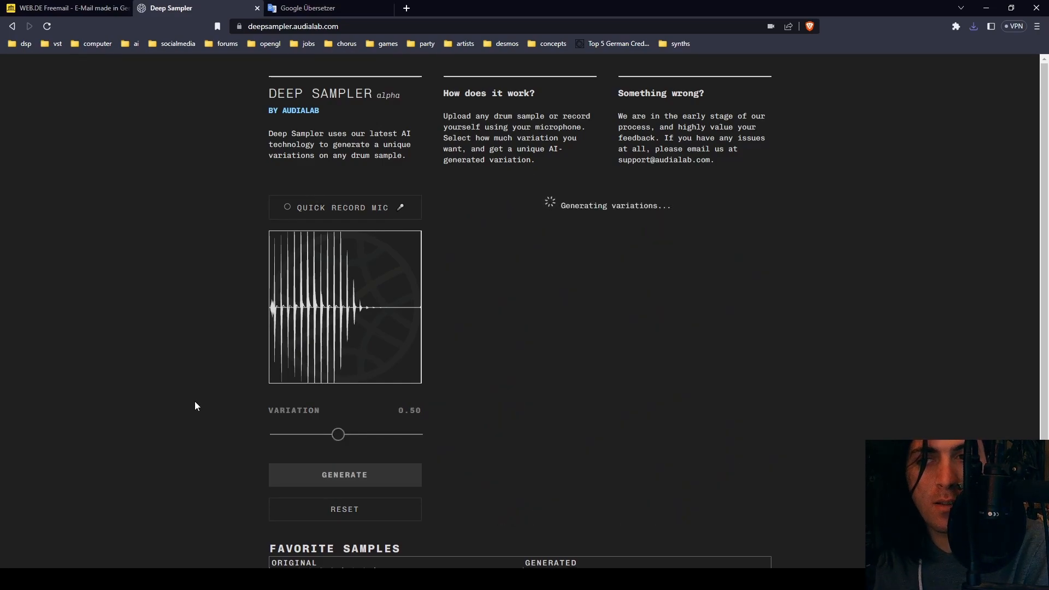
pyautogui.click(670, 296)
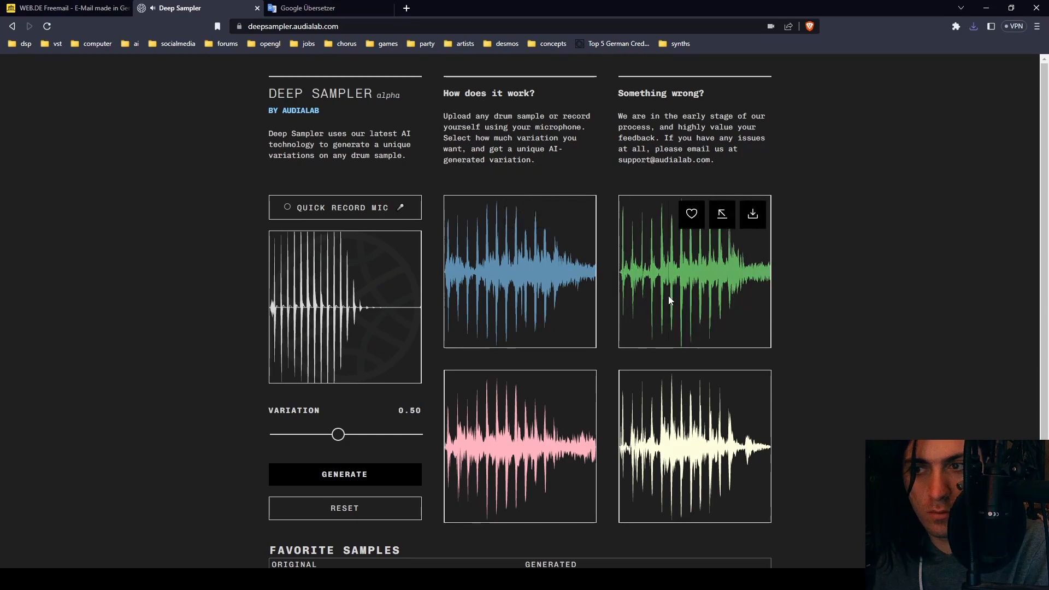
pyautogui.click(493, 468)
pyautogui.click(652, 465)
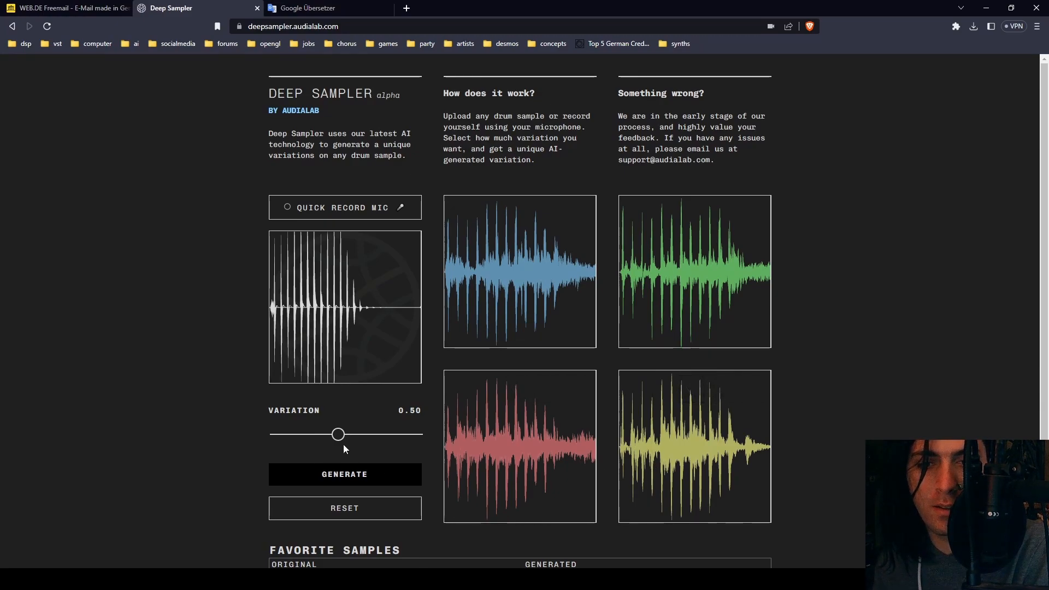
# Step: Generate Bitspeek variations with the variation amount at 1.00 and listen to the green, red and blue ones, replaying the green one
pyautogui.moveTo(338, 435); pyautogui.dragTo(367, 435)
pyautogui.moveTo(367, 434); pyautogui.dragTo(376, 433)
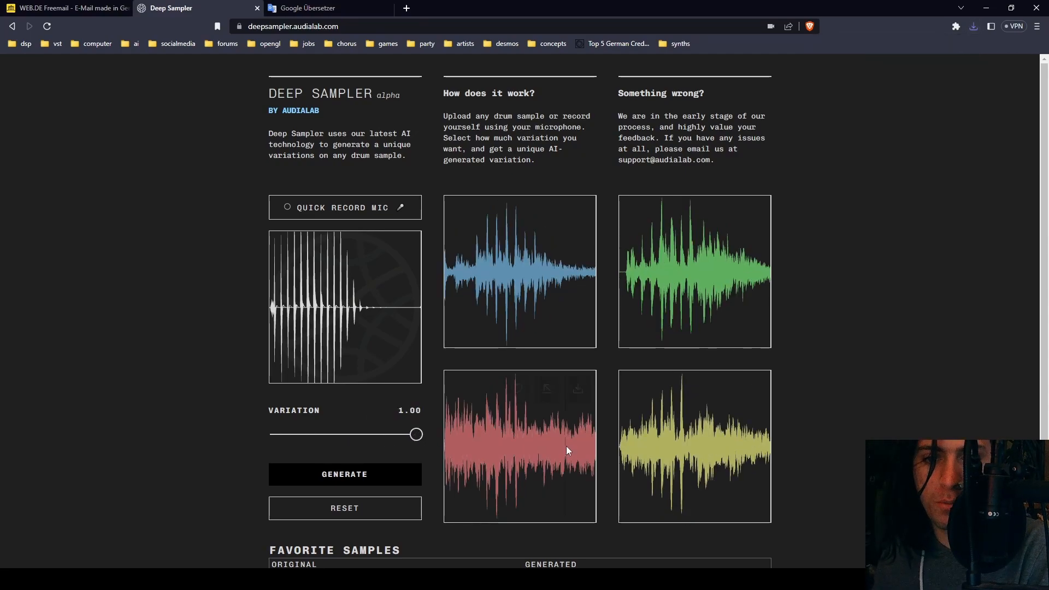
pyautogui.click(328, 473)
pyautogui.click(656, 287)
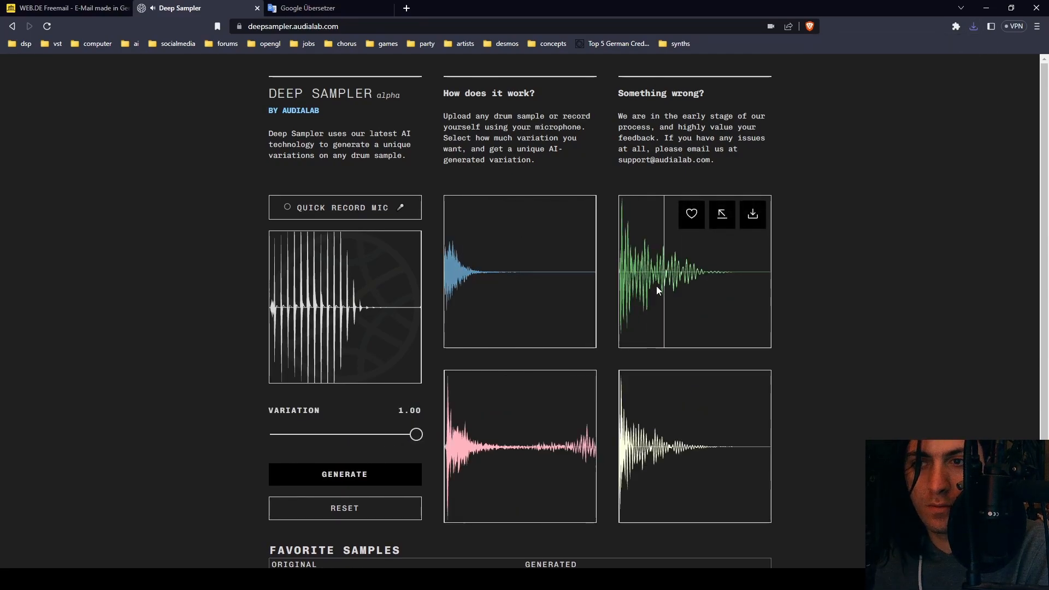
pyautogui.click(511, 432)
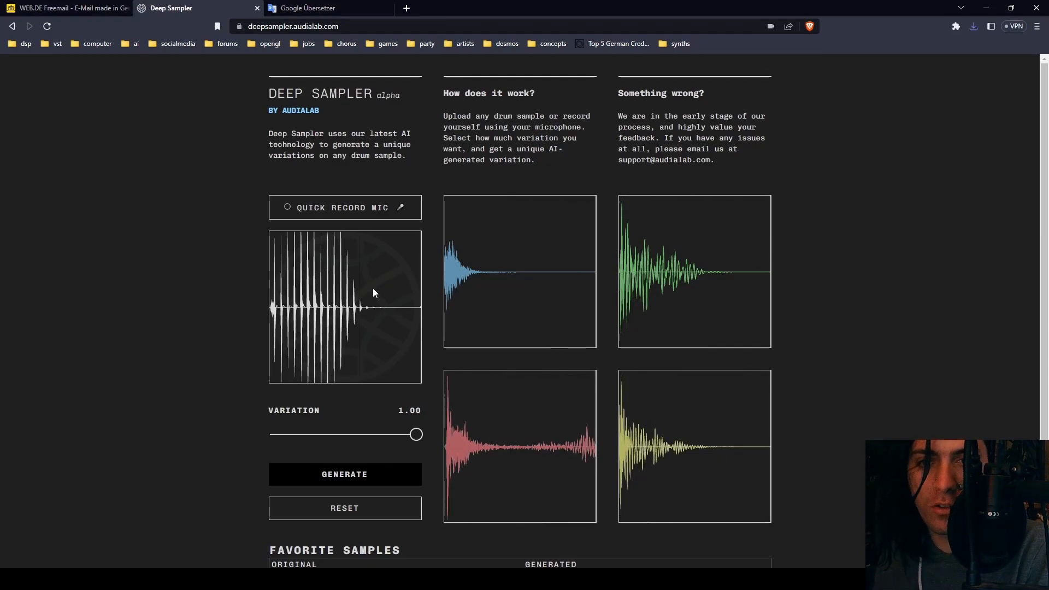
pyautogui.click(549, 288)
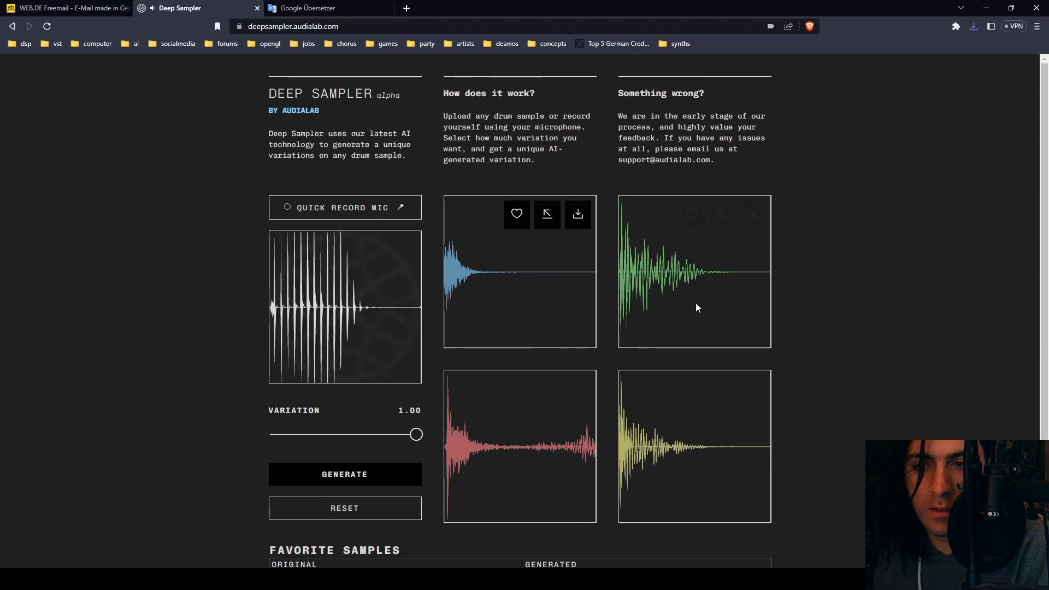
pyautogui.click(699, 317)
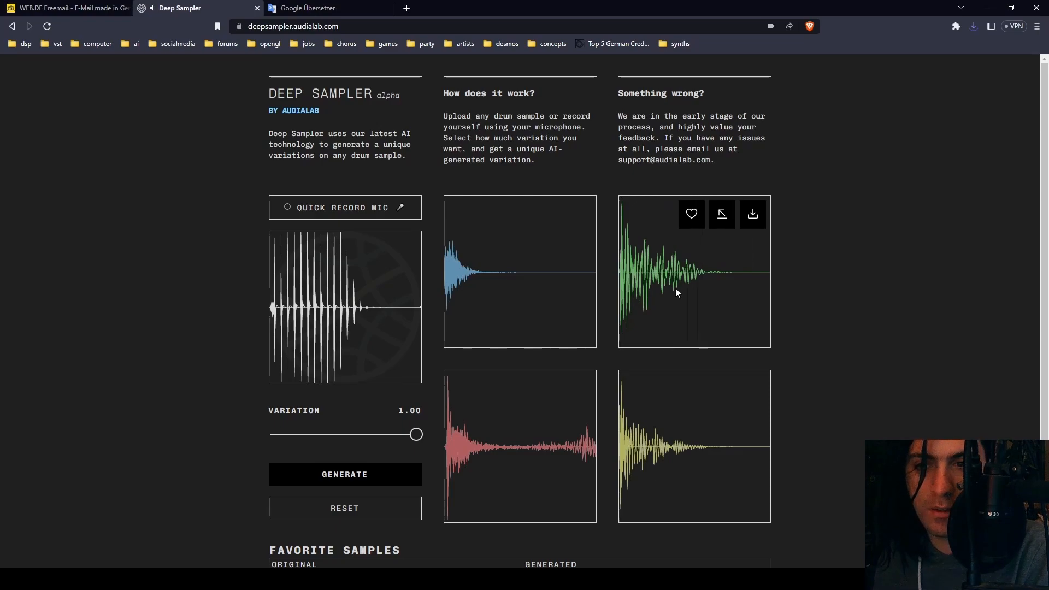
# Step: Download the green variation, then compare the yellow one with it and download the yellow variation too
pyautogui.click(756, 221)
pyautogui.press('Return')
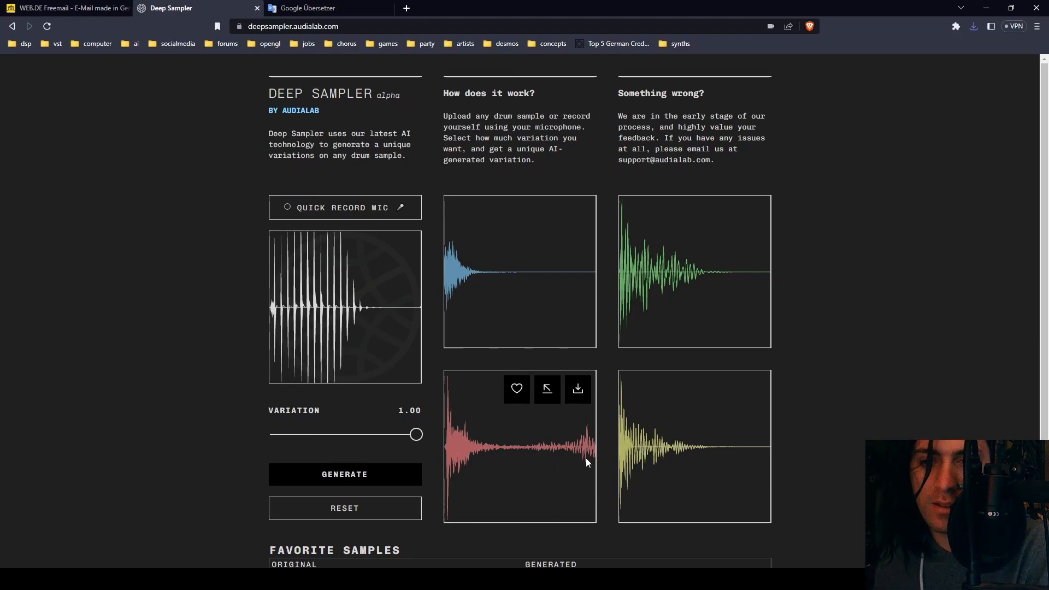
pyautogui.click(702, 474)
pyautogui.click(685, 474)
pyautogui.click(685, 254)
pyautogui.click(692, 443)
pyautogui.click(753, 390)
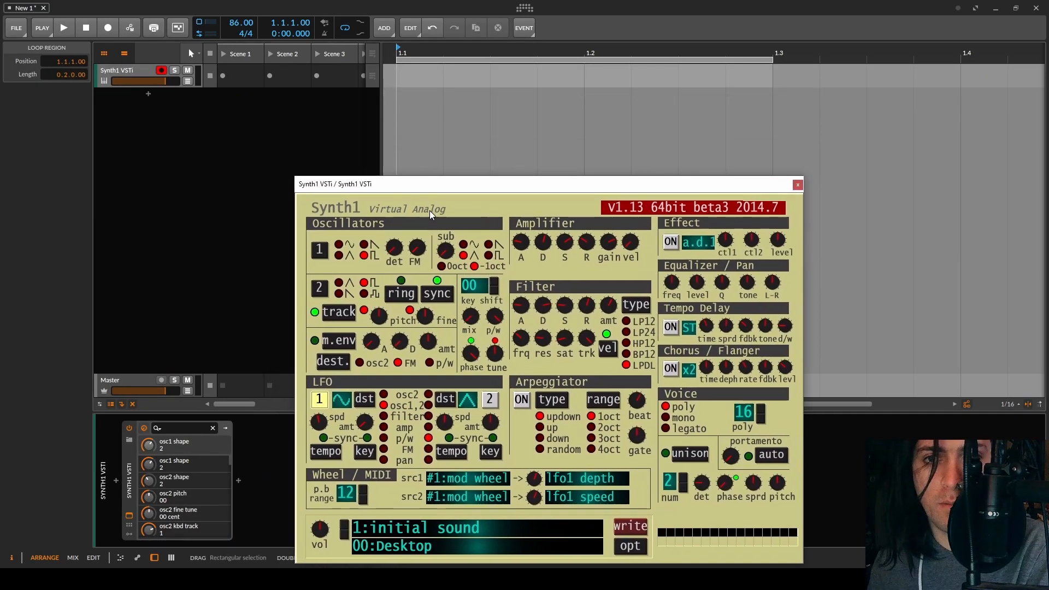
# Step: Switch to Bitwig, create a clip on the Synth1 VSTi track from 1.1 to 1.2, and raise the track's volume to about +2.4 dB
pyautogui.doubleClick(752, 75)
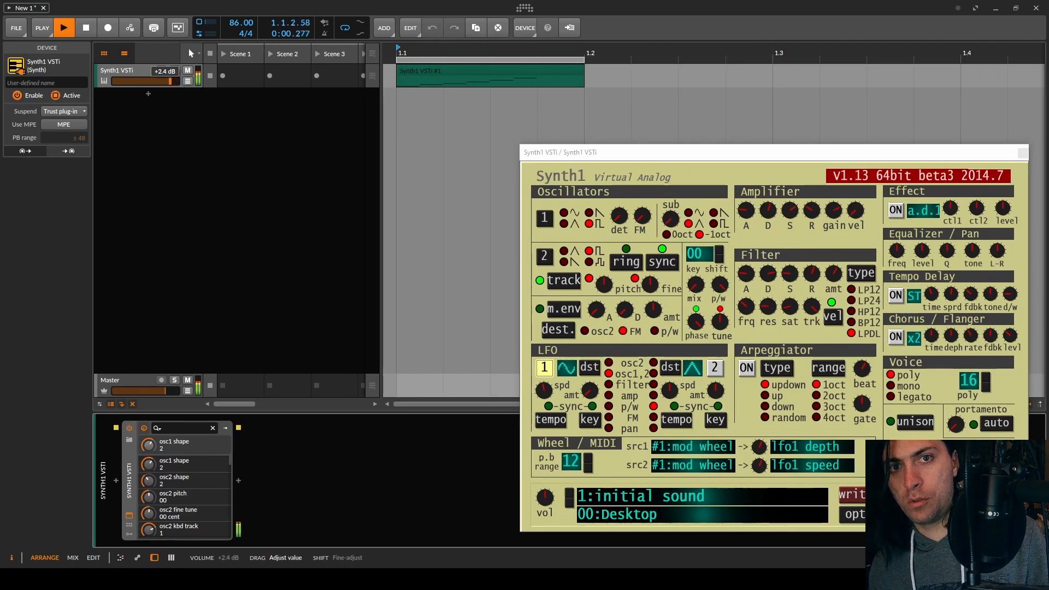
pyautogui.moveTo(172, 81); pyautogui.dragTo(174, 81)
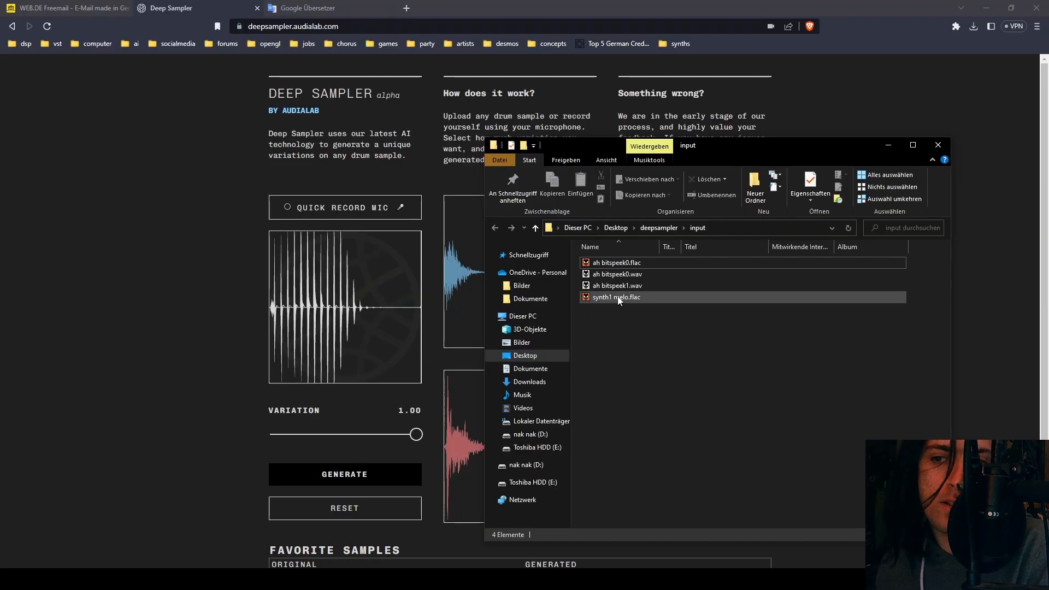
# Step: Load synth1 melo.flac from the input folder into Deep Sampler in the browser and generate variations with the variation amount at 0.10
pyautogui.moveTo(601, 297); pyautogui.dragTo(277, 301)
pyautogui.click(309, 286)
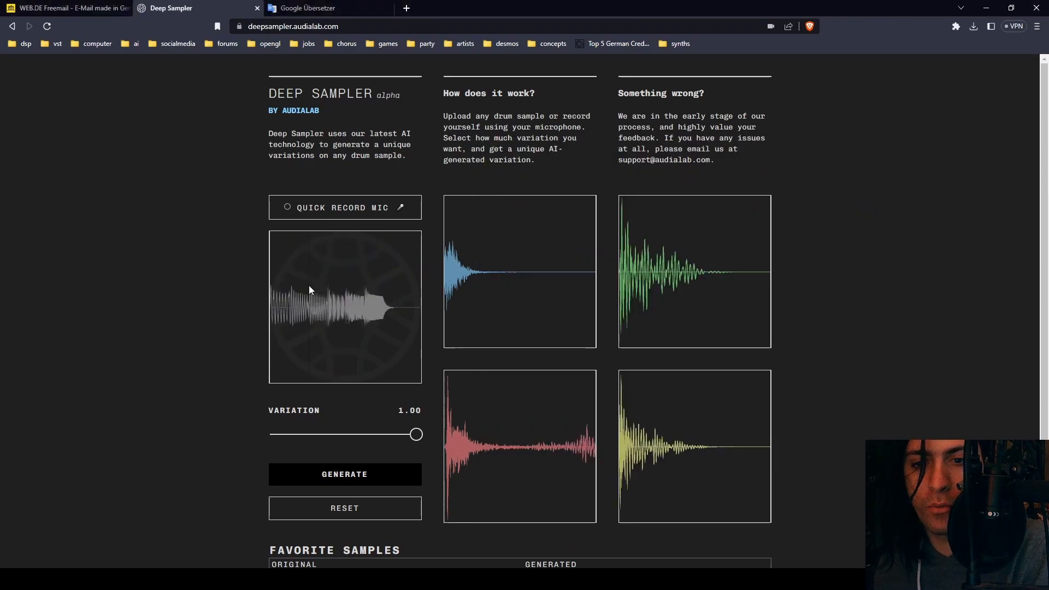
pyautogui.moveTo(417, 435); pyautogui.dragTo(159, 423)
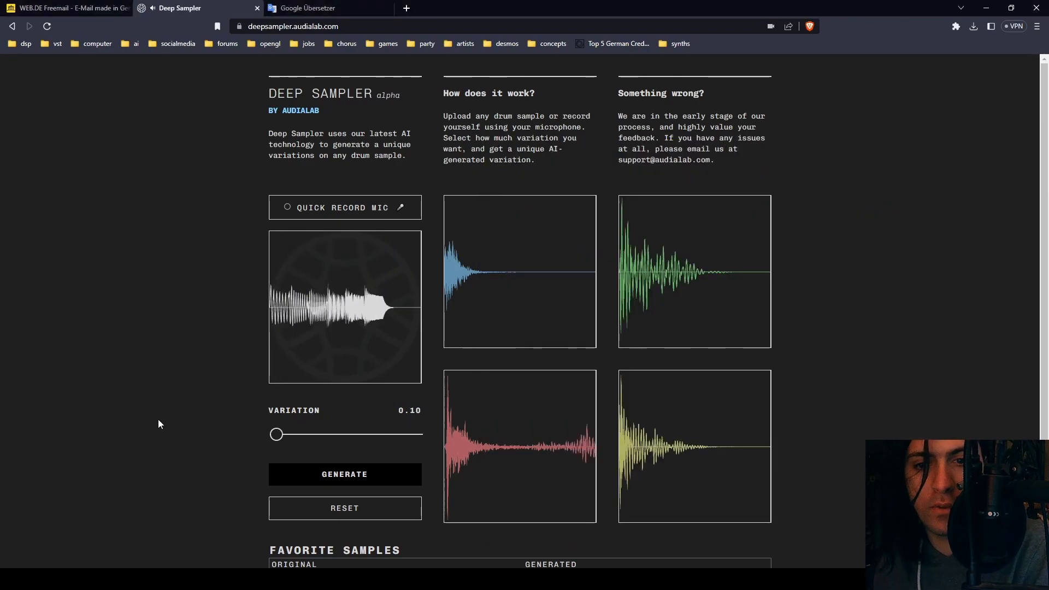
pyautogui.click(342, 485)
# Step: Listen to the green, red and yellow variations of the Synth1 melody
pyautogui.moveTo(745, 306)
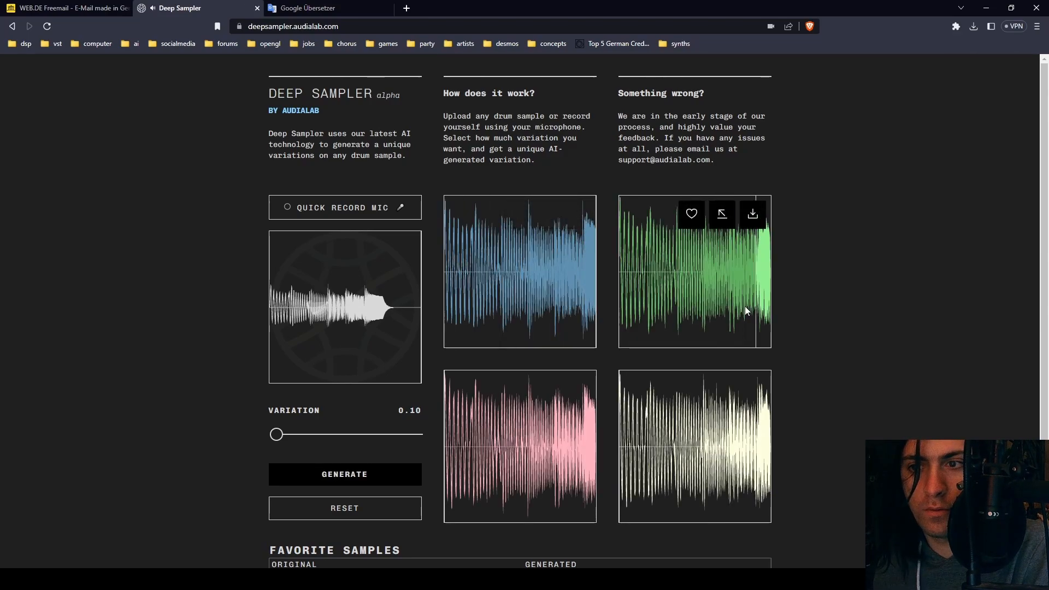
pyautogui.click(545, 486)
pyautogui.click(693, 486)
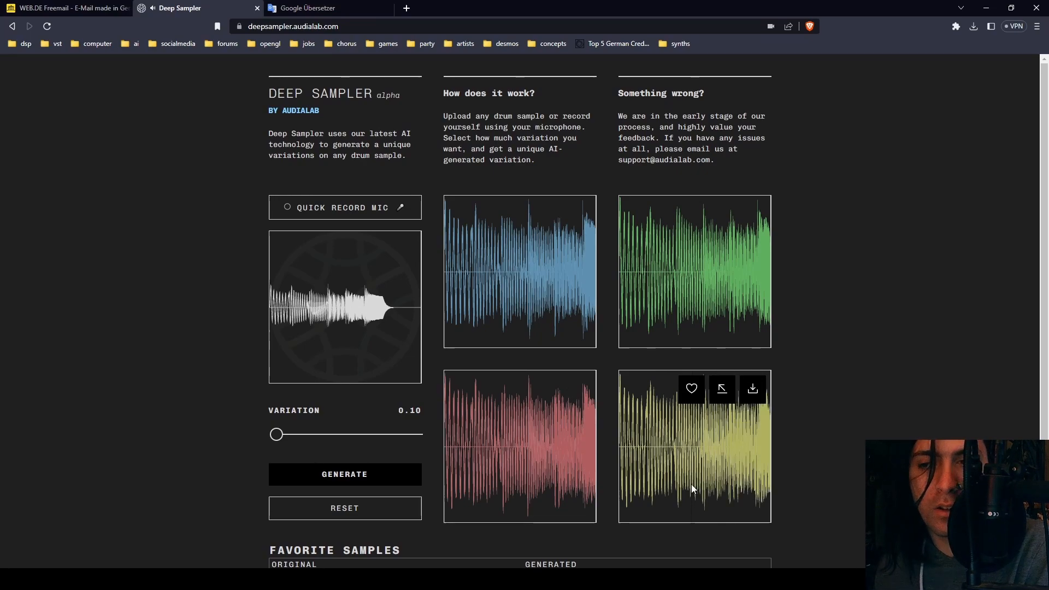
# Step: Generate Synth1 melody variations with the variation amount at 0.50 and listen to the green, yellow and red ones
pyautogui.moveTo(293, 435); pyautogui.dragTo(335, 427)
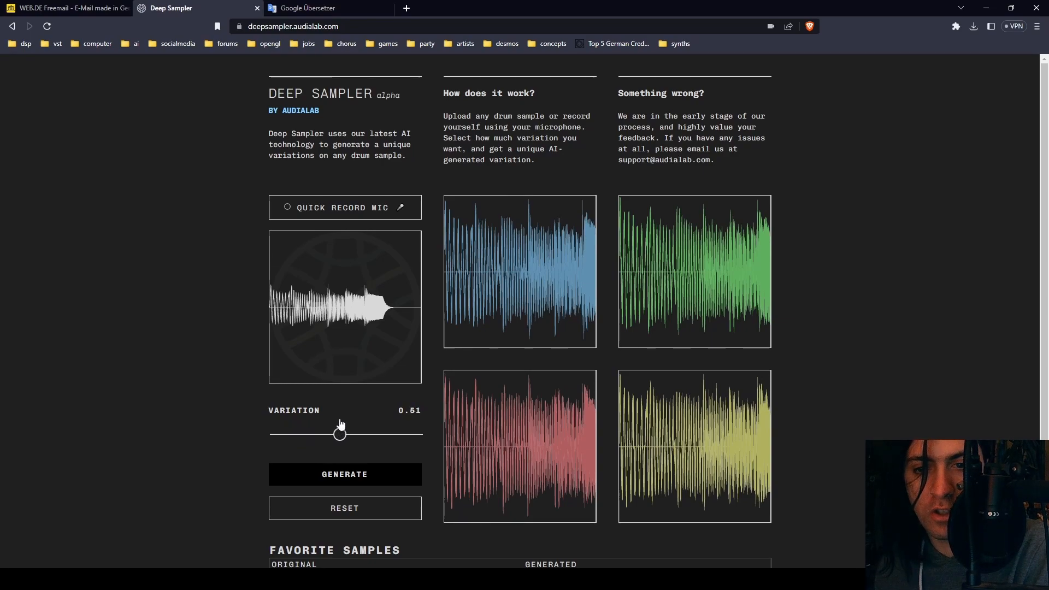
pyautogui.click(340, 469)
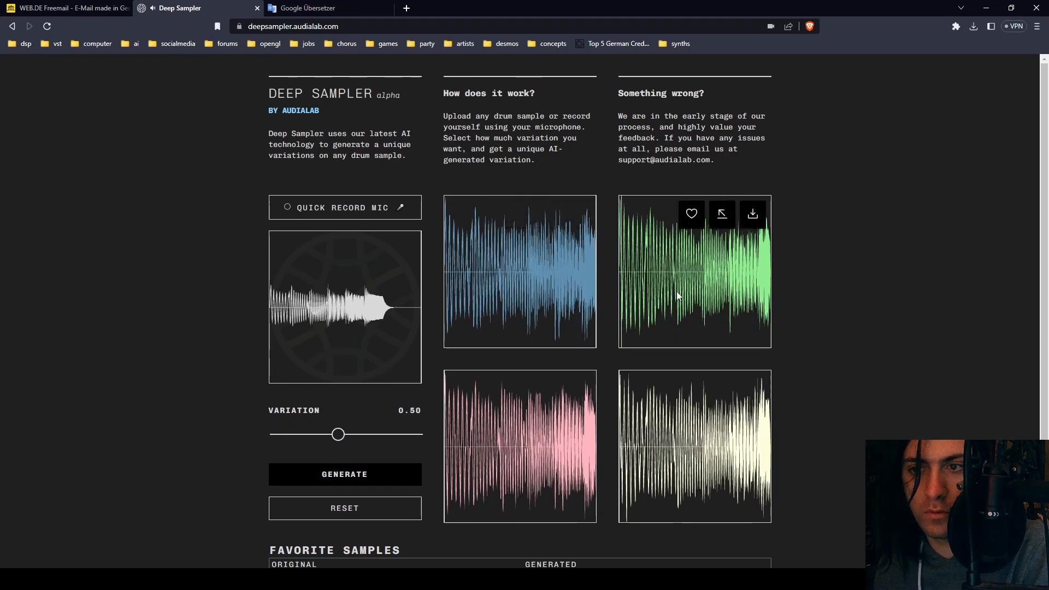
pyautogui.click(690, 419)
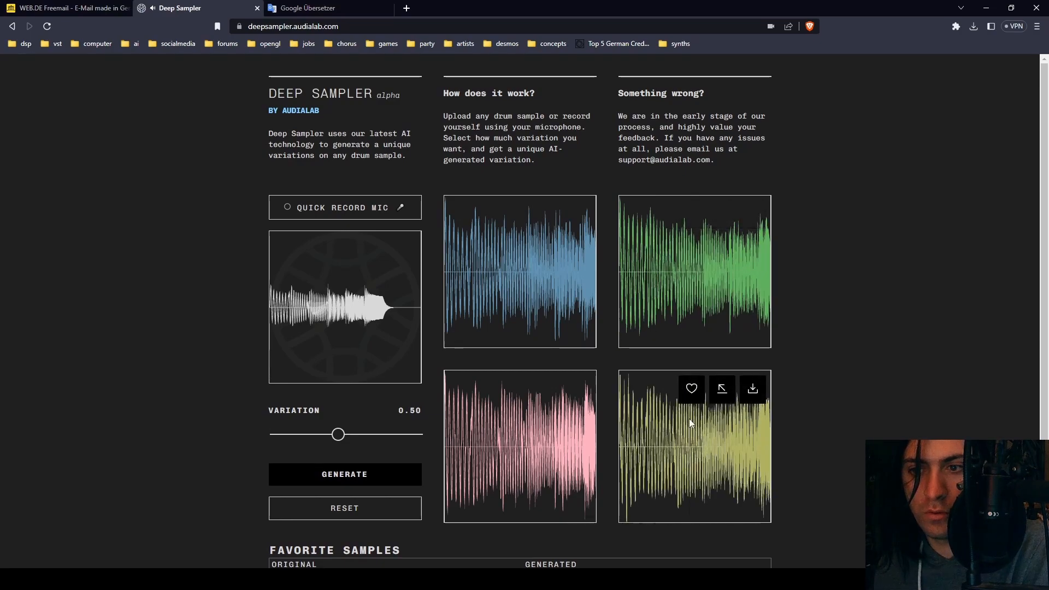
pyautogui.click(547, 441)
# Step: Generate Synth1 melody variations with the variation amount at 0.80 and listen to all four in turn
pyautogui.moveTo(339, 434); pyautogui.dragTo(384, 435)
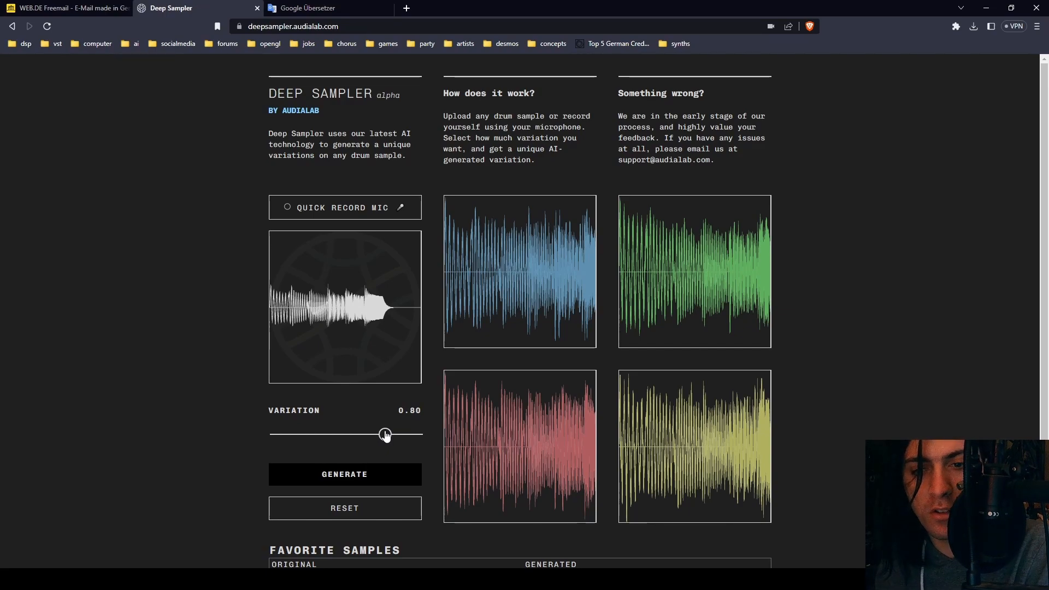
pyautogui.click(395, 473)
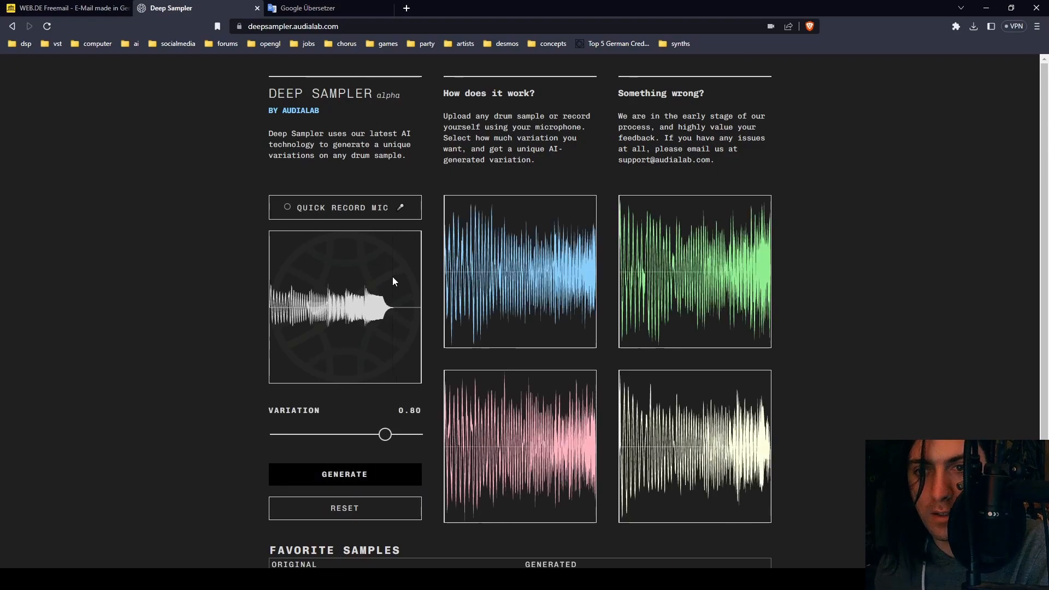
pyautogui.moveTo(529, 291)
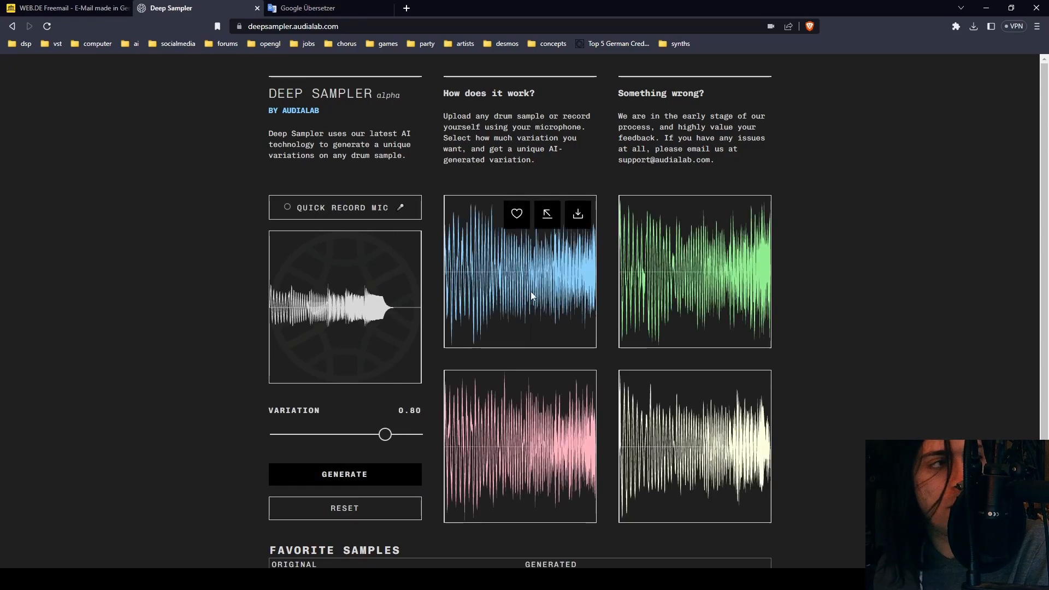
pyautogui.click(545, 290)
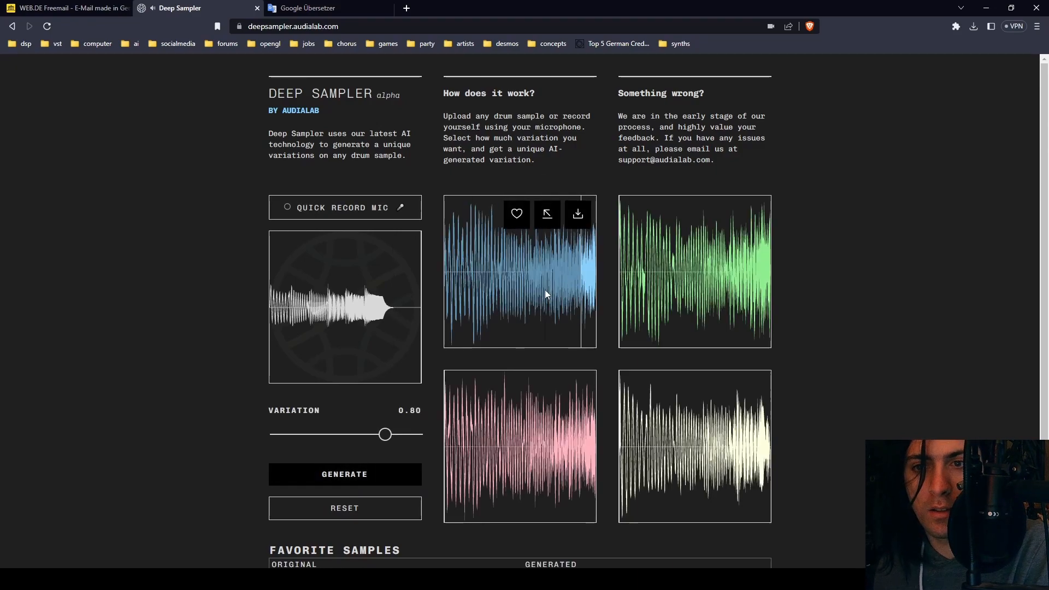
pyautogui.click(687, 291)
pyautogui.click(533, 448)
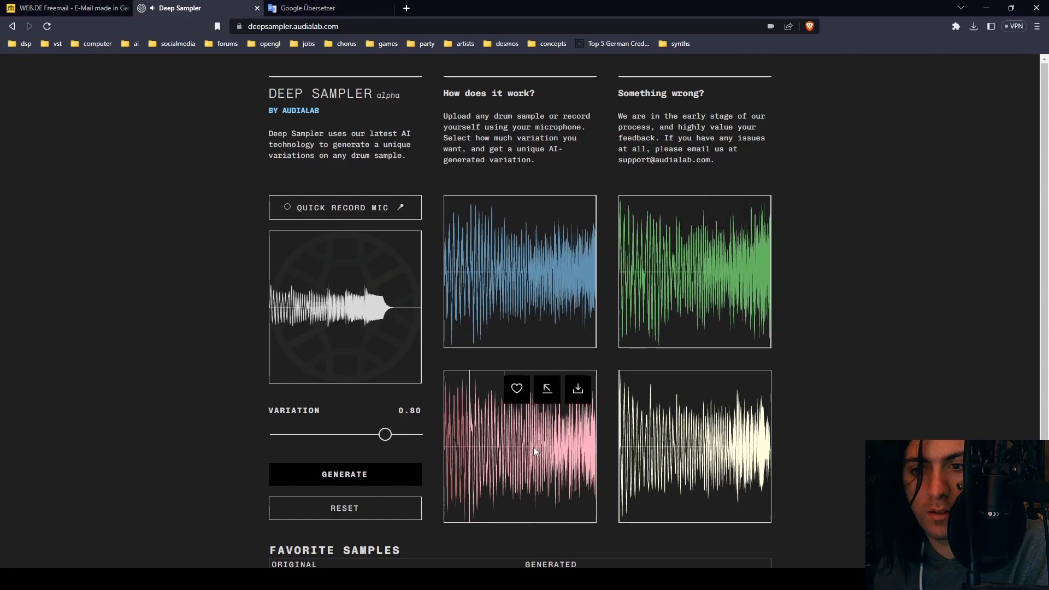
pyautogui.click(677, 451)
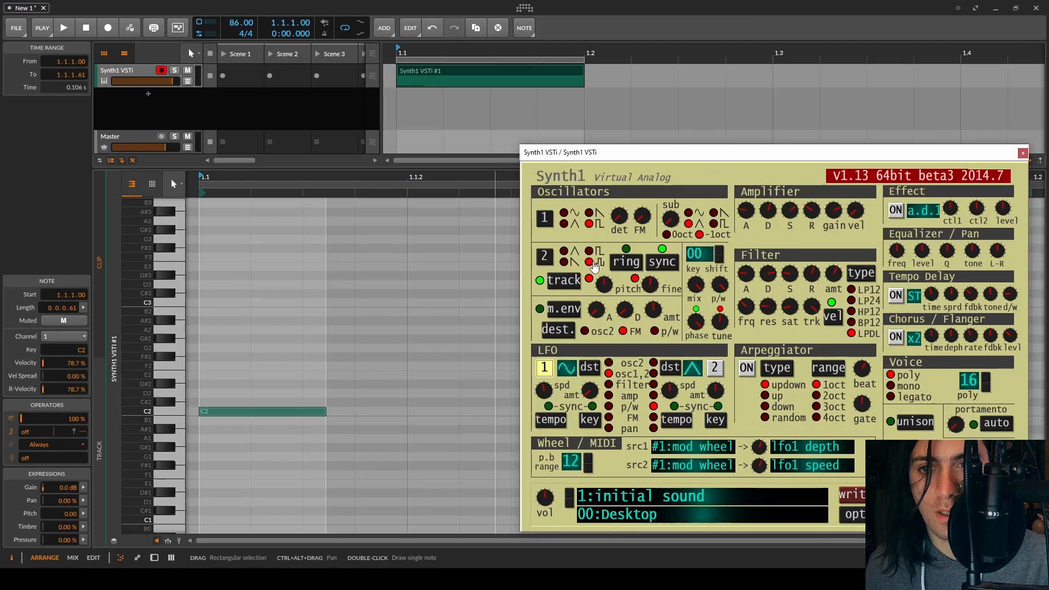
# Step: In Bitwig, play the C2 note, adjust Synth1's amplifier decay and close the synth's window
pyautogui.press('space')
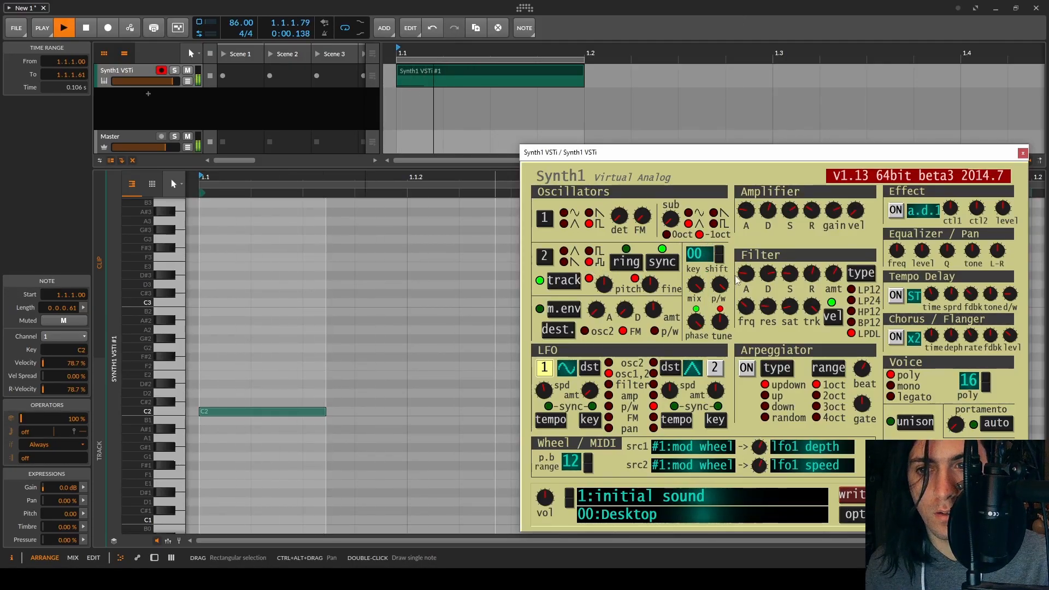
pyautogui.moveTo(767, 212); pyautogui.dragTo(758, 244)
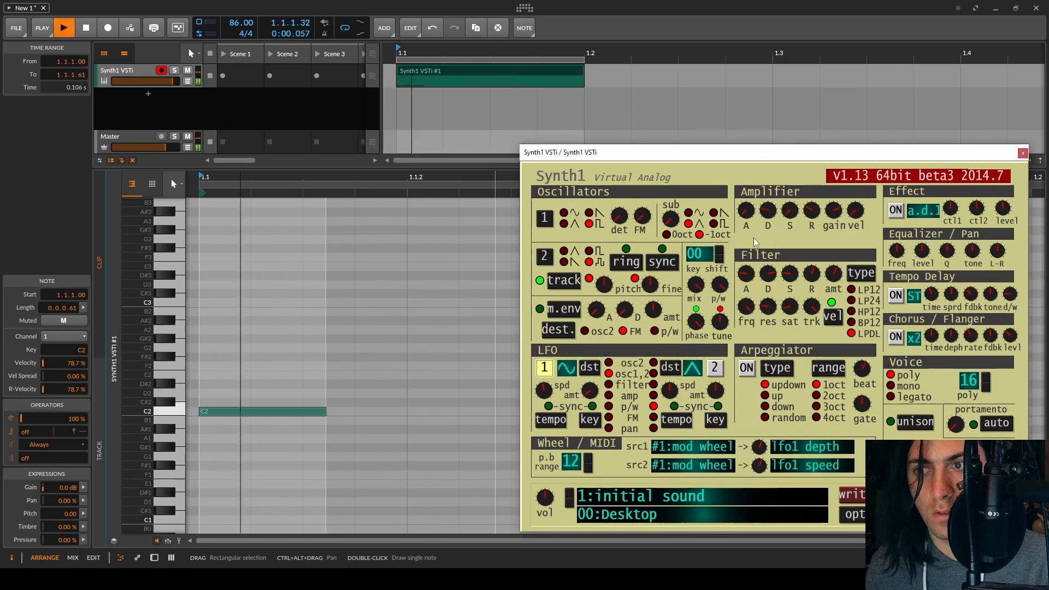
pyautogui.click(1023, 153)
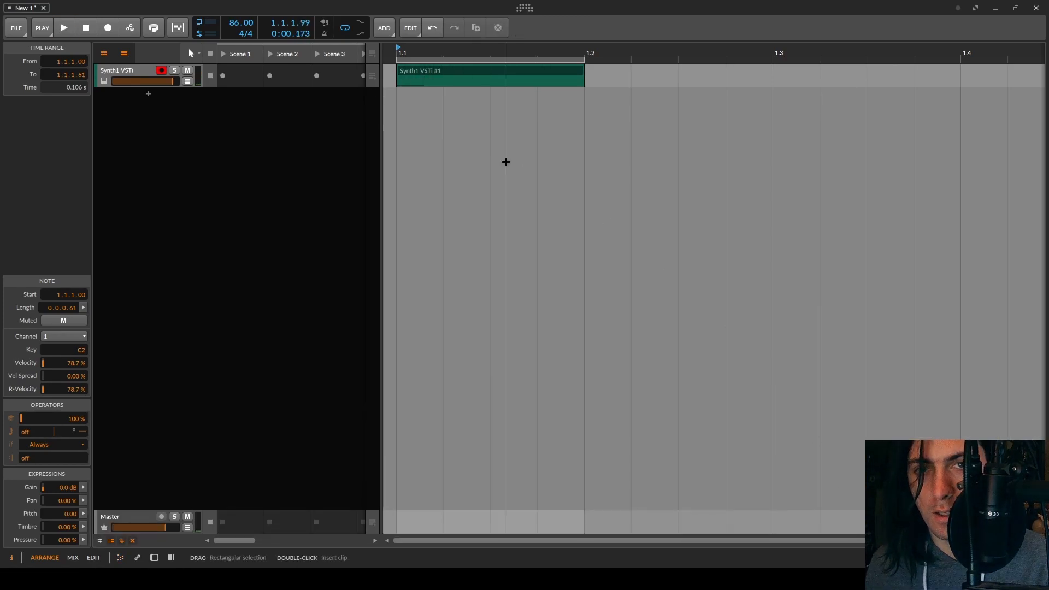
# Step: Add the Echobode effect after Synth1 in the track's device chain
pyautogui.press('d')
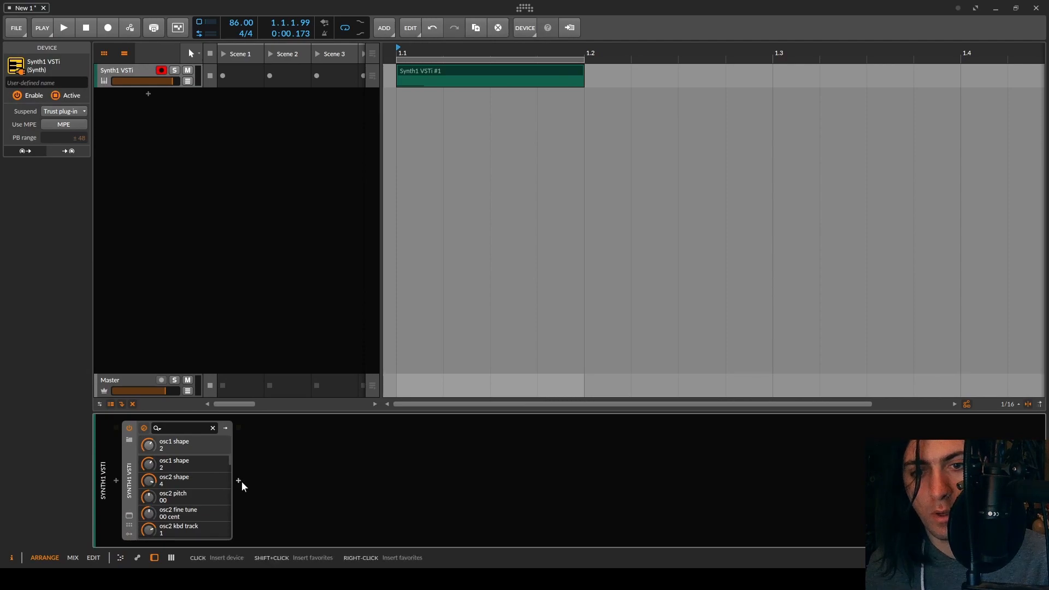
pyautogui.click(240, 481)
pyautogui.write('echob')
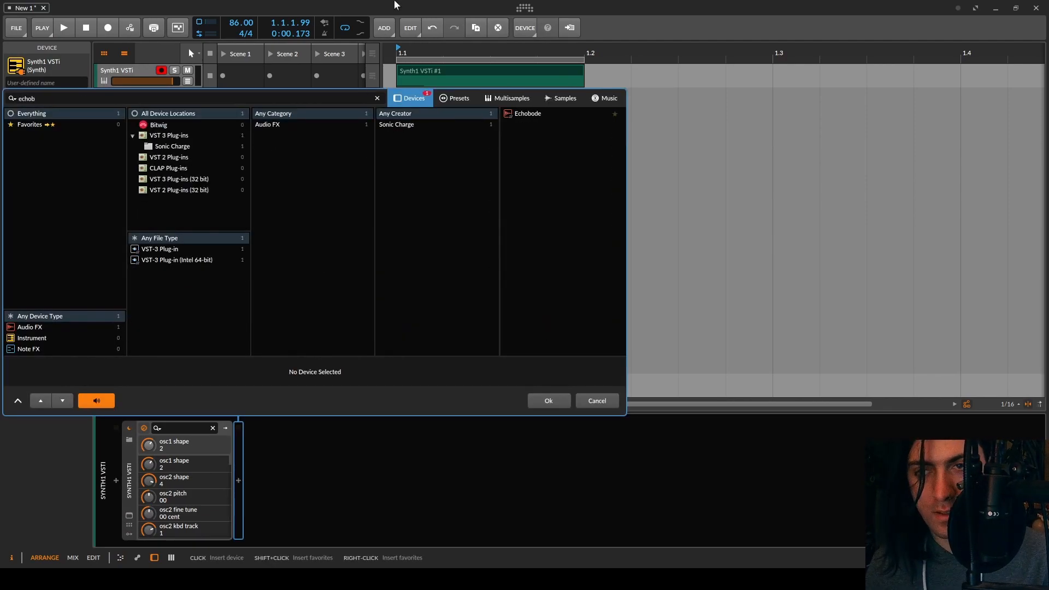
pyautogui.doubleClick(565, 115)
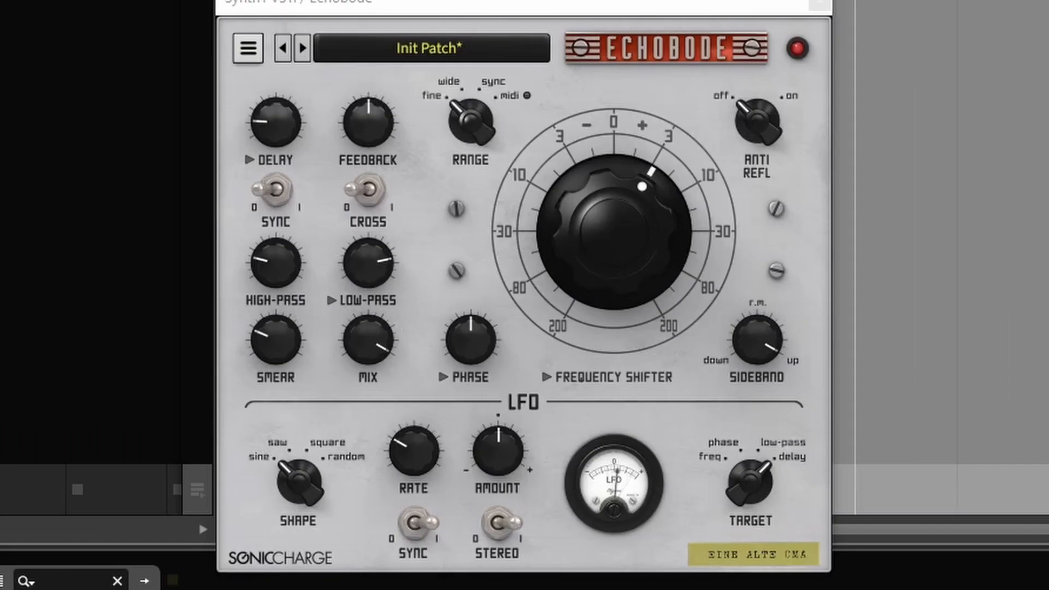
# Step: Adjust Echobode's delay, feedback, smear, high-pass and low-pass by ear, and set its wet mix to 83
pyautogui.moveTo(381, 129); pyautogui.dragTo(372, 20)
pyautogui.moveTo(269, 156); pyautogui.dragTo(273, 174)
pyautogui.moveTo(275, 341)
pyautogui.mouseDown()
pyautogui.moveTo(275, 405)
pyautogui.moveTo(268, 359)
pyautogui.mouseUp()
pyautogui.moveTo(367, 277); pyautogui.dragTo(376, 210)
pyautogui.moveTo(280, 283); pyautogui.dragTo(294, 346)
pyautogui.moveTo(357, 284); pyautogui.dragTo(362, 335)
pyautogui.moveTo(365, 181); pyautogui.dragTo(371, 147)
pyautogui.moveTo(390, 246); pyautogui.dragTo(375, 296)
pyautogui.moveTo(380, 350); pyautogui.dragTo(379, 387)
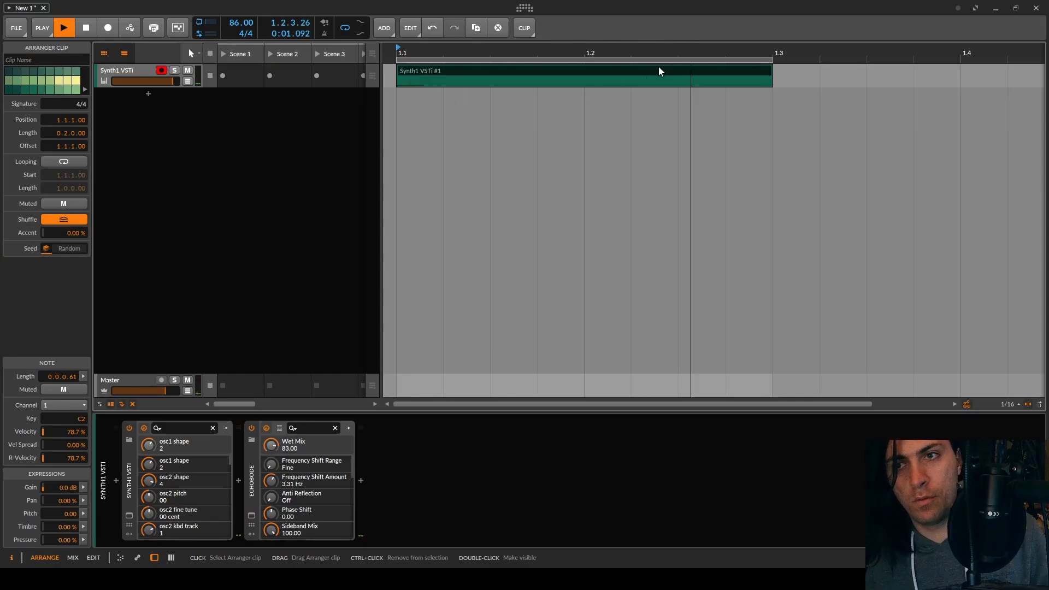
# Step: Stop playback and export the sound to the input folder as echobode weirdness.flac
pyautogui.press('space')
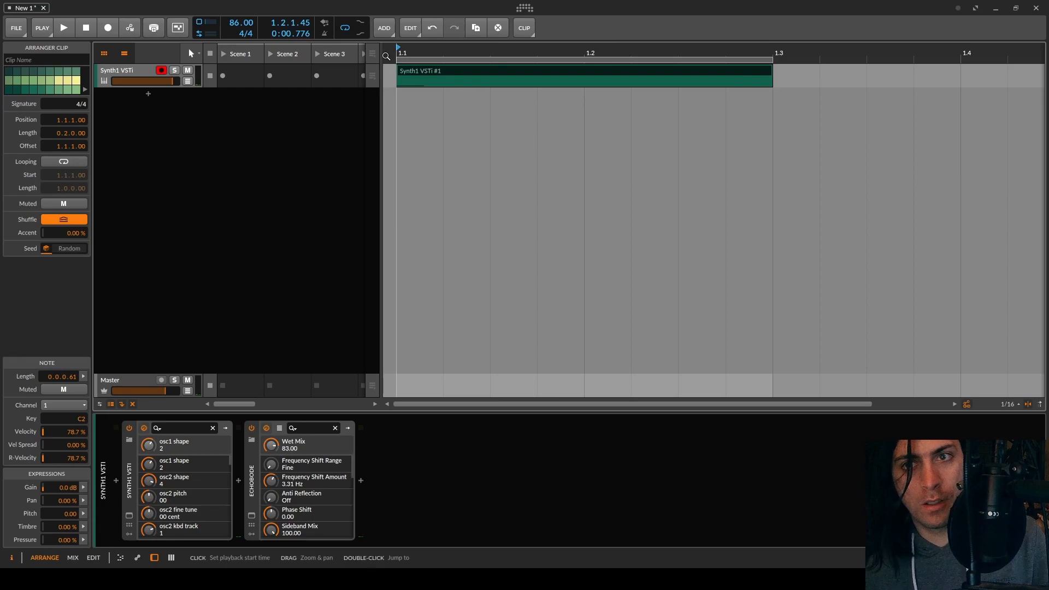
pyautogui.click(17, 28)
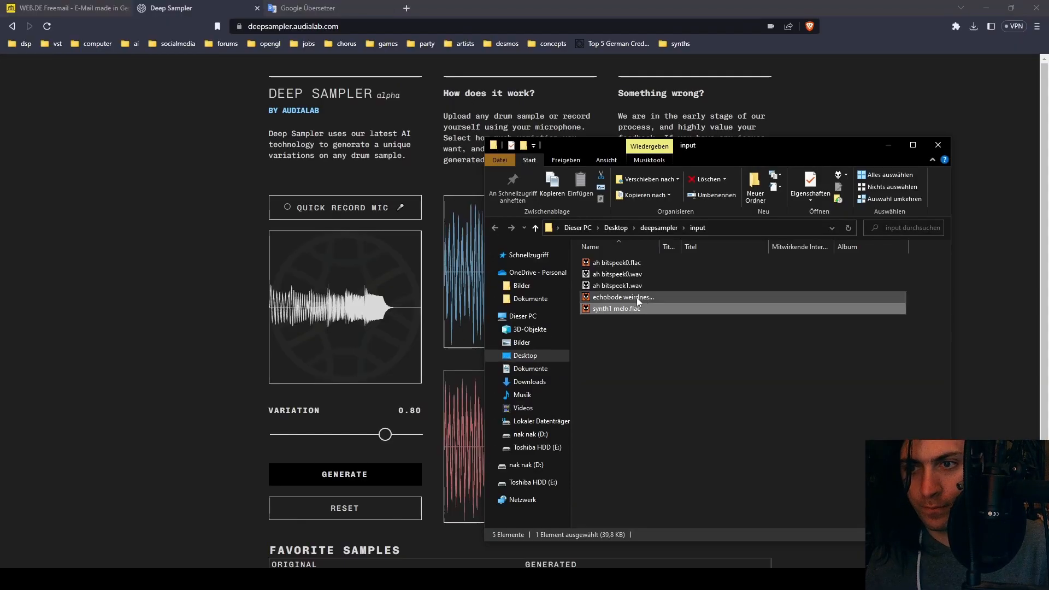
# Step: Load echobode weirdness.flac into Deep Sampler in the browser and generate variations with the variation amount at 0.10
pyautogui.moveTo(639, 303); pyautogui.dragTo(322, 298)
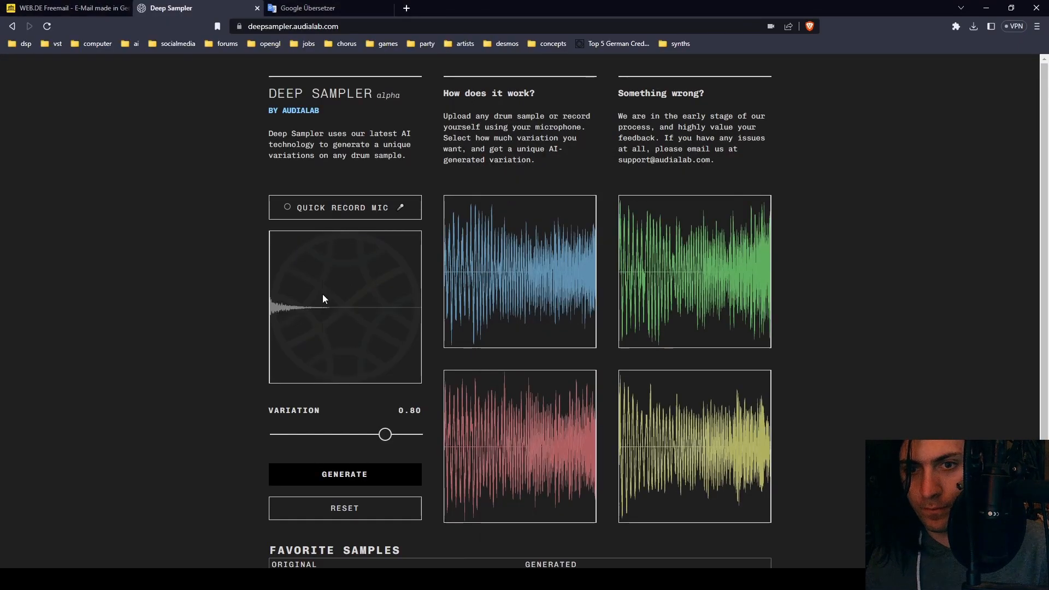
pyautogui.moveTo(326, 434)
pyautogui.mouseDown()
pyautogui.moveTo(261, 440)
pyautogui.moveTo(317, 440)
pyautogui.mouseUp()
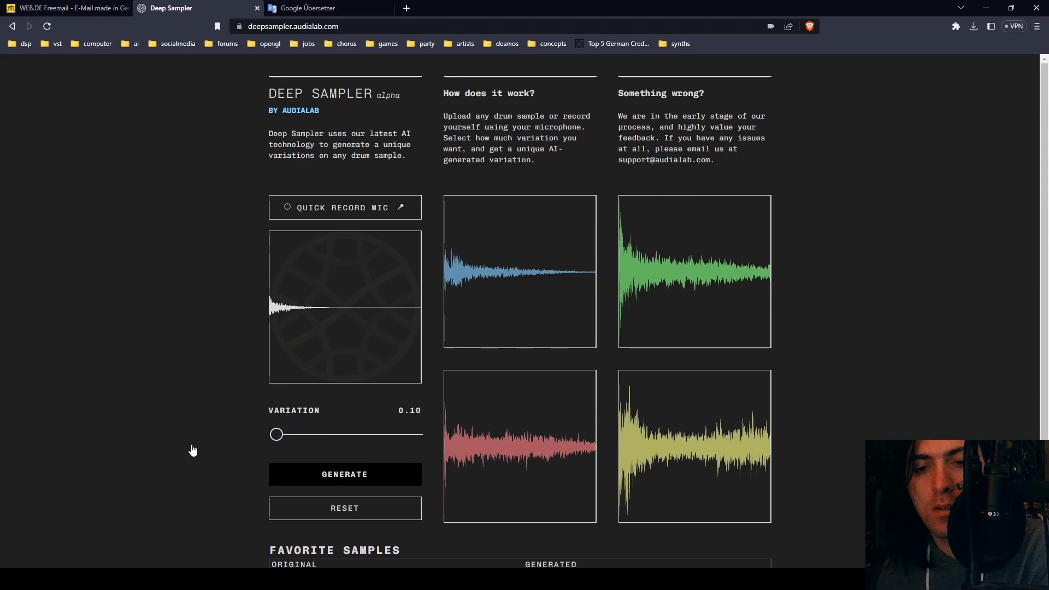
pyautogui.click(344, 475)
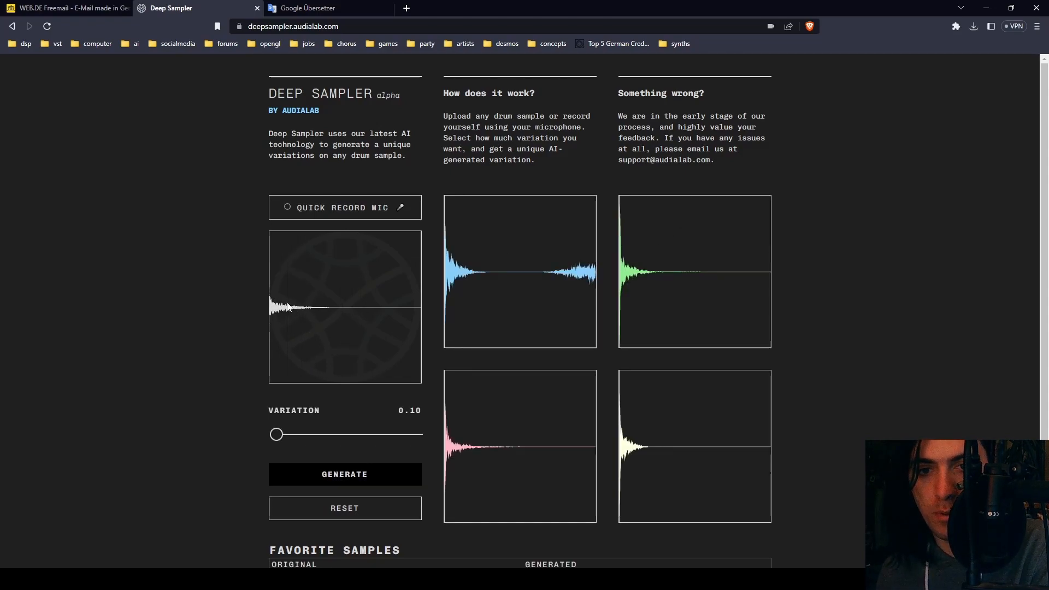
# Step: Listen to the four variations of the Echobode sound and compare them with the original
pyautogui.click(528, 288)
pyautogui.click(712, 289)
pyautogui.click(555, 424)
pyautogui.click(766, 441)
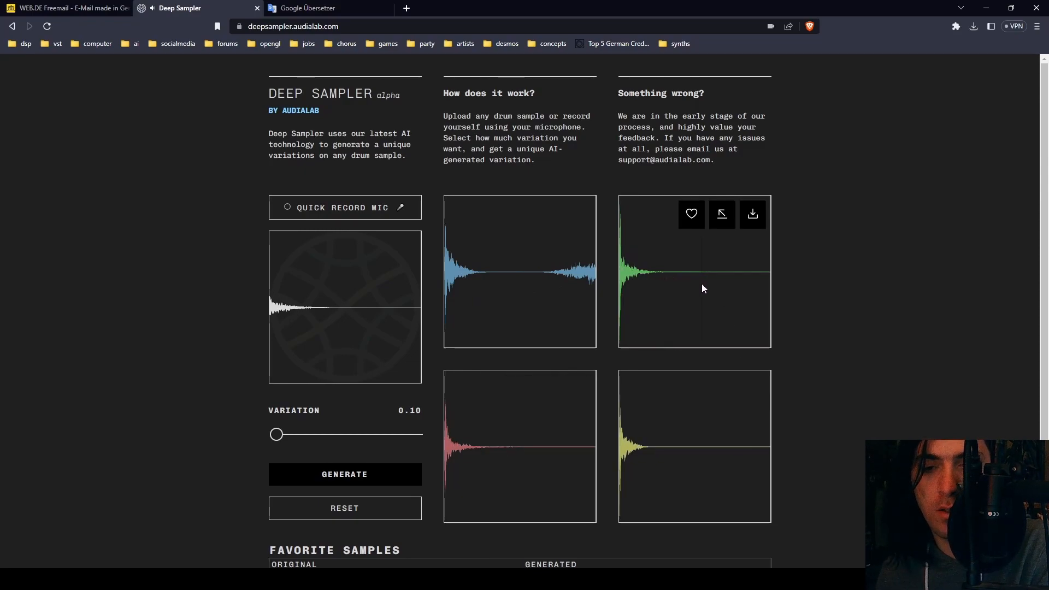
pyautogui.click(363, 322)
pyautogui.click(349, 328)
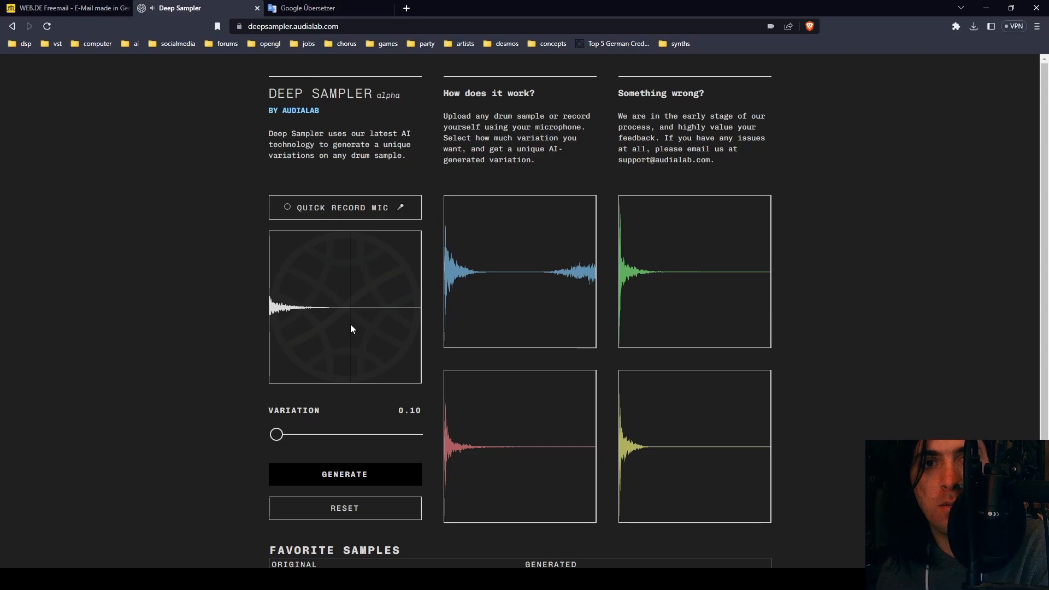
# Step: Listen to the green variation and download it as wooden rim
pyautogui.click(701, 297)
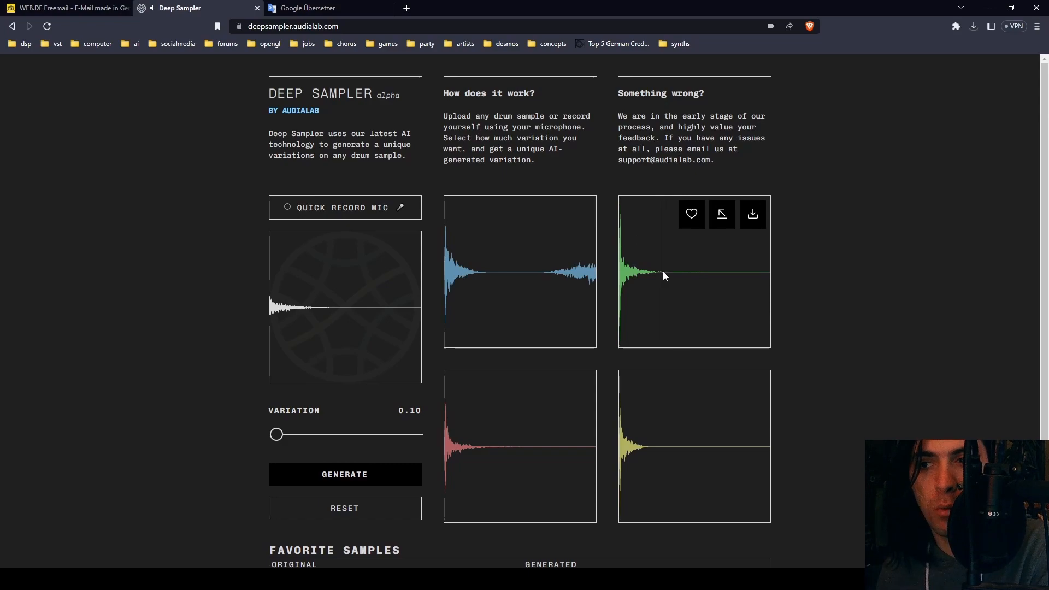
pyautogui.click(752, 213)
pyautogui.write('wooden rim')
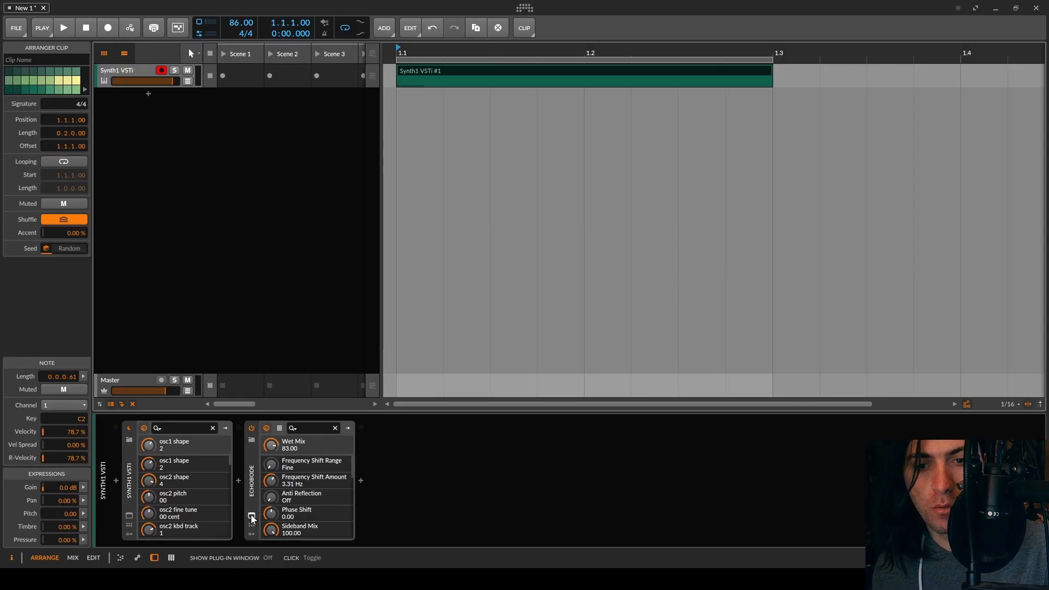
# Step: Reopen Echobode in Bitwig, set its frequency shift to about -630 Hz in the wide range and adjust the feedback
pyautogui.click(251, 516)
pyautogui.moveTo(581, 277); pyautogui.dragTo(582, 254)
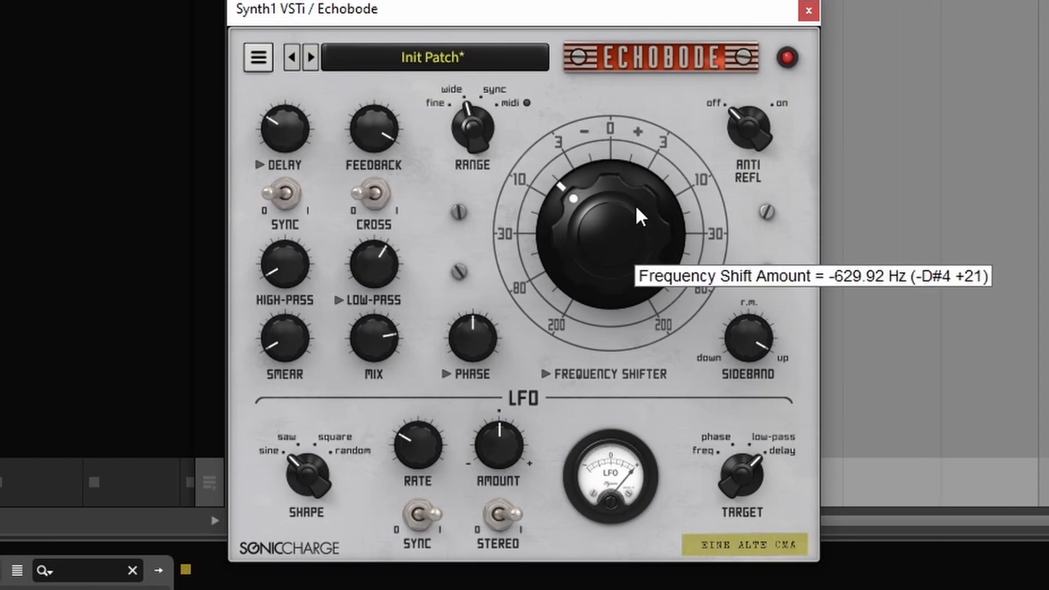
pyautogui.moveTo(640, 216); pyautogui.dragTo(639, 215)
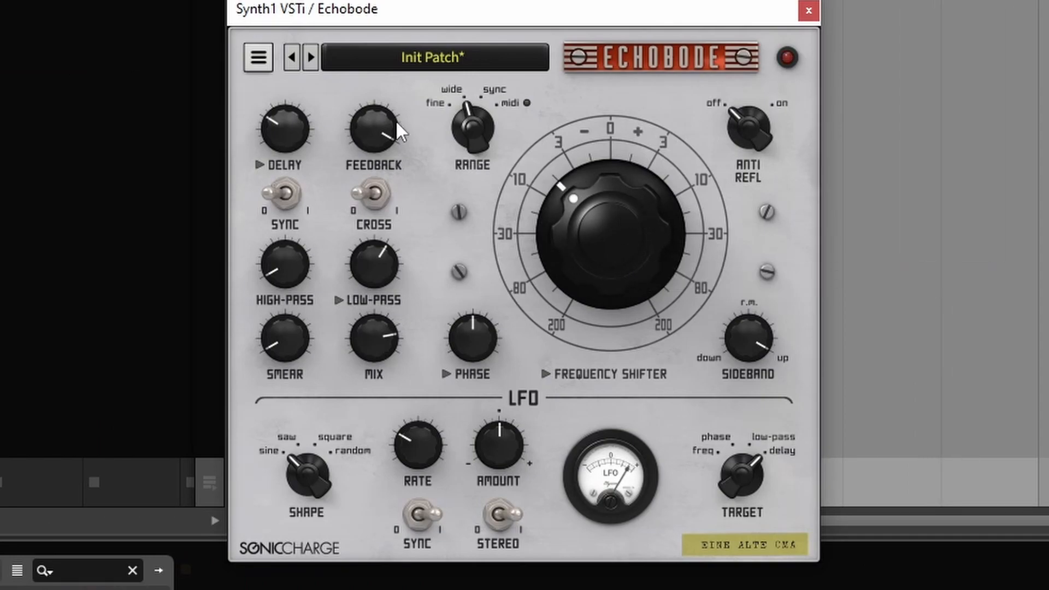
pyautogui.moveTo(367, 154); pyautogui.dragTo(371, 198)
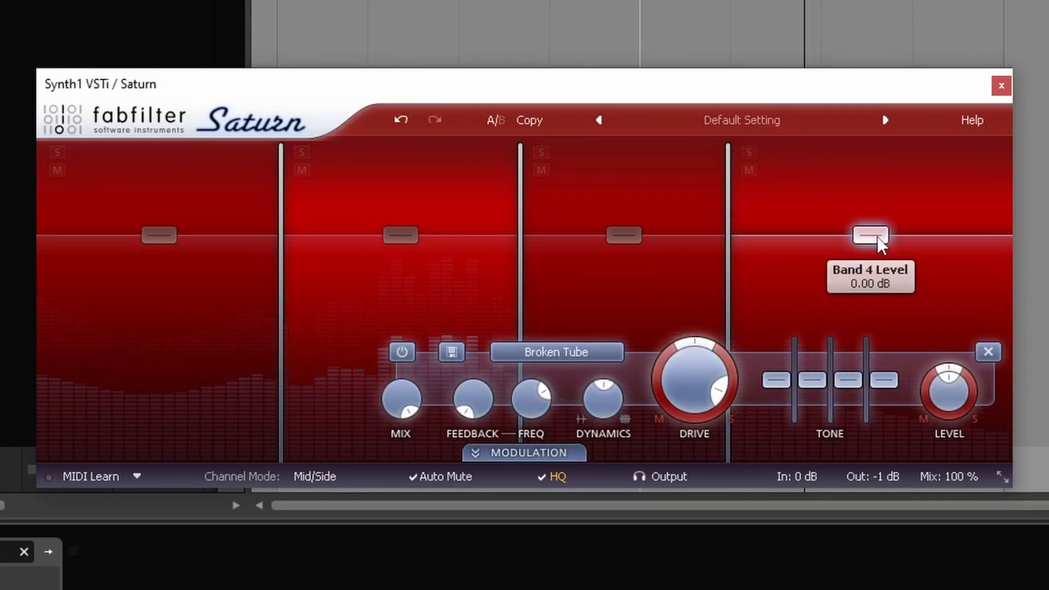
# Step: Adjust Saturn's band 4 level, and set the kHs Transient Shaper's pump to 17 % and sustain to 7 %
pyautogui.moveTo(877, 236); pyautogui.dragTo(877, 240)
pyautogui.moveTo(553, 206); pyautogui.dragTo(552, 205)
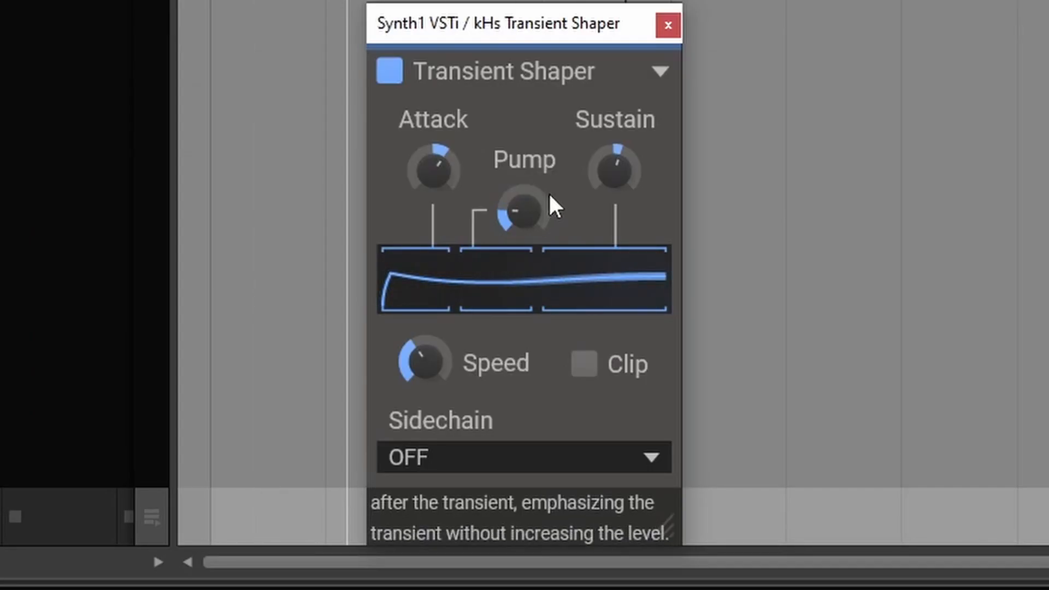
pyautogui.moveTo(614, 171); pyautogui.dragTo(614, 180)
pyautogui.click(667, 25)
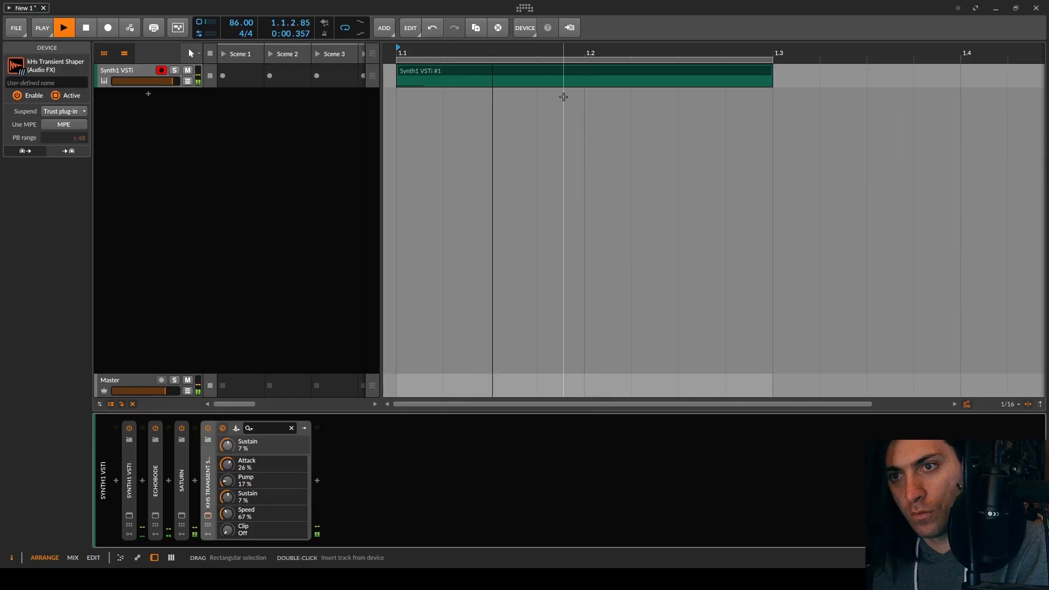
# Step: Stop playback and bounce the Synth1 clip to a new audio track
pyautogui.click(555, 74)
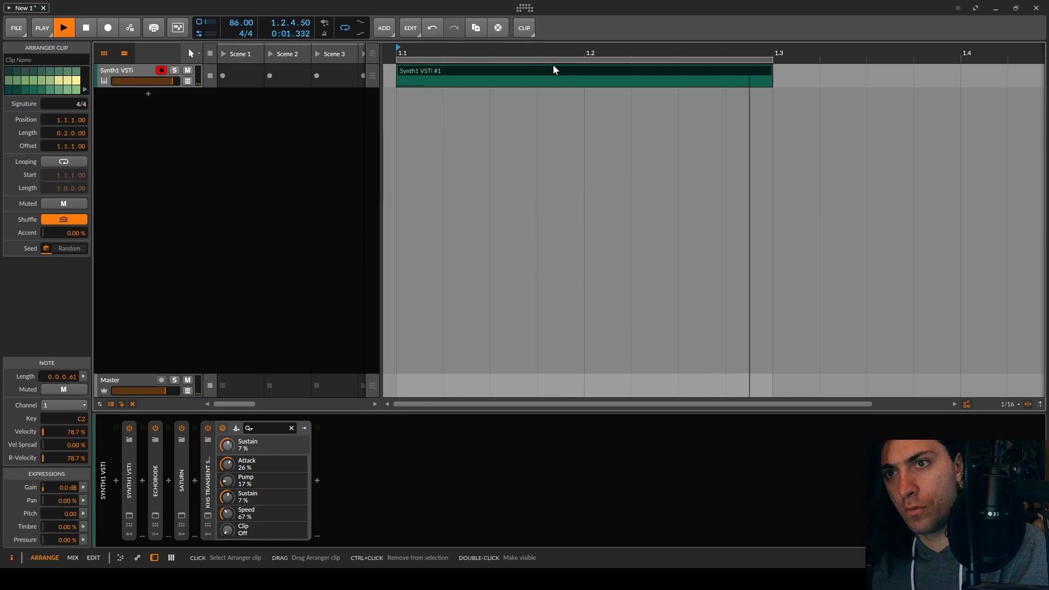
pyautogui.press('space')
pyautogui.rightClick(476, 76)
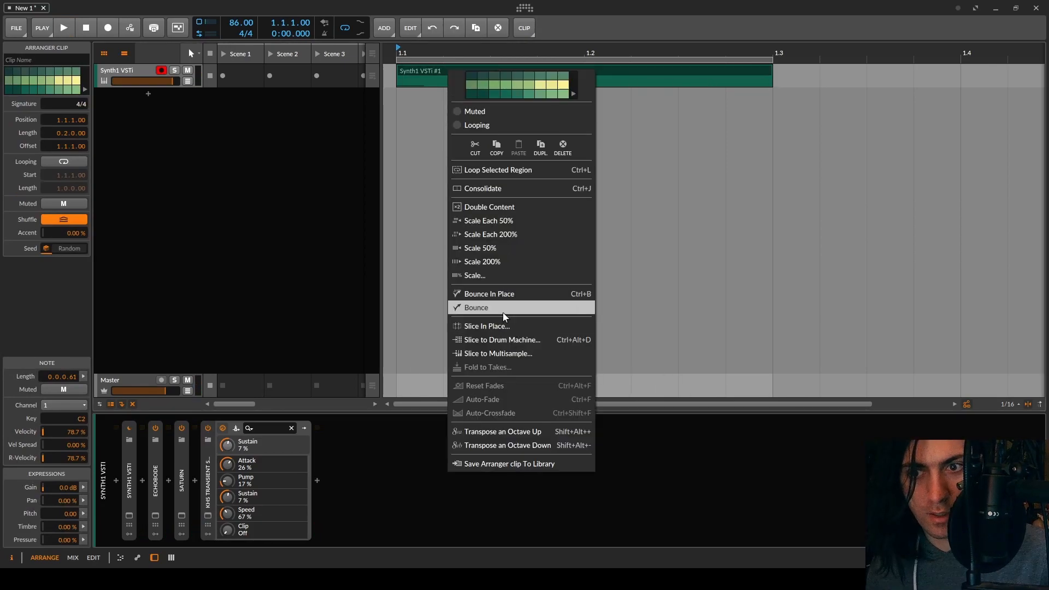
pyautogui.click(546, 306)
pyautogui.click(559, 403)
# Step: Solo and play the bounced audio track, and export it to the input folder under a name starting with echobode
pyautogui.press('space')
pyautogui.click(174, 95)
pyautogui.press('space')
pyautogui.click(154, 95)
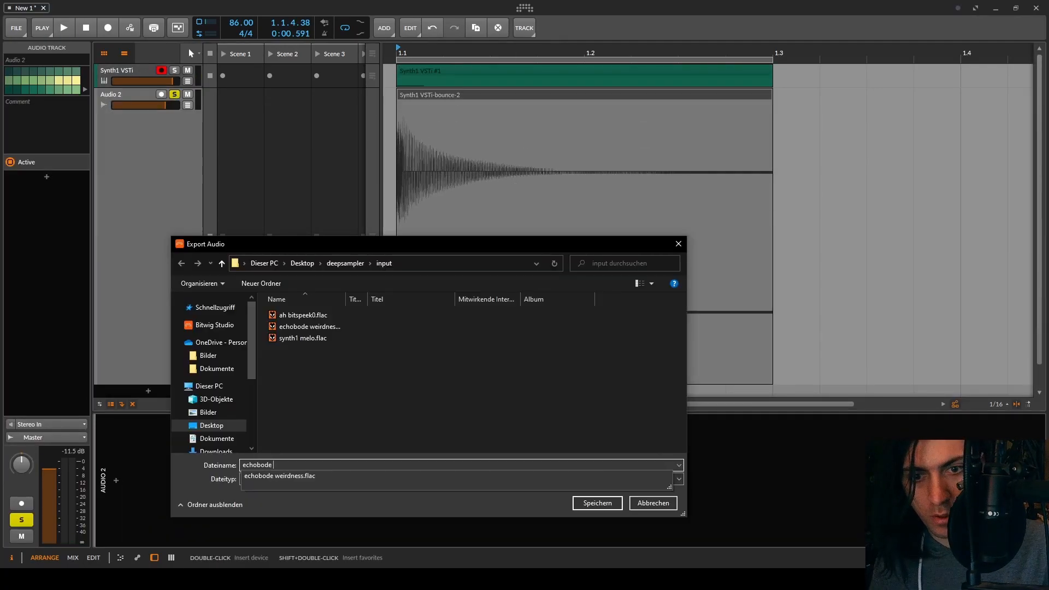
pyautogui.write('w')
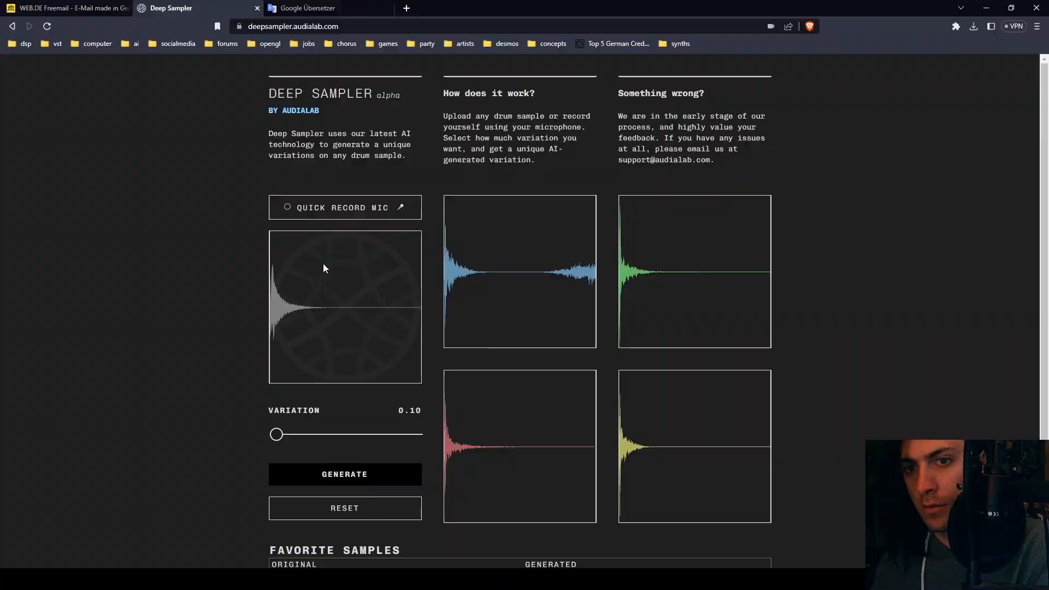
# Step: Play the new Echobode sound in Deep Sampler, generate variations at 0.10 and listen to the green, yellow and red ones
pyautogui.click(324, 267)
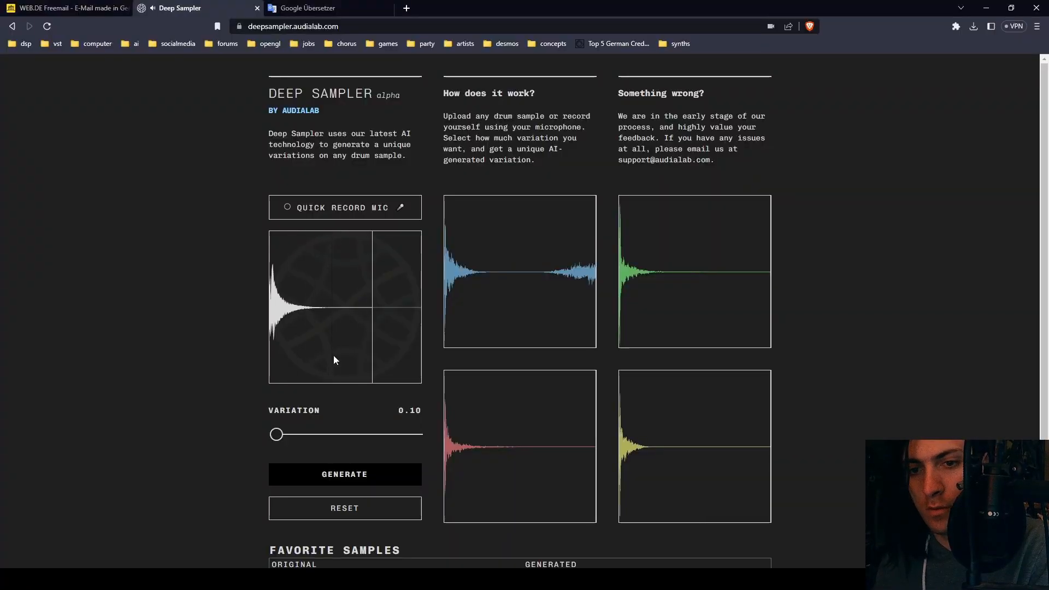
pyautogui.click(328, 473)
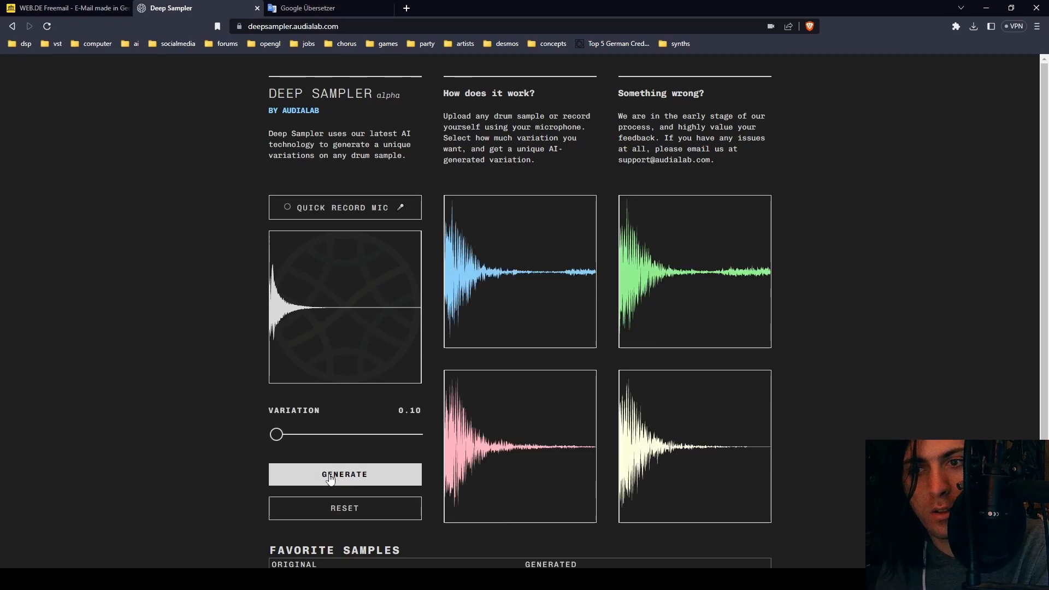
pyautogui.click(691, 307)
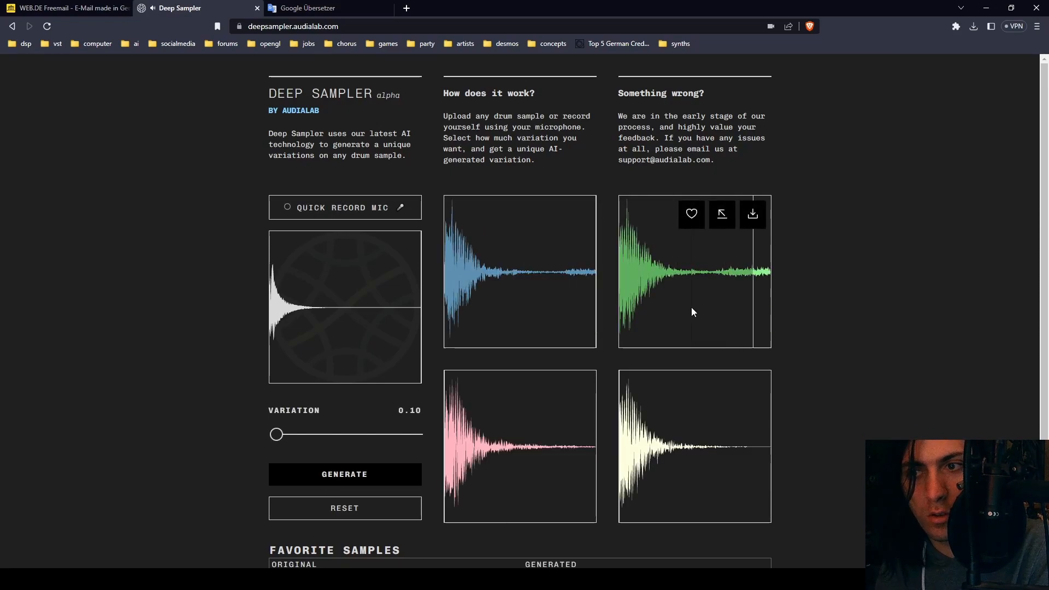
pyautogui.click(685, 431)
pyautogui.click(518, 445)
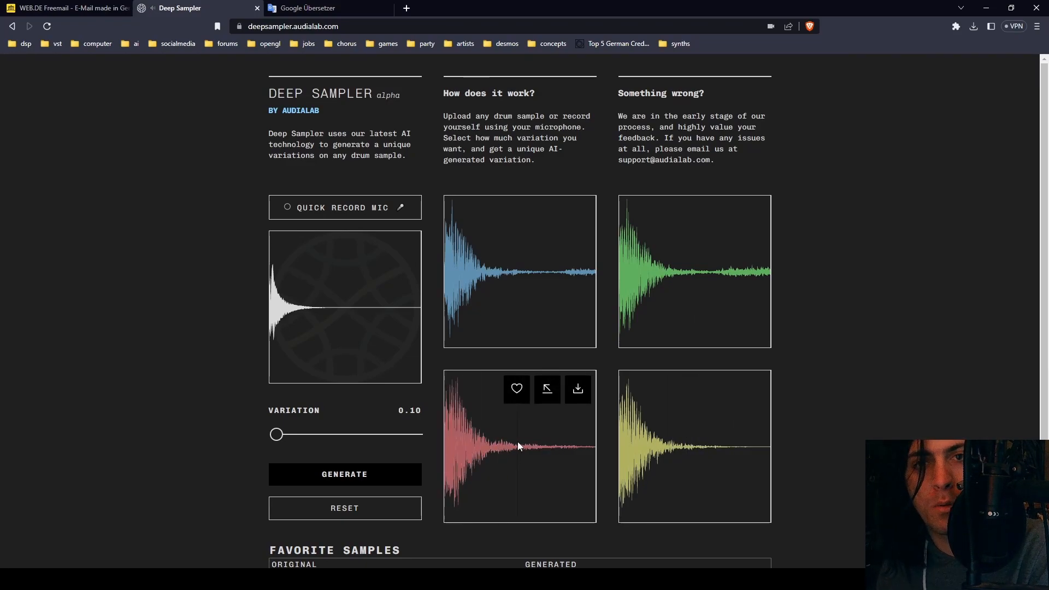
pyautogui.click(518, 444)
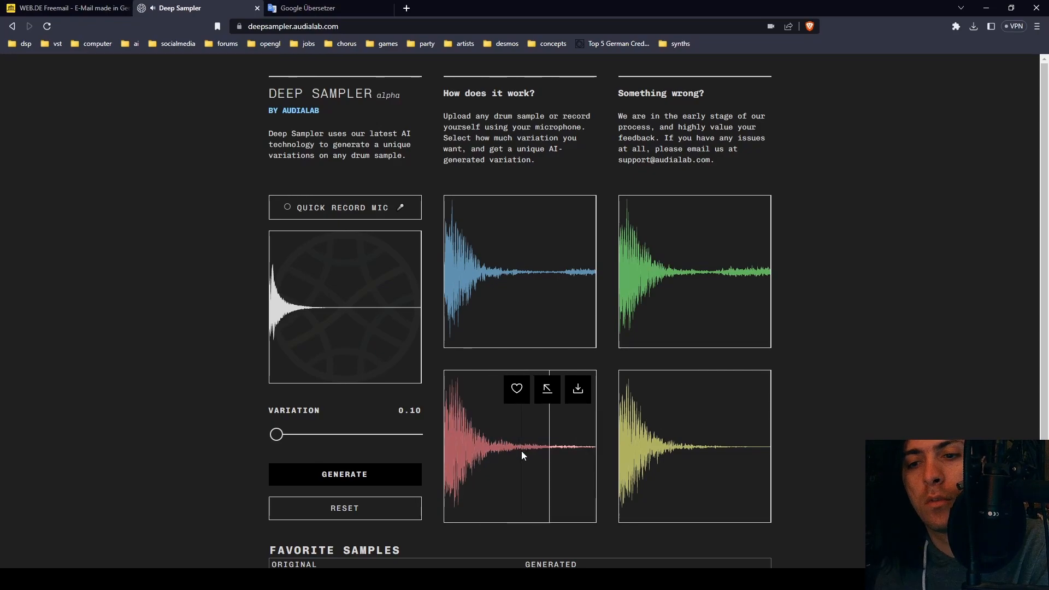
# Step: Compare the original Echobode sound with its red variation by playing them alternately
pyautogui.click(385, 320)
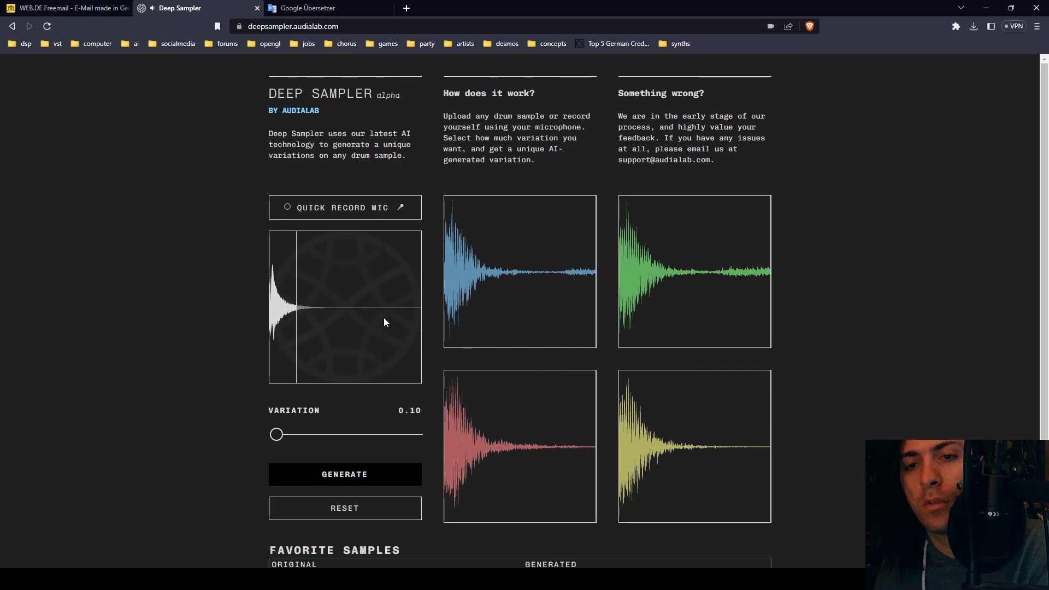
pyautogui.click(510, 430)
pyautogui.click(391, 359)
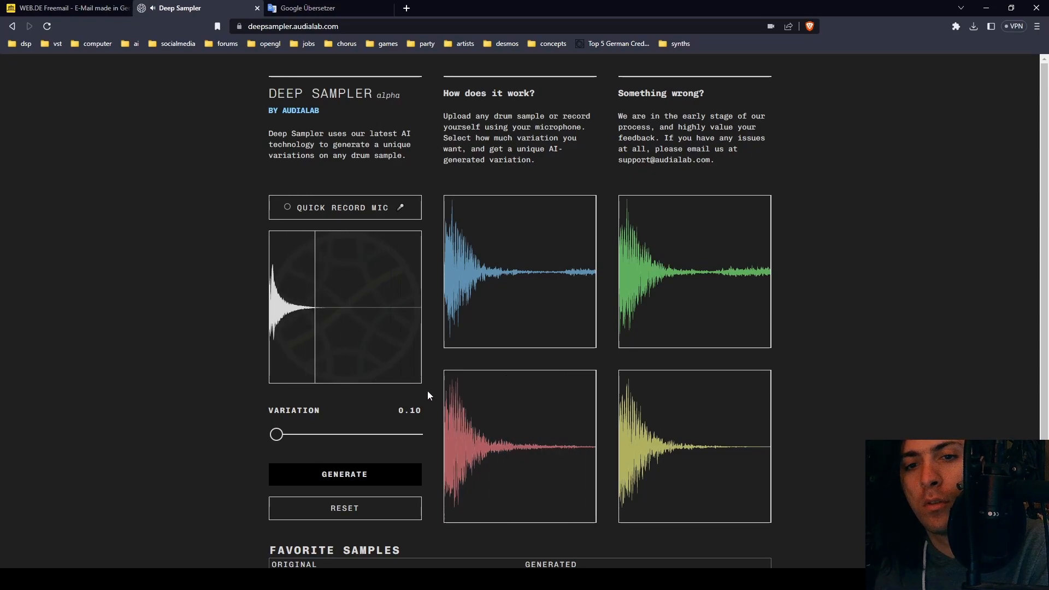
pyautogui.click(504, 453)
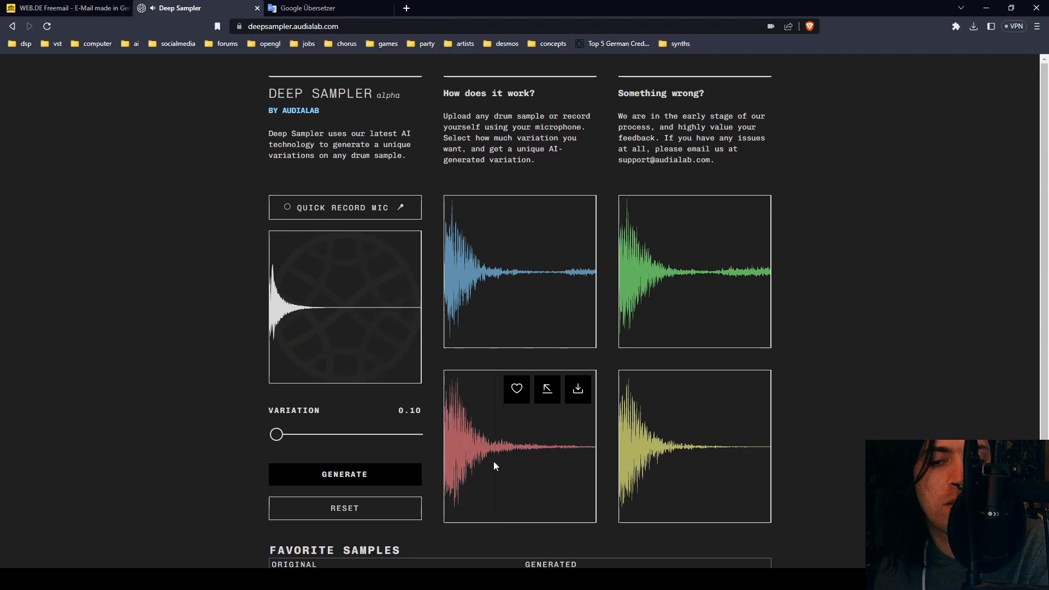
pyautogui.click(340, 330)
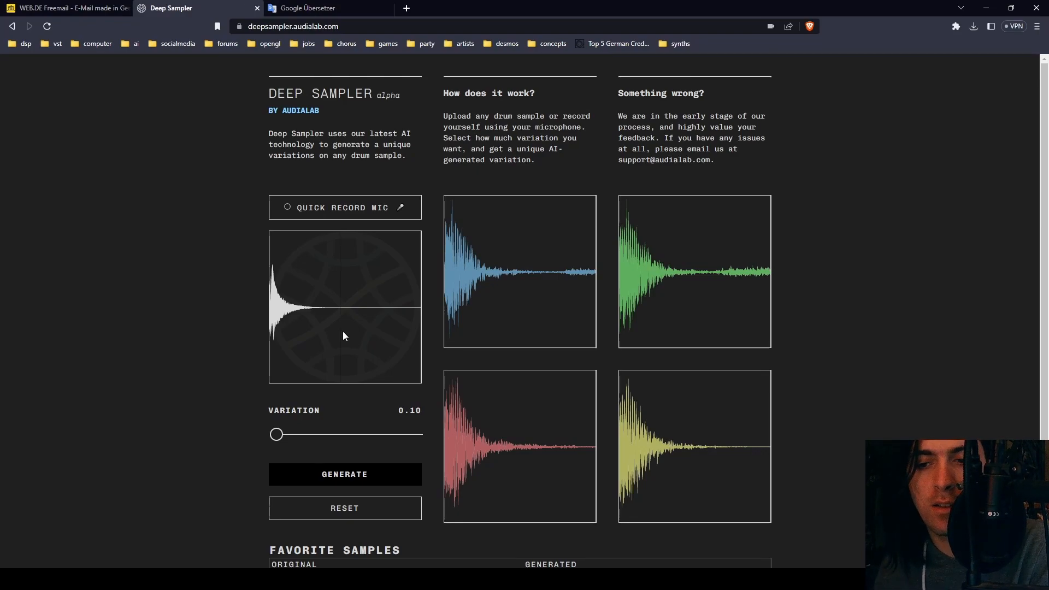
pyautogui.moveTo(520, 486)
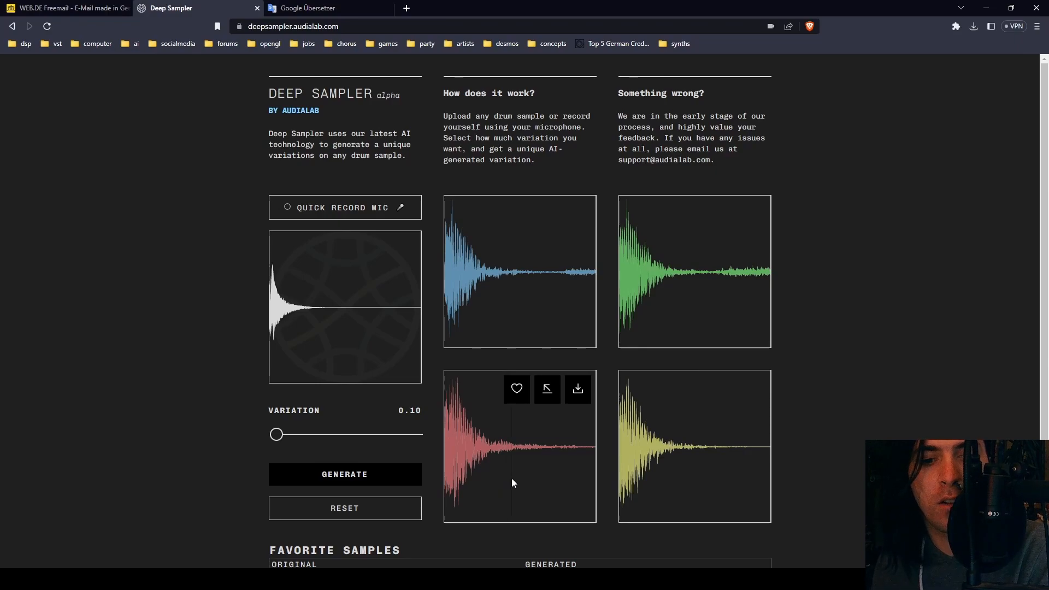
# Step: Replay the red Echobode variation, add it to the favorites and download it as echobode snr.wav
pyautogui.click(512, 479)
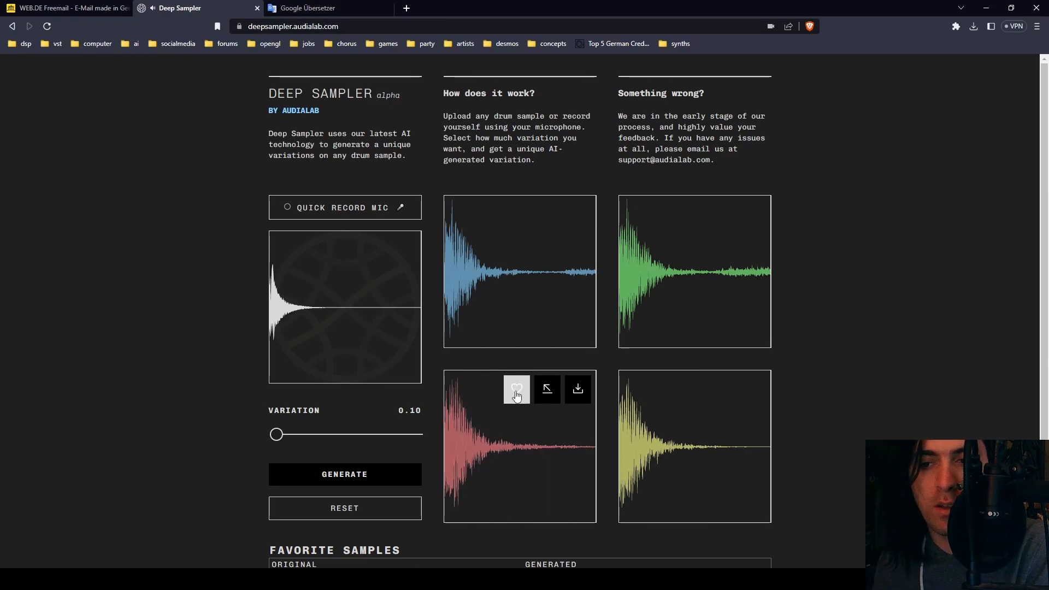
pyautogui.click(517, 391)
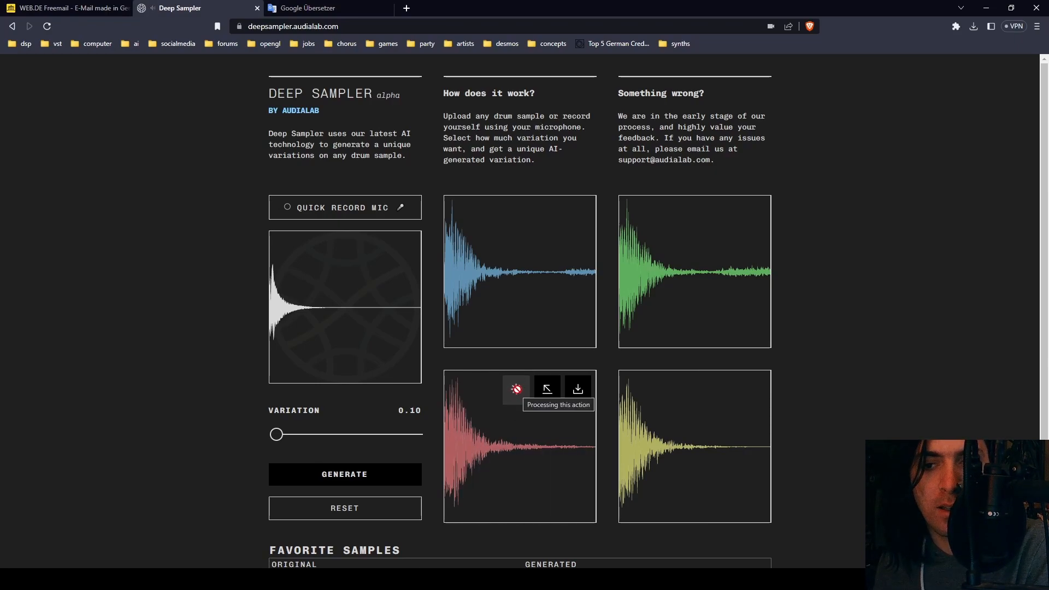
pyautogui.click(578, 390)
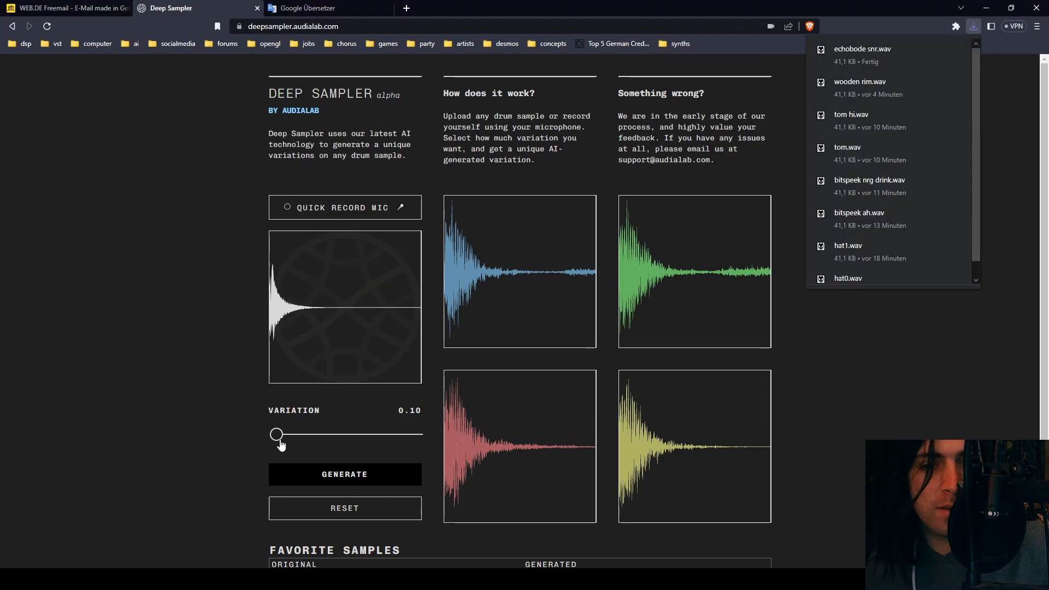
# Step: Generate new Echobode variations at 0.40 and listen to the red and yellow ones
pyautogui.moveTo(277, 436); pyautogui.dragTo(315, 437)
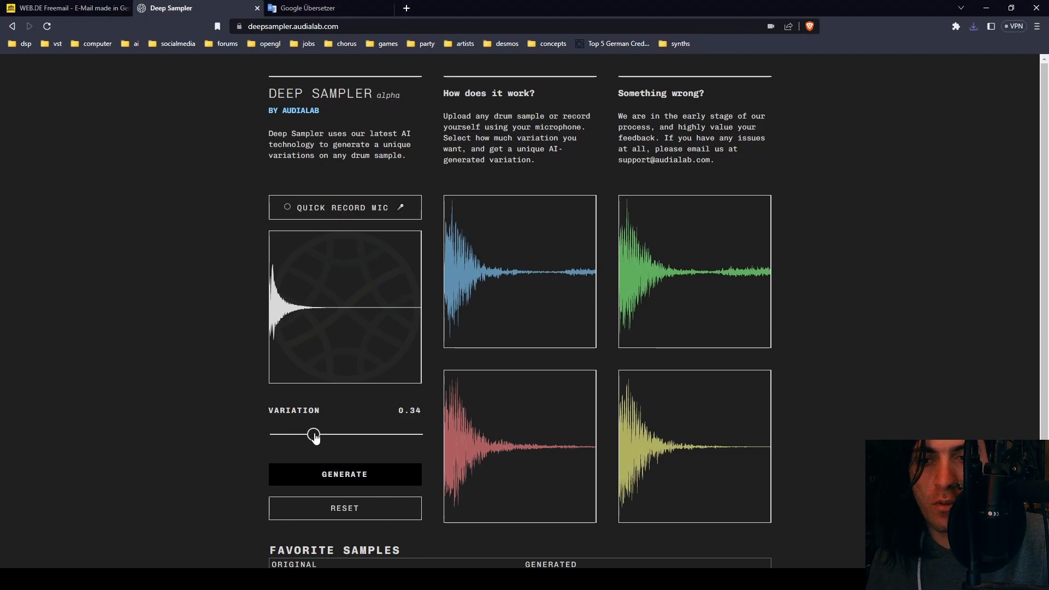
pyautogui.click(345, 475)
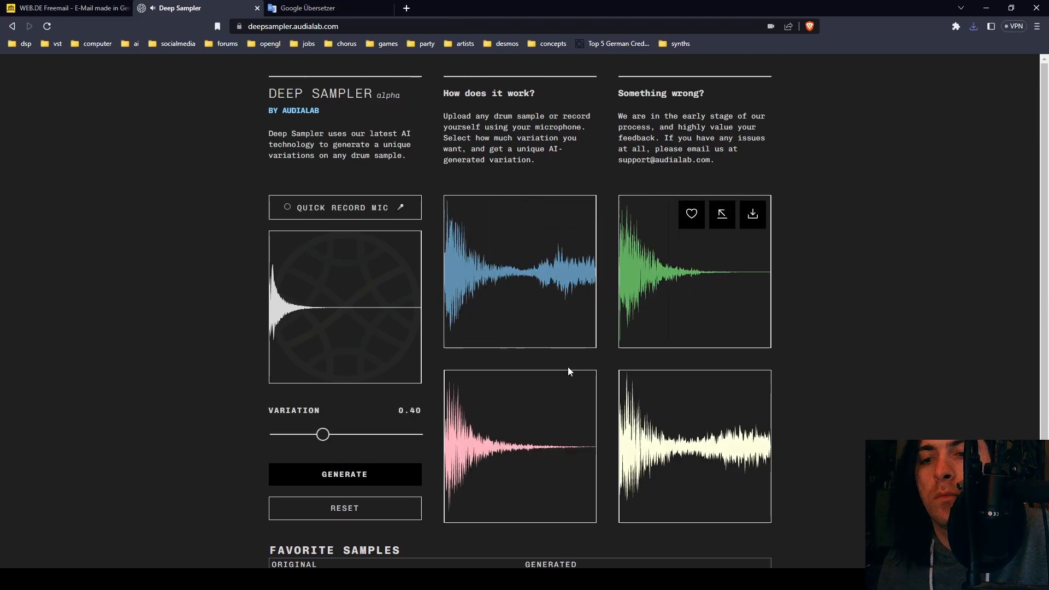
pyautogui.click(505, 447)
pyautogui.click(725, 464)
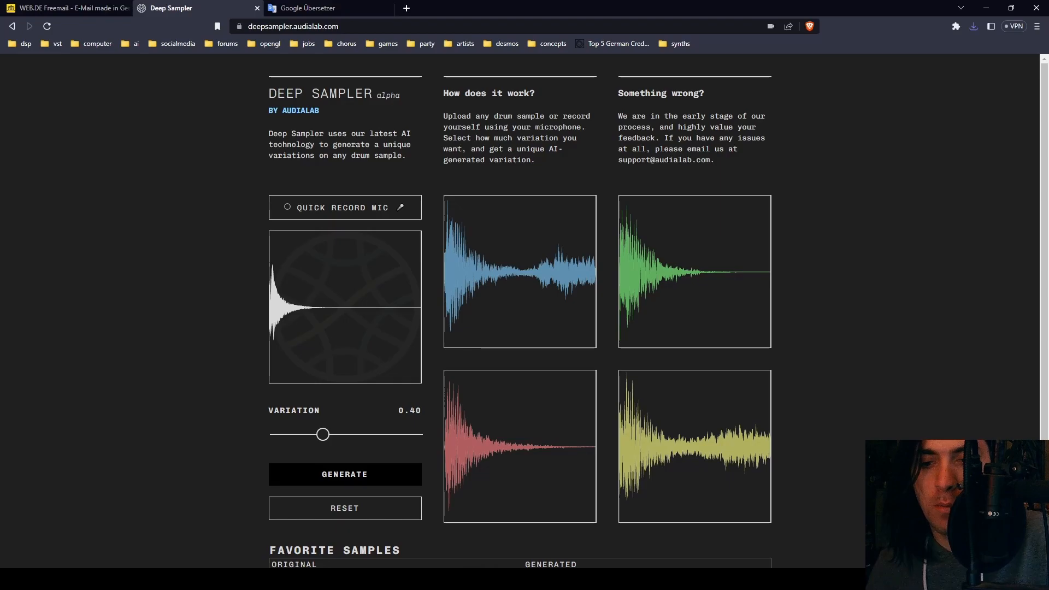
# Step: Switch to the freezing in summer3 project in Bitwig, unfold the instrumental groups, solo drums g and play it with the audio engine active from bar 41
pyautogui.hotkey('alt', 'Tab')
pyautogui.click(134, 73)
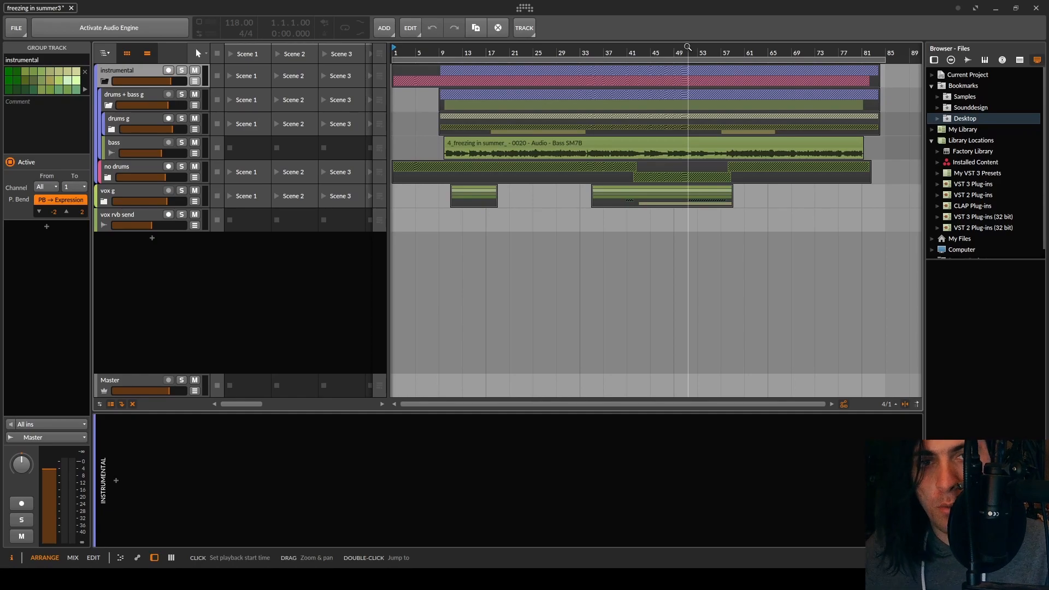
pyautogui.click(182, 94)
pyautogui.click(109, 105)
pyautogui.click(109, 105)
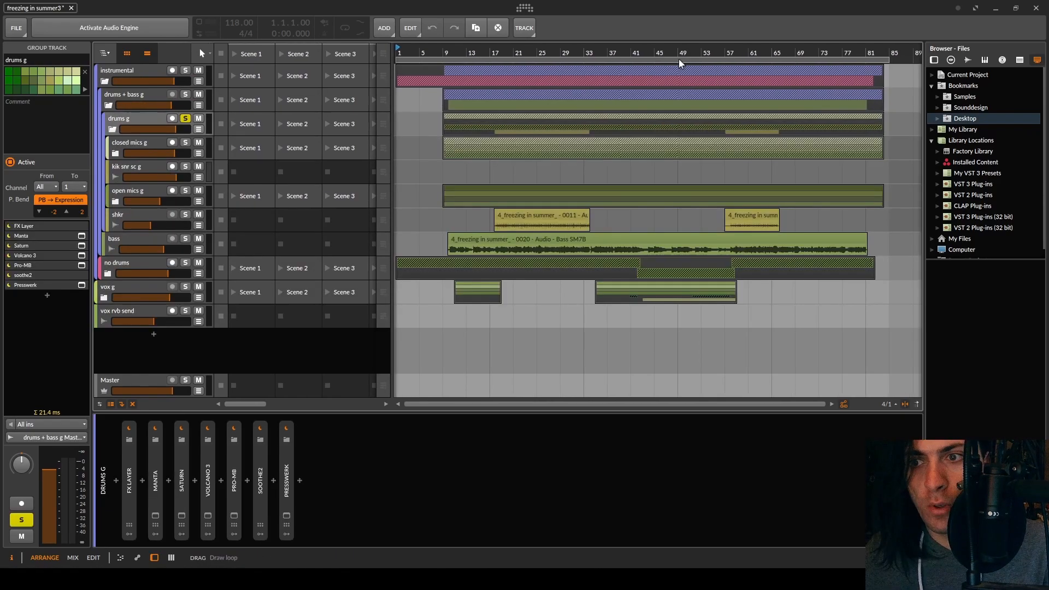
pyautogui.click(633, 49)
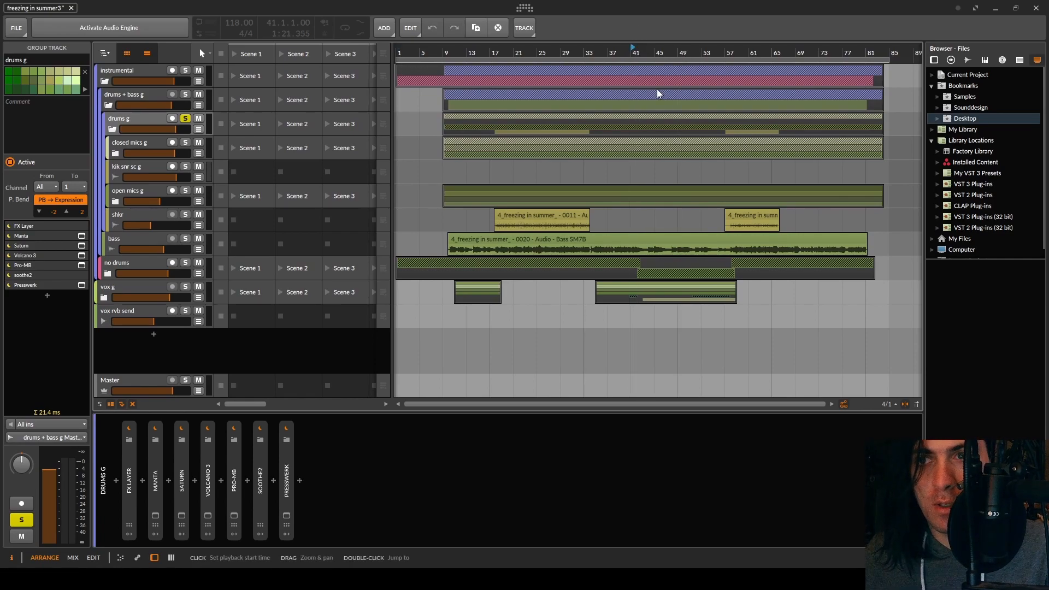
pyautogui.click(172, 31)
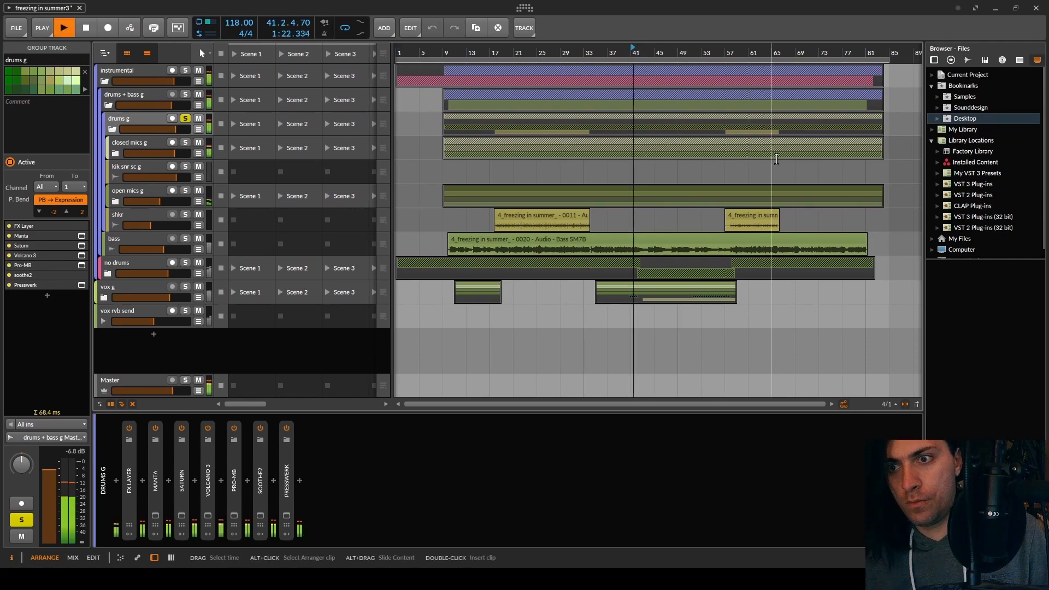
pyautogui.scroll(5, 683, 122)
pyautogui.scroll(-8, 593, 89)
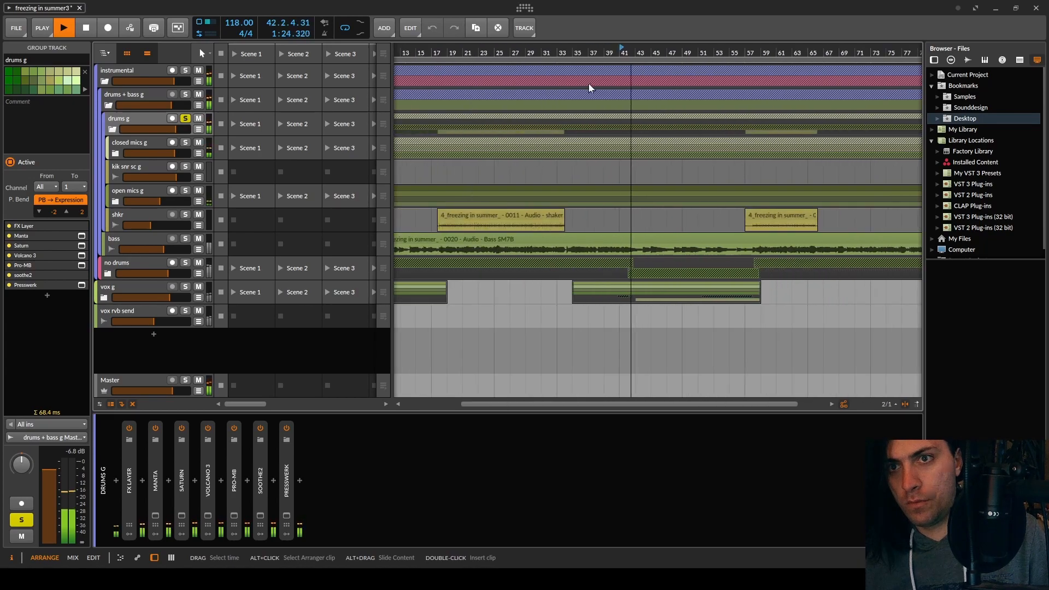
pyautogui.press('space')
# Step: Set the loop region to start at bar 42 with a length of one bar
pyautogui.moveTo(407, 59); pyautogui.dragTo(511, 59)
pyautogui.scroll(5, 512, 59)
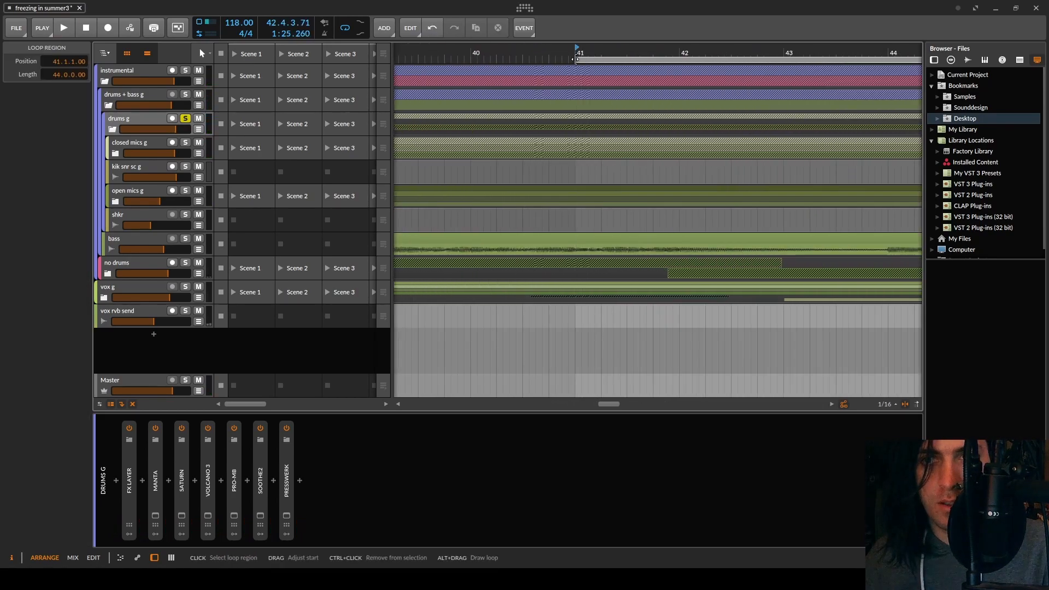
pyautogui.moveTo(578, 53); pyautogui.dragTo(684, 53)
pyautogui.press('space')
pyautogui.scroll(-8, 745, 94)
pyautogui.press('space')
pyautogui.moveTo(899, 59); pyautogui.dragTo(529, 55)
pyautogui.scroll(5, 671, 59)
pyautogui.scroll(2, 531, 58)
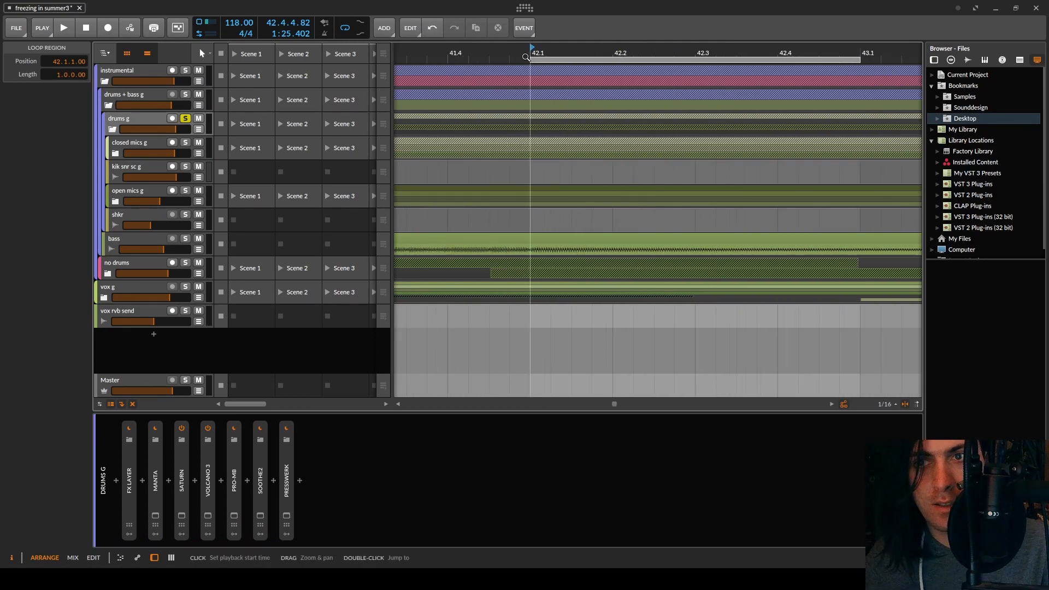
# Step: Play the soloed drums in the looped bar and export that section as audio for Deep Sampler
pyautogui.press('space')
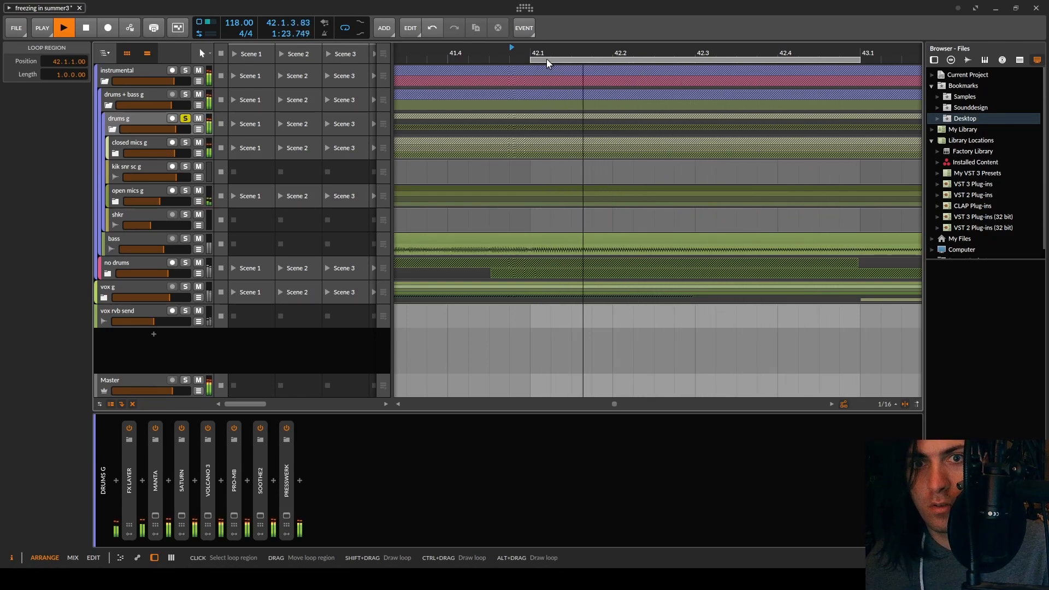
pyautogui.press('space')
pyautogui.click(15, 30)
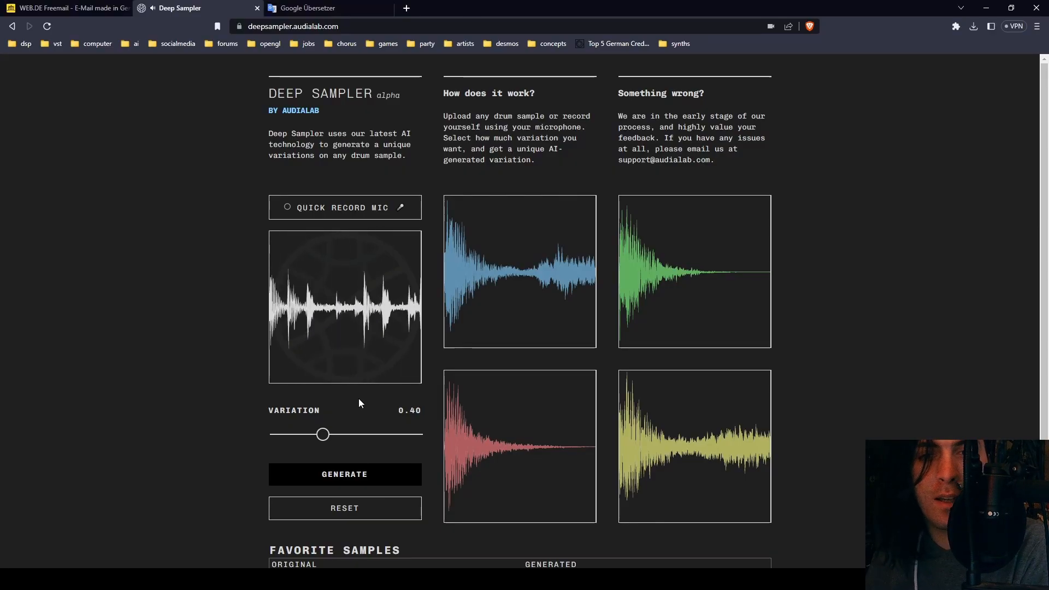
# Step: Generate variations of the exported drum loop at 0.10 and listen to all four
pyautogui.moveTo(323, 434); pyautogui.dragTo(168, 434)
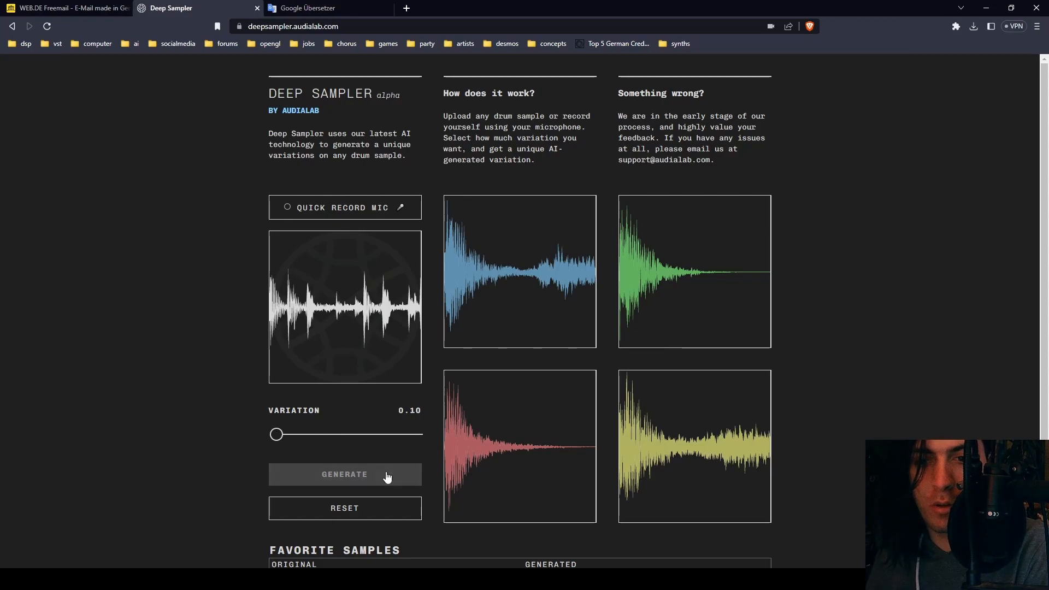
pyautogui.click(360, 474)
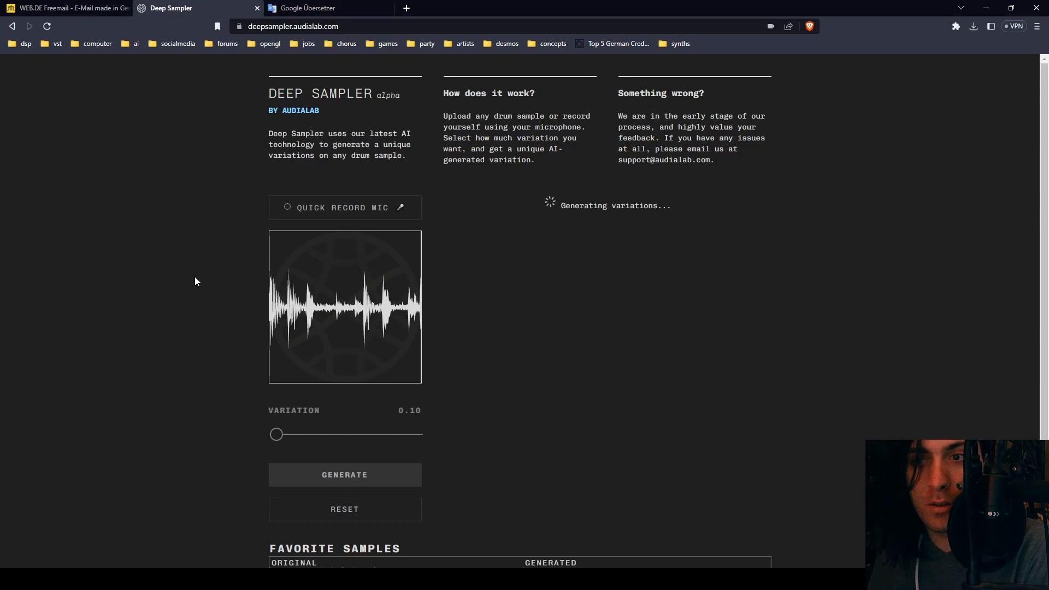
pyautogui.click(480, 254)
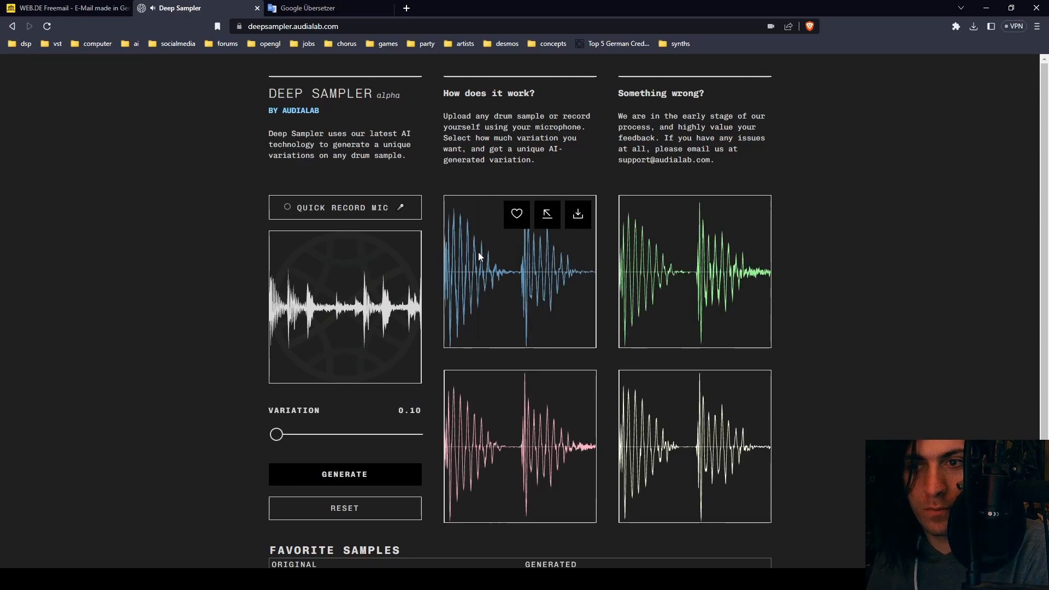
pyautogui.click(733, 286)
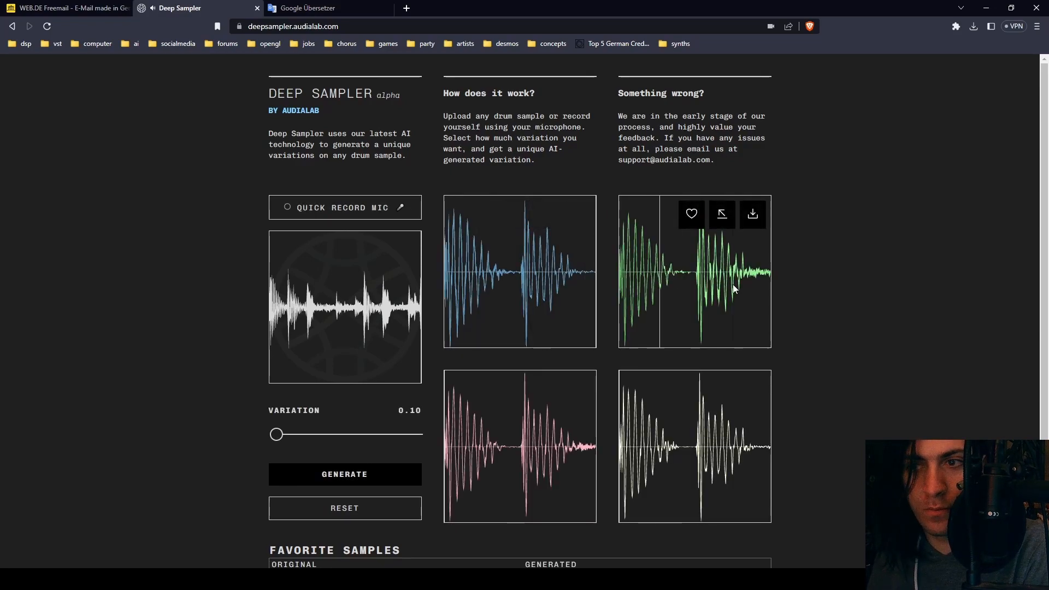
pyautogui.click(507, 437)
pyautogui.click(708, 443)
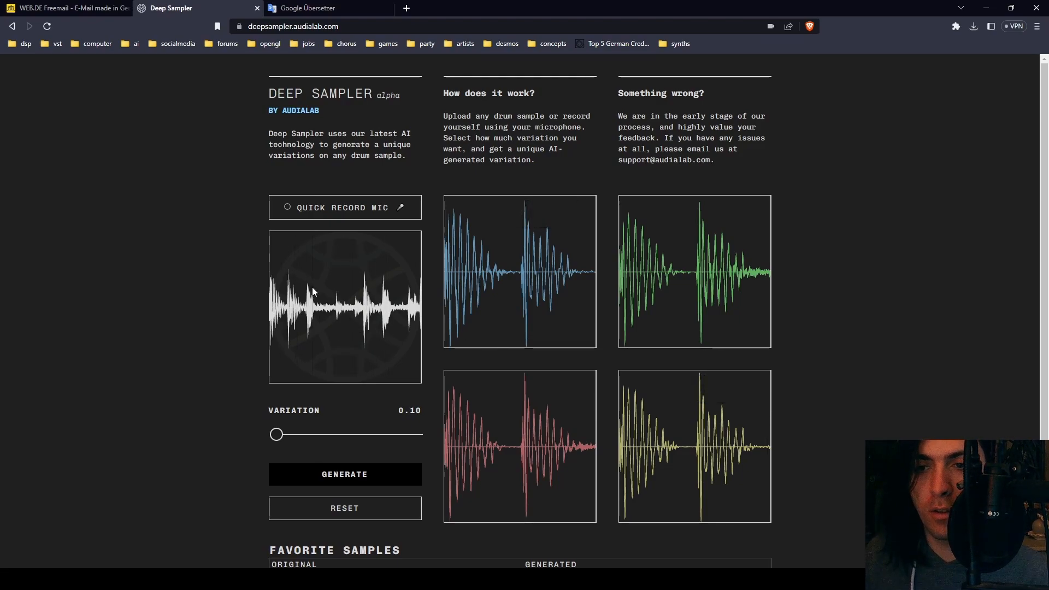
# Step: Replay the red, yellow, green and blue drum loop variations to compare them
pyautogui.moveTo(705, 280)
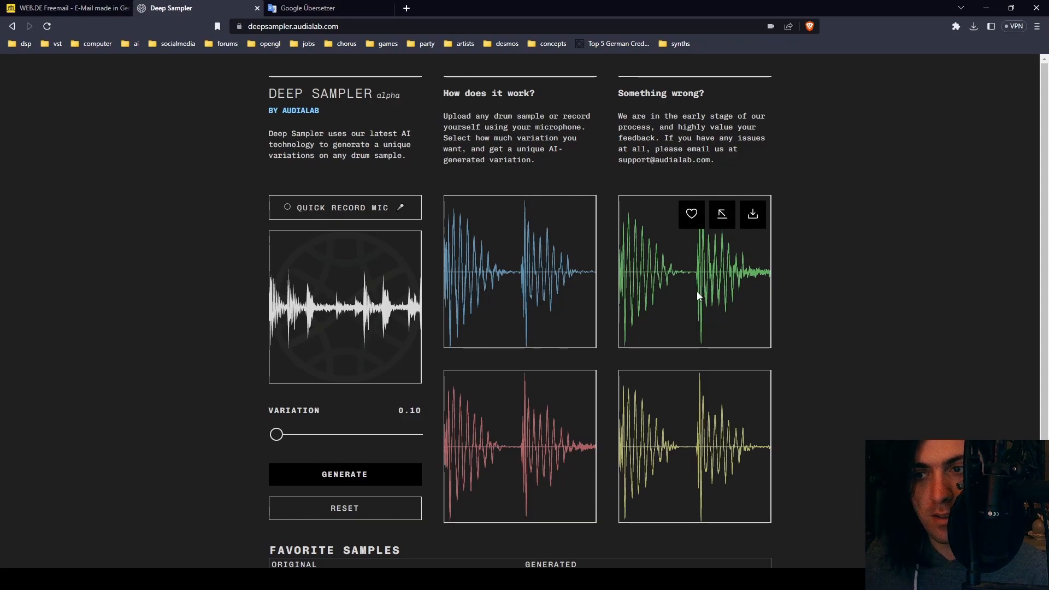
pyautogui.moveTo(531, 270)
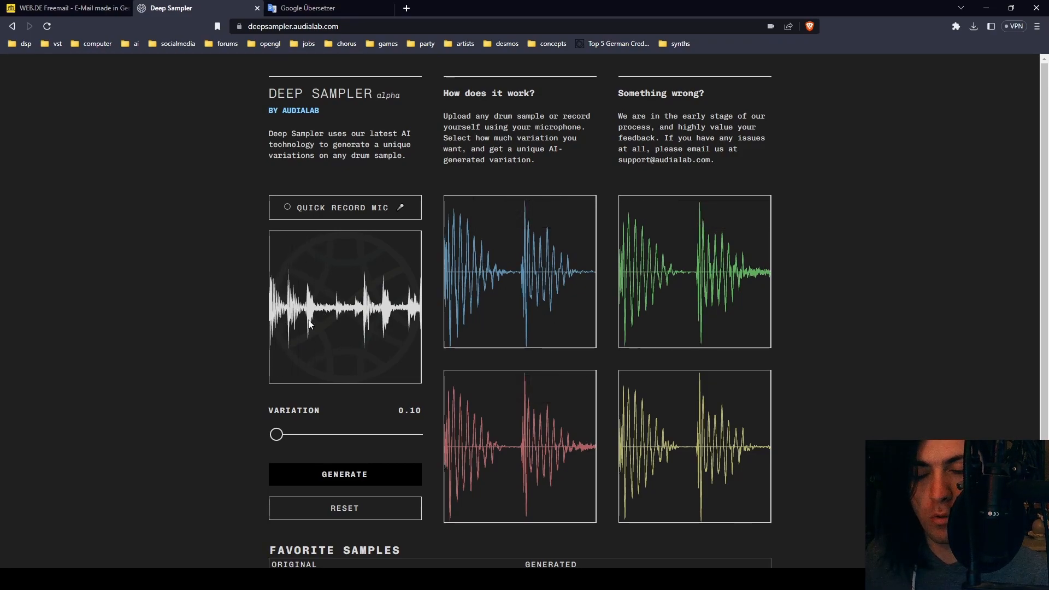
pyautogui.click(510, 460)
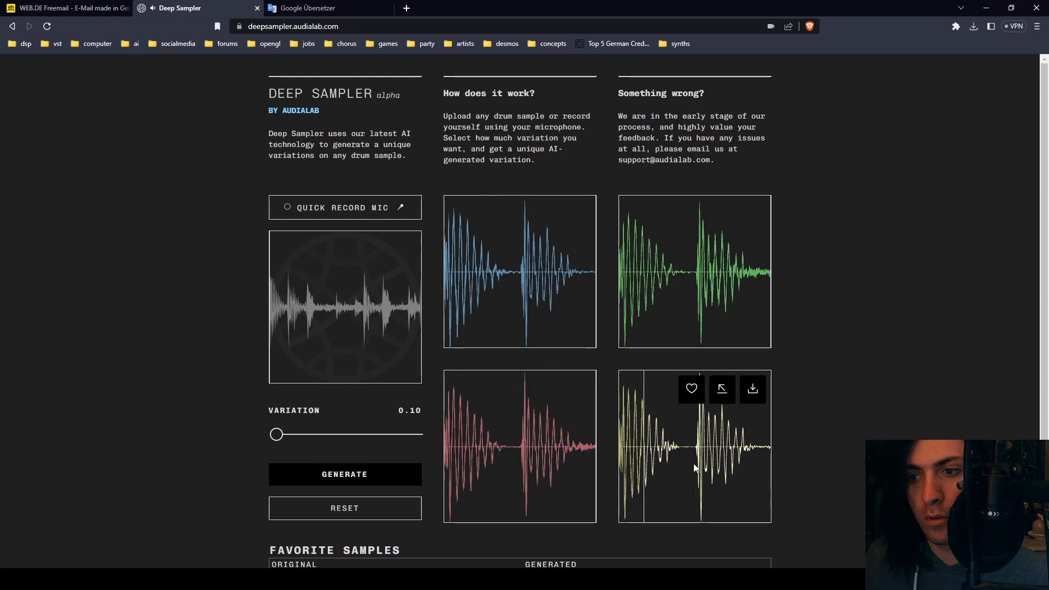
pyautogui.click(677, 320)
pyautogui.click(457, 316)
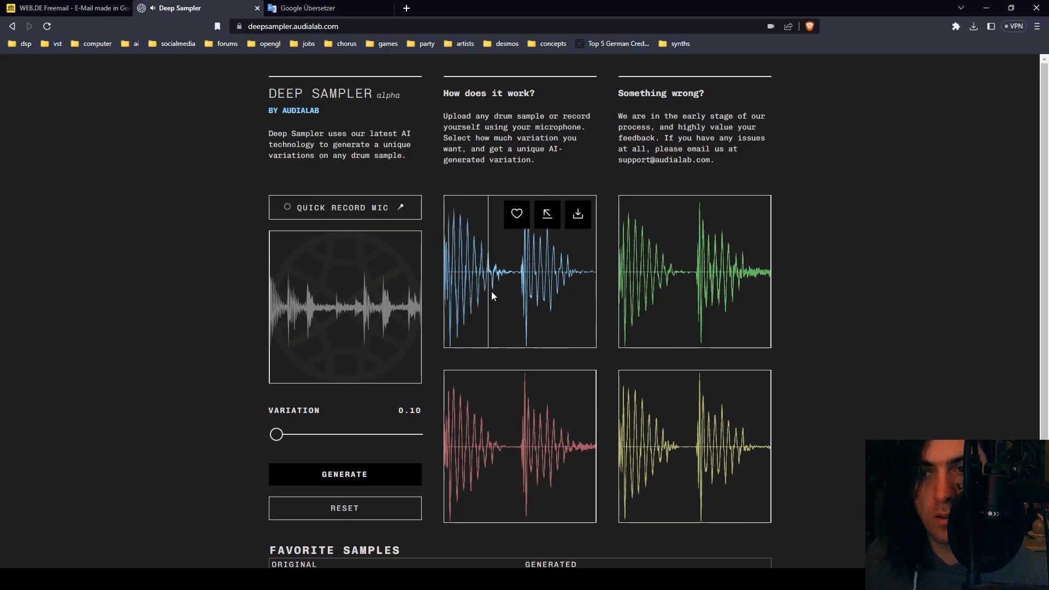
# Step: Download the blue drum loop variation, replay the yellow one and add the blue one to the favorites
pyautogui.click(577, 221)
pyautogui.click(687, 467)
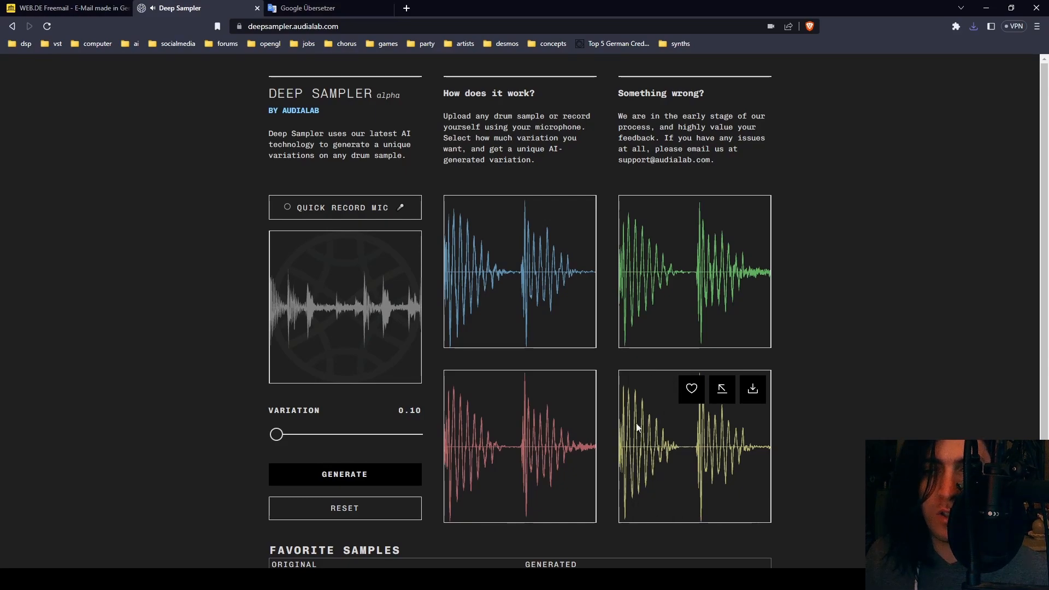
pyautogui.click(703, 486)
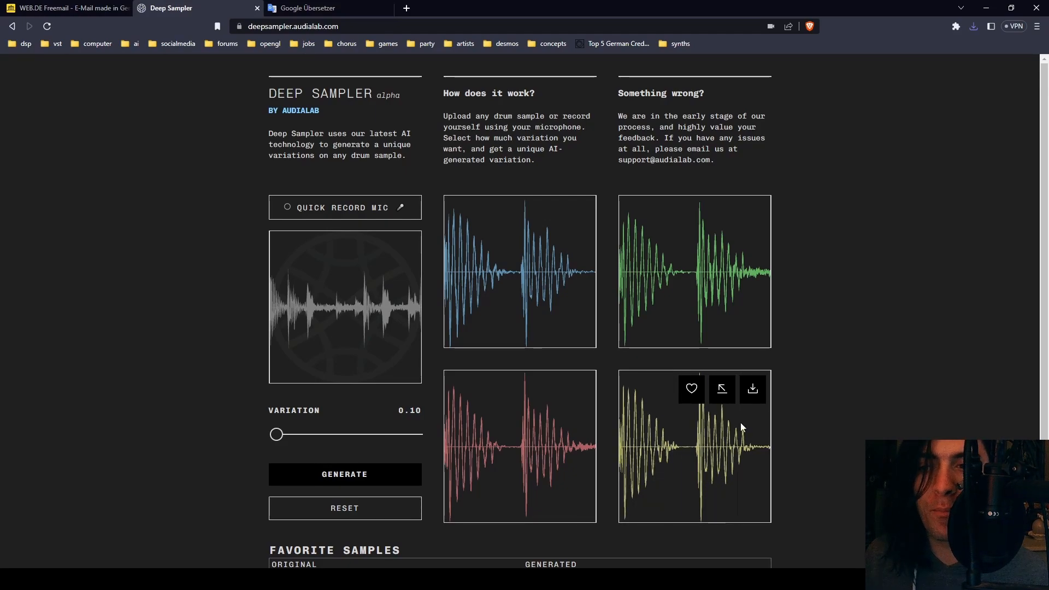
pyautogui.click(691, 388)
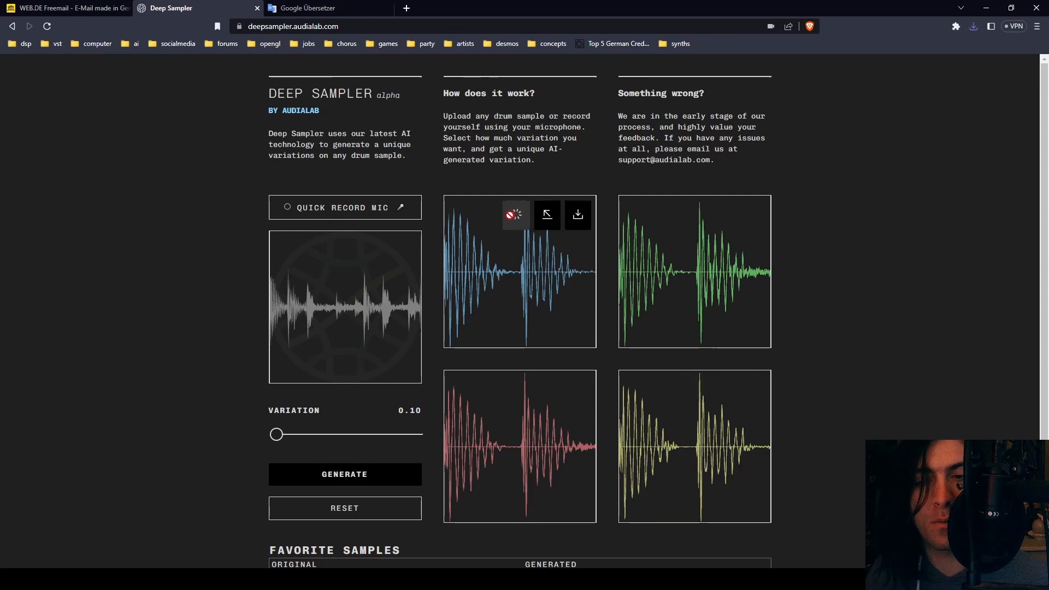
# Step: Generate drum loop variations at 0.50 and listen to the green, red and yellow ones
pyautogui.moveTo(279, 440); pyautogui.dragTo(339, 437)
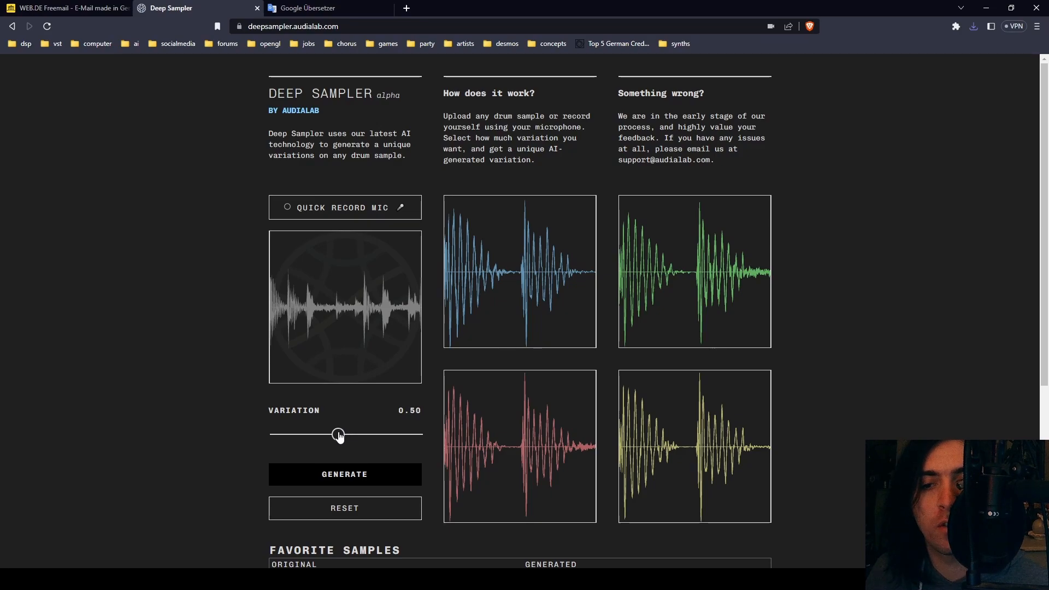
pyautogui.click(344, 474)
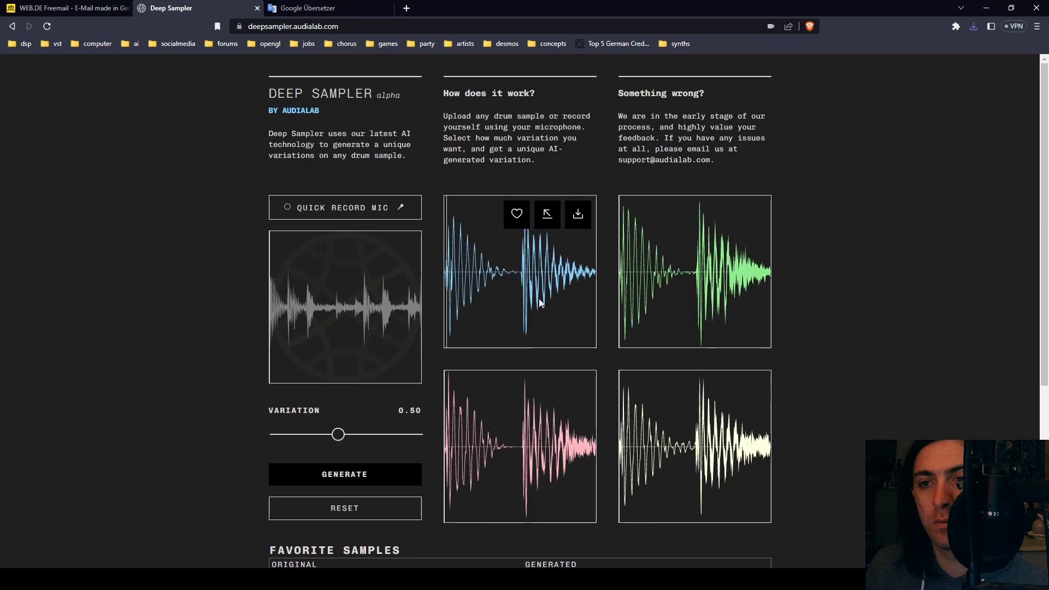
pyautogui.click(661, 295)
pyautogui.click(493, 418)
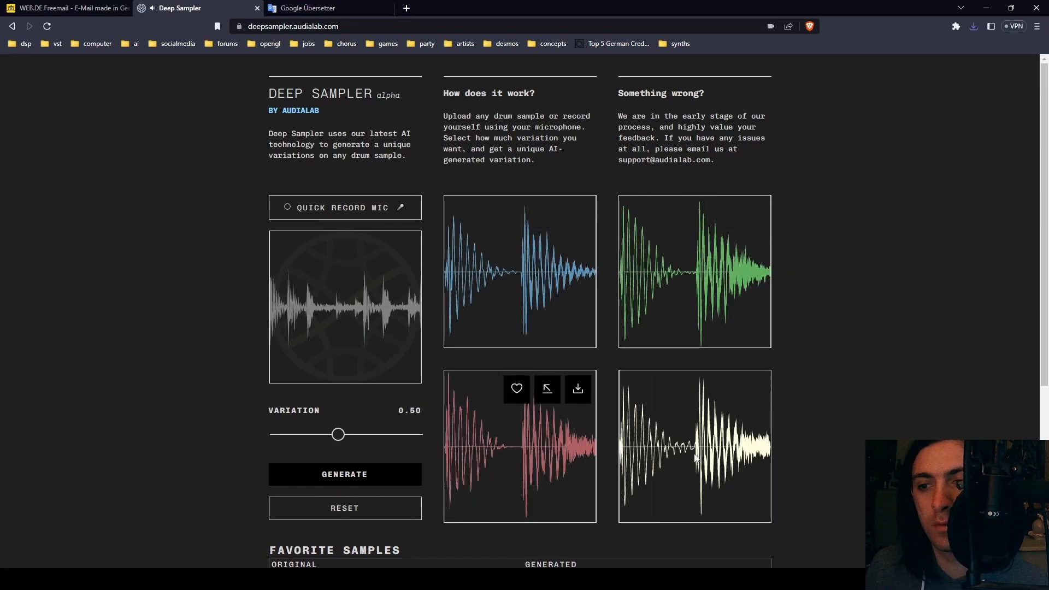
pyautogui.click(517, 474)
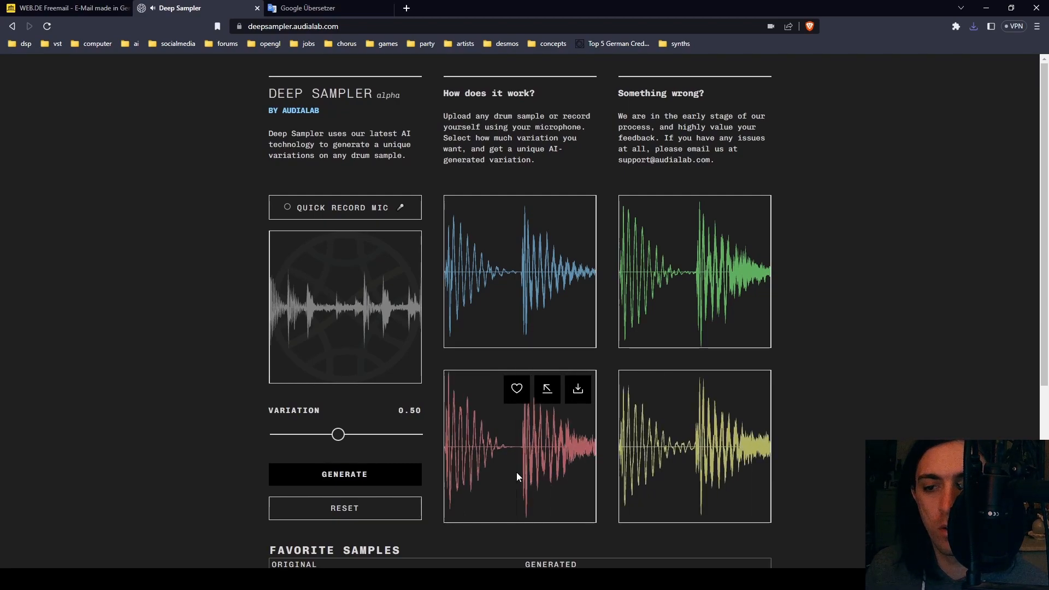
# Step: Generate drum loop variations at 1.00 and listen to the blue, green and yellow ones
pyautogui.moveTo(338, 434); pyautogui.dragTo(417, 434)
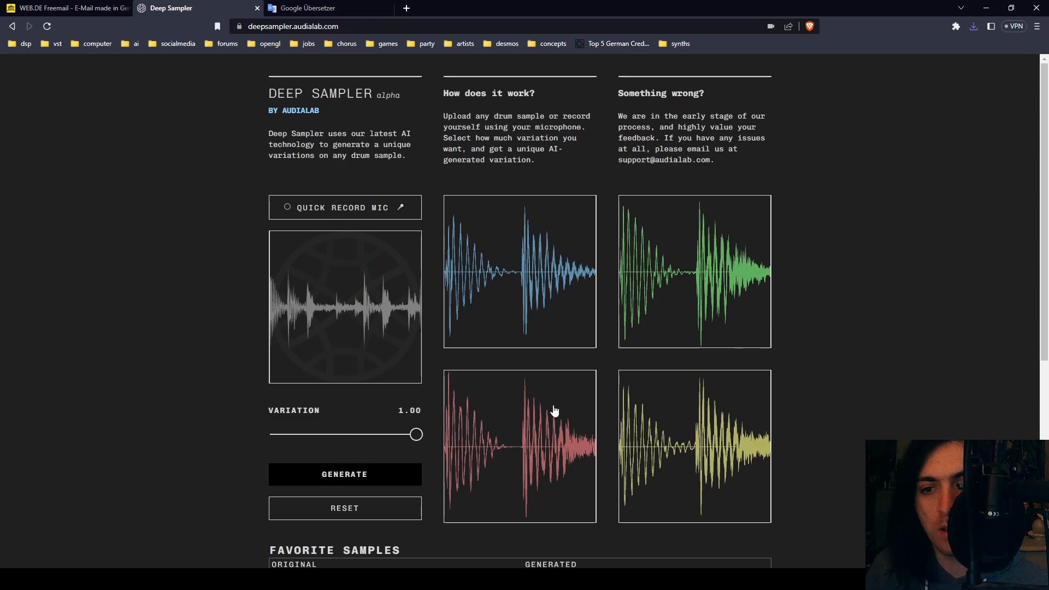
pyautogui.click(393, 474)
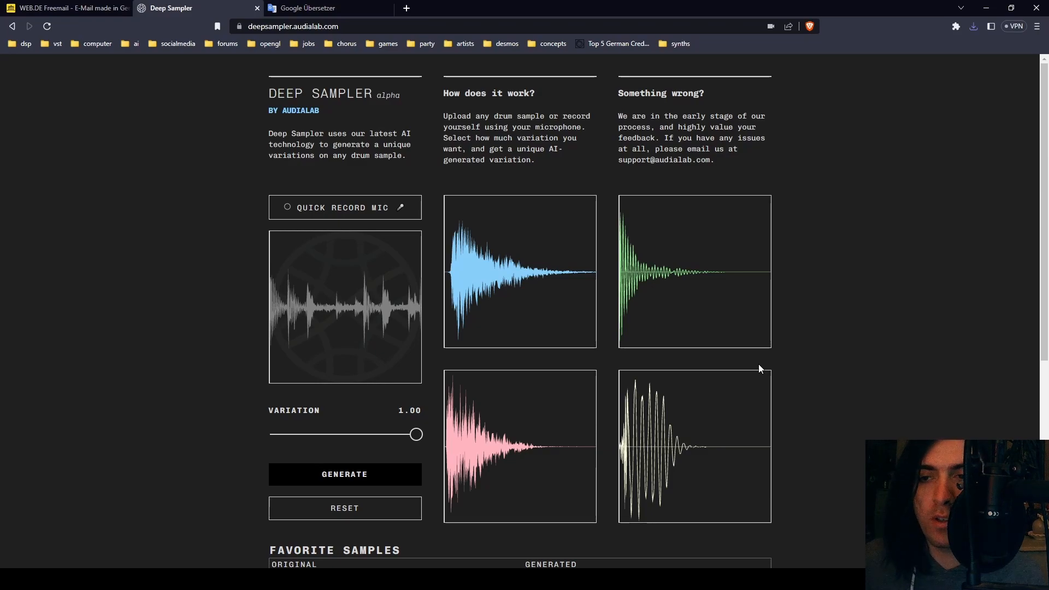
pyautogui.click(573, 276)
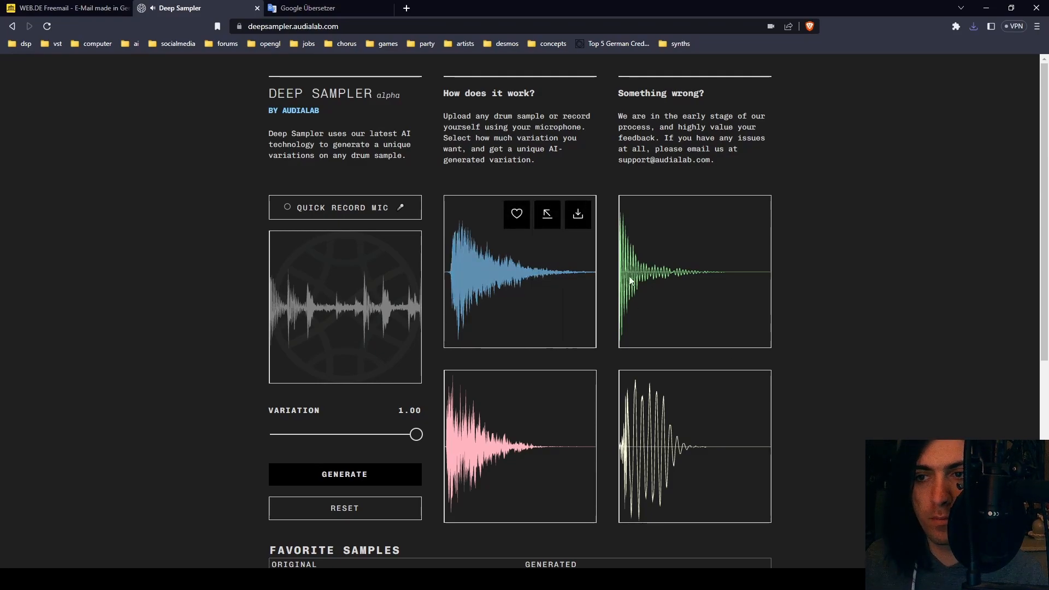
pyautogui.click(680, 453)
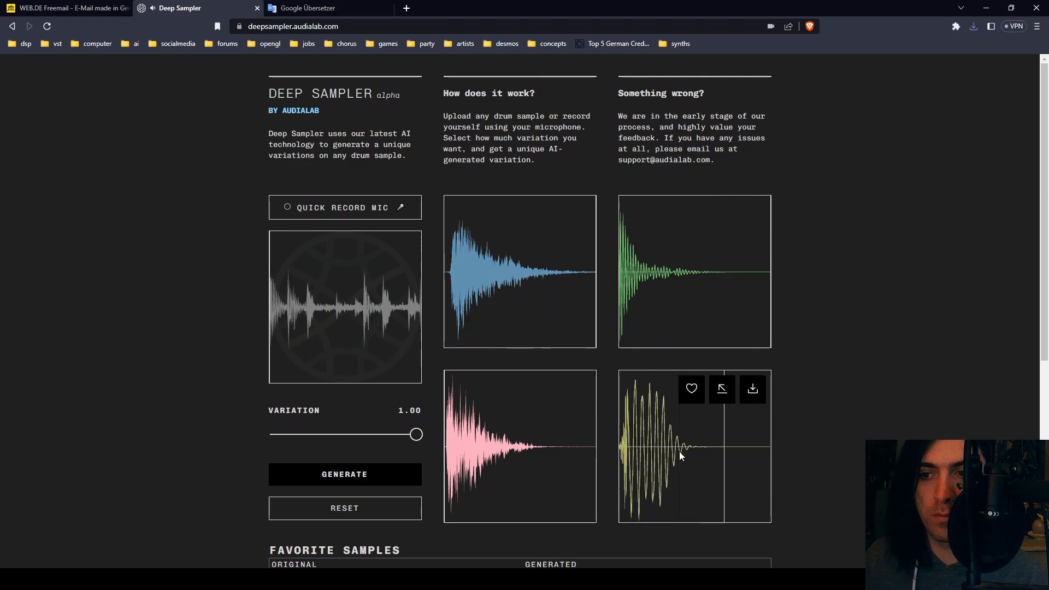
# Step: Replay the red and yellow drum loop variations and download the yellow one
pyautogui.click(536, 452)
pyautogui.click(706, 459)
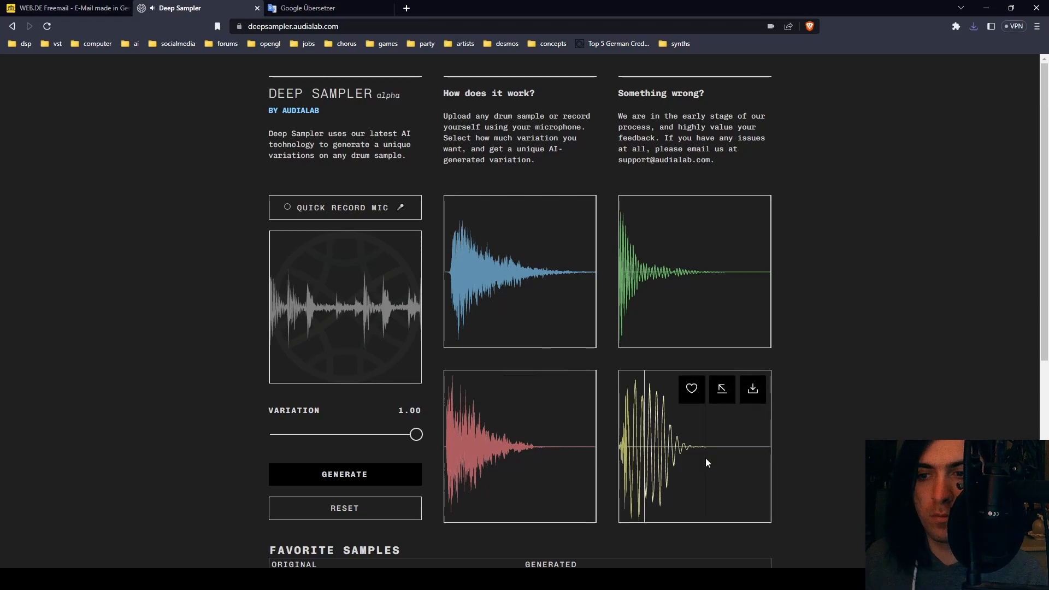
pyautogui.click(673, 450)
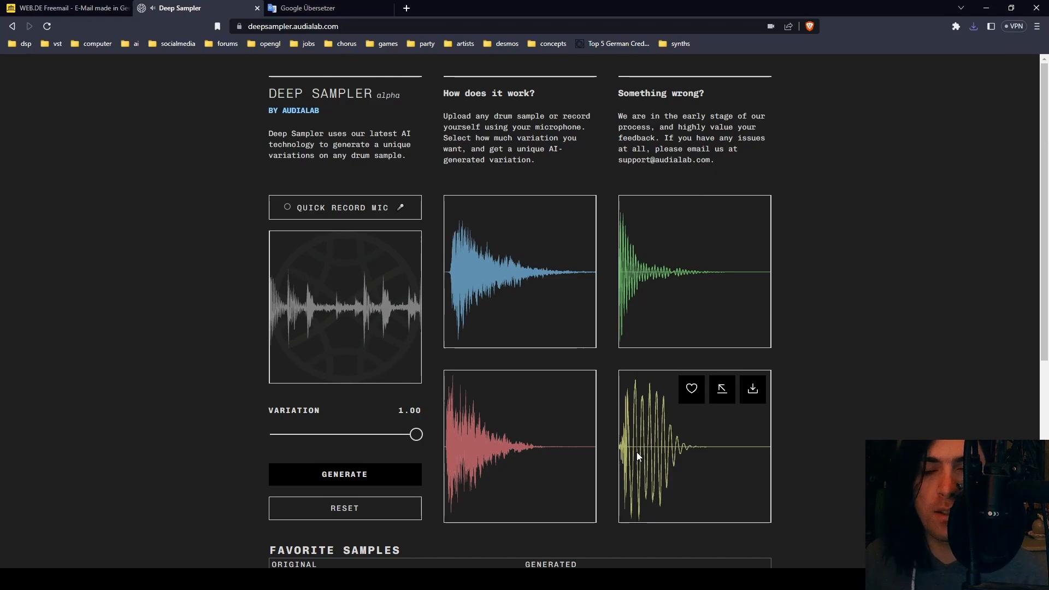
pyautogui.click(688, 447)
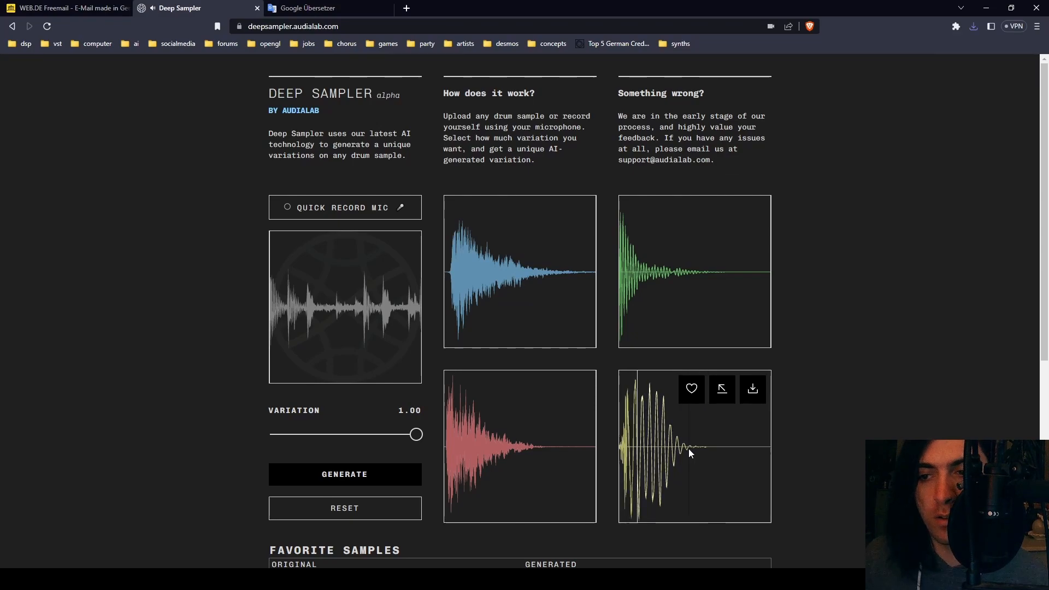
pyautogui.click(752, 389)
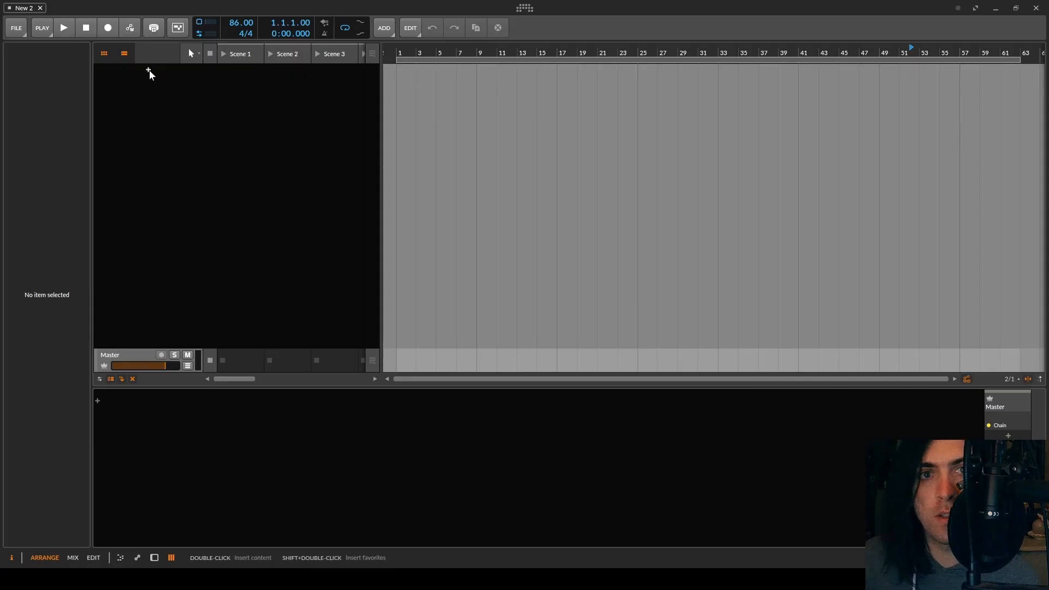
# Step: Switch to Bitwig, create an instrument track with ChowKick, lower the kick's pulse amplitude to 56% and adjust its sustain
pyautogui.doubleClick(150, 74)
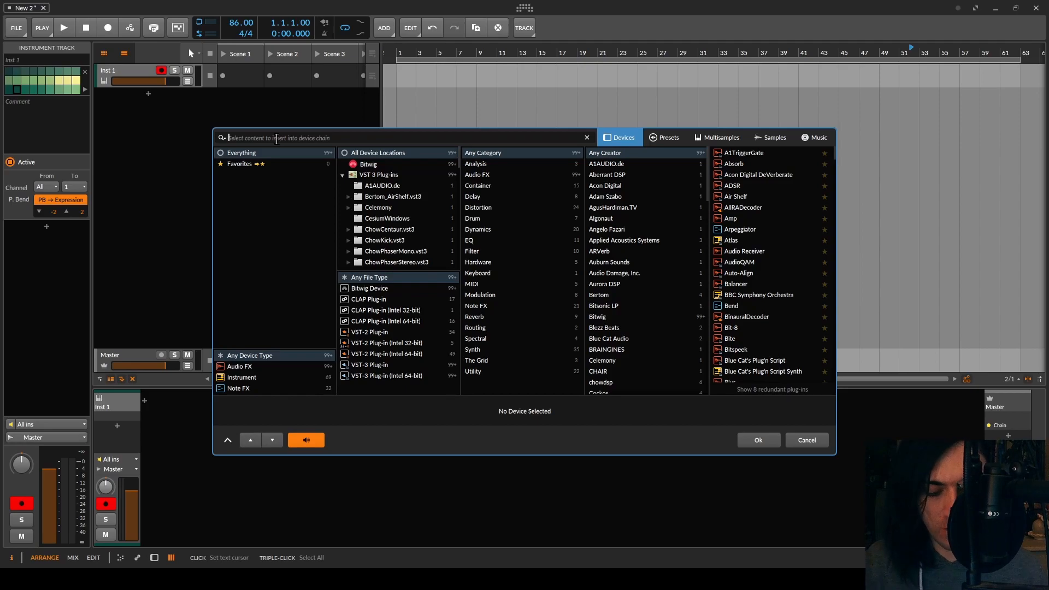
pyautogui.write('chow')
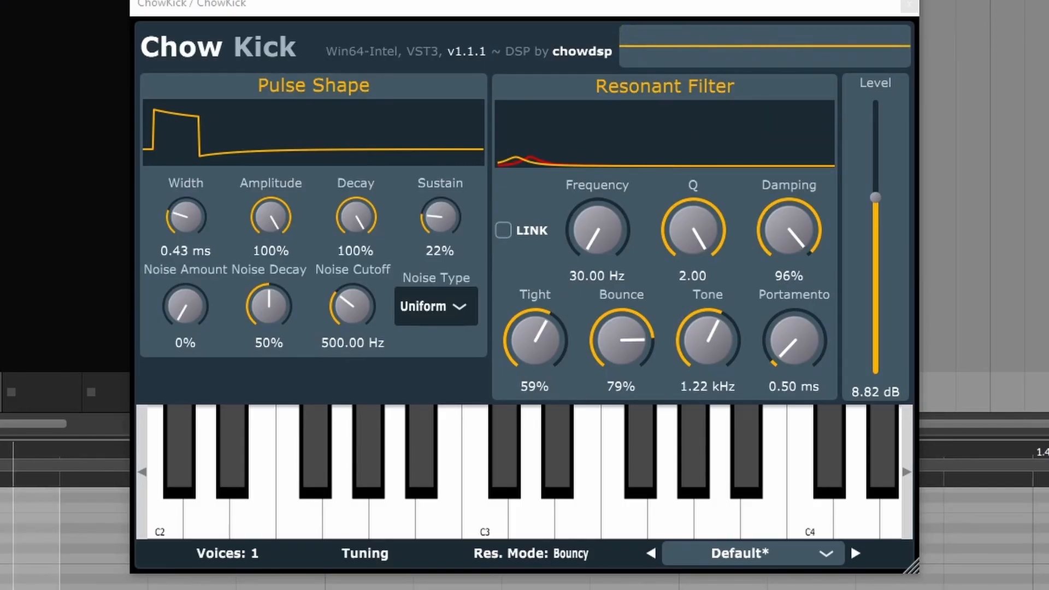
pyautogui.moveTo(273, 221); pyautogui.dragTo(282, 334)
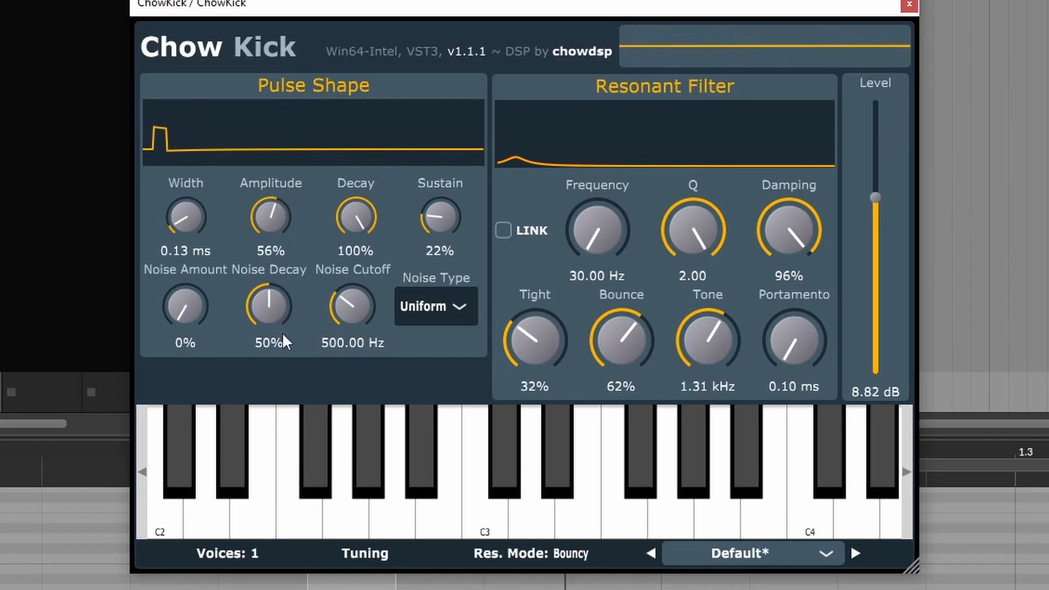
pyautogui.moveTo(428, 235); pyautogui.dragTo(447, 185)
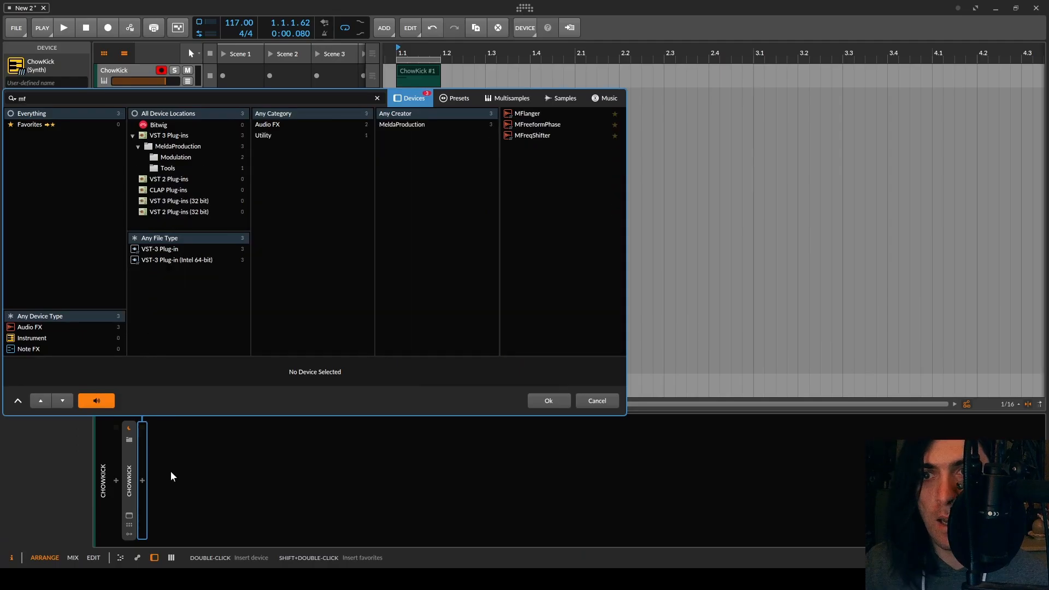
# Step: Insert MFreeformPhase after ChowKick, draw a jagged phase adjustment curve across the full frequency range and set the quality to Extreme
pyautogui.write('ree')
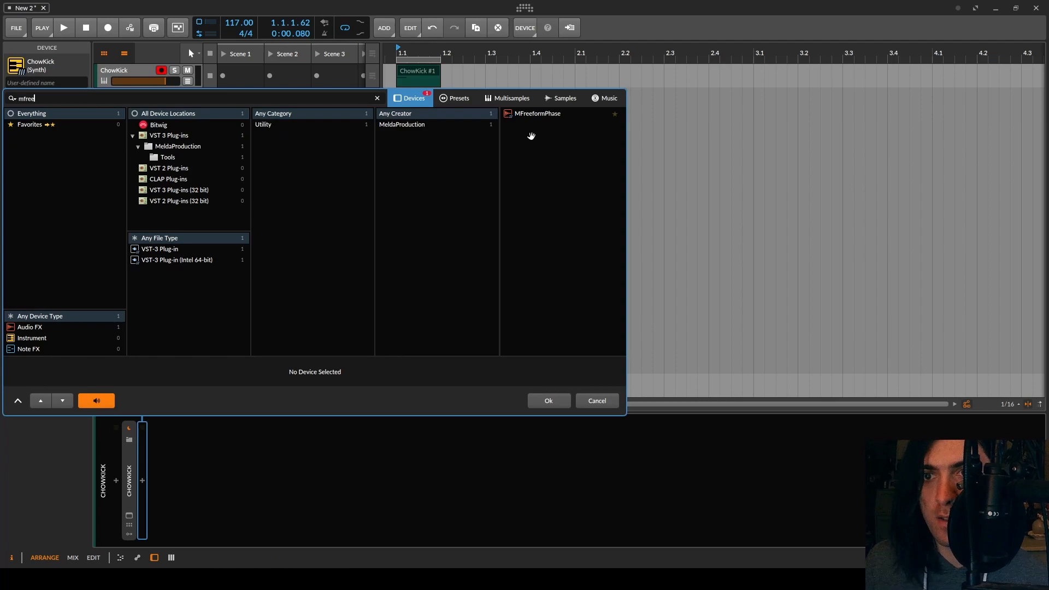
pyautogui.doubleClick(532, 113)
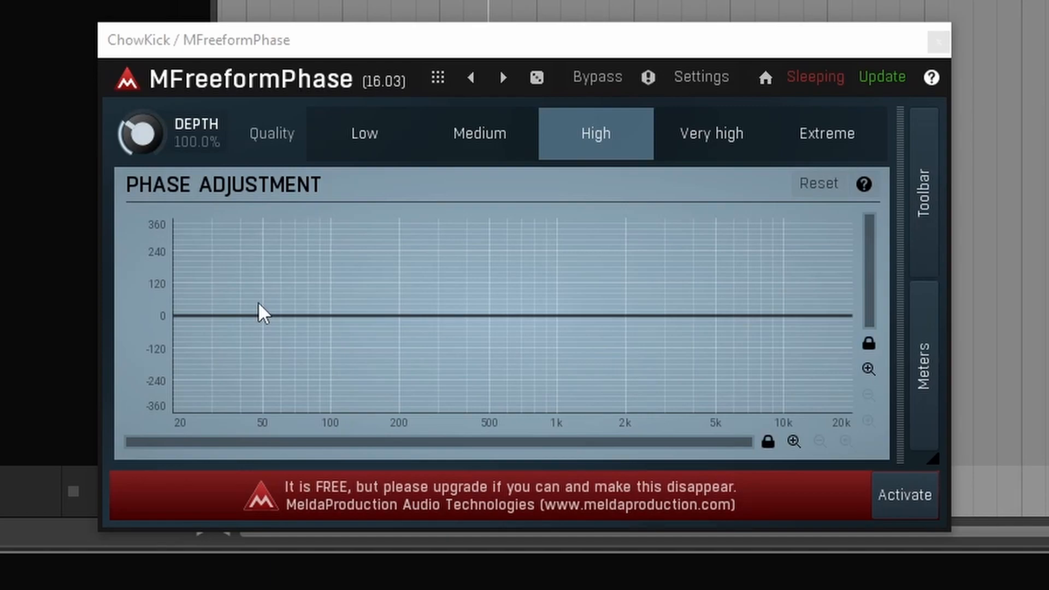
pyautogui.moveTo(248, 260)
pyautogui.mouseDown()
pyautogui.moveTo(345, 277)
pyautogui.moveTo(434, 265)
pyautogui.moveTo(555, 425)
pyautogui.moveTo(653, 287)
pyautogui.moveTo(771, 339)
pyautogui.moveTo(851, 316)
pyautogui.mouseUp()
pyautogui.click(822, 134)
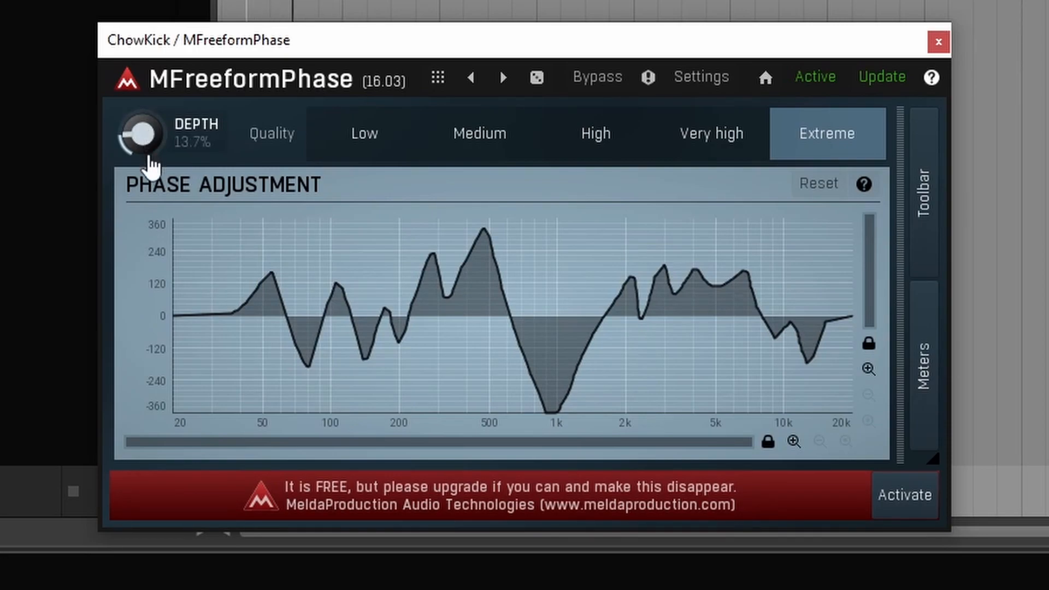
# Step: Set the phase effect's depth to 17.4% and close its window
pyautogui.doubleClick(136, 146)
pyautogui.click(117, 123)
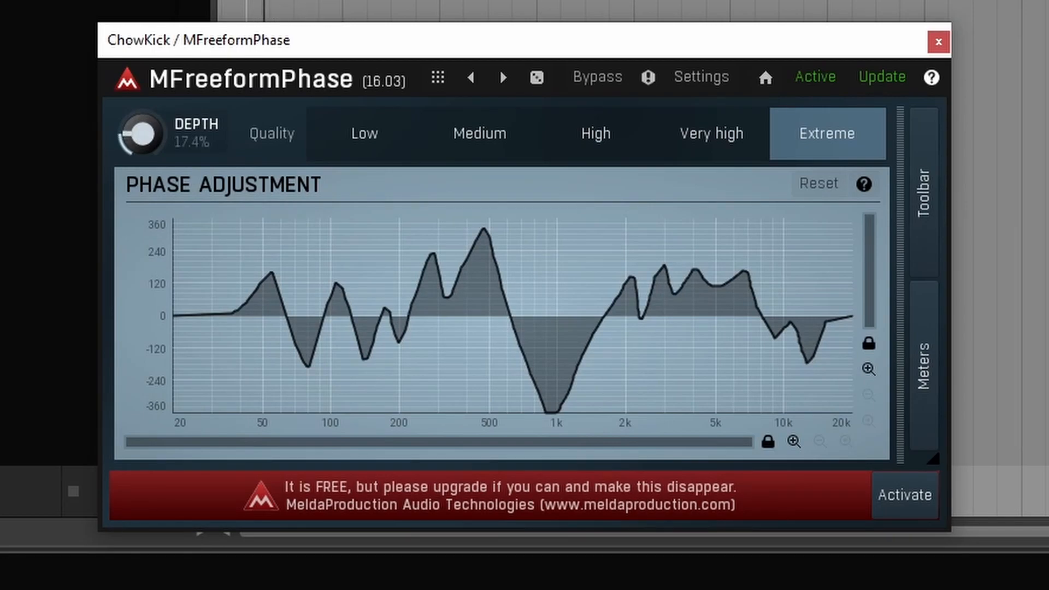
pyautogui.click(938, 43)
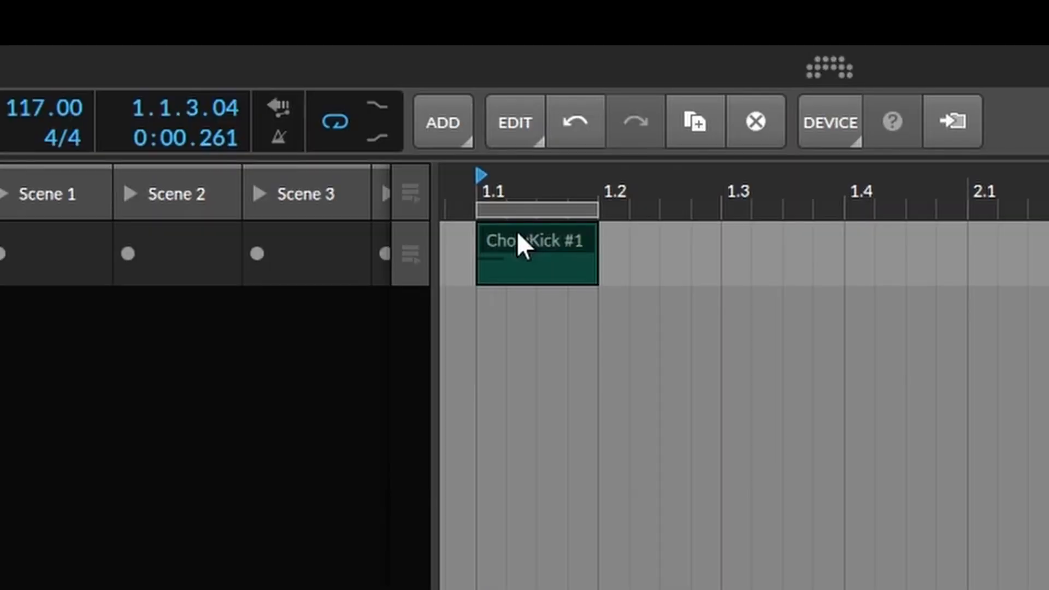
# Step: Bounce the ChowKick clip to audio with a beat of lead-in and enlarge the resulting audio track
pyautogui.moveTo(517, 231); pyautogui.dragTo(448, 245)
pyautogui.rightClick(623, 247)
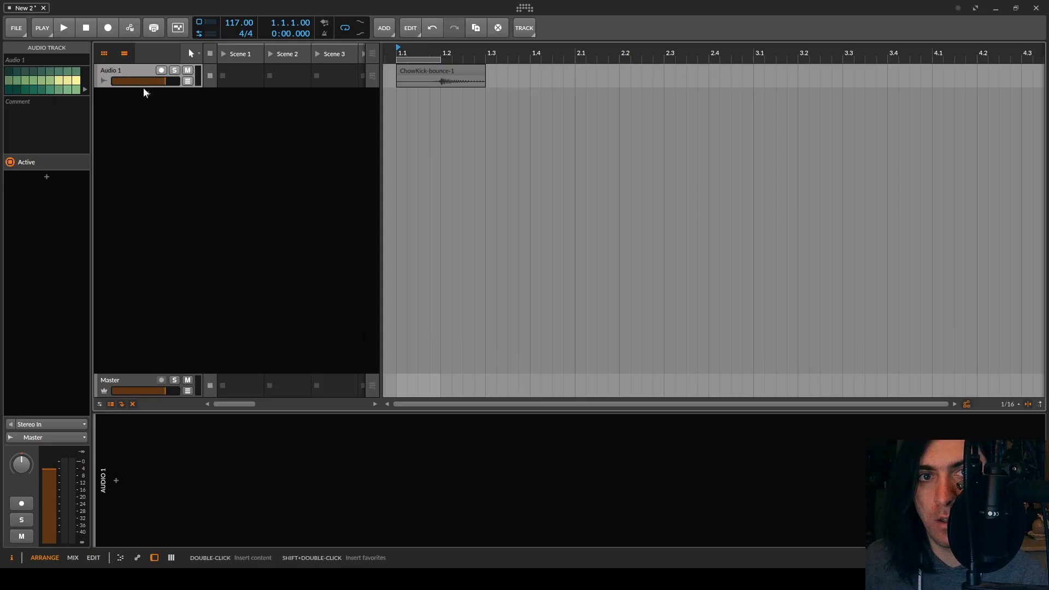
pyautogui.moveTo(145, 89); pyautogui.dragTo(211, 262)
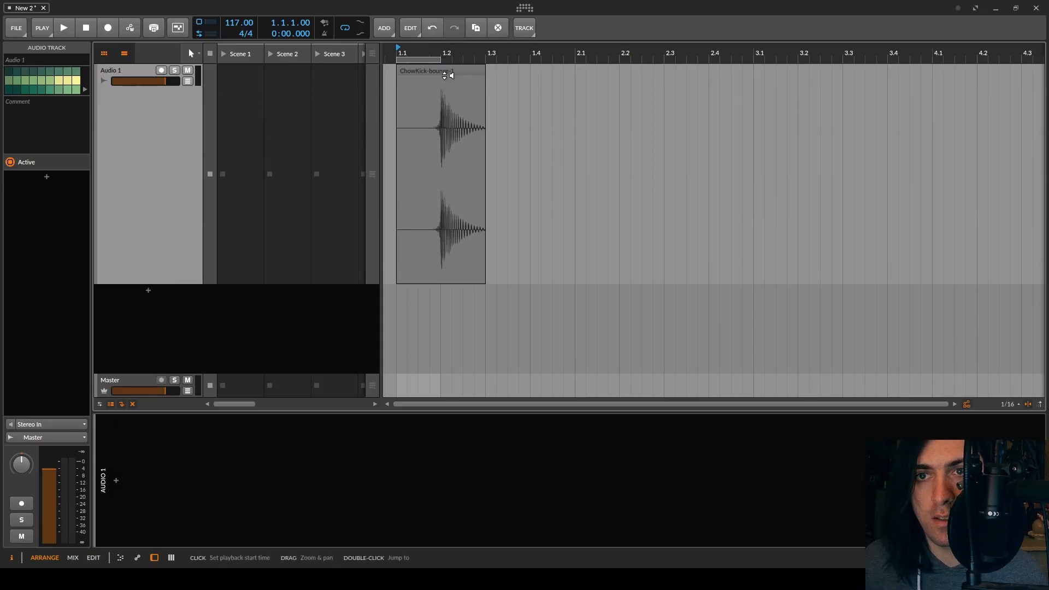
# Step: Cut the silent lead-in off the bounced kick clip, delete it and move the kick to the timeline start at 1.1
pyautogui.scroll(5, 446, 78)
pyautogui.scroll(5, 462, 85)
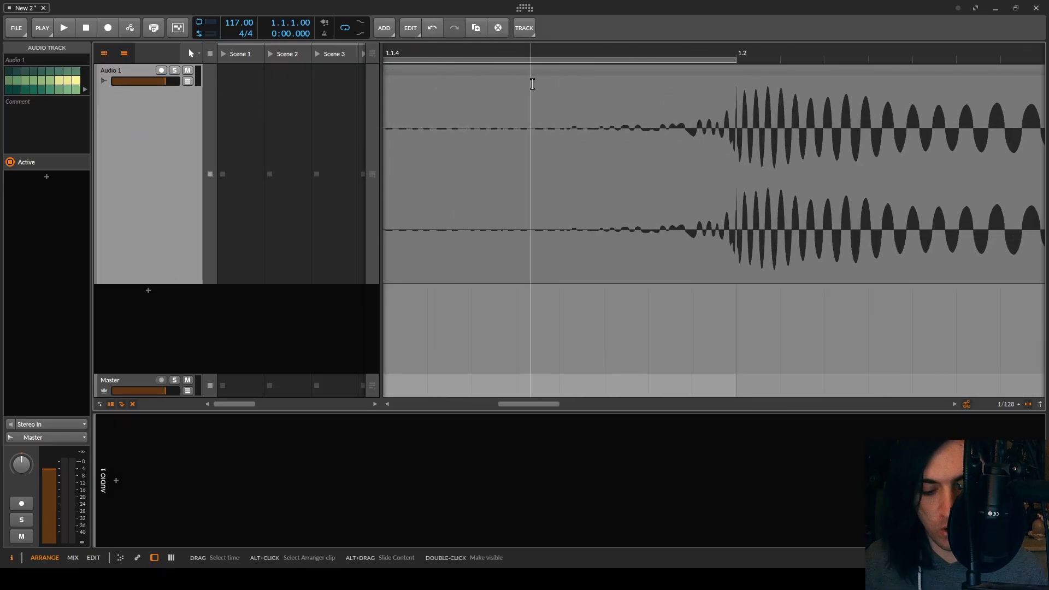
pyautogui.press('5')
pyautogui.click(546, 77)
pyautogui.scroll(-5, 541, 76)
pyautogui.press('1')
pyautogui.click(513, 73)
pyautogui.press('Delete')
pyautogui.click(536, 71)
pyautogui.moveTo(535, 71); pyautogui.dragTo(413, 71)
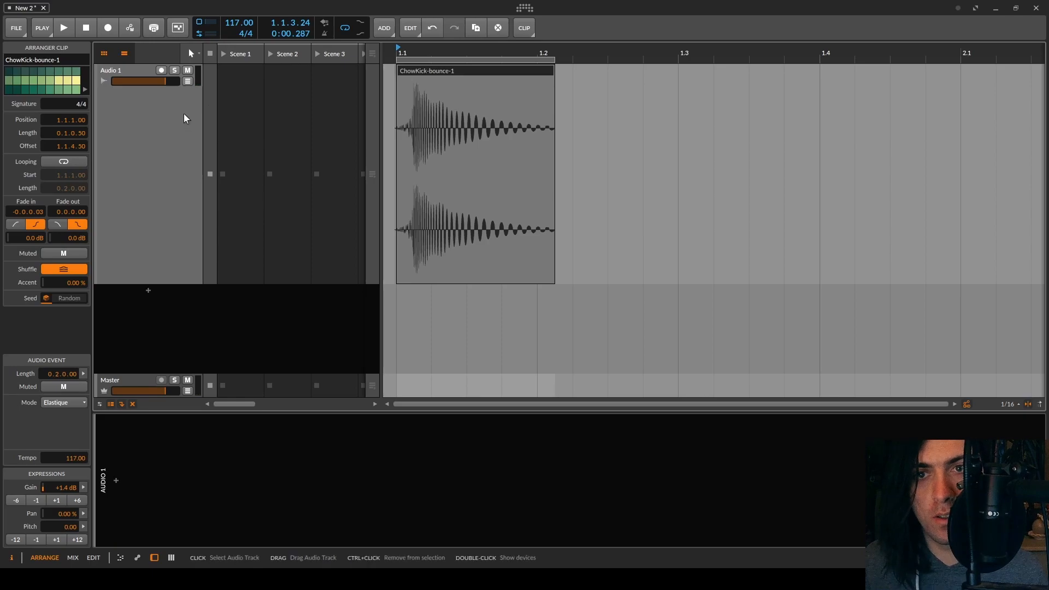
# Step: Export the trimmed kick as audio, load it into Deep Sampler and generate variations at 0.10
pyautogui.click(16, 28)
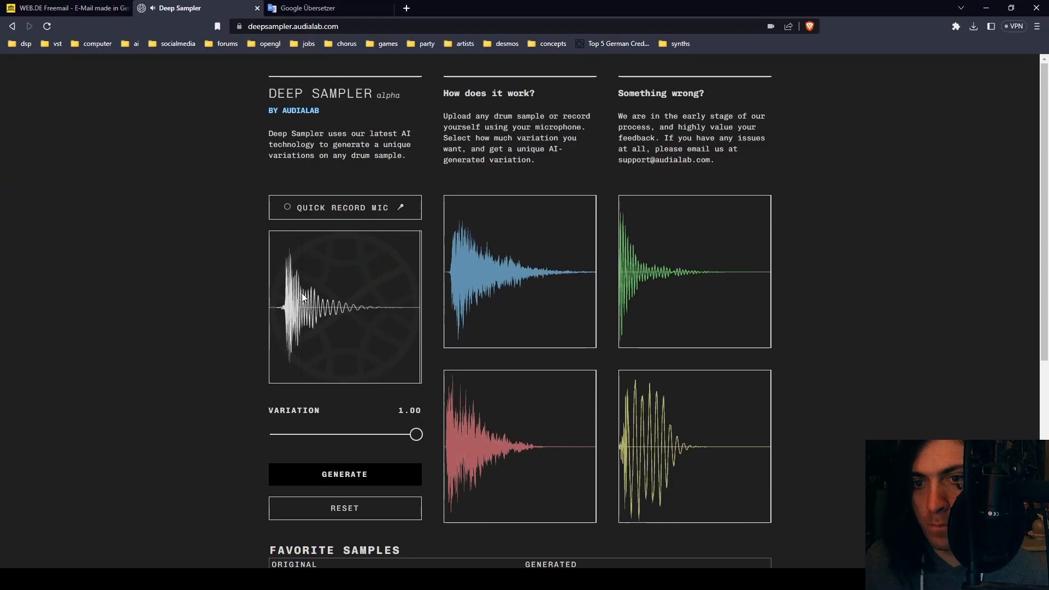
pyautogui.moveTo(422, 434); pyautogui.dragTo(84, 436)
pyautogui.click(279, 477)
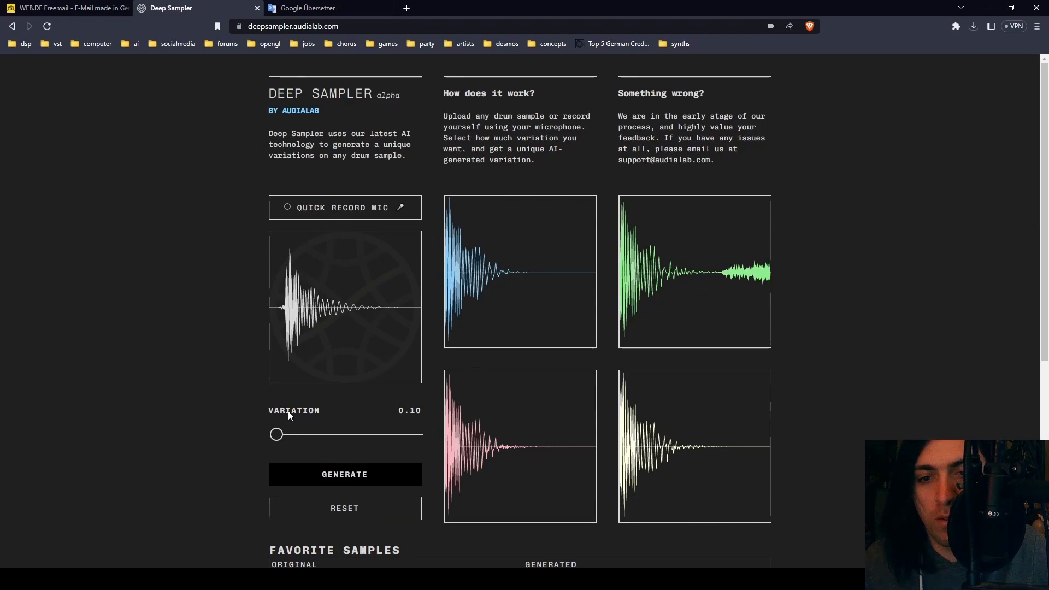
# Step: Listen to the blue, green, yellow and red kick variations
pyautogui.scroll(-4, 290, 415)
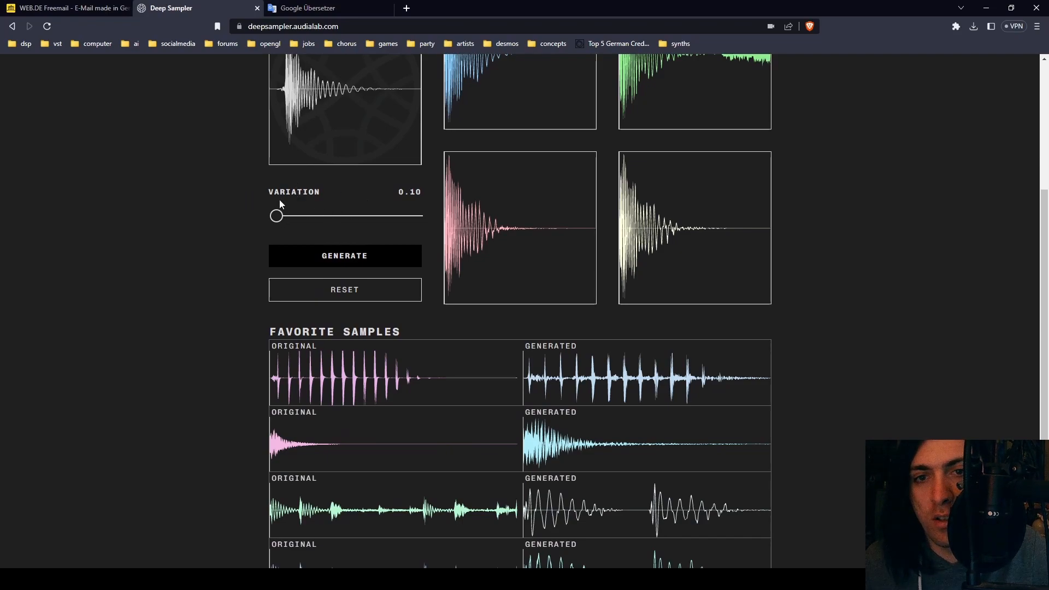
pyautogui.scroll(4, 314, 213)
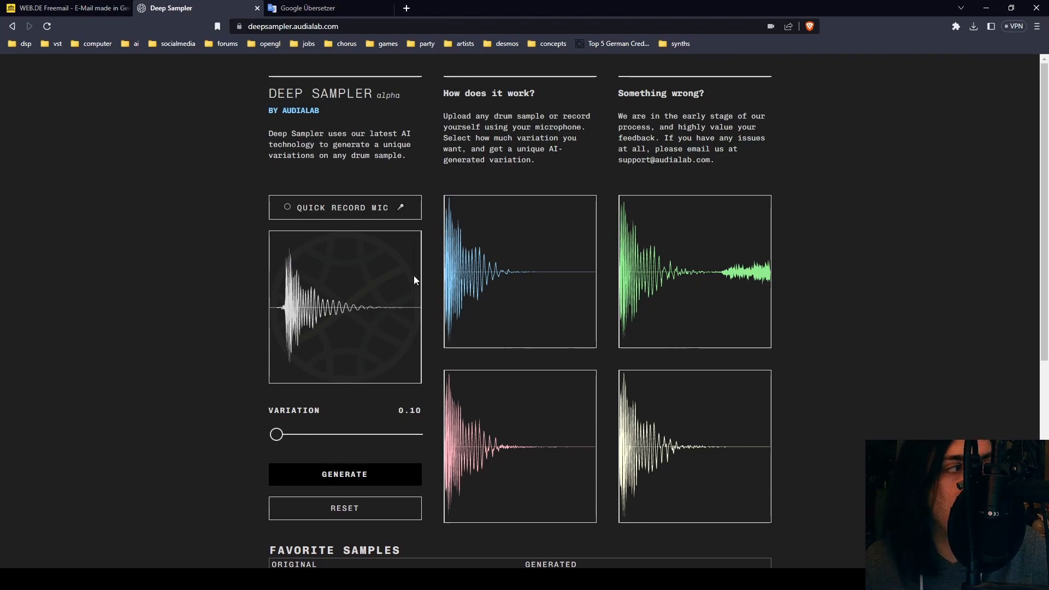
pyautogui.click(511, 241)
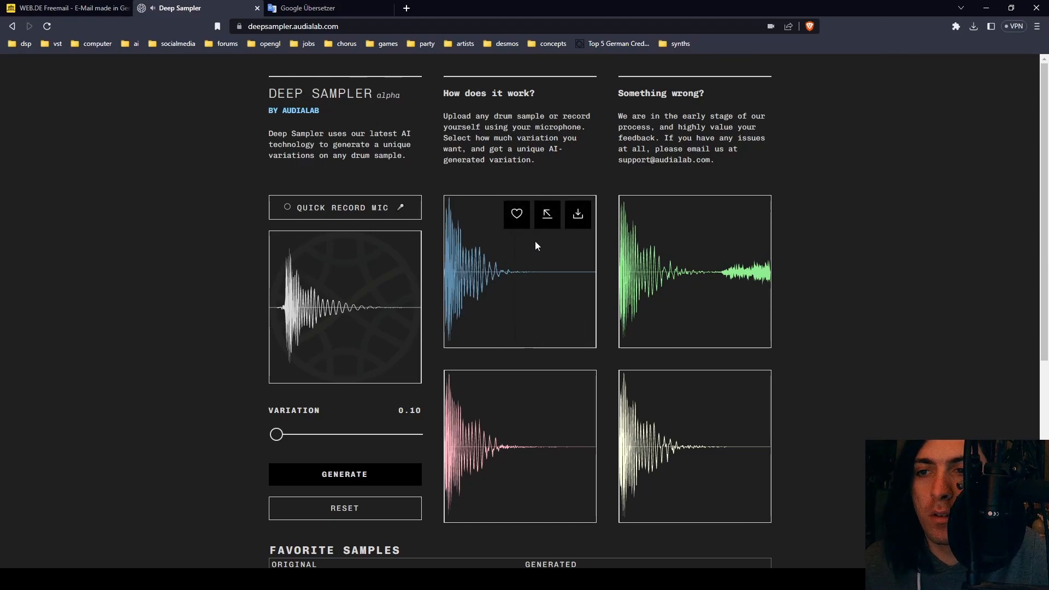
pyautogui.click(680, 240)
pyautogui.click(680, 441)
pyautogui.click(480, 454)
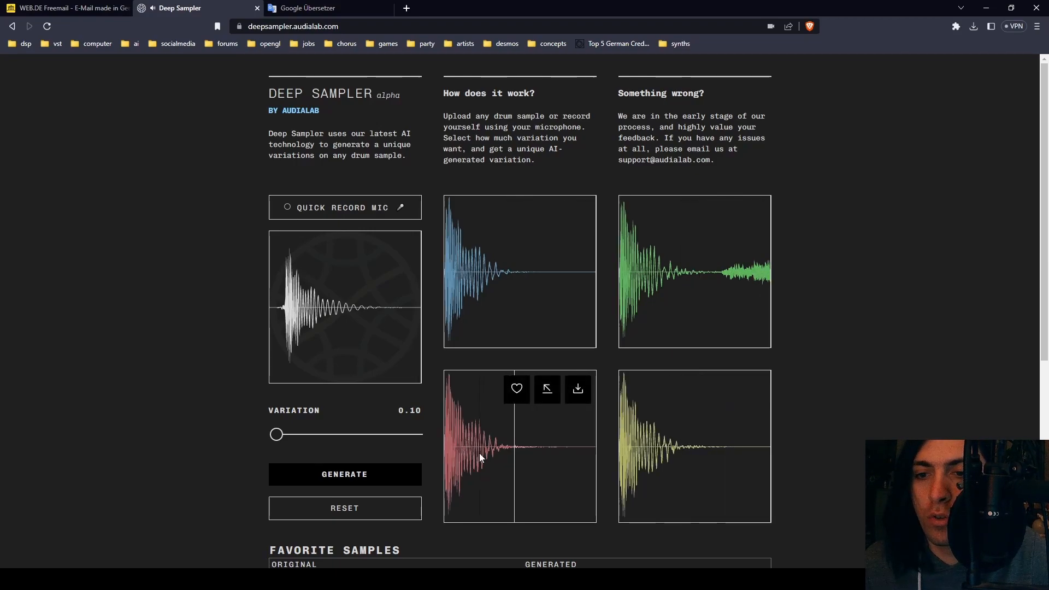
# Step: Play the original kick several times and compare it with the blue variation
pyautogui.click(285, 315)
pyautogui.click(286, 315)
pyautogui.click(285, 315)
pyautogui.click(563, 288)
pyautogui.click(353, 312)
pyautogui.click(497, 280)
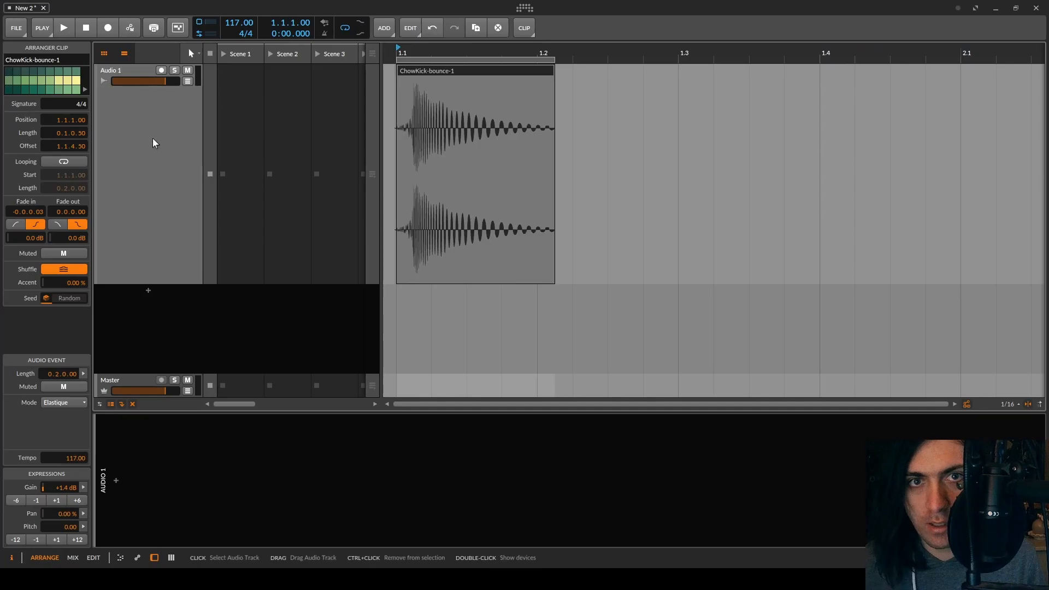
# Step: Switch back to Bitwig and insert the MFreeformPhase effect on the Audio 1 track
pyautogui.click(154, 144)
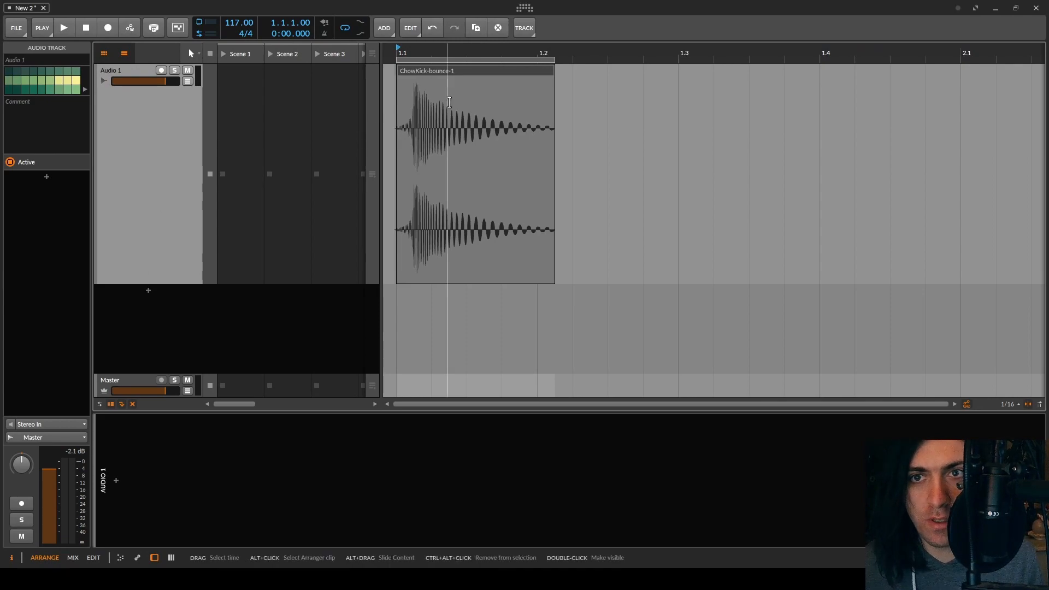
pyautogui.click(117, 481)
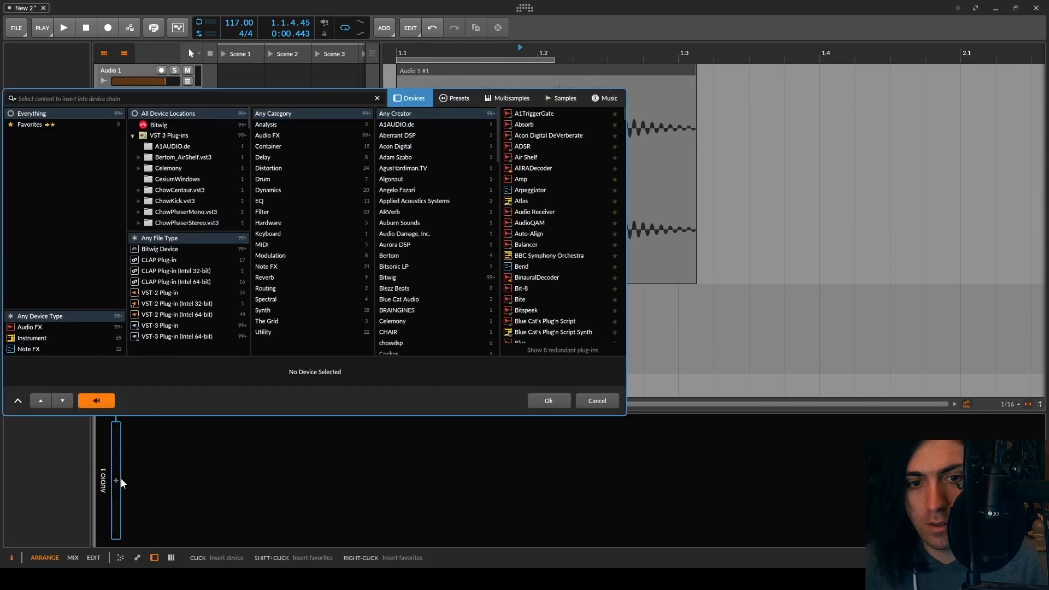
pyautogui.write('free')
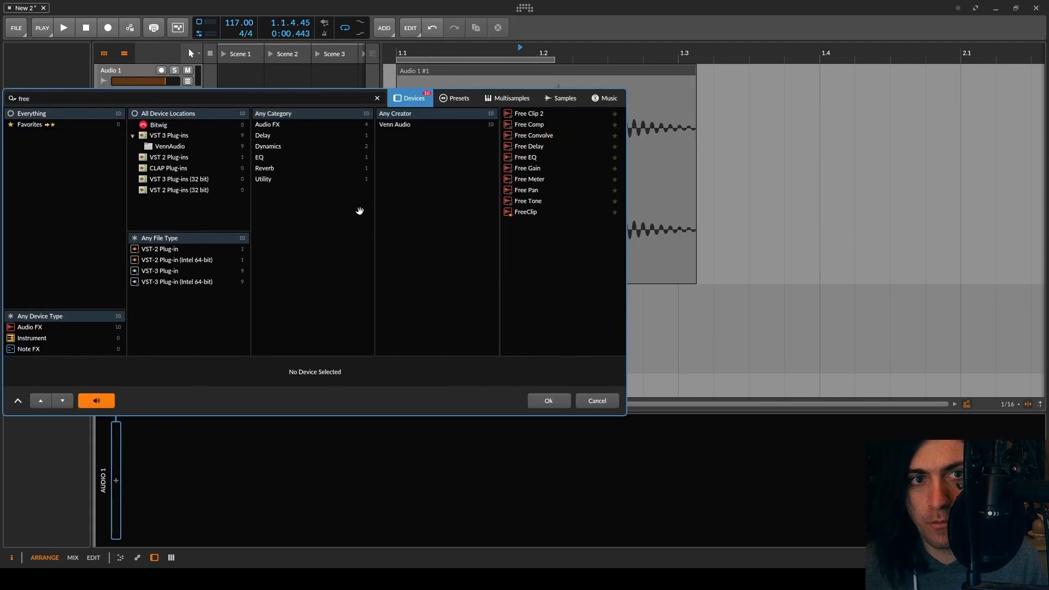
pyautogui.write('f')
pyautogui.hotkey('ctrl', 'a')
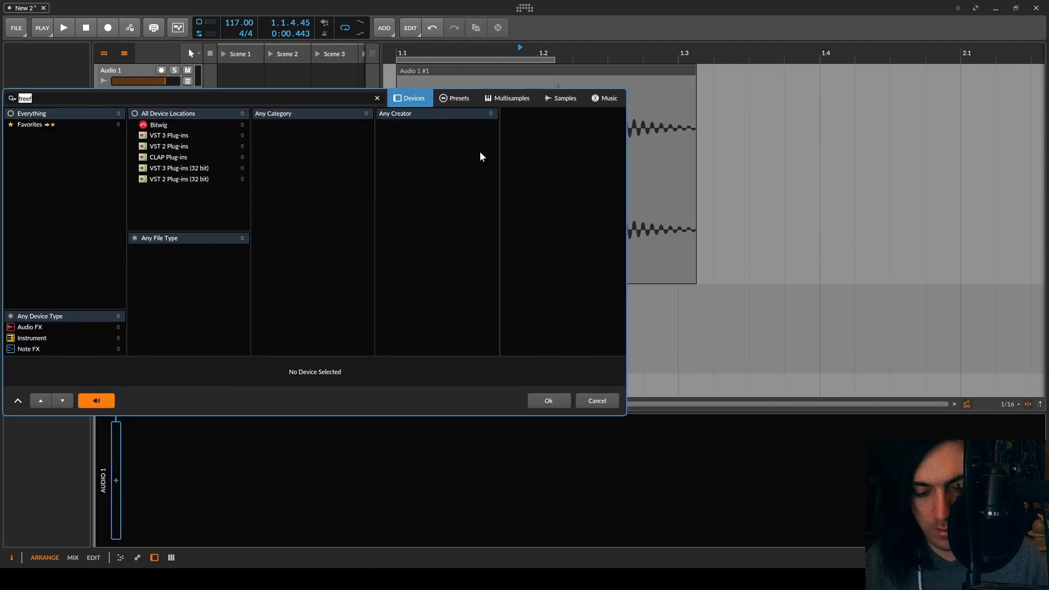
pyautogui.write('mfree')
pyautogui.doubleClick(546, 114)
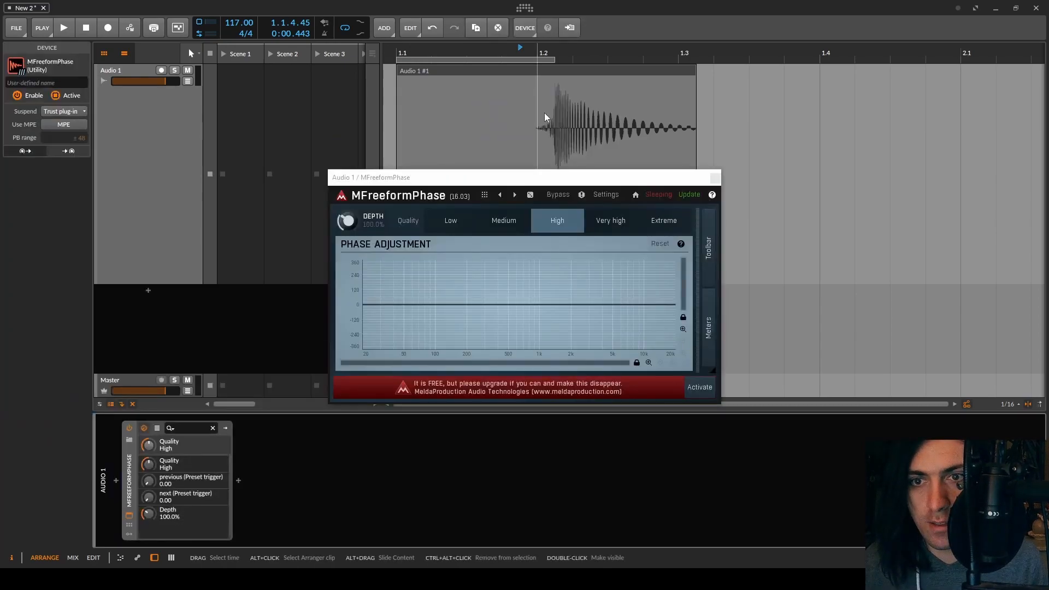
# Step: Draw a wavy phase curve at Extreme quality, preview the kick and extend the loop to the end of the clip
pyautogui.moveTo(375, 304)
pyautogui.mouseDown()
pyautogui.moveTo(432, 270)
pyautogui.moveTo(519, 323)
pyautogui.moveTo(584, 301)
pyautogui.moveTo(675, 303)
pyautogui.mouseUp()
pyautogui.click(663, 221)
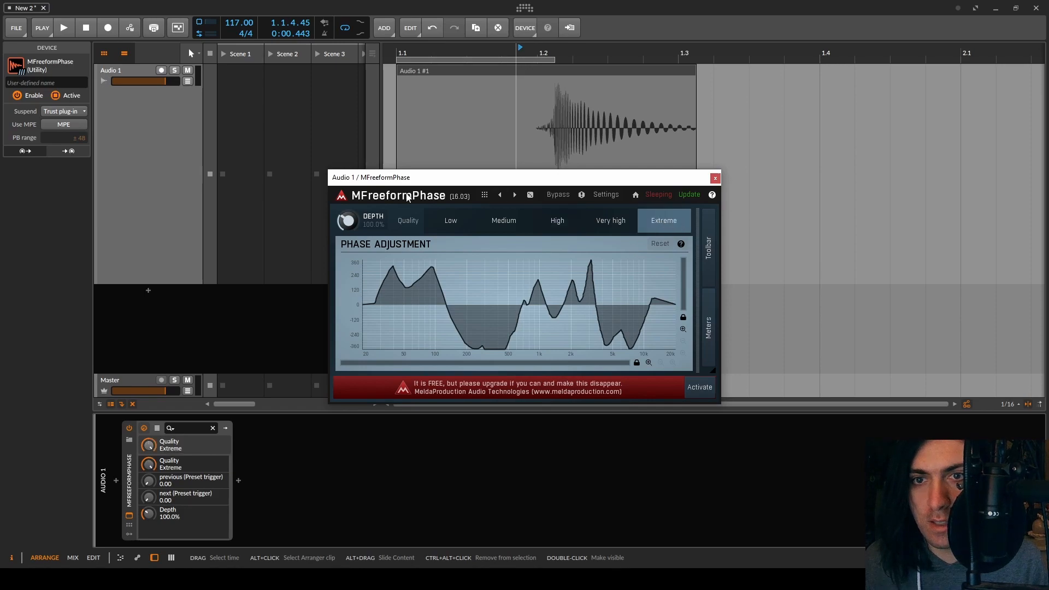
pyautogui.press('space')
pyautogui.moveTo(554, 60); pyautogui.dragTo(702, 81)
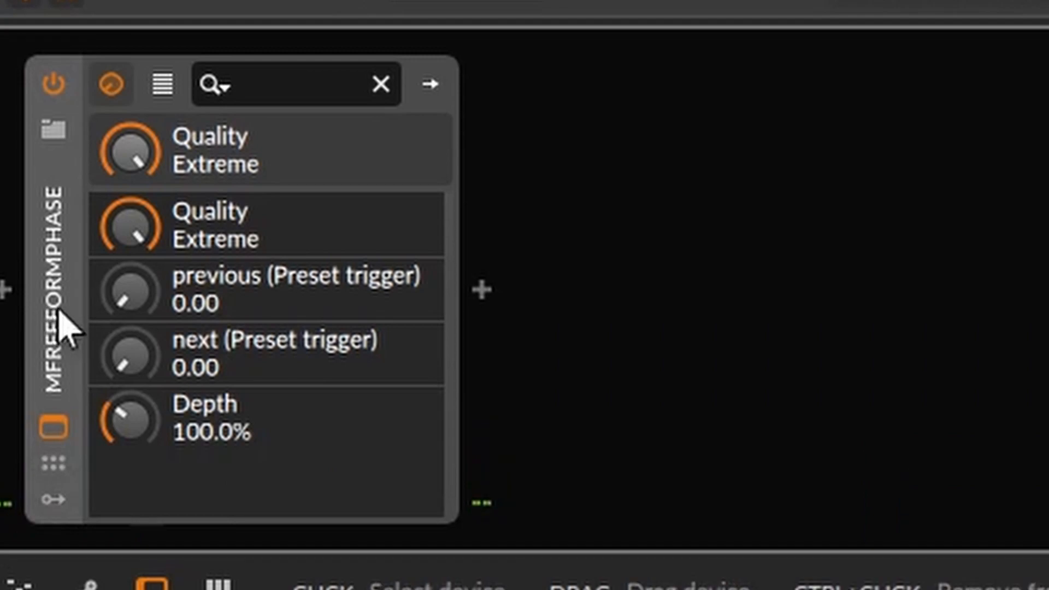
# Step: Duplicate the MFreeformPhase device and redraw the copy's phase curve with different peaks and dips
pyautogui.hotkey('ctrl', 'd')
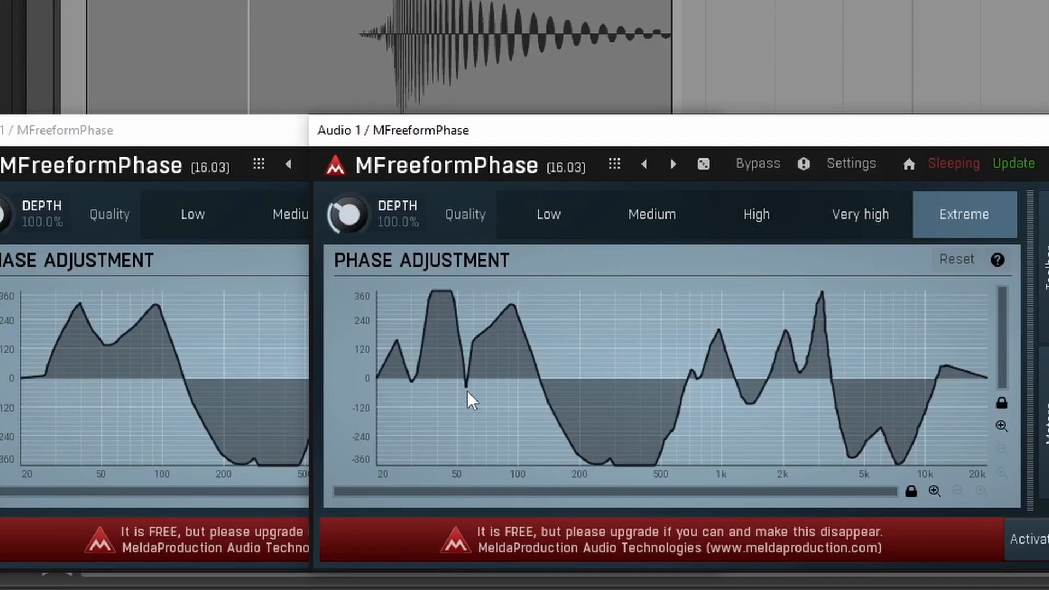
pyautogui.moveTo(468, 398)
pyautogui.mouseDown()
pyautogui.moveTo(520, 438)
pyautogui.moveTo(604, 387)
pyautogui.moveTo(821, 408)
pyautogui.moveTo(909, 324)
pyautogui.moveTo(964, 403)
pyautogui.mouseUp()
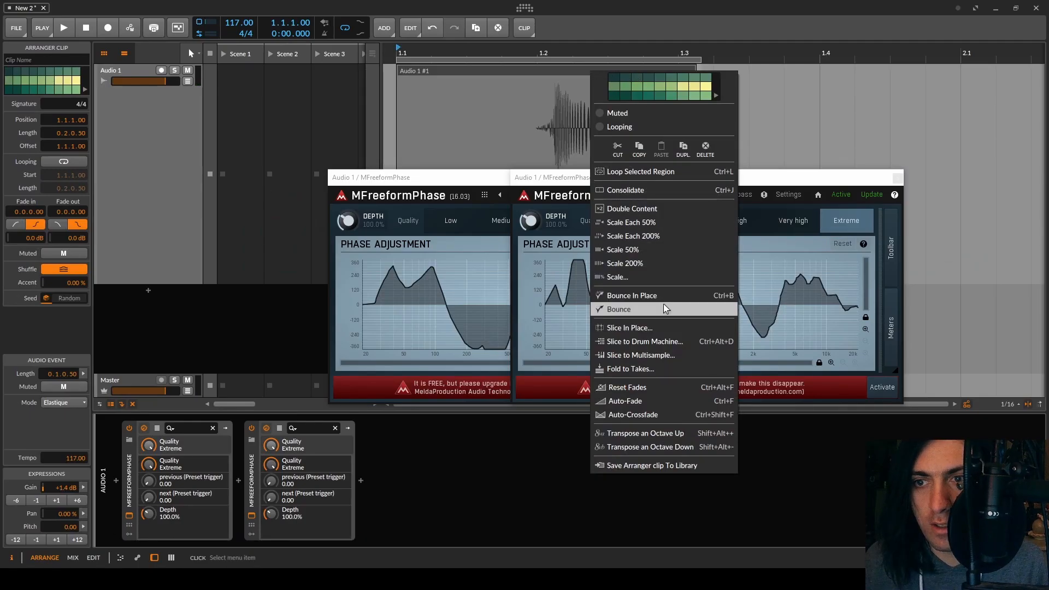
# Step: Bounce the phase-processed kick clip to audio and cut the new clip shortly before the kick's onset
pyautogui.click(665, 308)
pyautogui.click(556, 399)
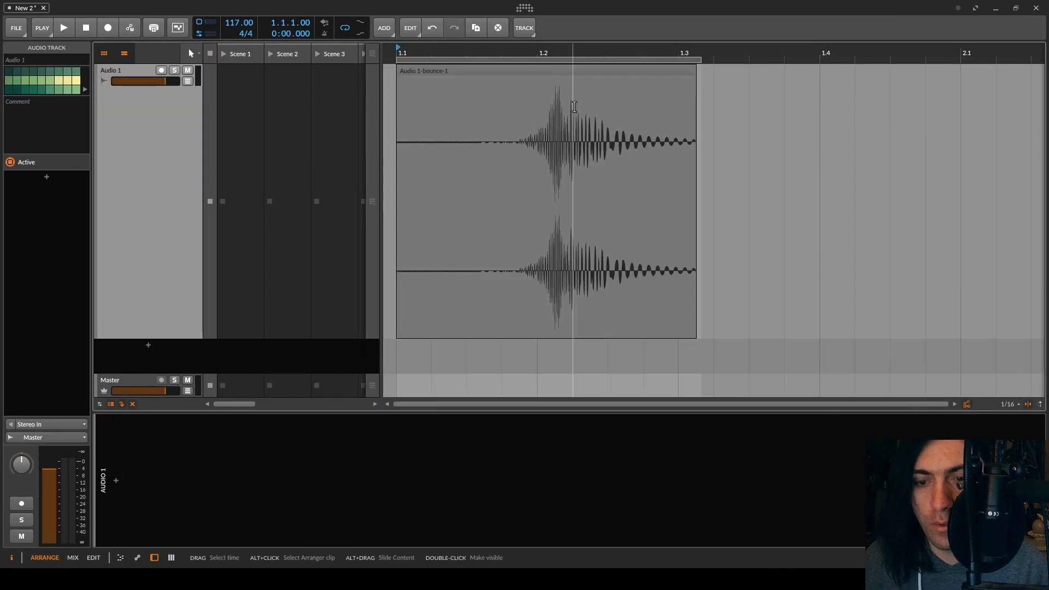
pyautogui.press('5')
pyautogui.click(516, 191)
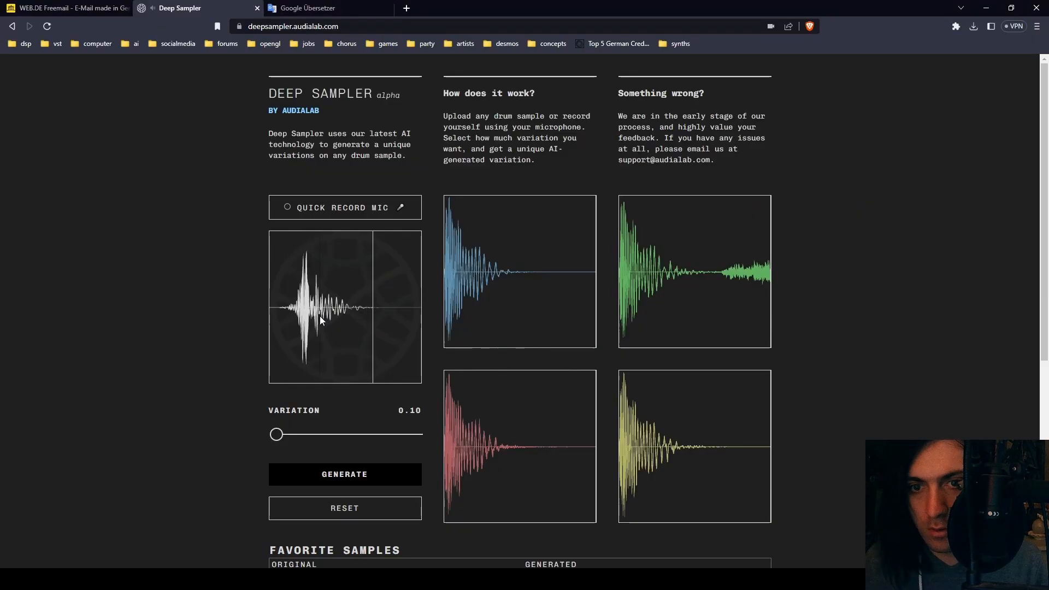
# Step: Generate variations of the newly loaded kick at variation 0.10 and play the original and the four results
pyautogui.click(350, 475)
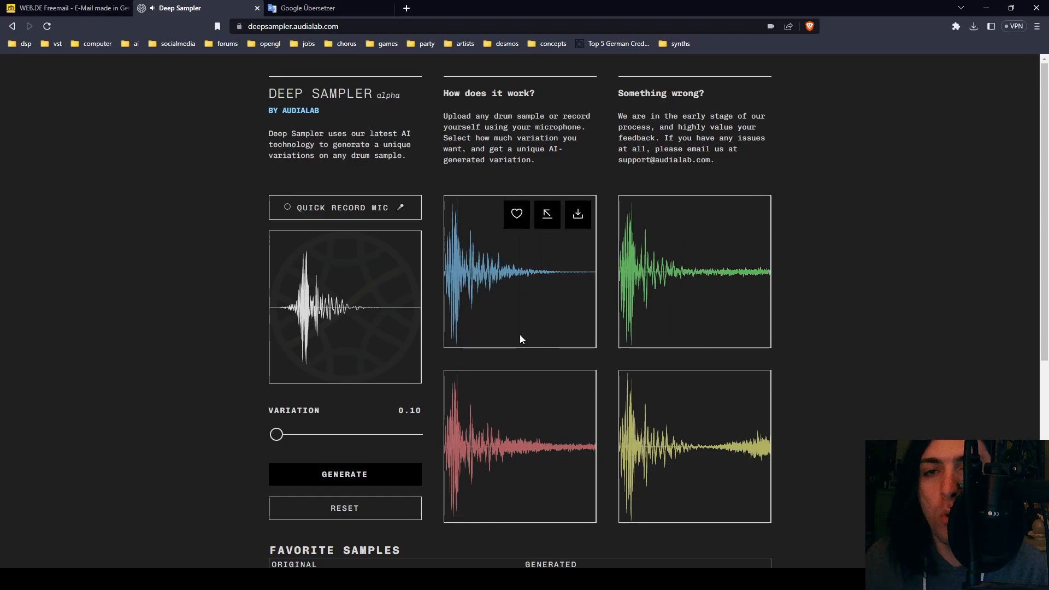
pyautogui.click(355, 336)
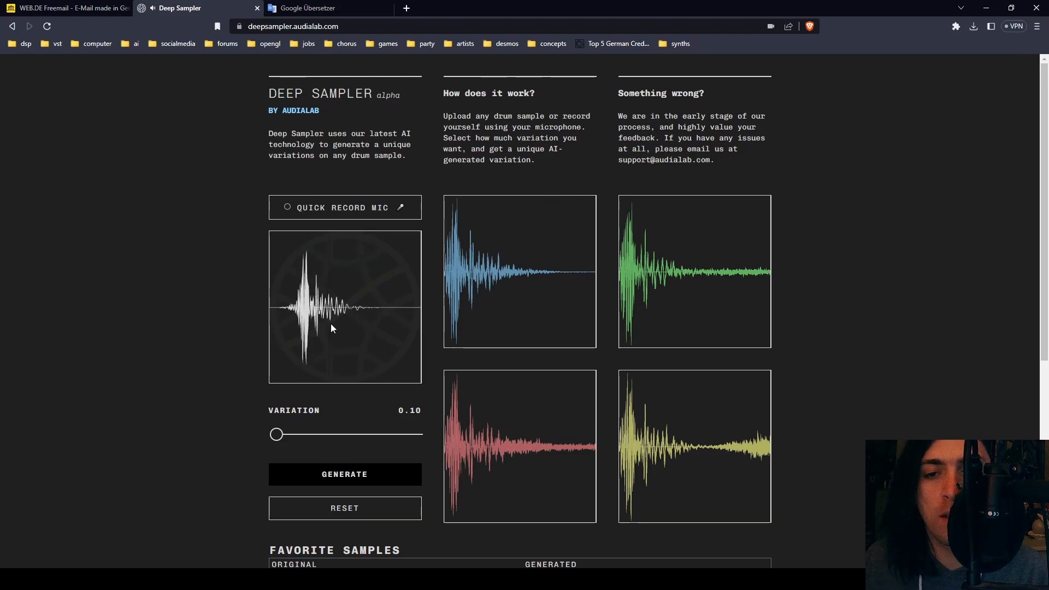
pyautogui.click(500, 328)
pyautogui.click(529, 464)
pyautogui.click(702, 471)
pyautogui.click(671, 280)
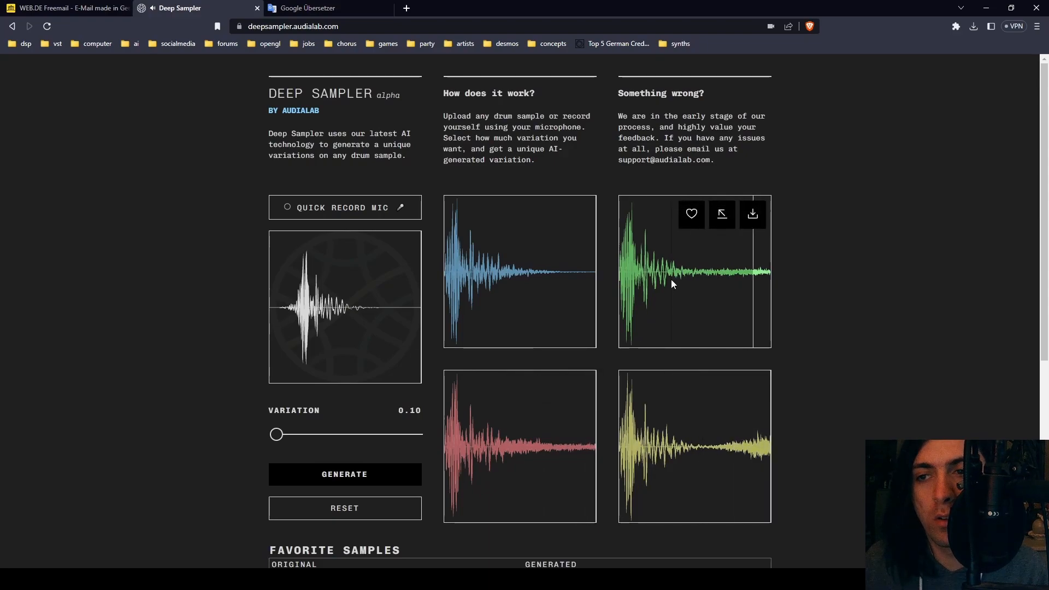
pyautogui.click(527, 416)
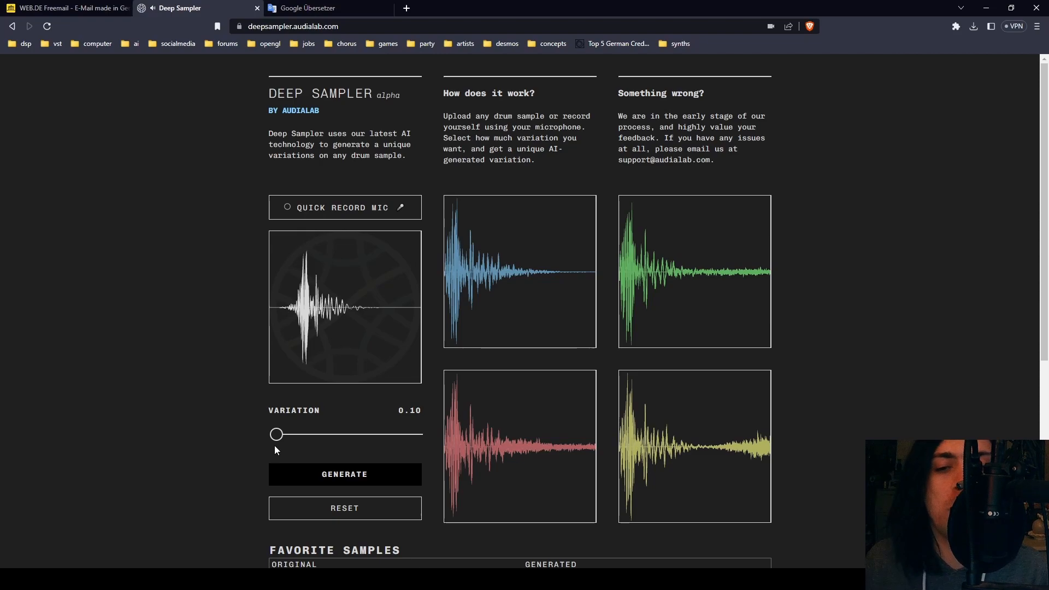
# Step: Raise the variation to 0.87, generate a new set from the kick and play its variations
pyautogui.moveTo(276, 435); pyautogui.dragTo(396, 435)
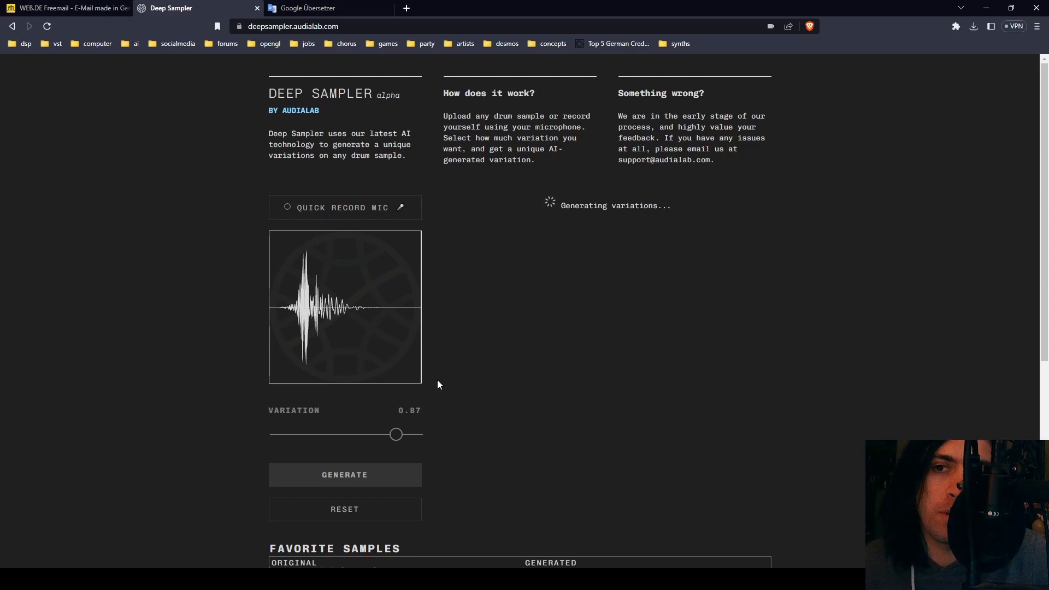
pyautogui.click(510, 283)
pyautogui.click(716, 295)
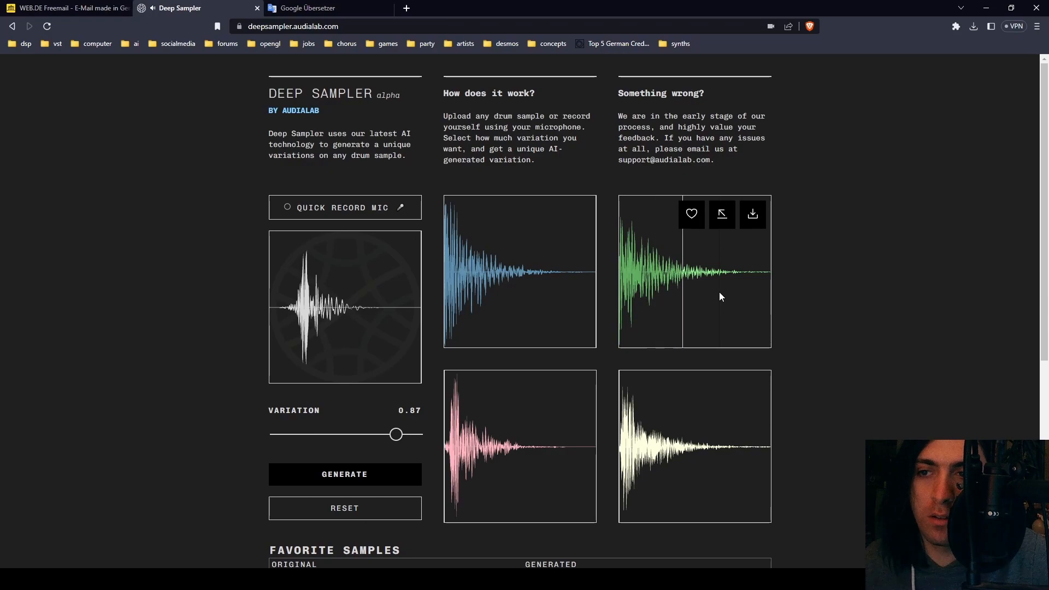
pyautogui.click(515, 427)
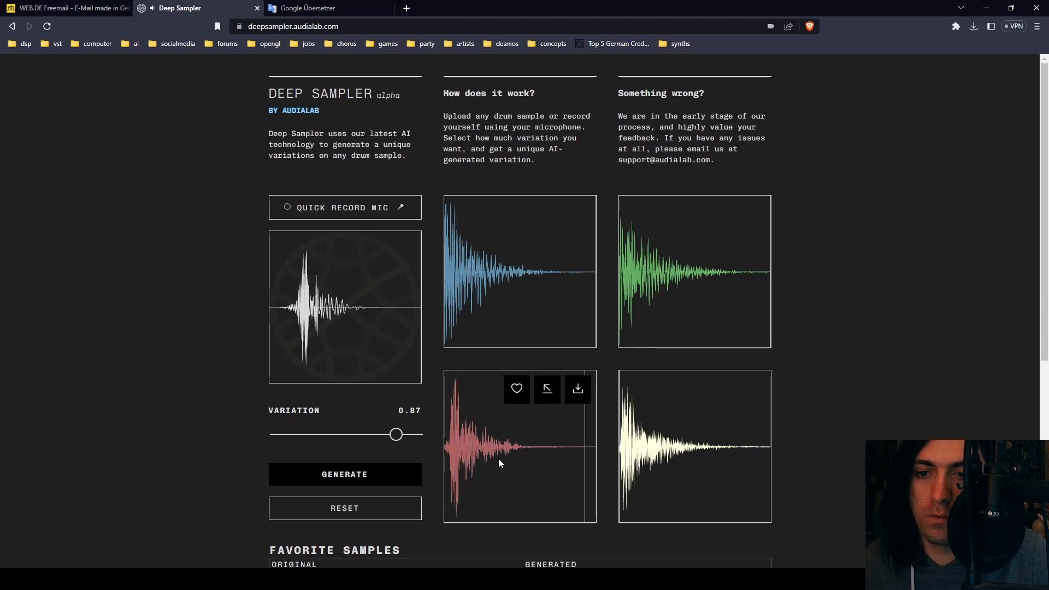
pyautogui.click(699, 460)
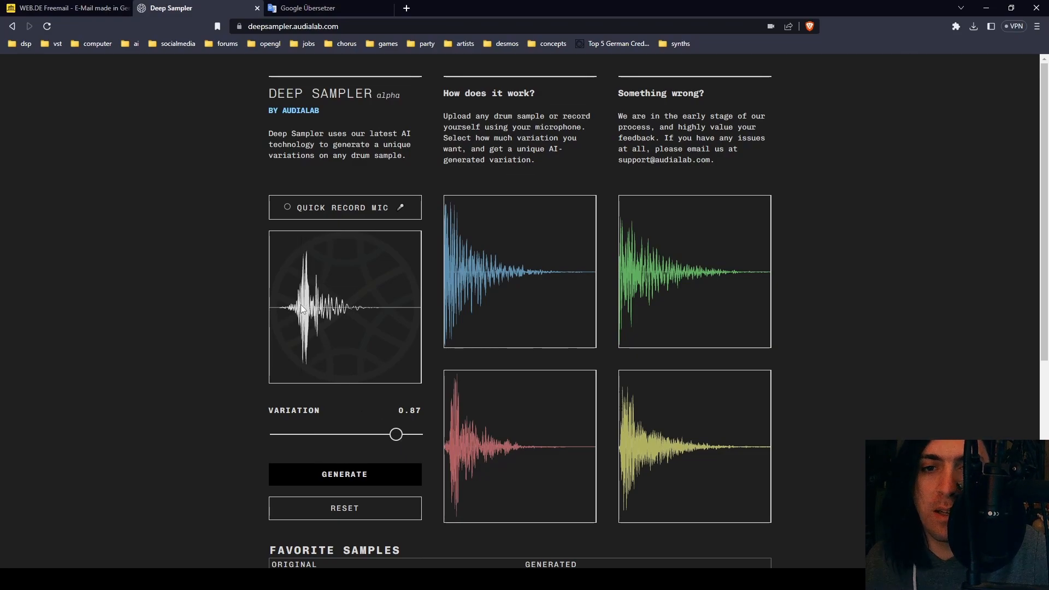
pyautogui.click(476, 418)
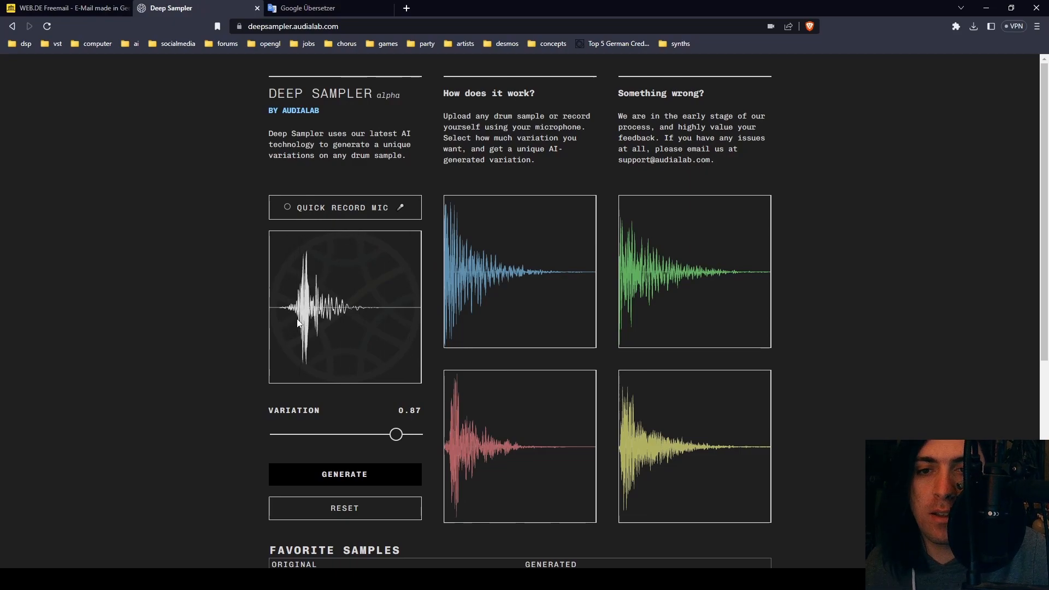
pyautogui.click(280, 303)
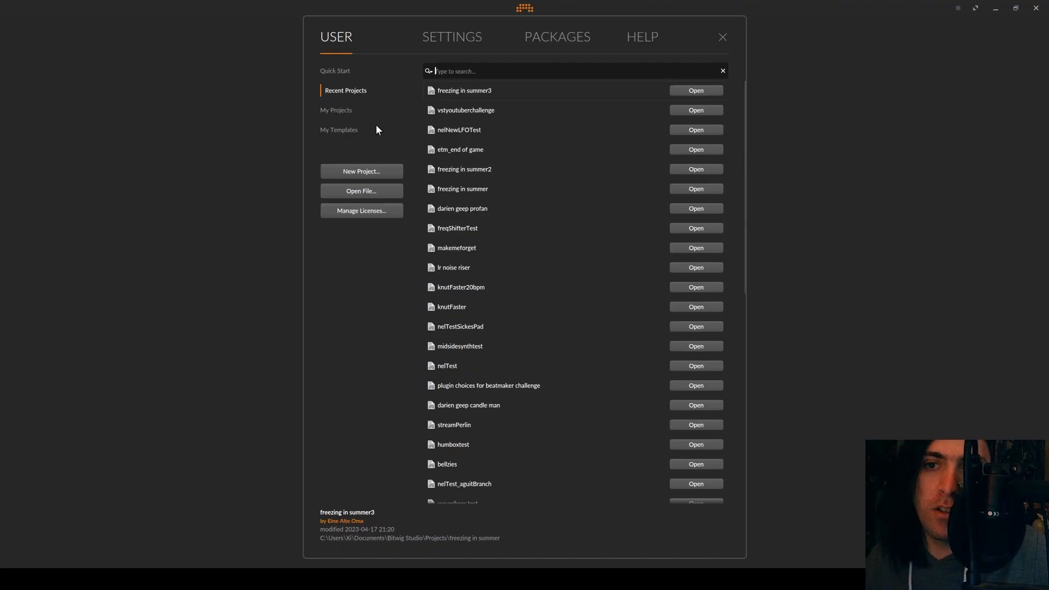
# Step: Open the vstyoutuberchallenge project in Bitwig, start its loop region at 20.4.1.00 and play the song
pyautogui.doubleClick(451, 109)
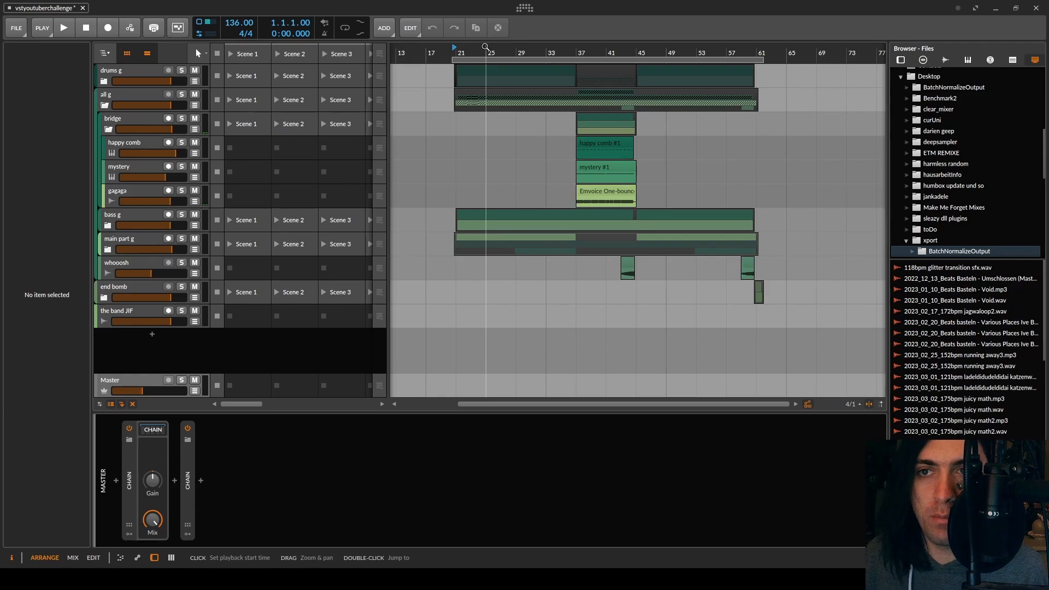
pyautogui.moveTo(485, 47); pyautogui.dragTo(483, 63)
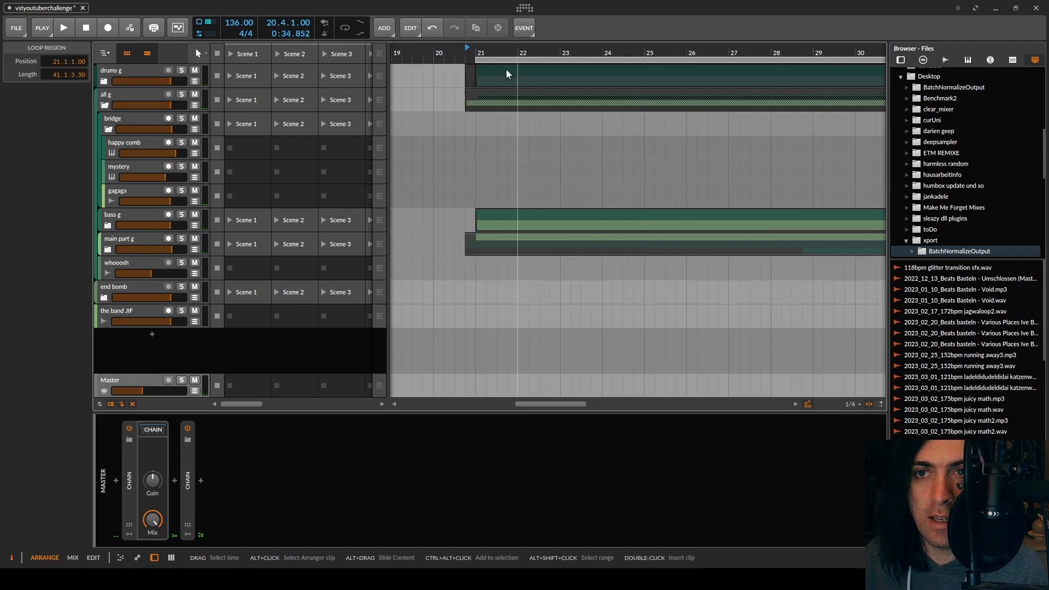
pyautogui.click(483, 61)
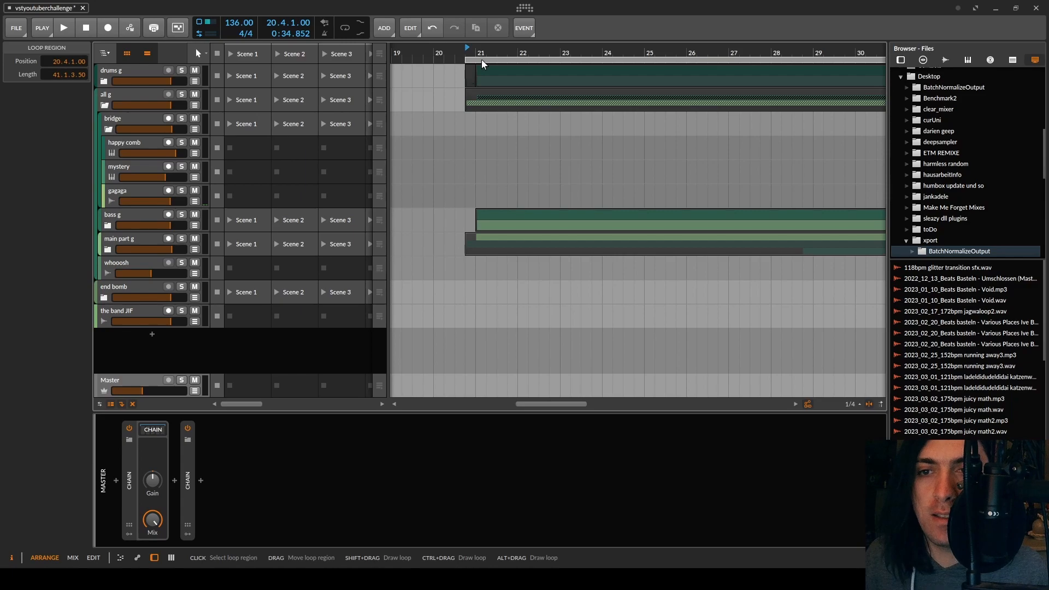
pyautogui.press('space')
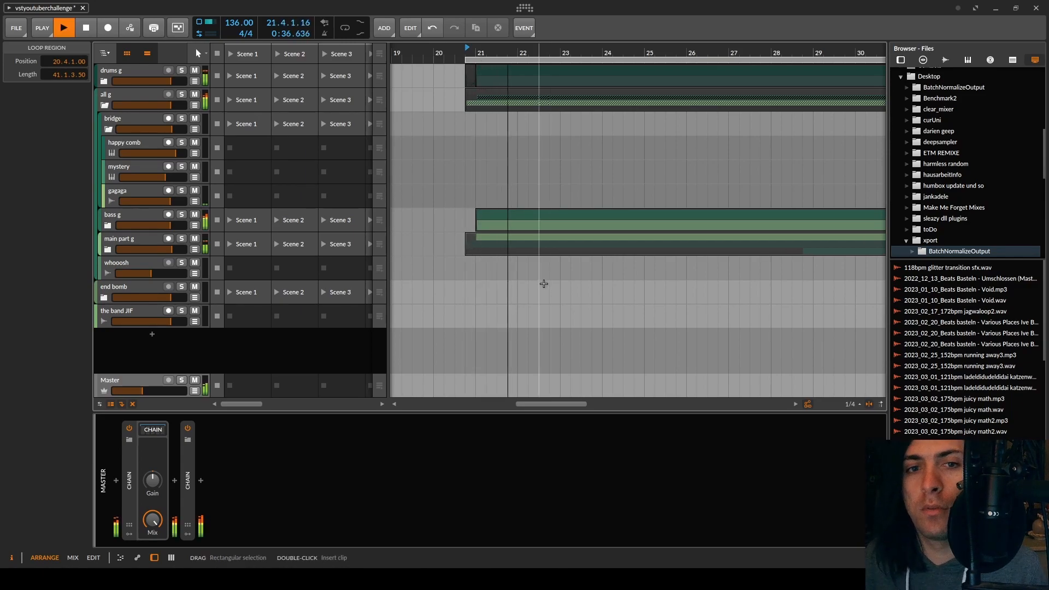
# Step: Solo the Emvoice One and adlips tracks inside main part g and loop one beat of vocals from 21.3.1.00
pyautogui.click(108, 250)
pyautogui.click(181, 288)
pyautogui.click(181, 311)
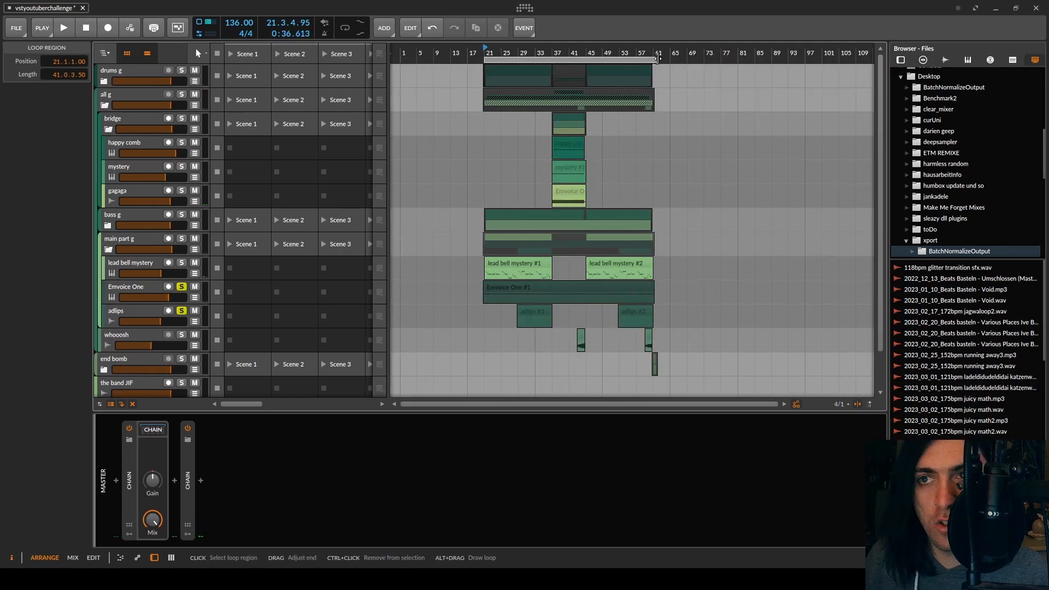
pyautogui.moveTo(657, 59)
pyautogui.mouseDown()
pyautogui.moveTo(421, 61)
pyautogui.moveTo(573, 63)
pyautogui.mouseUp()
pyautogui.press('space')
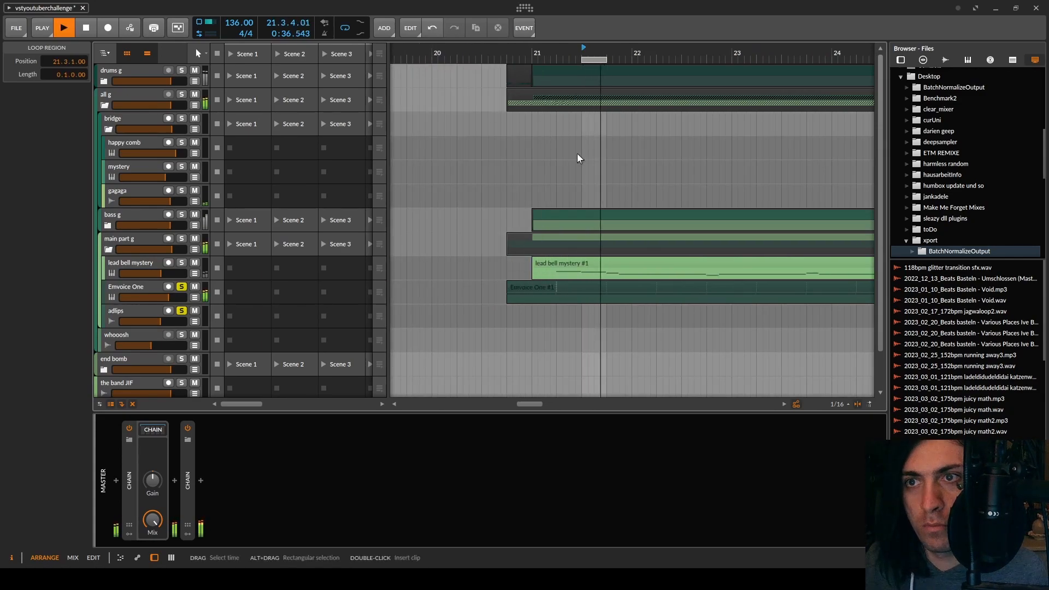
pyautogui.scroll(4, 579, 157)
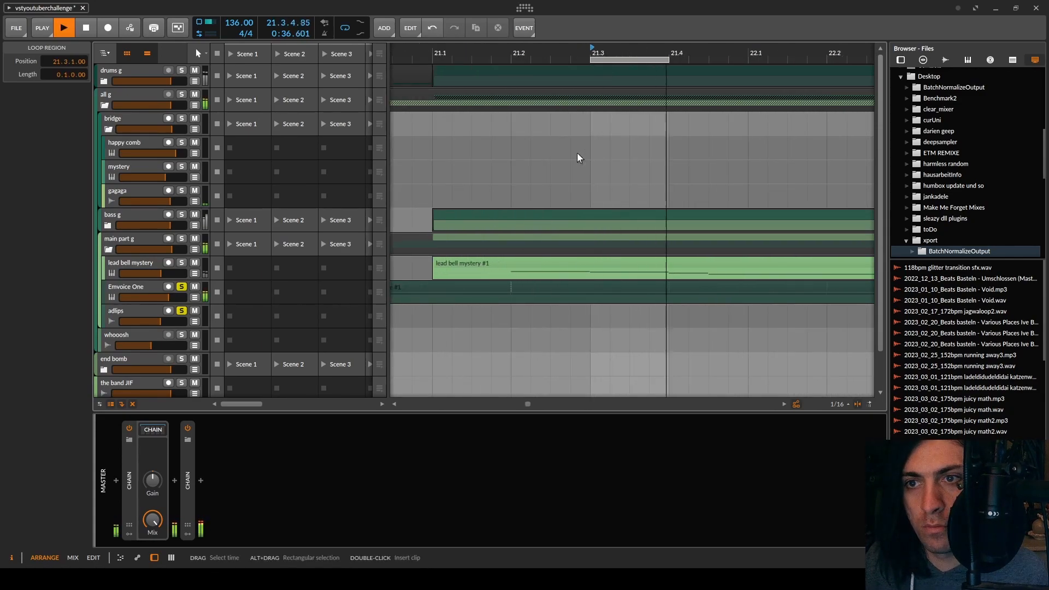
# Step: Export the looped vocal as emvoice one VOICE.flac, then load and play it in Deep Sampler
pyautogui.click(16, 28)
pyautogui.click(49, 169)
pyautogui.click(587, 473)
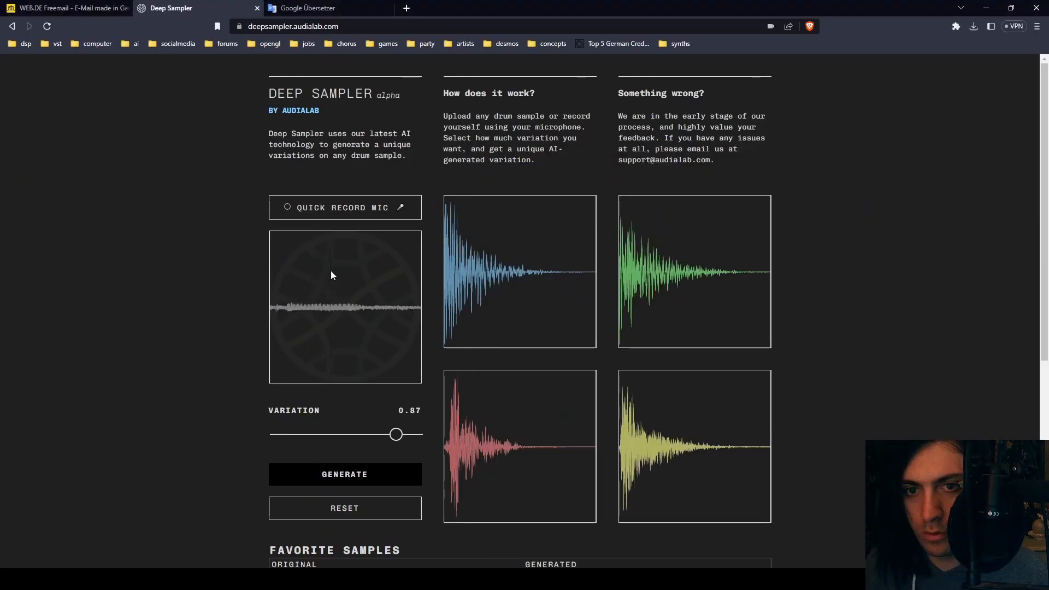
pyautogui.click(331, 271)
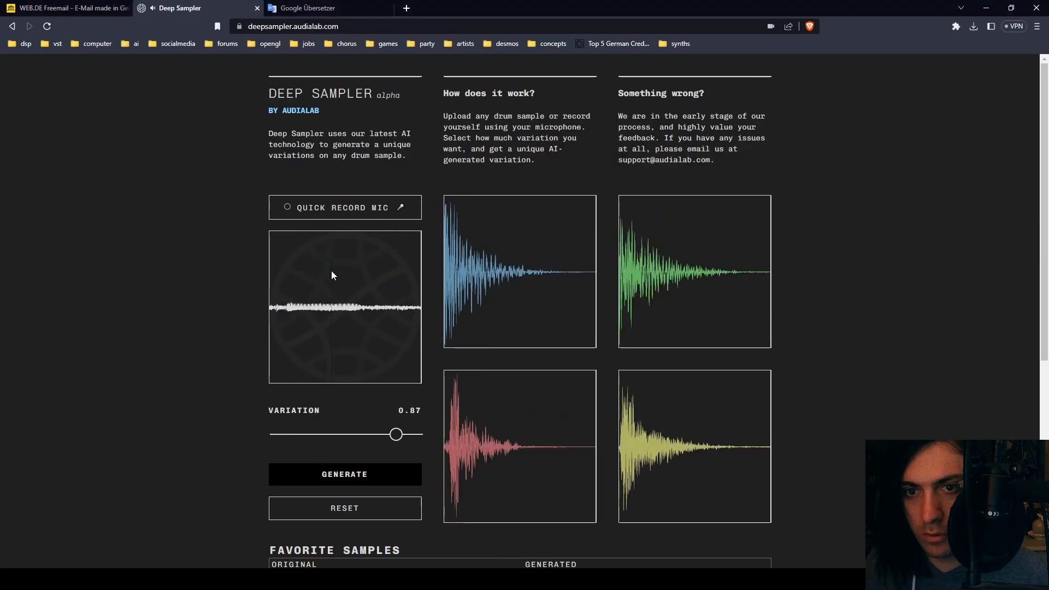
# Step: Set the variation to 0.10, generate variations of the vocal sample and play the results
pyautogui.moveTo(397, 435); pyautogui.dragTo(131, 438)
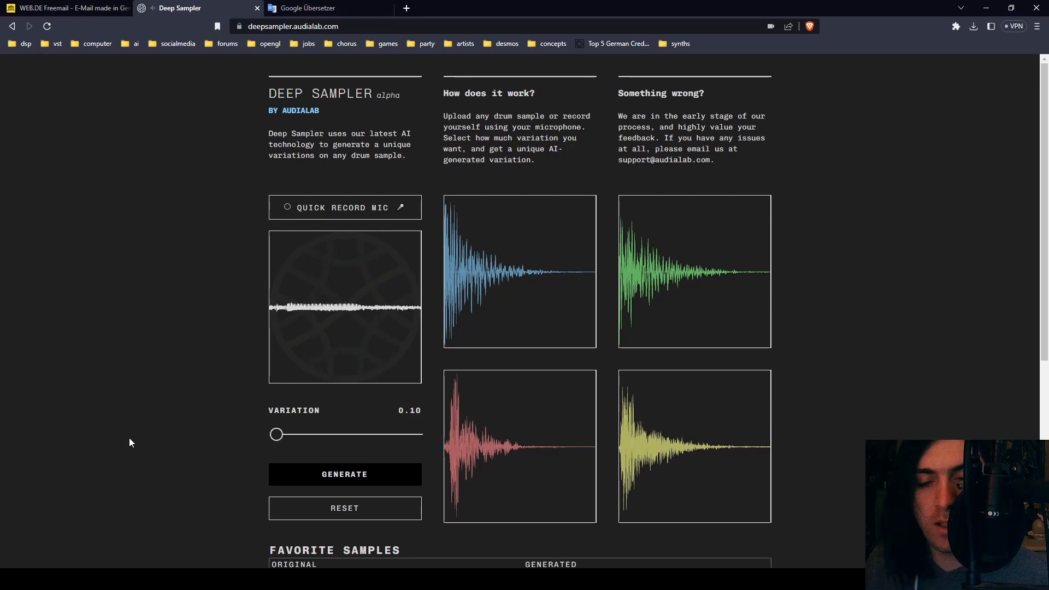
pyautogui.click(318, 476)
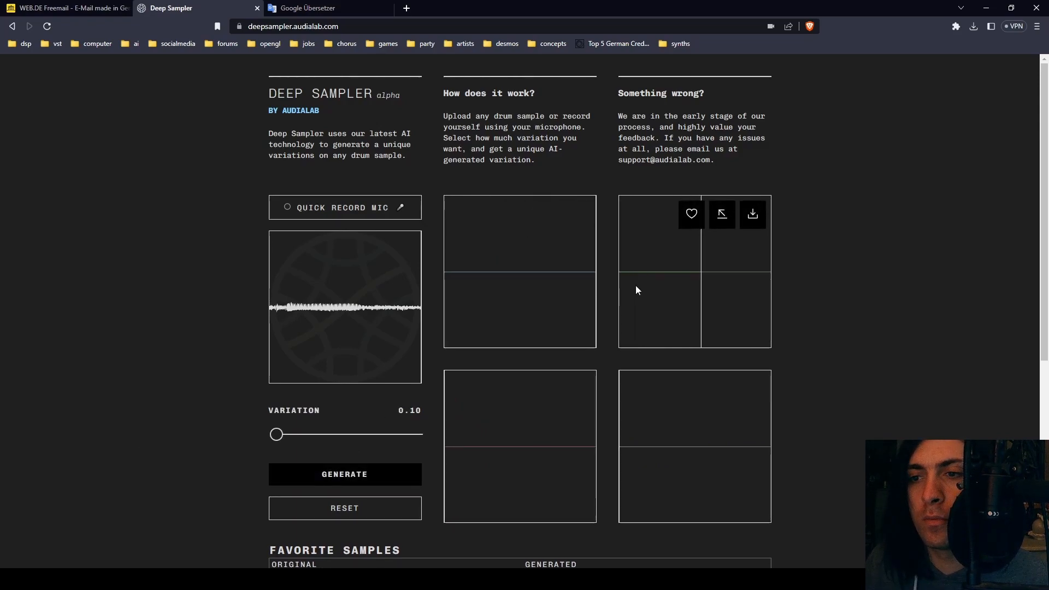
pyautogui.moveTo(680, 447)
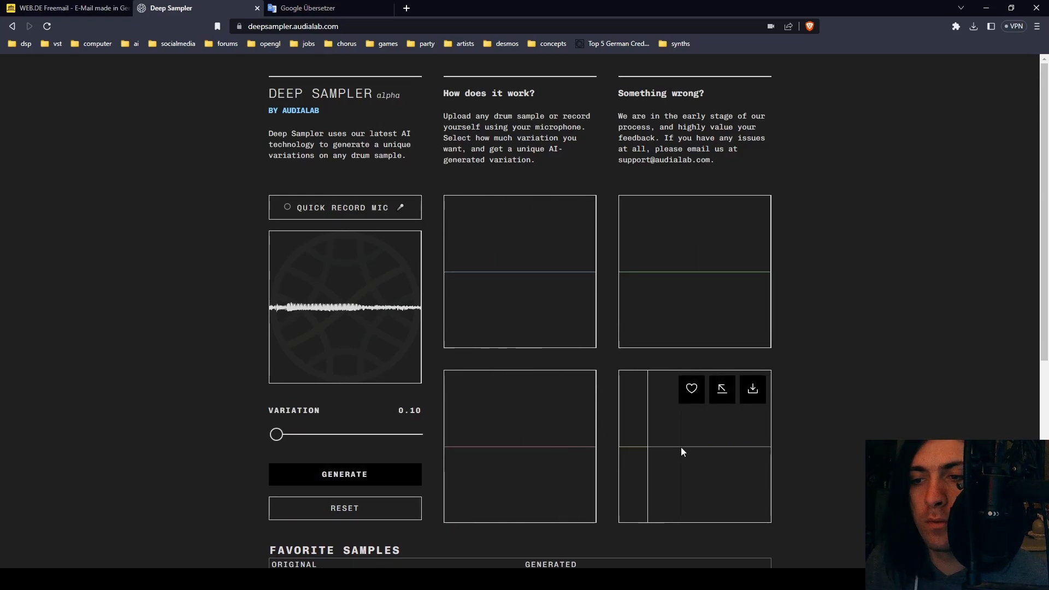
pyautogui.moveTo(657, 295)
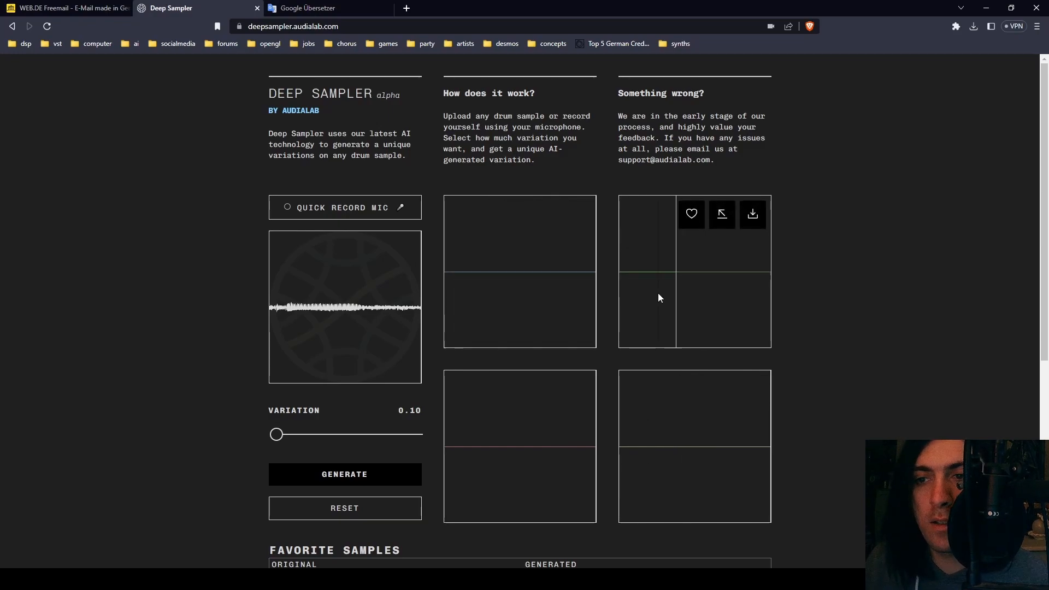
pyautogui.moveTo(662, 468)
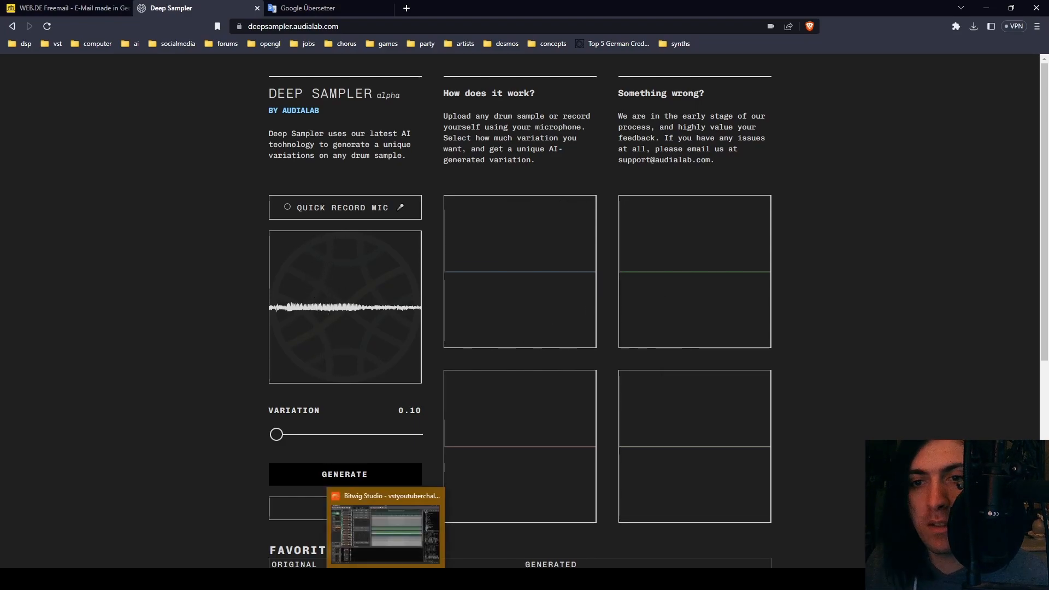
# Step: Switch to Bitwig's new project holding the emvoice one VOICE clip, raise the clip's gain to +18.1 dB and play it
pyautogui.click(386, 579)
pyautogui.scroll(-5, 603, 196)
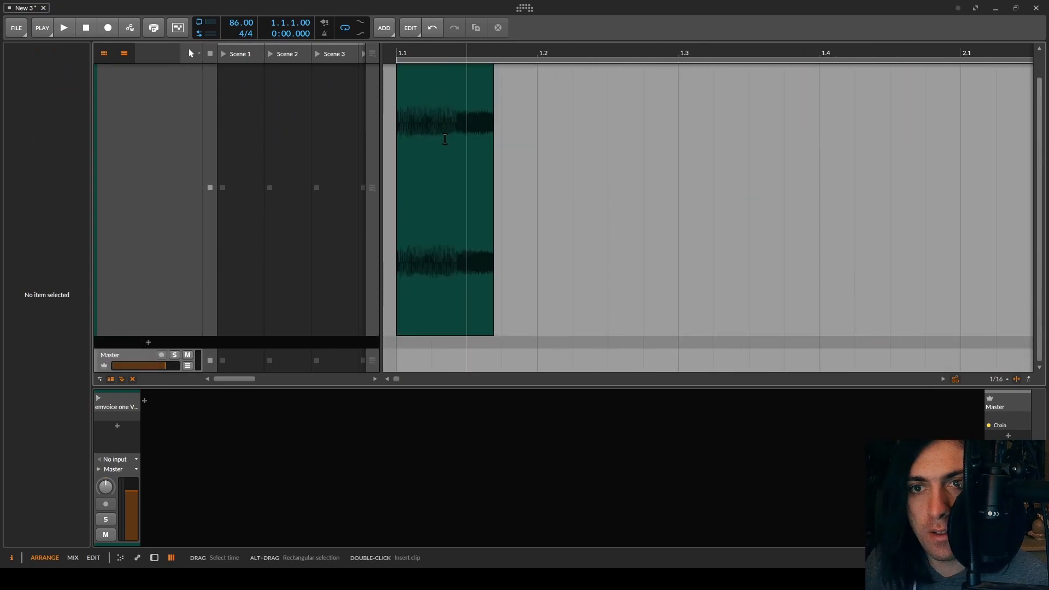
pyautogui.scroll(1, 404, 117)
pyautogui.scroll(4, 407, 106)
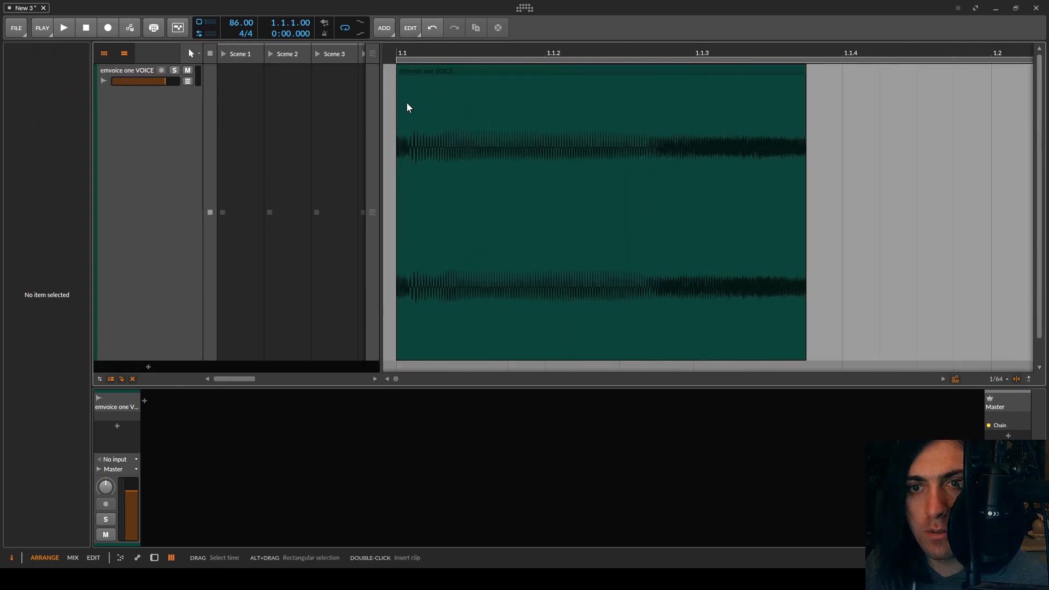
pyautogui.scroll(1, 407, 107)
pyautogui.click(565, 104)
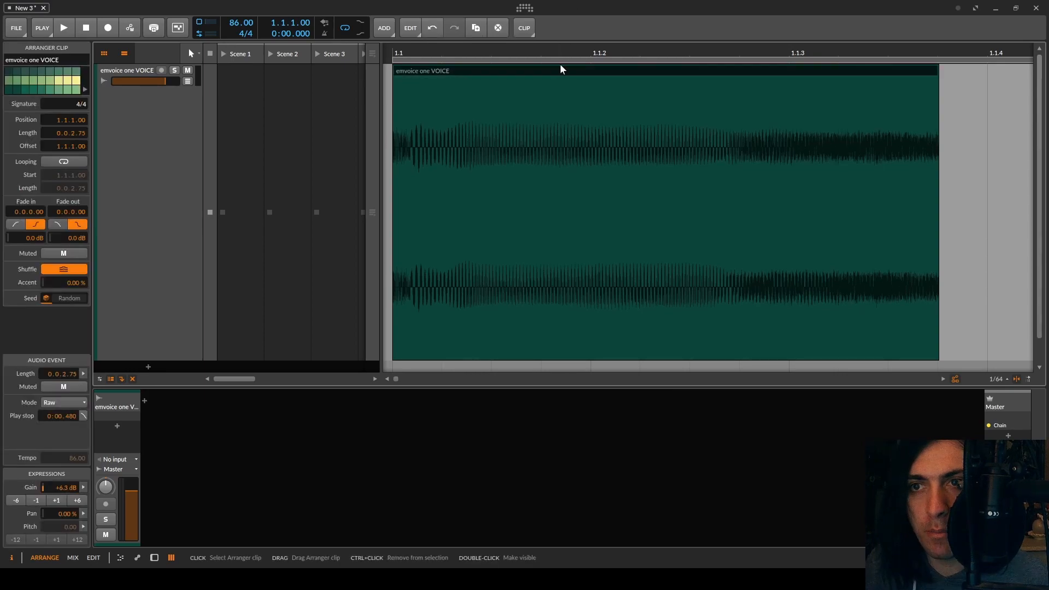
pyautogui.moveTo(555, 79); pyautogui.dragTo(537, 80)
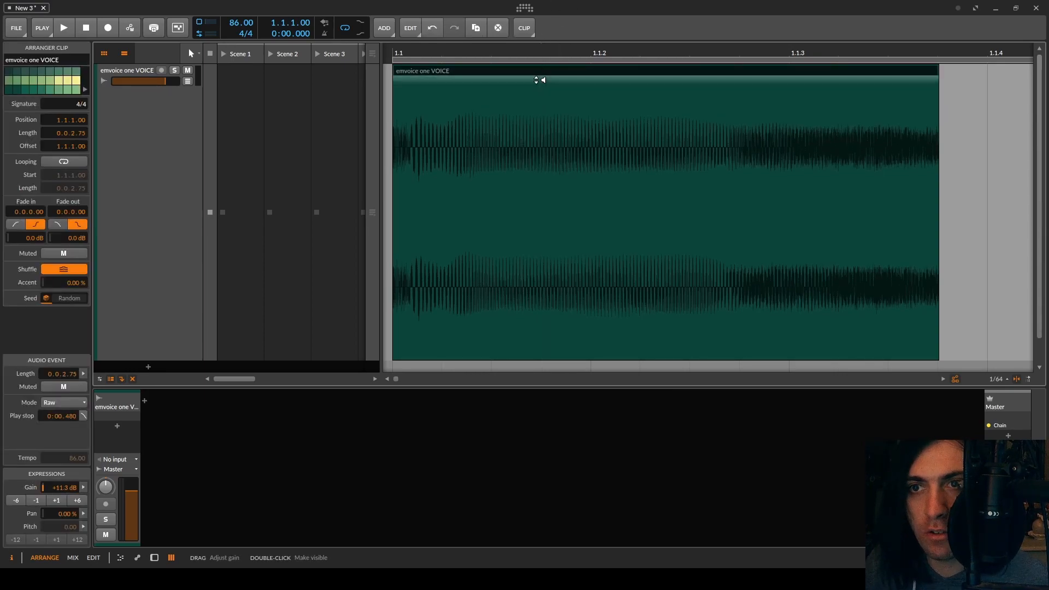
pyautogui.moveTo(551, 3); pyautogui.dragTo(551, 2)
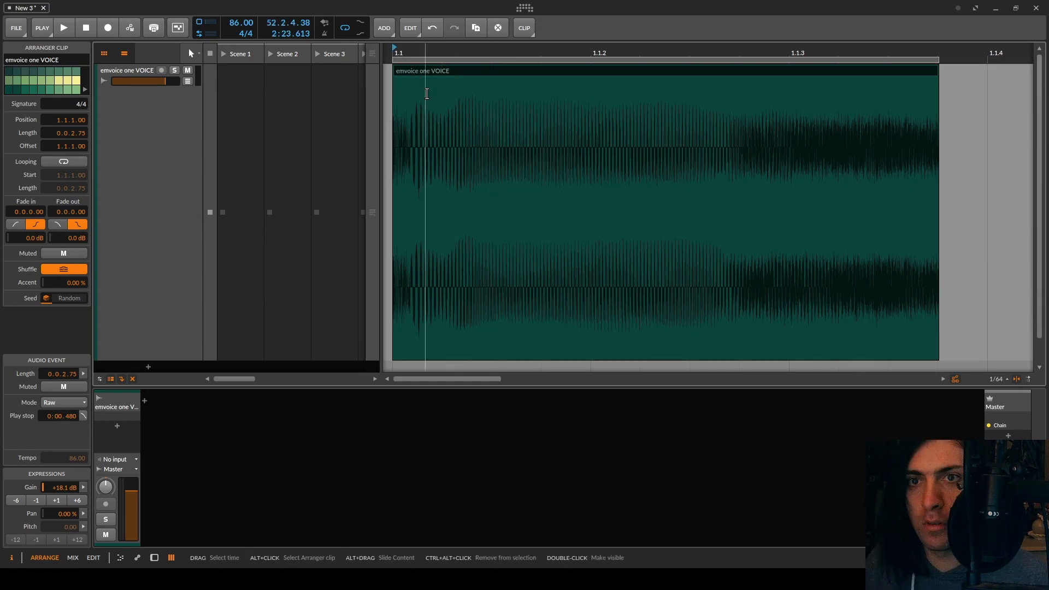
pyautogui.press('space')
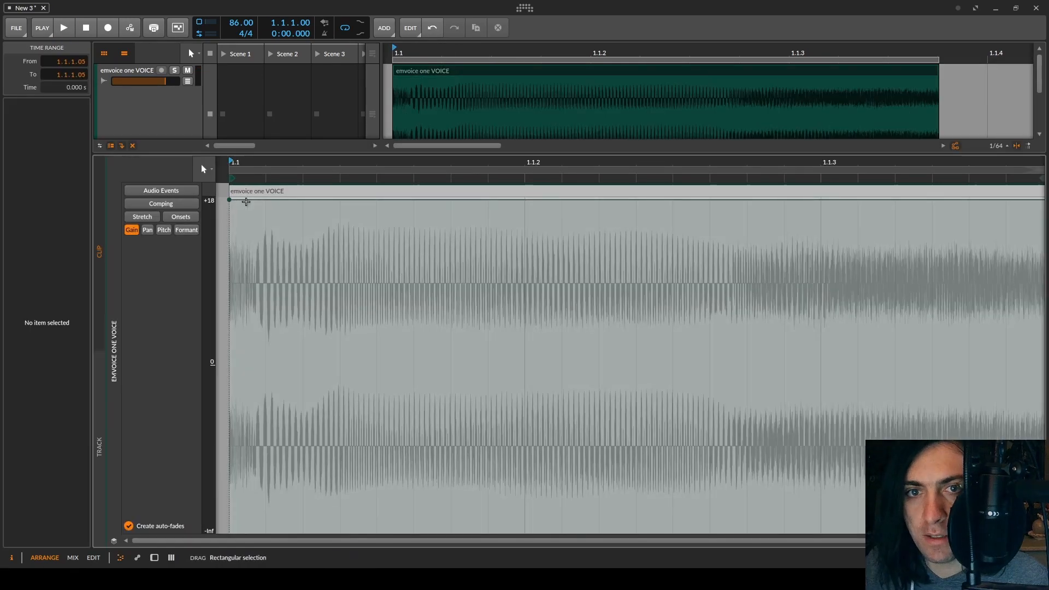
# Step: Add a gain point just after the vocal clip's start, pull the first point down as a fade-in and preview it
pyautogui.click(244, 201)
pyautogui.moveTo(229, 201); pyautogui.dragTo(230, 323)
pyautogui.press('space')
pyautogui.press('space')
pyautogui.press('space')
pyautogui.press('space')
# Step: Shape the vocal's gain curve with a mid-clip dip, a lower second peak, a fade-out and a +15.3 dB point near the start
pyautogui.moveTo(658, 200); pyautogui.dragTo(733, 242)
pyautogui.moveTo(1038, 242); pyautogui.dragTo(1042, 480)
pyautogui.press('space')
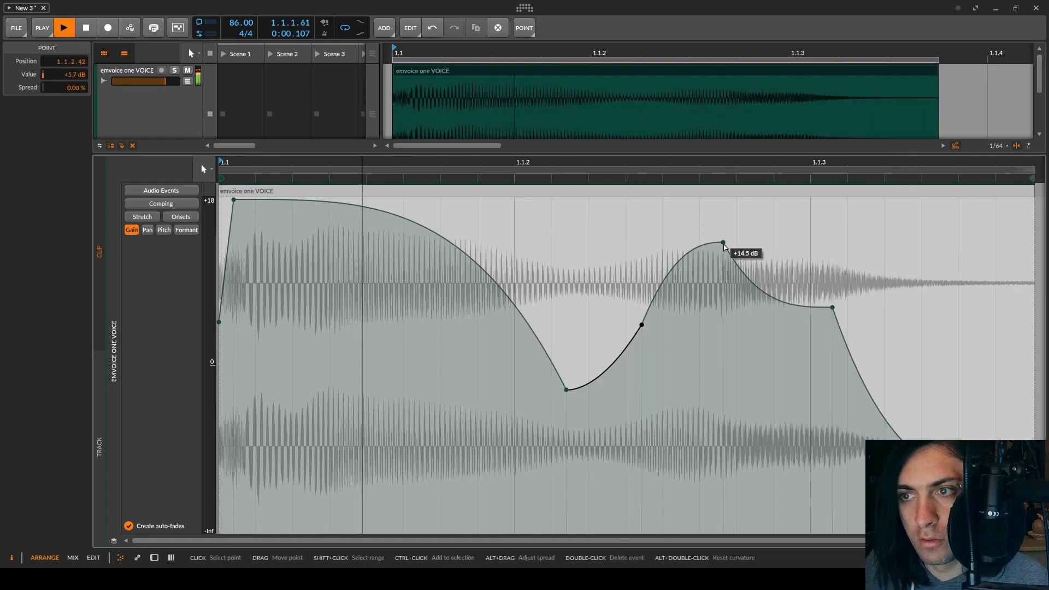
pyautogui.moveTo(722, 242); pyautogui.dragTo(722, 283)
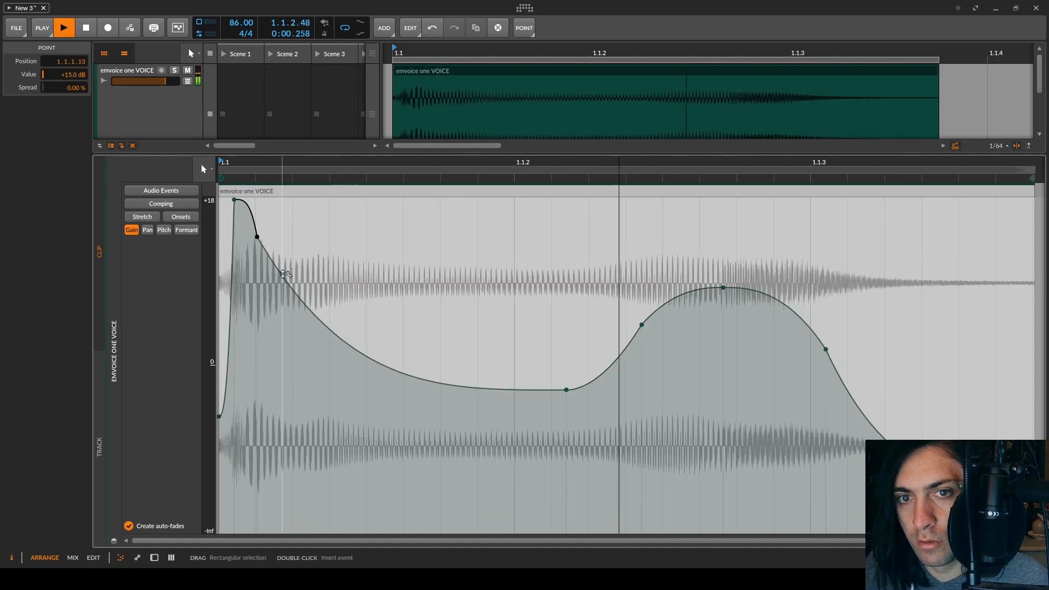
pyautogui.moveTo(283, 273); pyautogui.dragTo(258, 233)
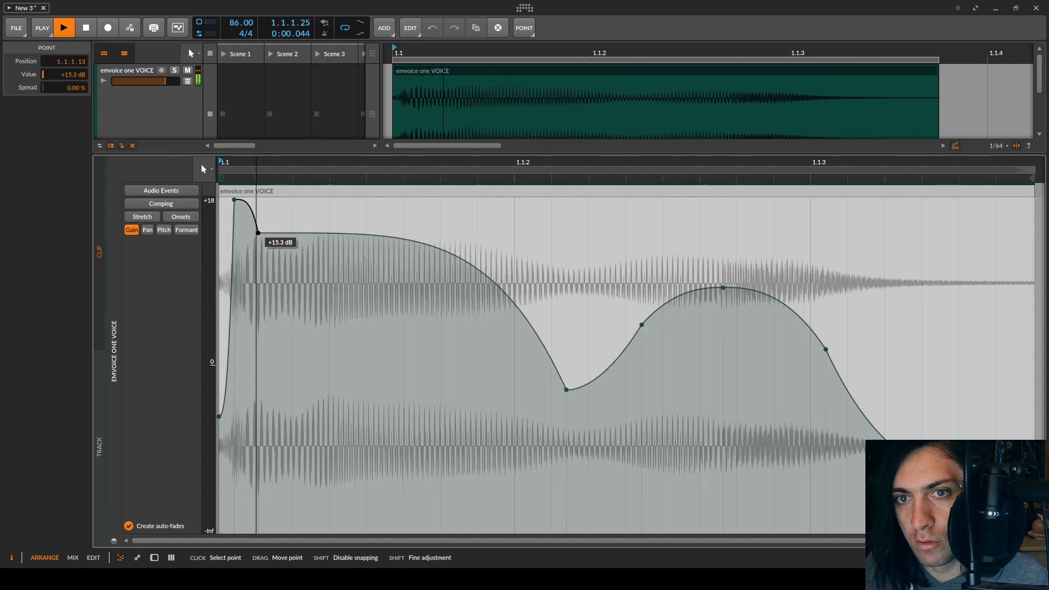
# Step: Close the clip editor and export the shaped vocal as emvoice one VOICEdyn.flac
pyautogui.moveTo(279, 152); pyautogui.dragTo(389, 362)
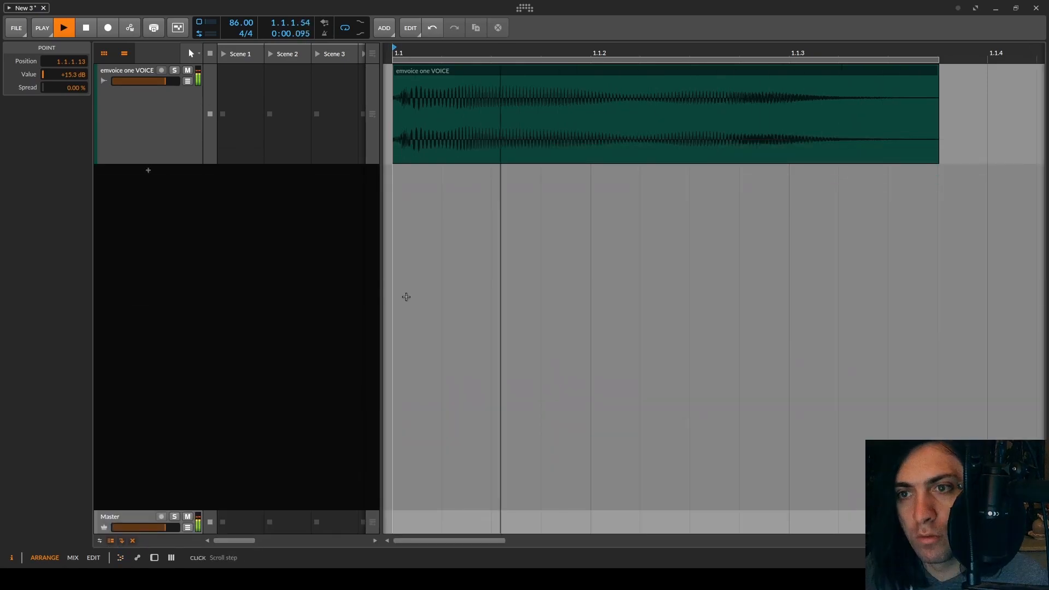
pyautogui.click(16, 28)
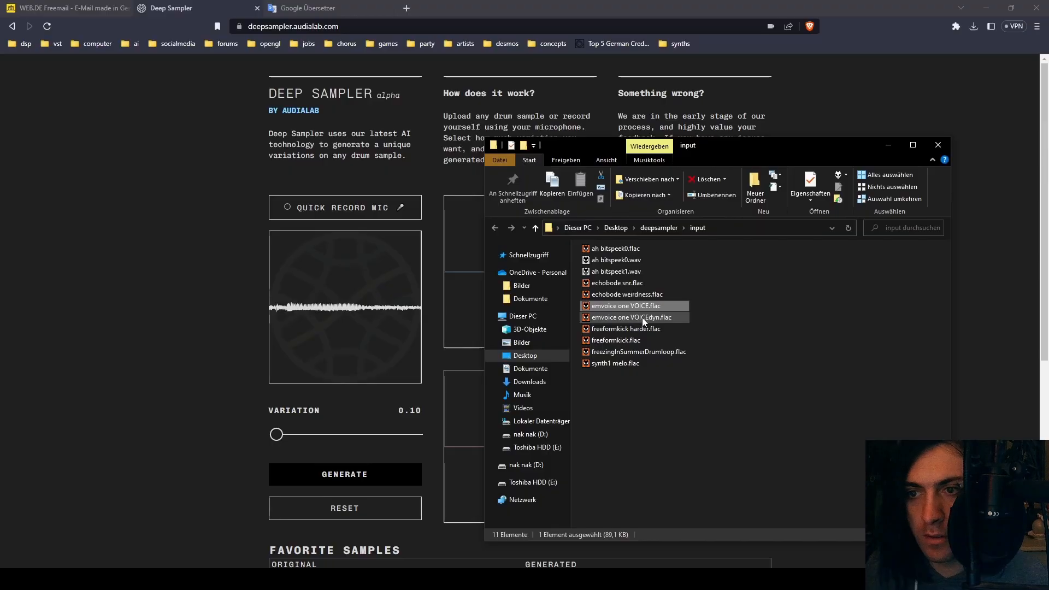
# Step: Load emvoice one VOICEdyn.flac into Deep Sampler from the input folder and play its generated variations
pyautogui.moveTo(642, 316); pyautogui.dragTo(310, 316)
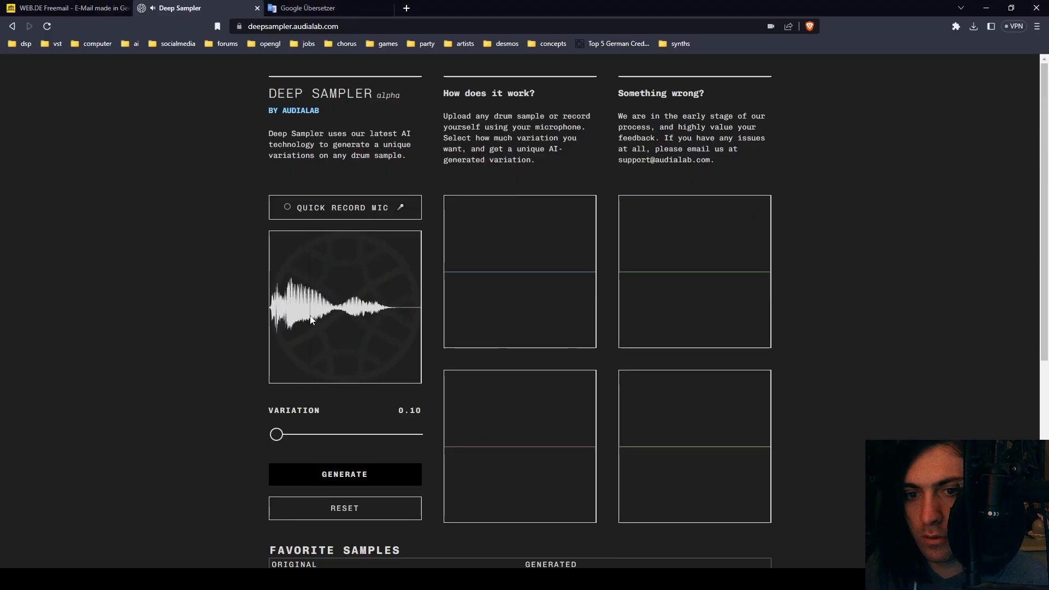
pyautogui.click(493, 290)
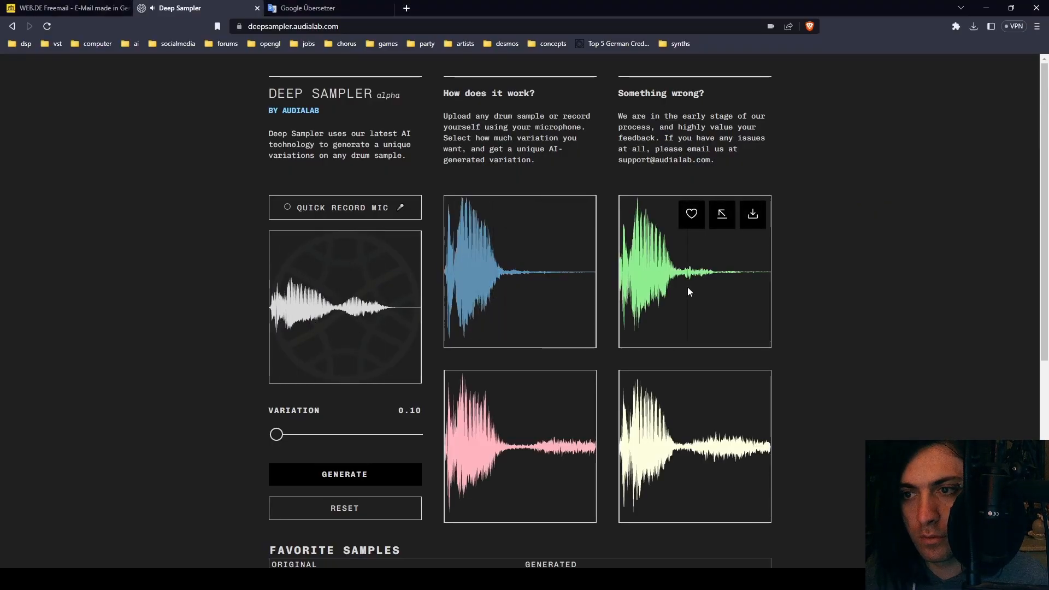
pyautogui.click(688, 289)
pyautogui.click(686, 454)
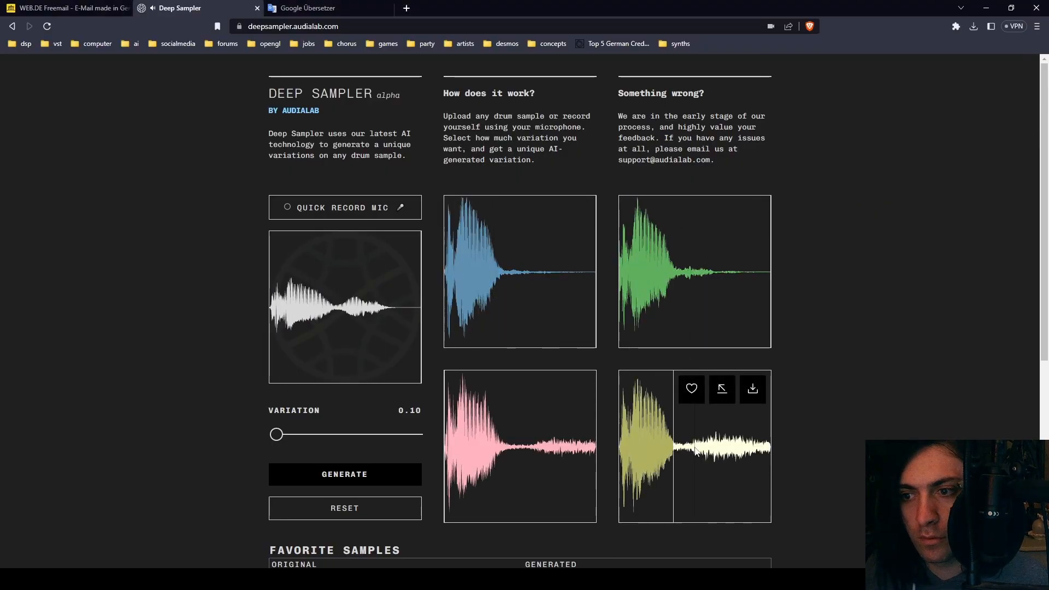
pyautogui.click(568, 454)
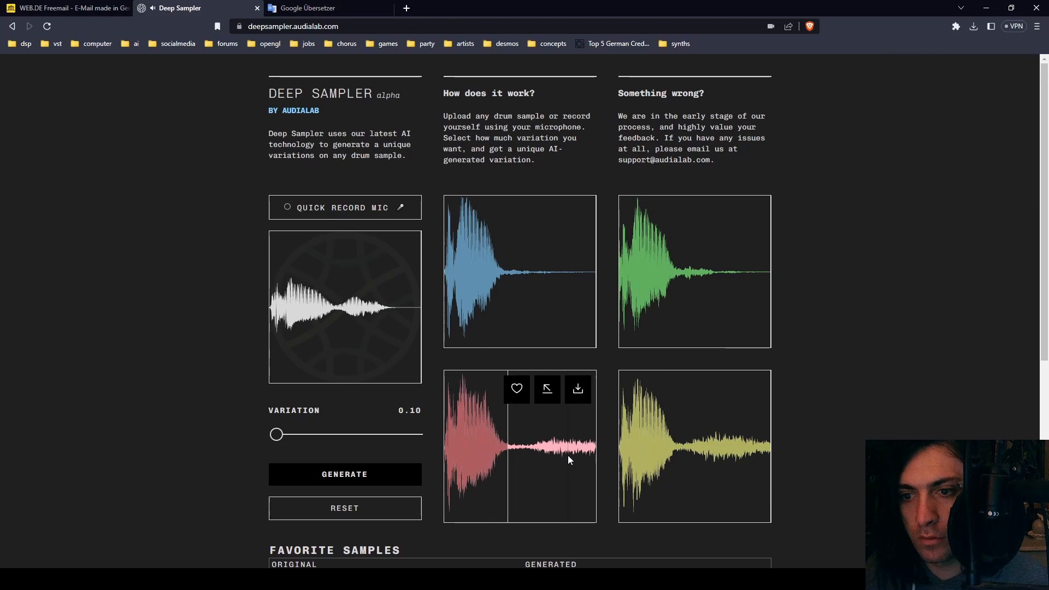
pyautogui.click(525, 453)
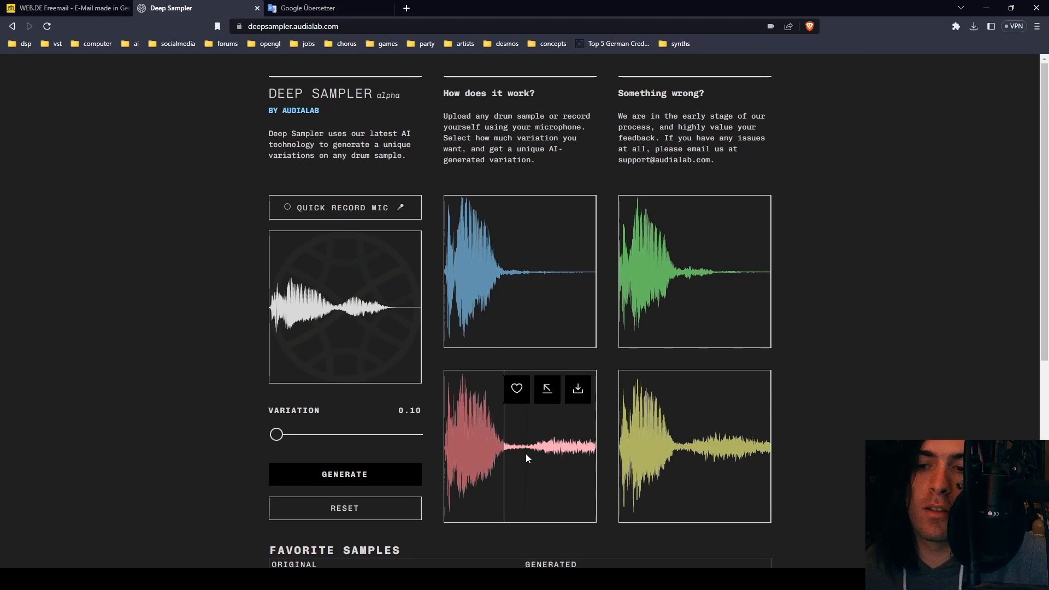
pyautogui.click(525, 454)
pyautogui.click(526, 454)
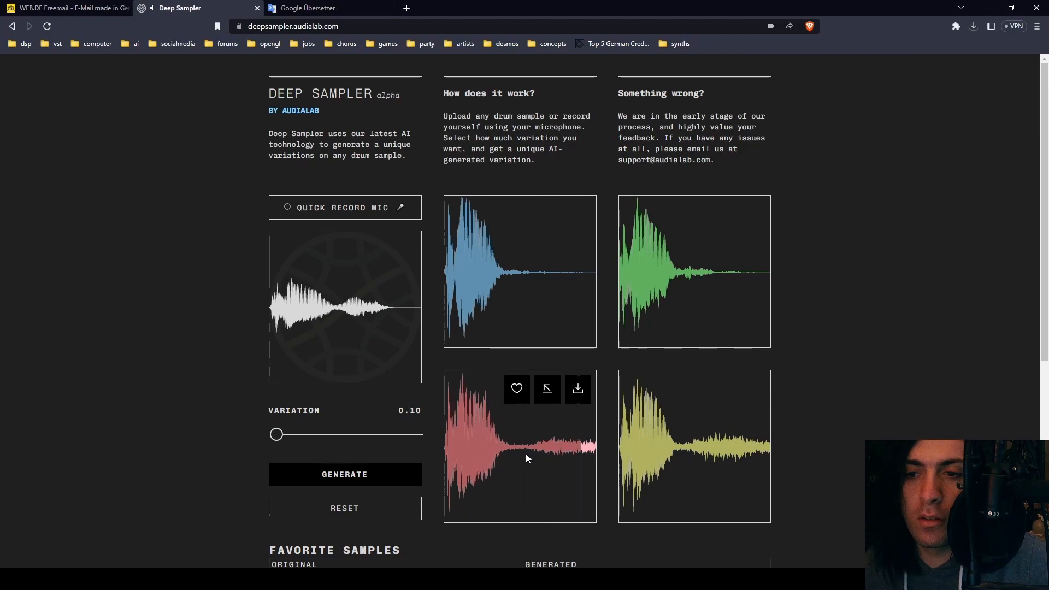
# Step: Regenerate the vocal variations at 0.10, play all four and download the pink one
pyautogui.click(396, 471)
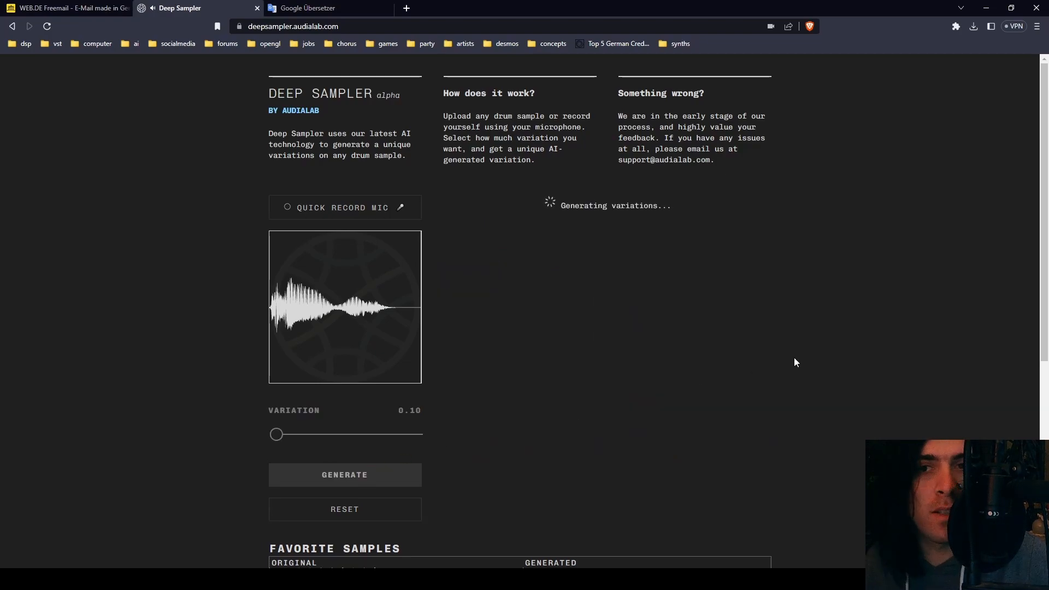
pyautogui.click(588, 309)
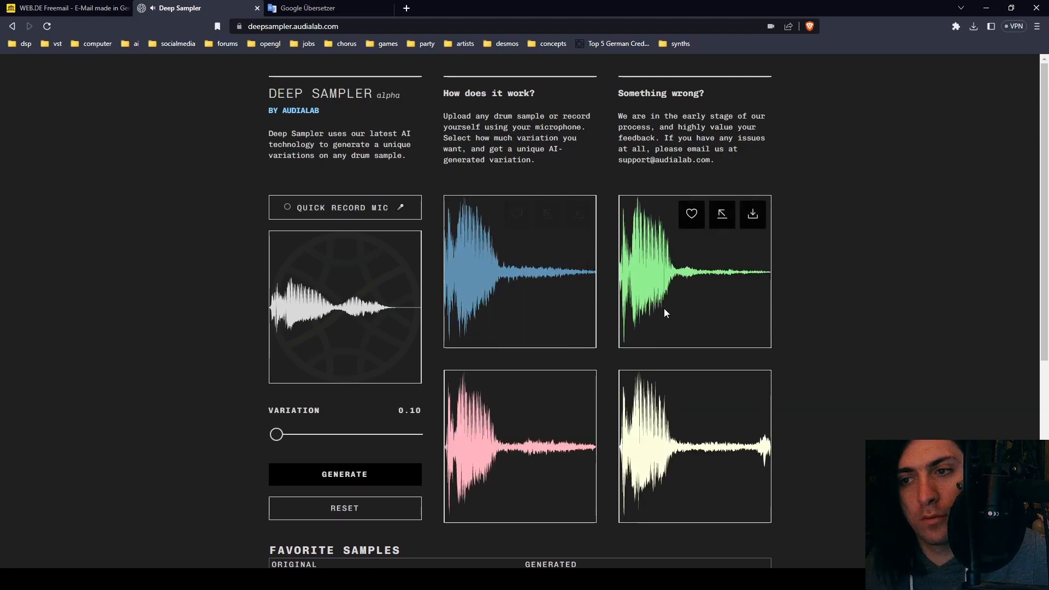
pyautogui.click(664, 308)
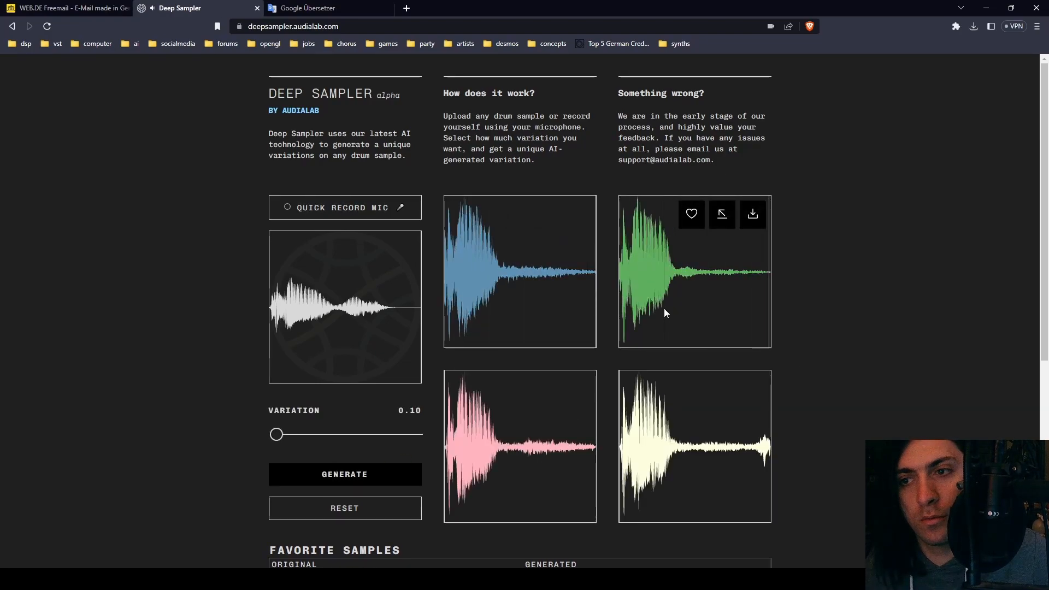
pyautogui.click(685, 476)
pyautogui.click(533, 476)
pyautogui.click(581, 385)
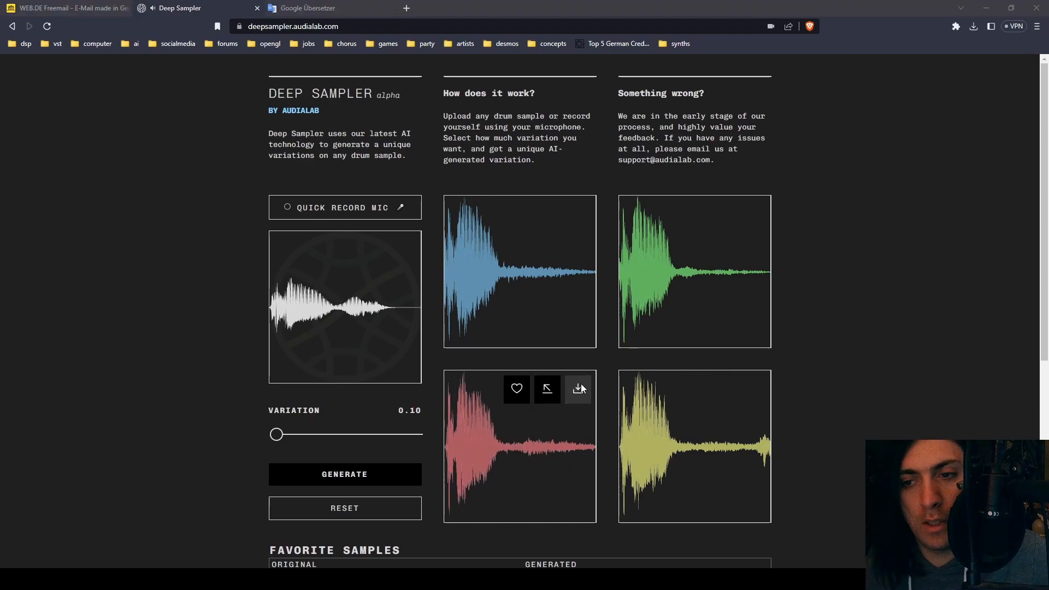
pyautogui.press('Return')
# Step: Set the variation to 0.66, generate new vocal variations and play all four
pyautogui.moveTo(276, 434); pyautogui.dragTo(345, 434)
pyautogui.click(367, 474)
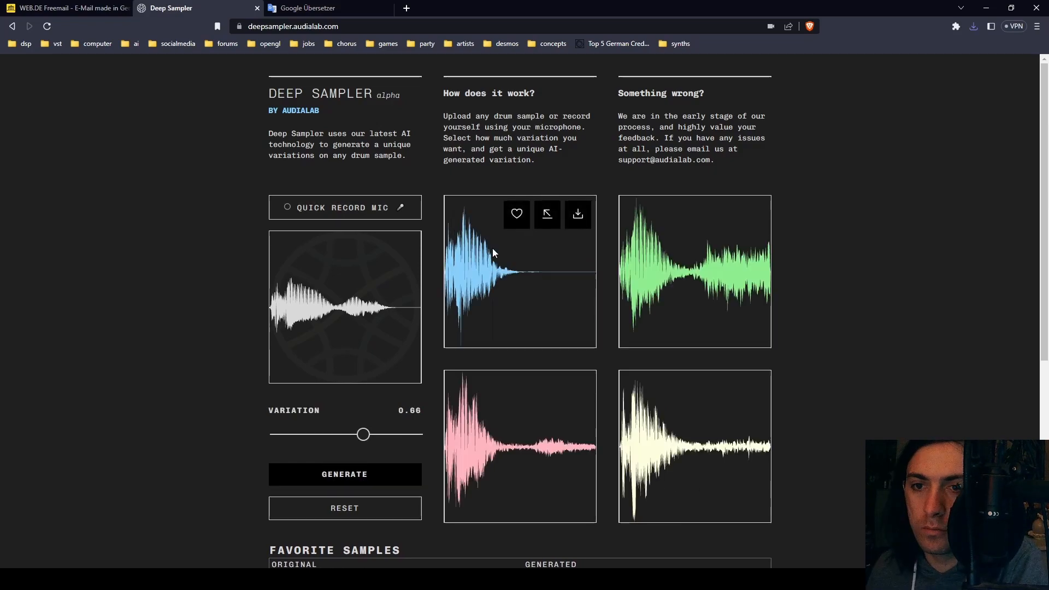
pyautogui.click(494, 249)
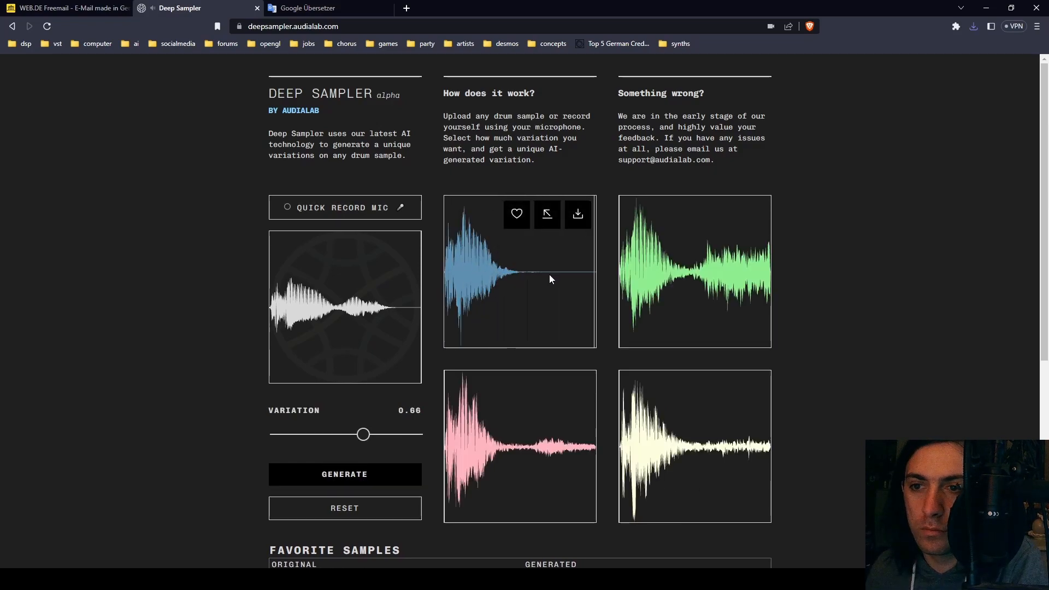
pyautogui.click(660, 288)
pyautogui.click(519, 424)
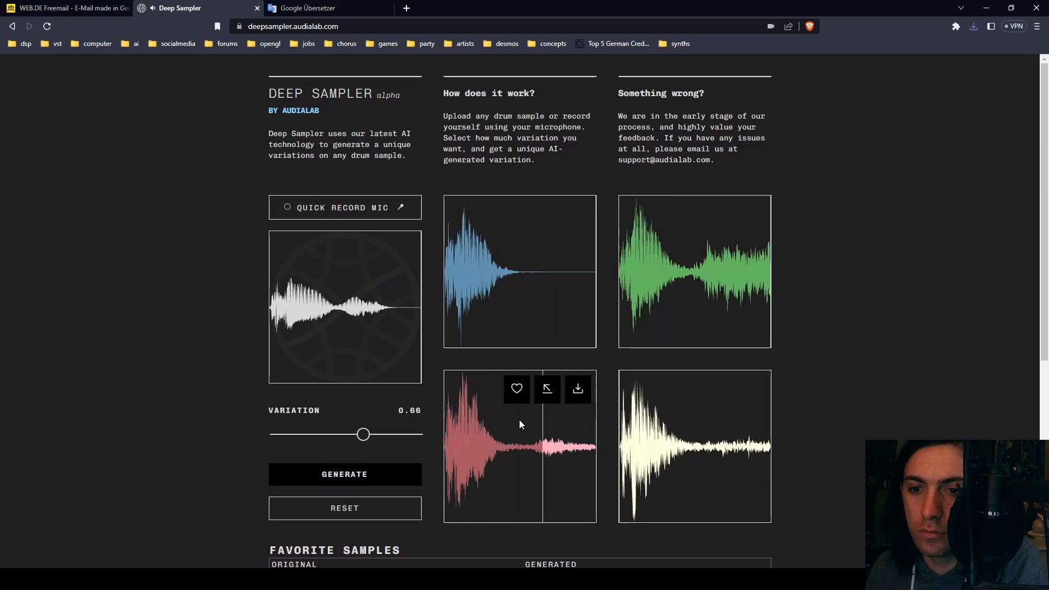
pyautogui.click(674, 430)
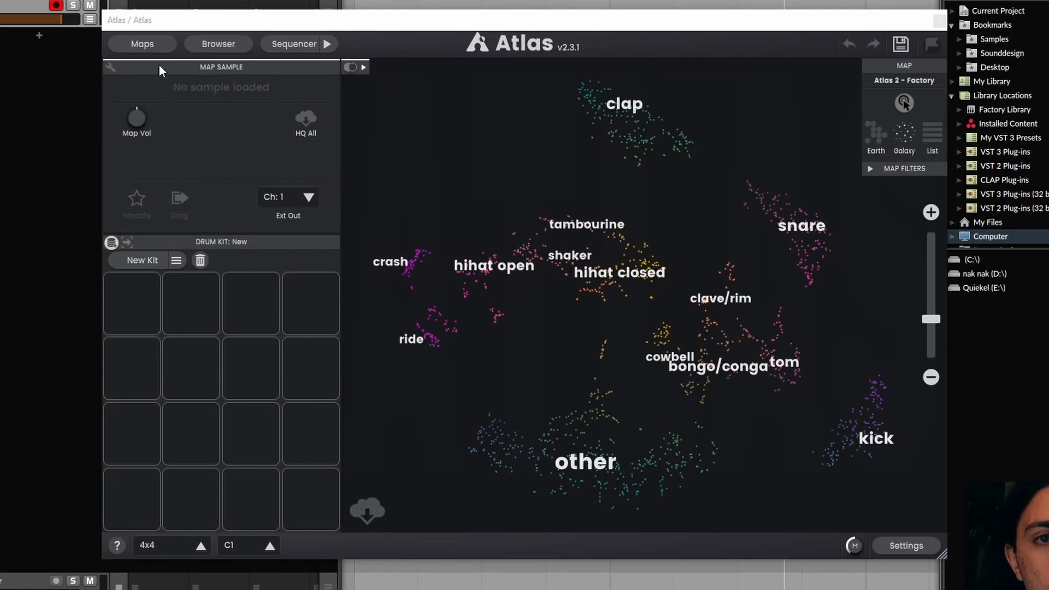
# Step: Switch to Atlas in Bitwig, load the Samples map and fill the drum kit's first pads with neighbouring snare samples
pyautogui.click(156, 43)
pyautogui.click(360, 146)
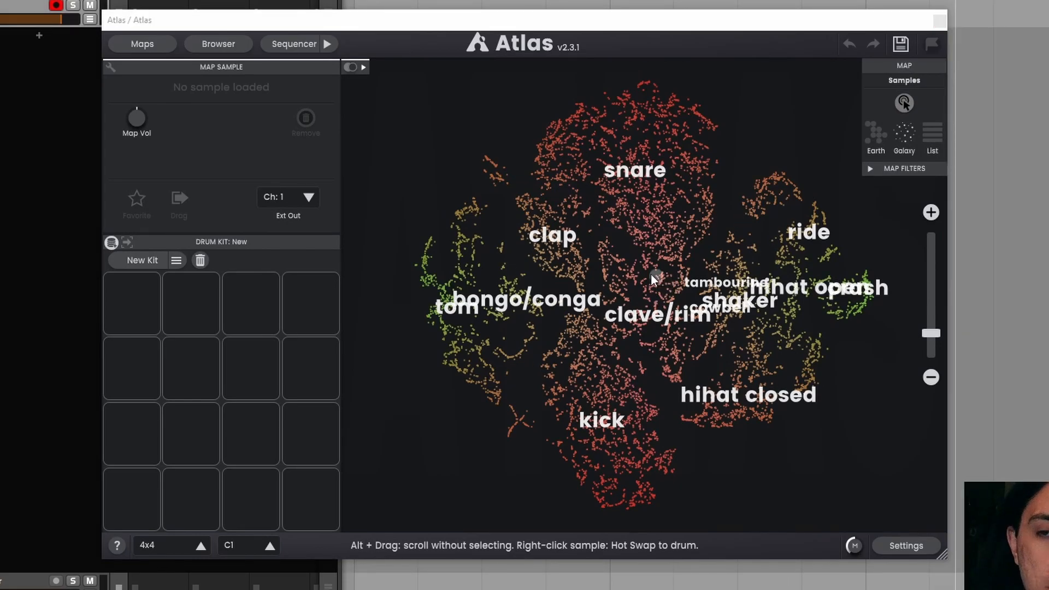
pyautogui.scroll(8, 654, 275)
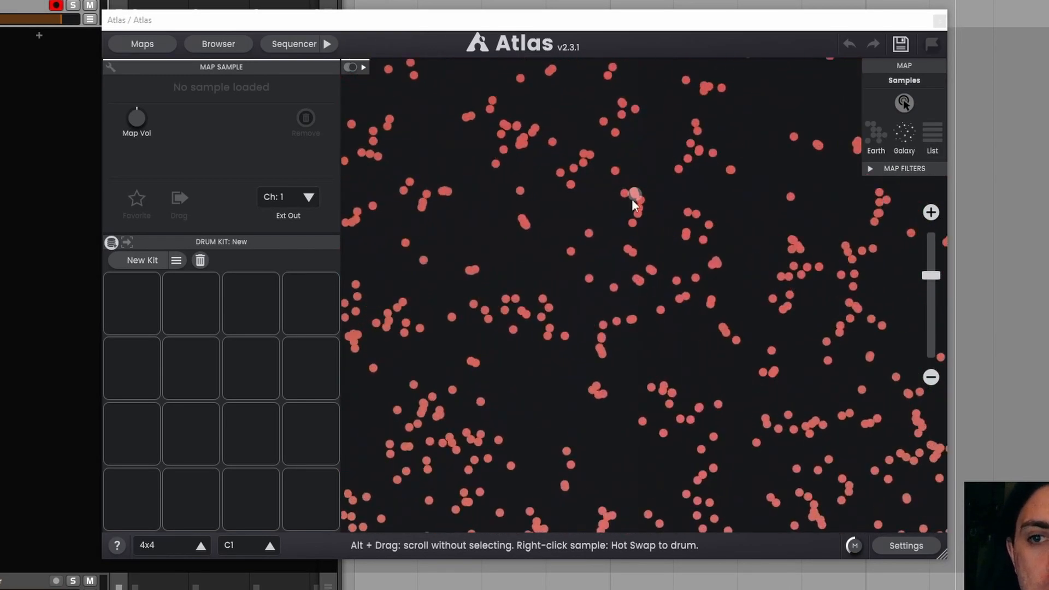
pyautogui.moveTo(635, 189); pyautogui.dragTo(651, 198)
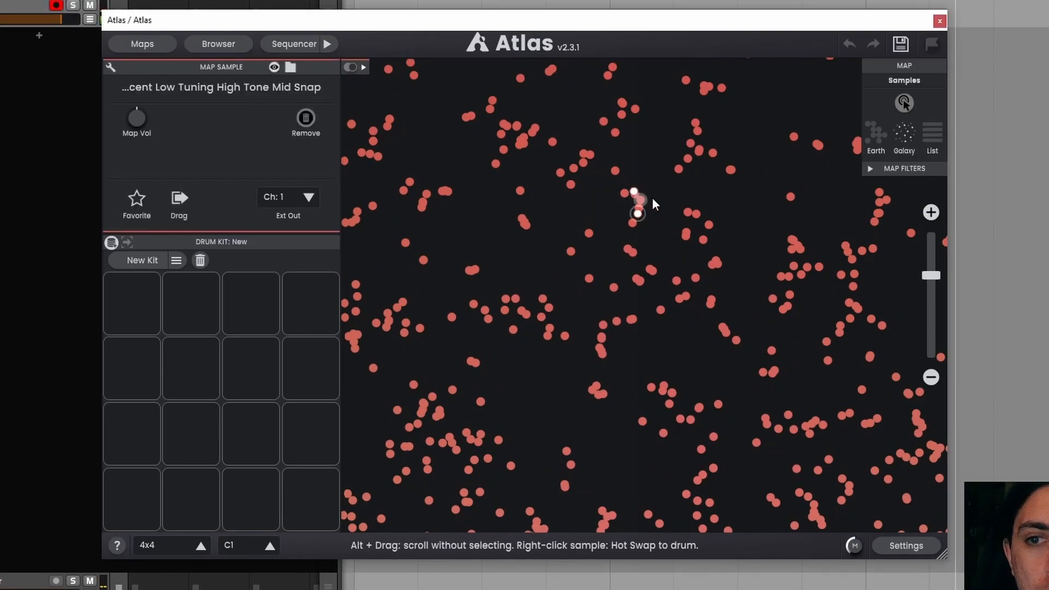
pyautogui.click(632, 192)
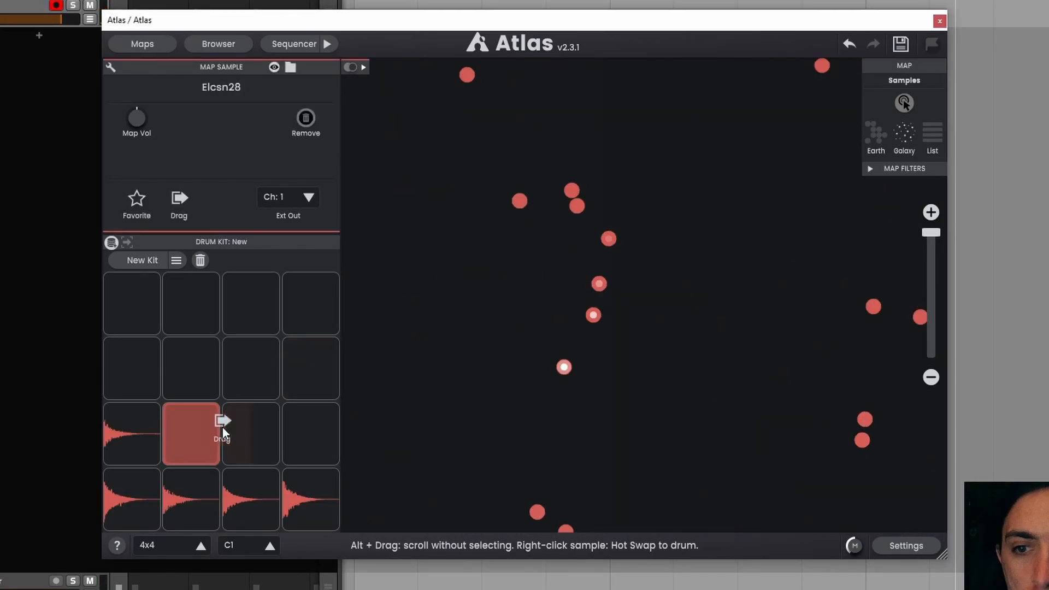
pyautogui.moveTo(219, 429); pyautogui.dragTo(569, 375)
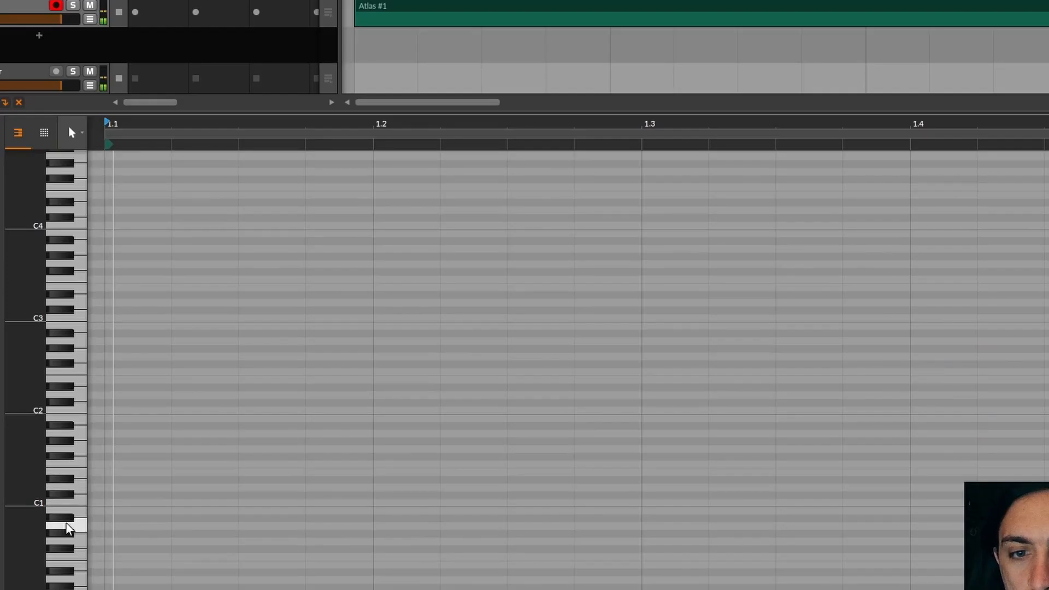
# Step: Draw five consecutive sixteenth notes rising chromatically from C1 to E1 at the start of the Atlas clip
pyautogui.moveTo(66, 523); pyautogui.dragTo(77, 502)
pyautogui.click(112, 499)
pyautogui.doubleClick(111, 499)
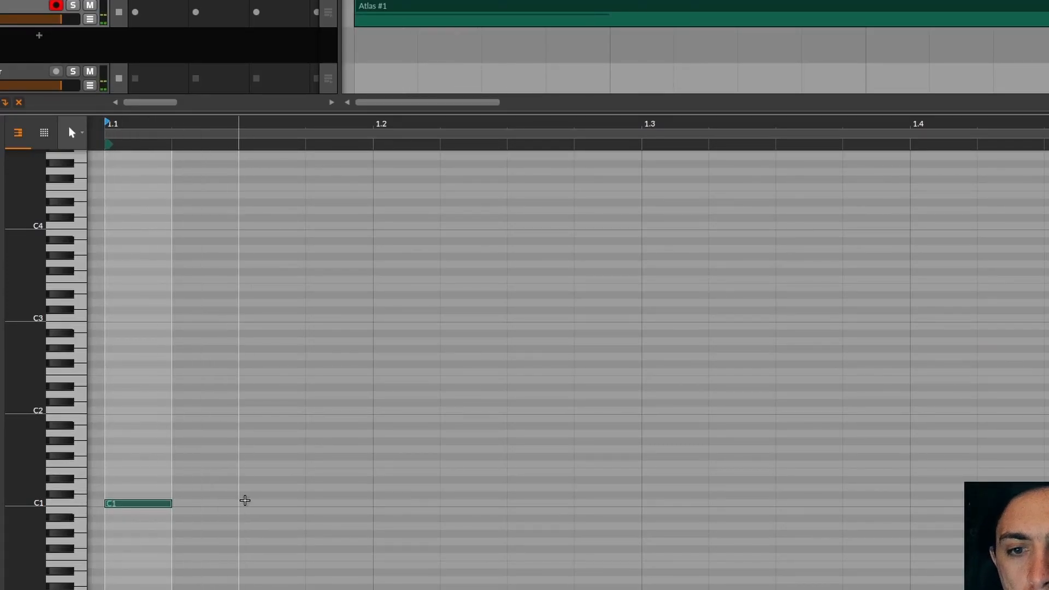
pyautogui.doubleClick(227, 495)
pyautogui.doubleClick(300, 488)
pyautogui.doubleClick(331, 480)
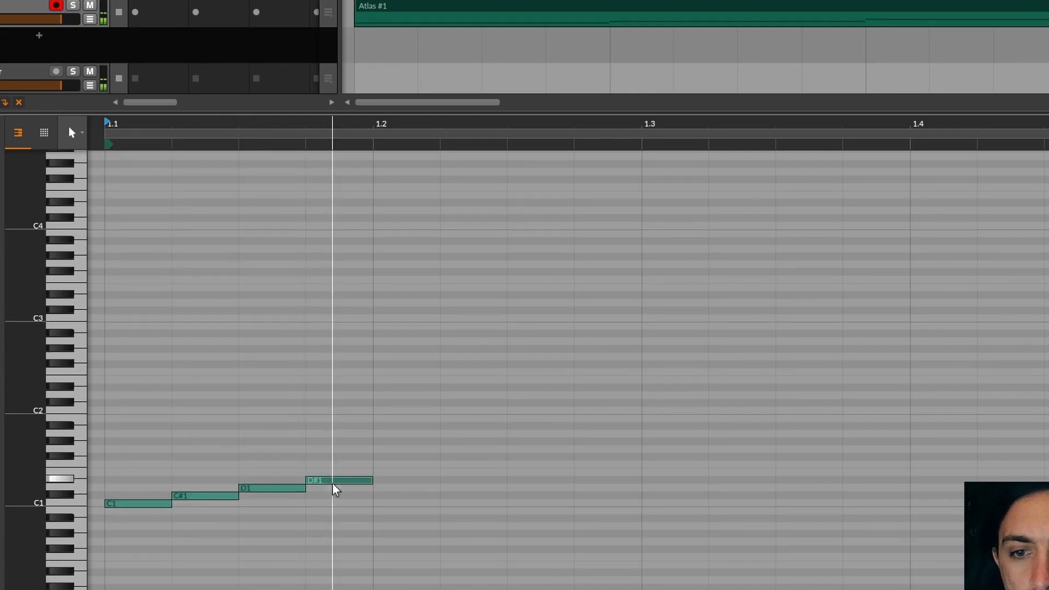
pyautogui.doubleClick(383, 472)
# Step: Swap the pitches of the last two notes so E1 precedes D#1, and play the snare roll
pyautogui.click(350, 480)
pyautogui.press('Up')
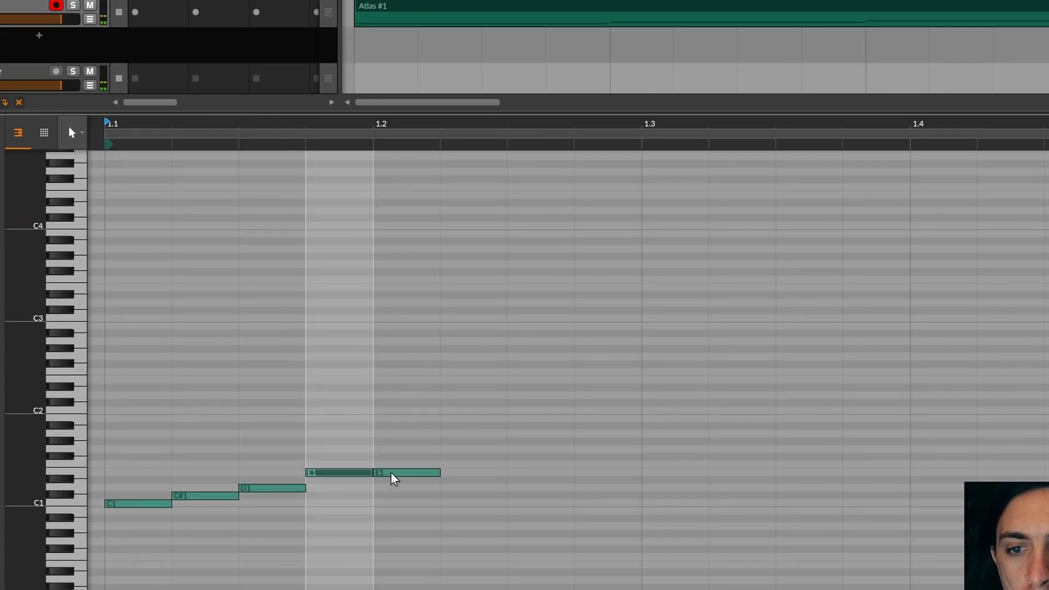
pyautogui.click(414, 473)
pyautogui.press('Down')
pyautogui.press('space')
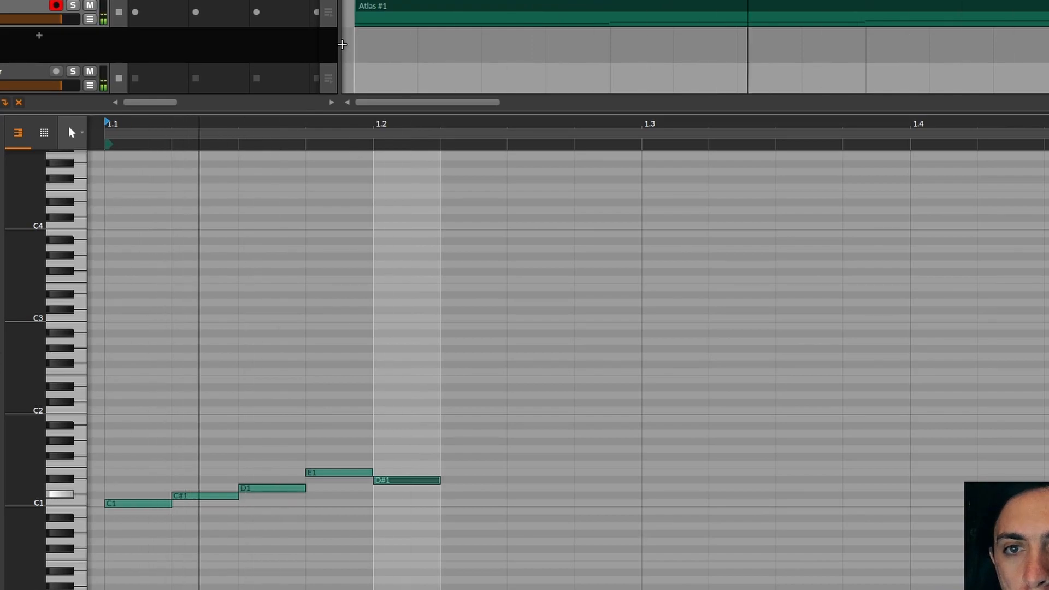
pyautogui.press('space')
pyautogui.scroll(-5, 600, 28)
pyautogui.press('space')
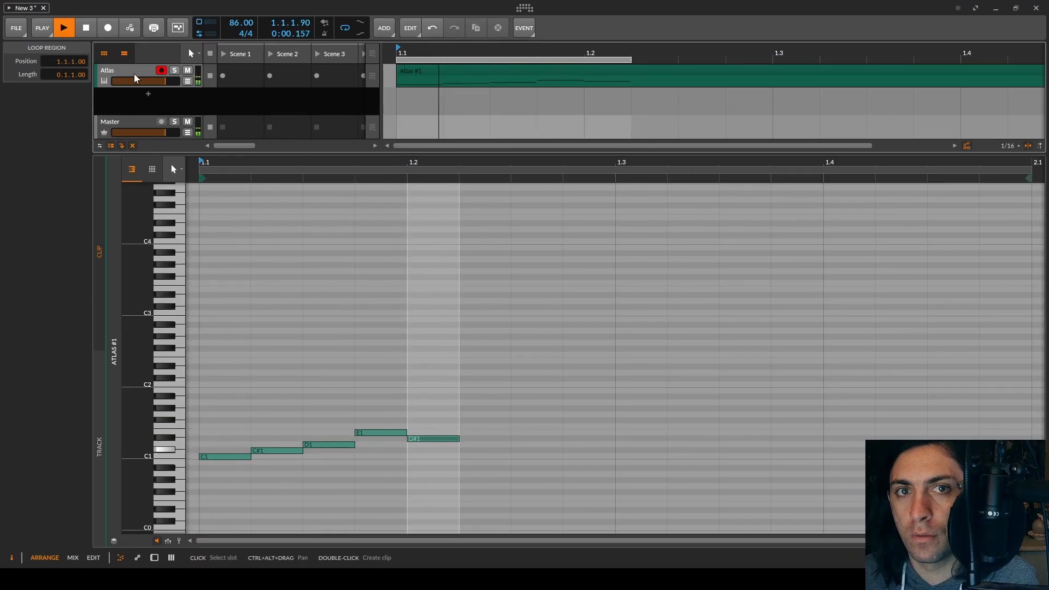
# Step: Raise the Atlas track's volume and set the tempo to 142 BPM during playback
pyautogui.moveTo(168, 82); pyautogui.dragTo(183, 82)
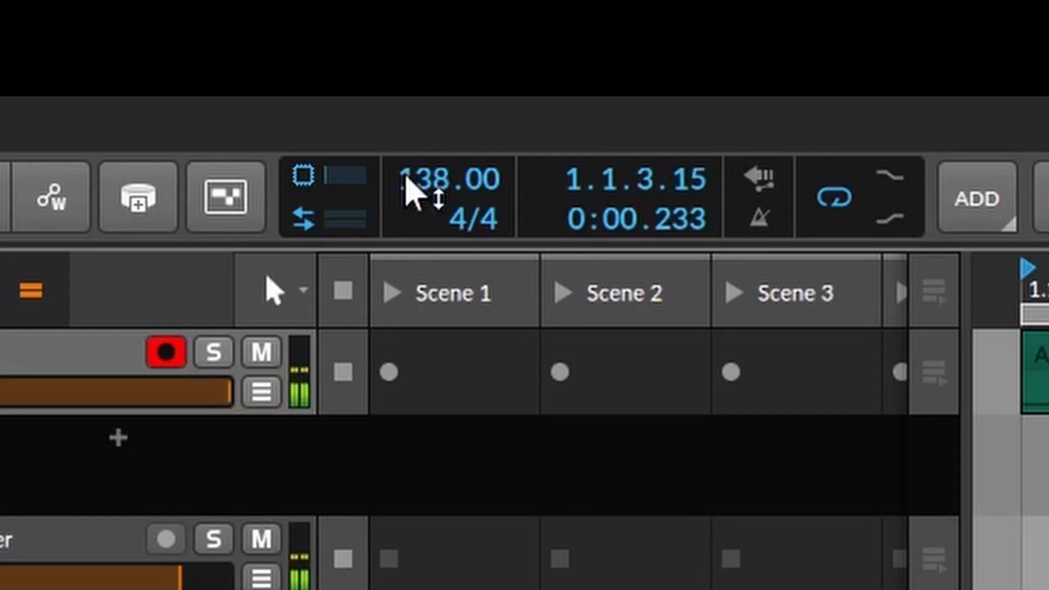
pyautogui.moveTo(227, 23); pyautogui.dragTo(227, 21)
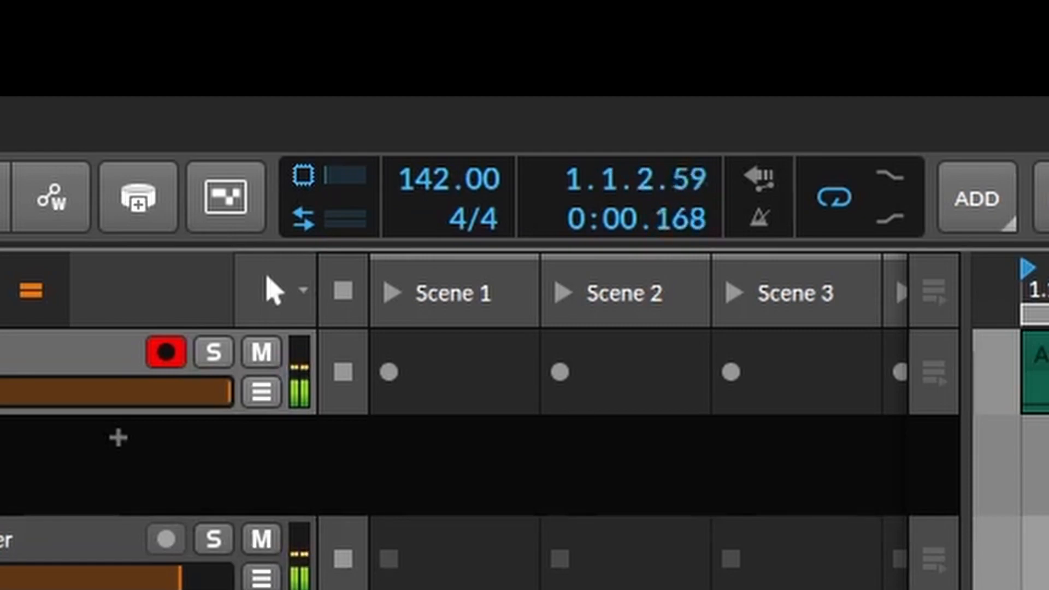
pyautogui.press('space')
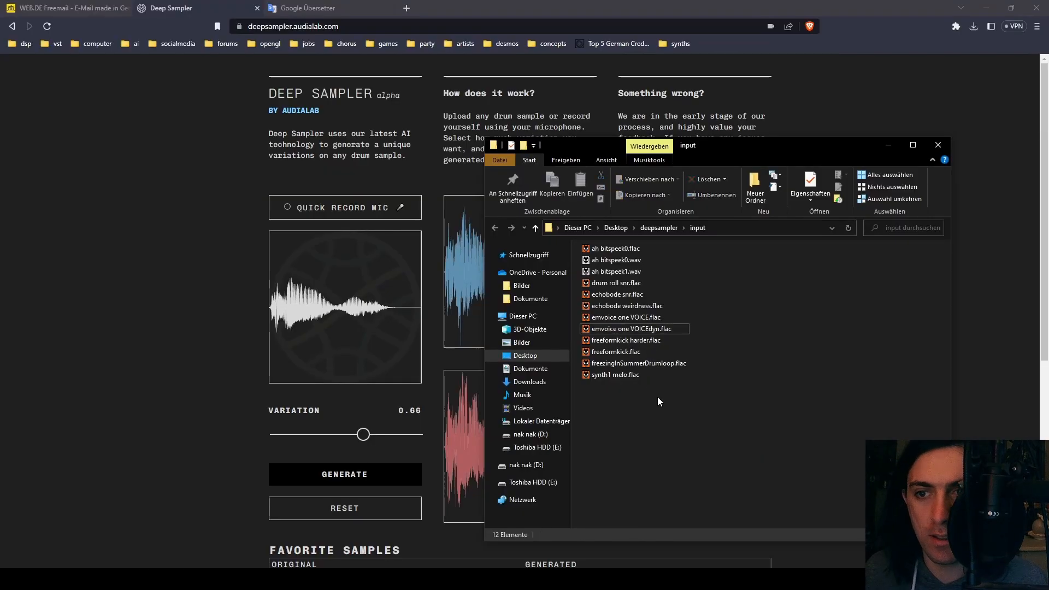
# Step: Switch to Deep Sampler, load drum roll snr.flac and compare its generated variations with the original by ear
pyautogui.click(615, 283)
pyautogui.moveTo(615, 285); pyautogui.dragTo(342, 314)
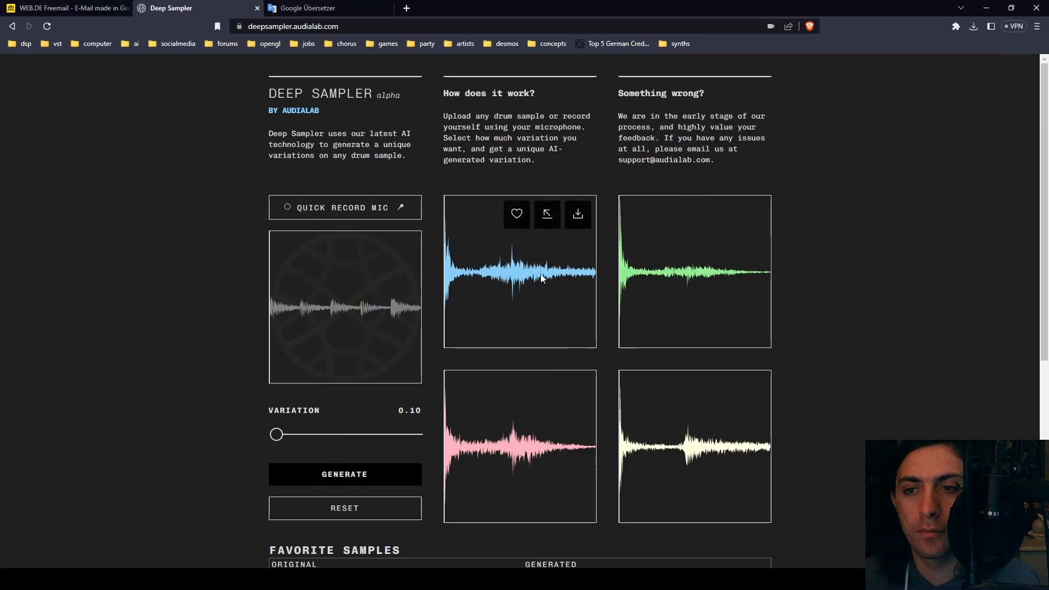
pyautogui.click(542, 277)
pyautogui.click(697, 303)
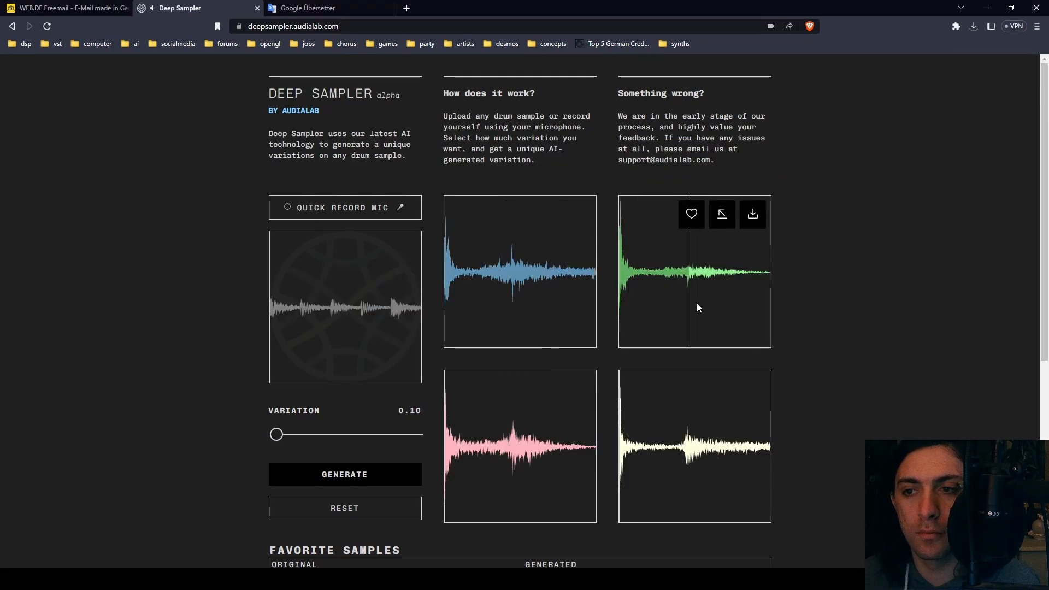
pyautogui.click(575, 467)
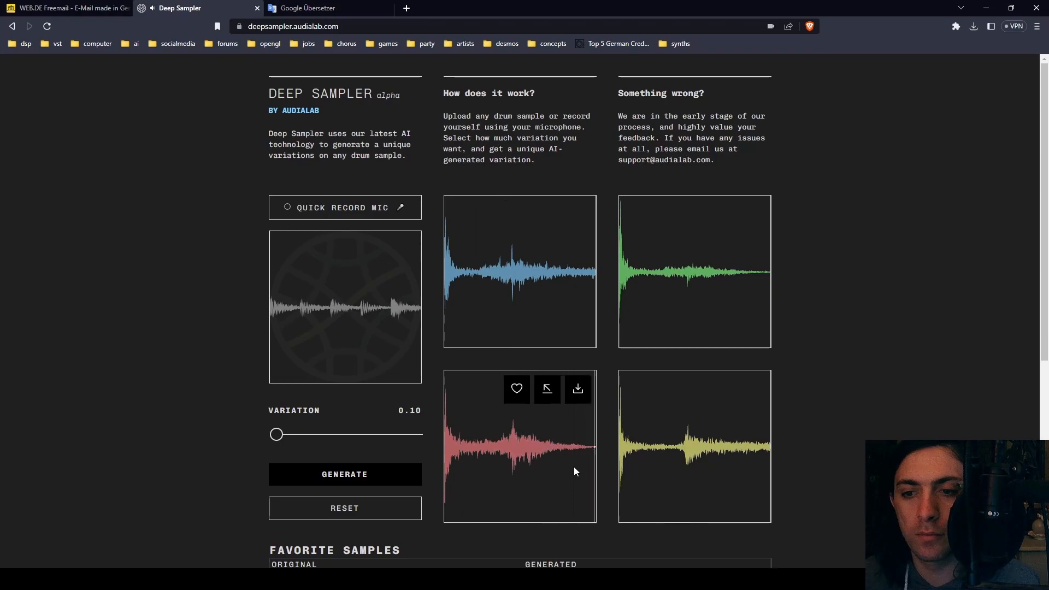
pyautogui.click(398, 320)
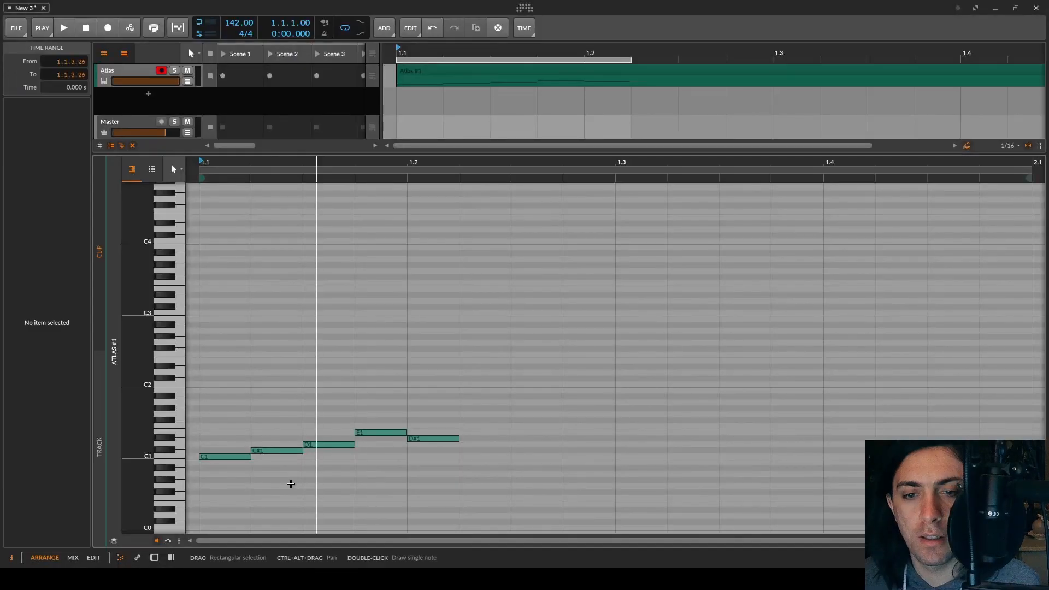
# Step: Switch to Bitwig, delete every note of the snare roll except the first C1 and stack a C#1 note above it
pyautogui.moveTo(274, 489); pyautogui.dragTo(336, 435)
pyautogui.moveTo(405, 400); pyautogui.dragTo(550, 377)
pyautogui.click(268, 481)
pyautogui.moveTo(269, 484); pyautogui.dragTo(446, 418)
pyautogui.press('Delete')
pyautogui.doubleClick(239, 450)
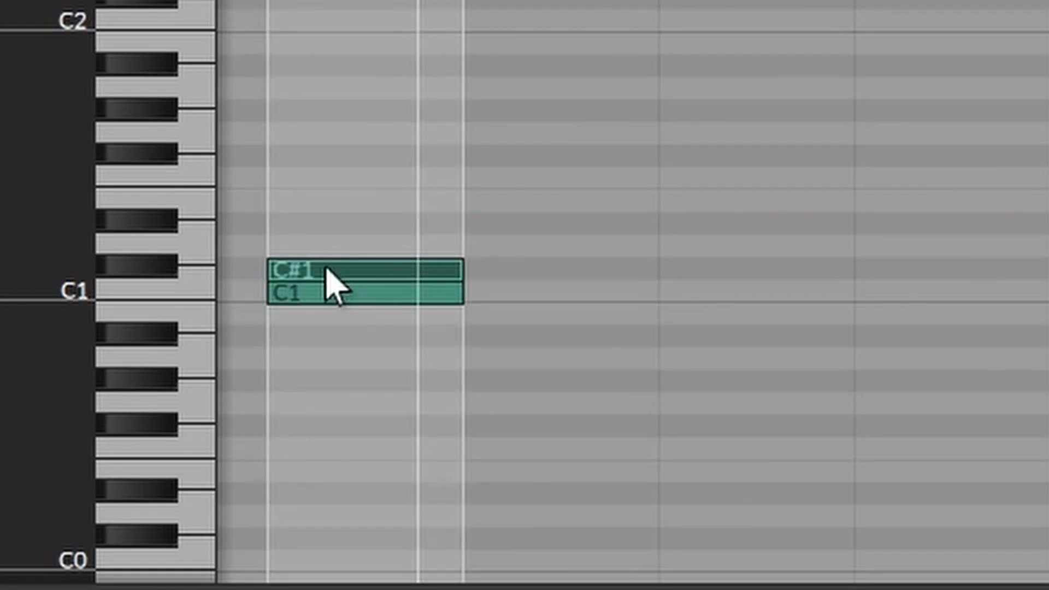
# Step: Shift the C#1 note slightly later than the C1 note and transpose it up to D#1
pyautogui.moveTo(326, 268); pyautogui.dragTo(357, 266)
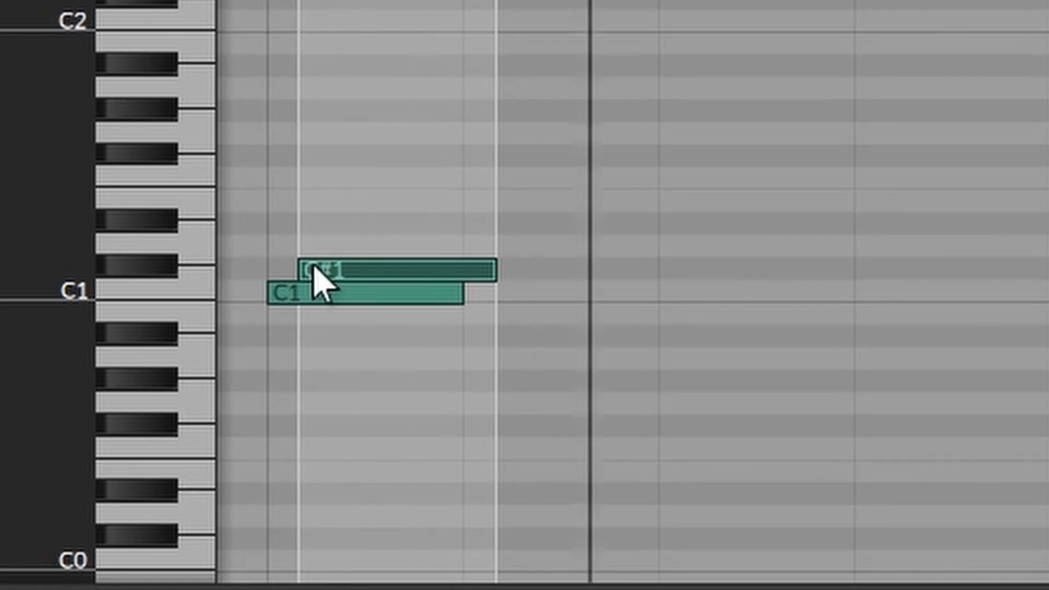
pyautogui.click(328, 271)
pyautogui.moveTo(365, 267); pyautogui.dragTo(370, 268)
pyautogui.click(371, 267)
pyautogui.click(371, 268)
pyautogui.click(375, 270)
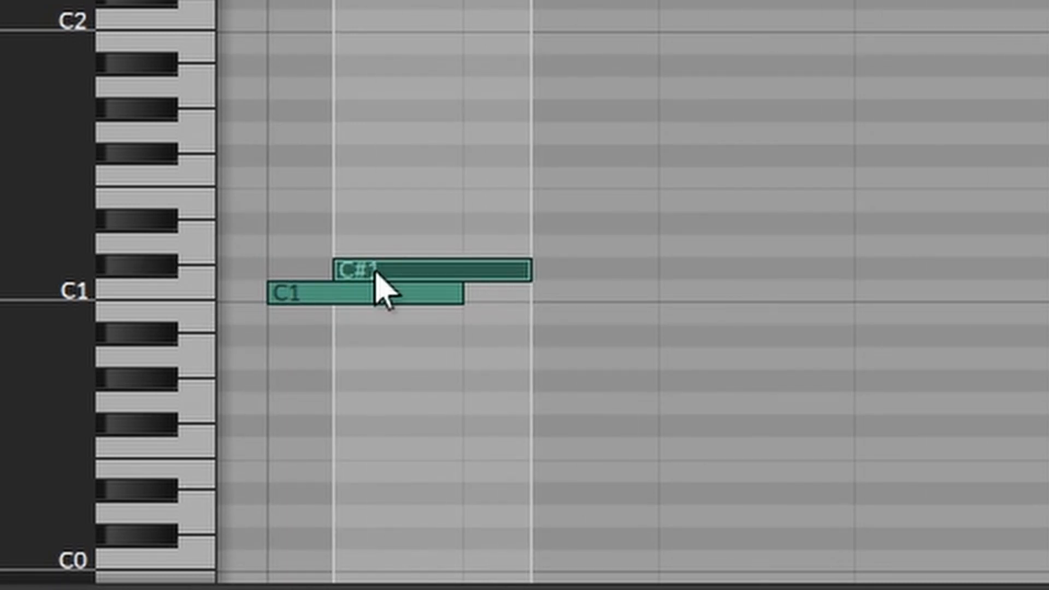
pyautogui.press('Up')
pyautogui.press('Up')
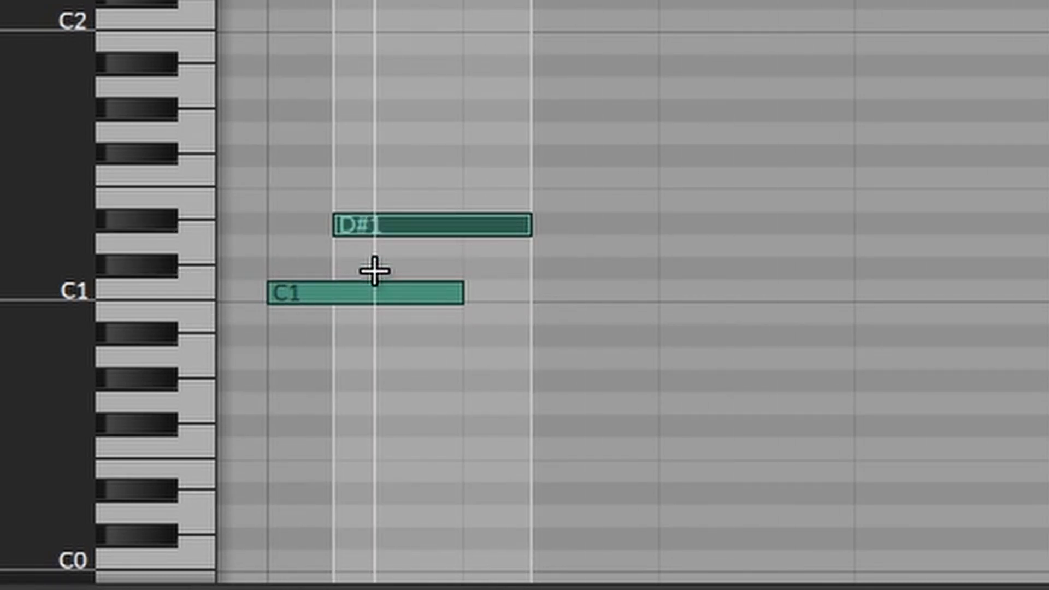
# Step: Transpose the D#1 note up to E1, raise the C1 note by one semitone and play the layered snare hit
pyautogui.press('Up')
pyautogui.press('Up')
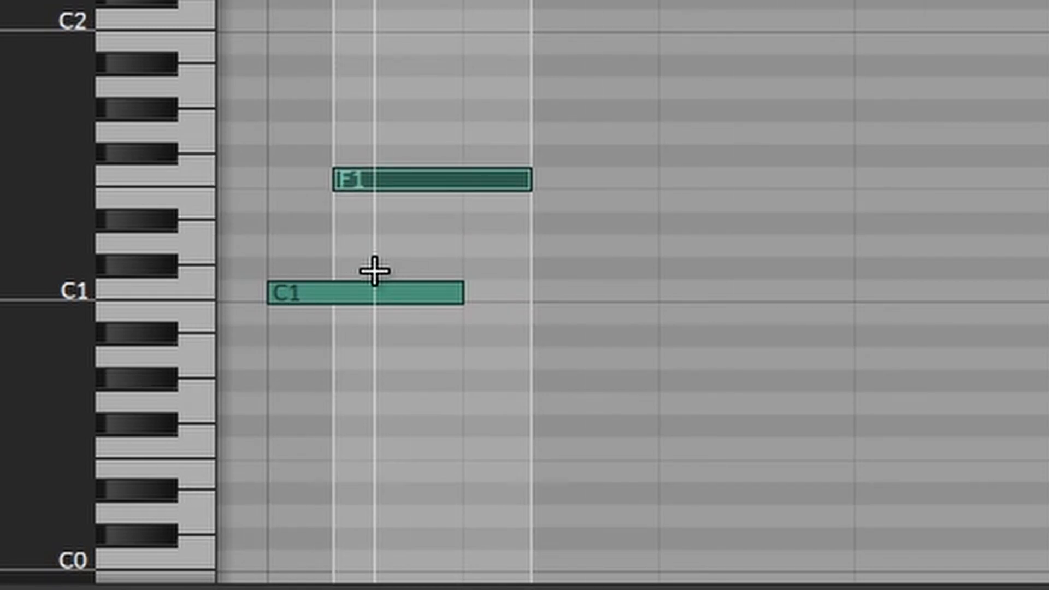
pyautogui.press('Down')
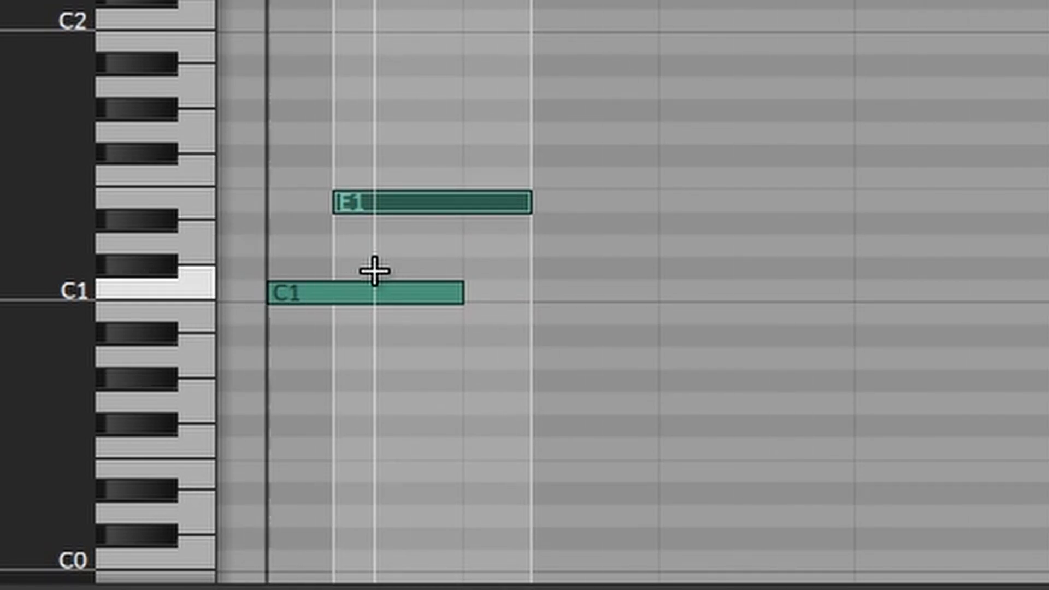
pyautogui.click(401, 293)
pyautogui.press('Up')
pyautogui.press('space')
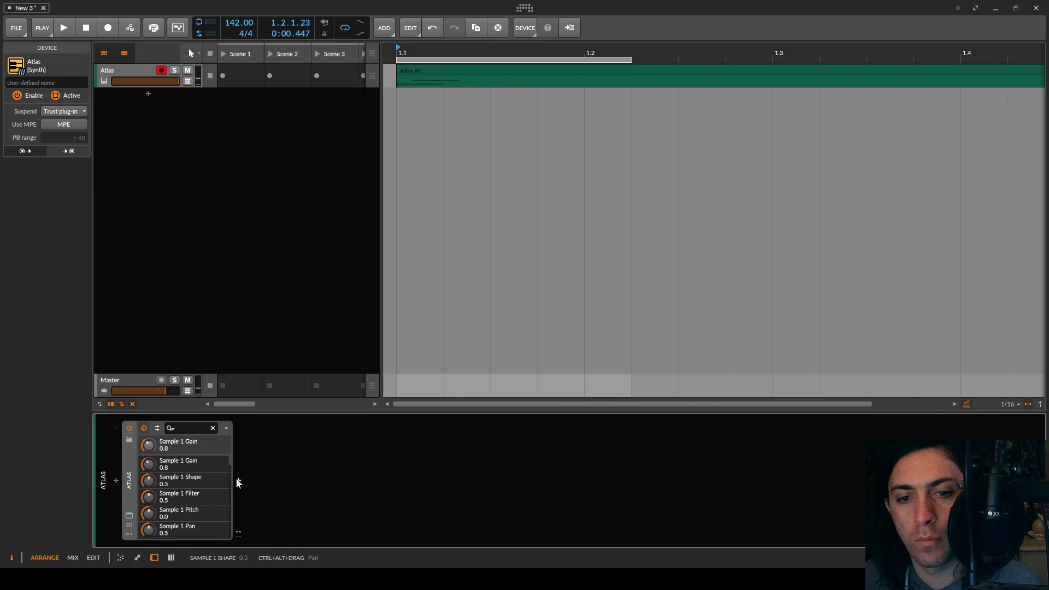
# Step: Insert Presswerk after Atlas and, during playback, set its threshold to -40.9 dB and its ratio to 20
pyautogui.write('pres')
pyautogui.doubleClick(528, 113)
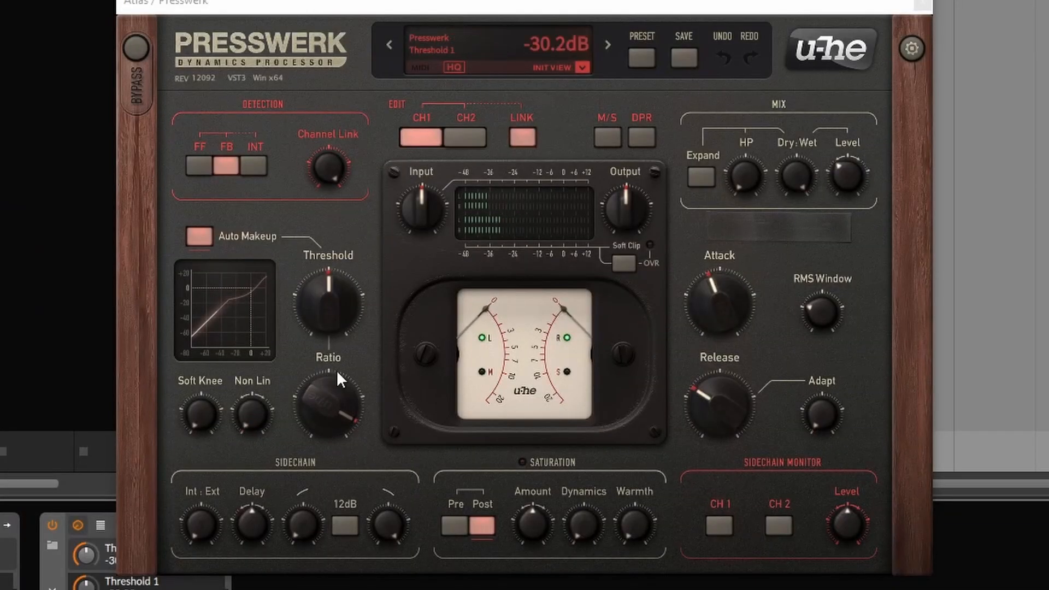
pyautogui.moveTo(339, 290); pyautogui.dragTo(345, 318)
pyautogui.moveTo(531, 526); pyautogui.dragTo(577, 443)
pyautogui.moveTo(319, 293); pyautogui.dragTo(316, 298)
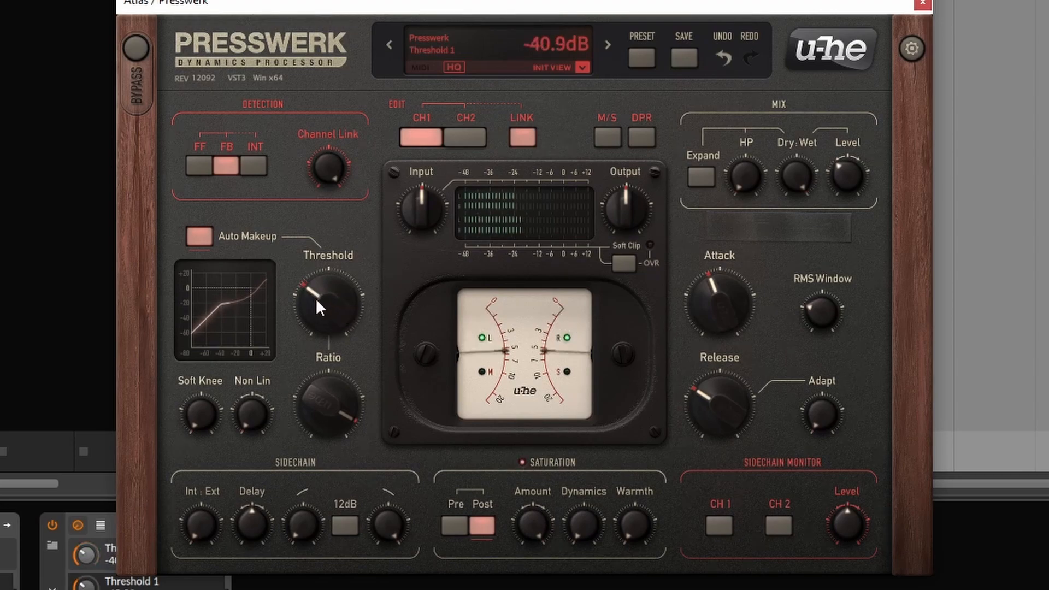
pyautogui.moveTo(339, 416); pyautogui.dragTo(351, 330)
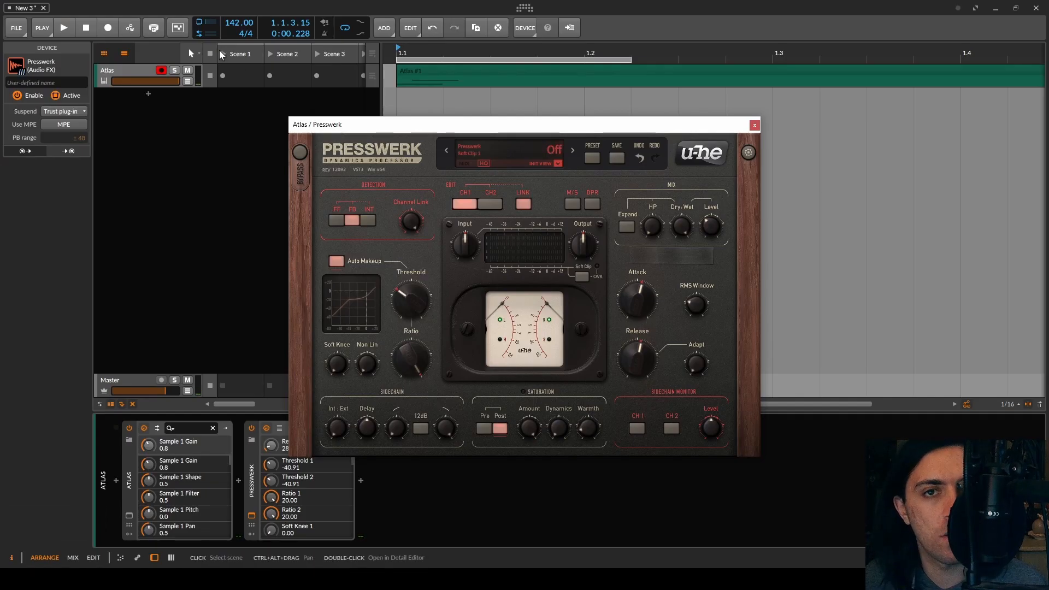
# Step: Export the compressed snare from Bitwig, generate Deep Sampler variations of it at 0.10 and listen to them
pyautogui.click(16, 30)
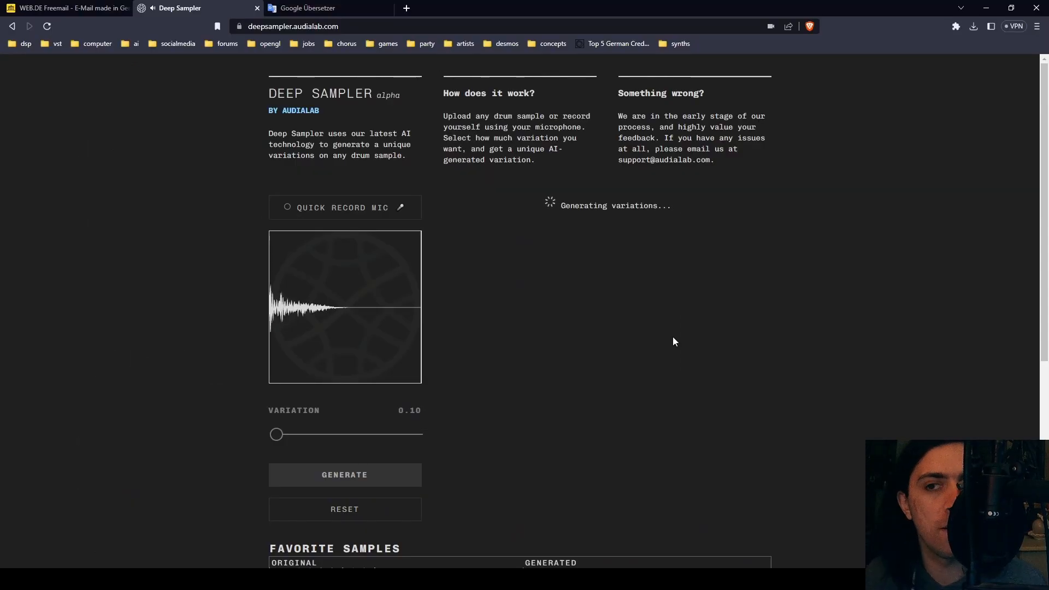
pyautogui.click(509, 266)
pyautogui.click(692, 290)
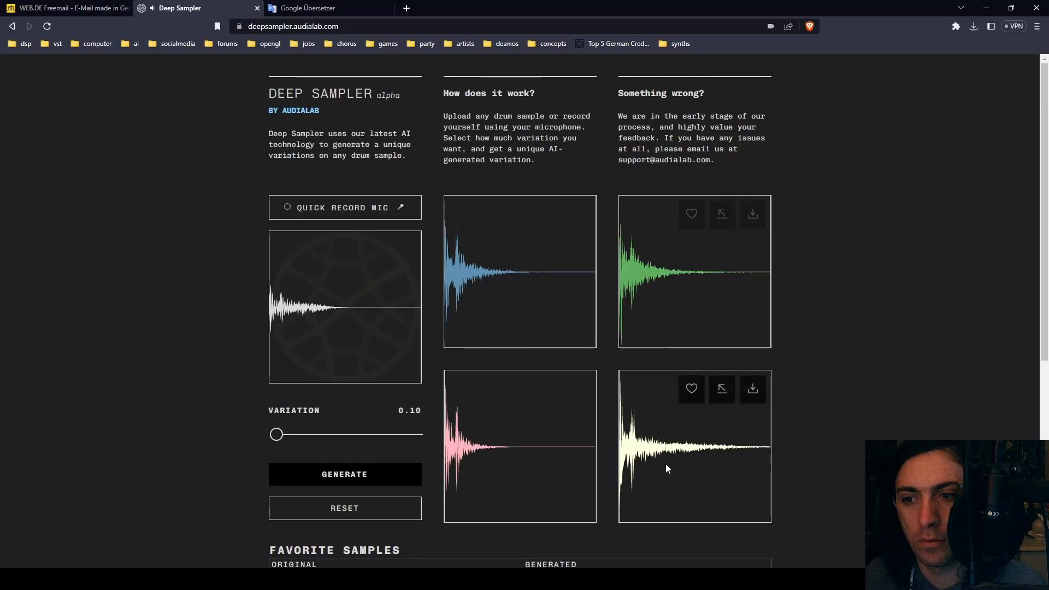
pyautogui.click(483, 471)
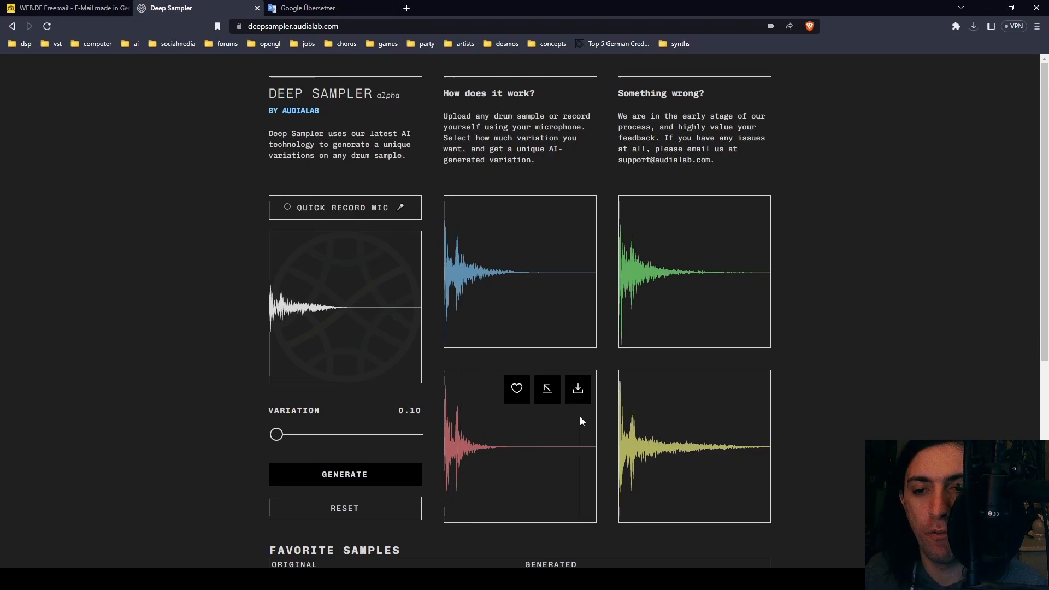
# Step: Download the red variation as flame snare.wav and mark it as a favorite
pyautogui.click(580, 396)
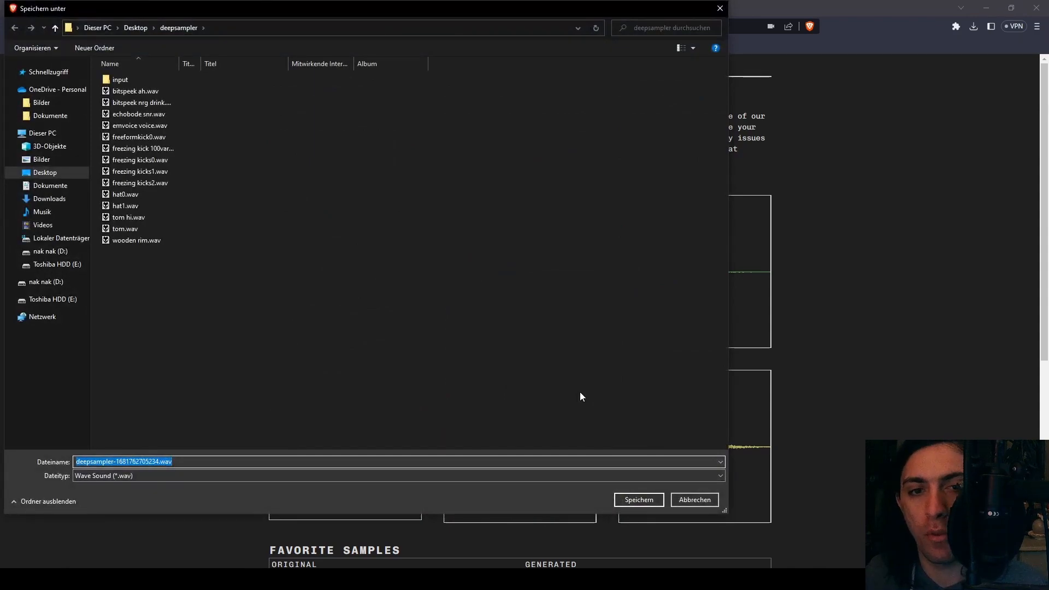
pyautogui.press('Return')
pyautogui.click(515, 388)
# Step: Set the variation amount to 0.38, generate new snare variations and listen to all four
pyautogui.moveTo(276, 435); pyautogui.dragTo(310, 434)
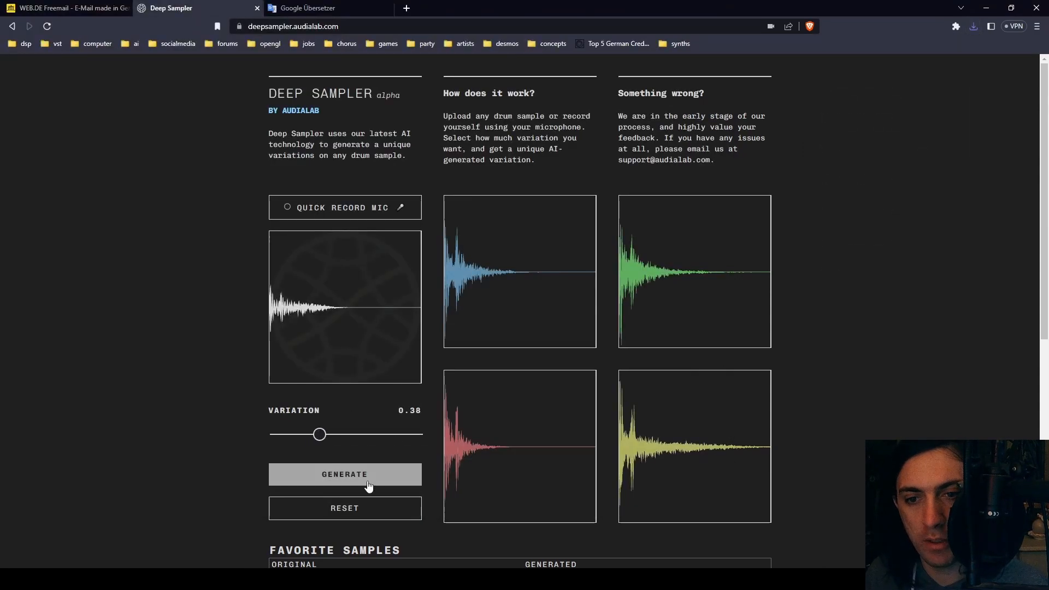
pyautogui.click(327, 474)
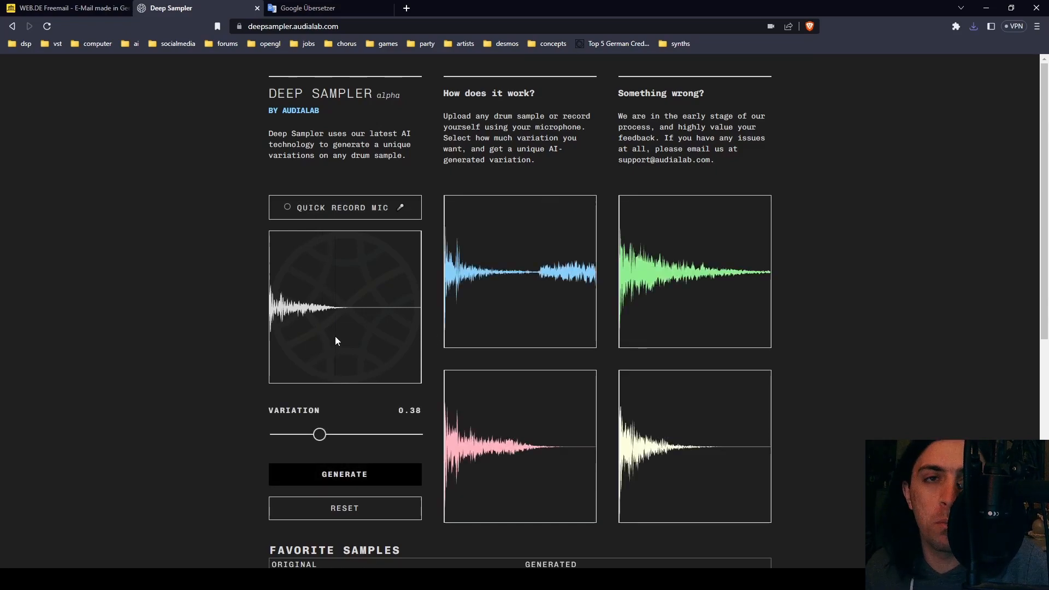
pyautogui.click(519, 289)
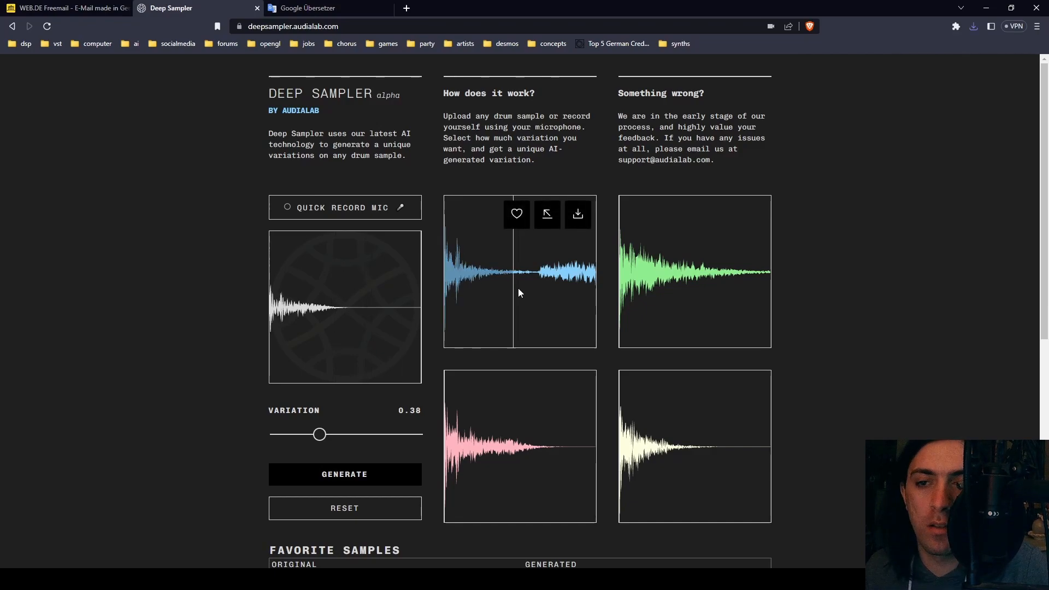
pyautogui.click(661, 290)
pyautogui.click(664, 451)
pyautogui.click(518, 471)
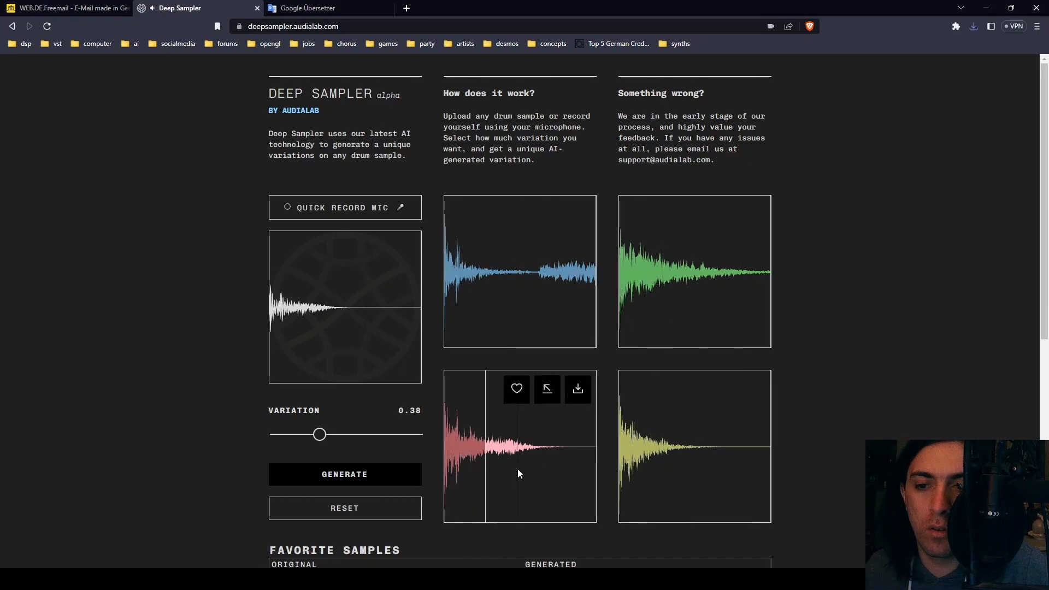
pyautogui.click(659, 484)
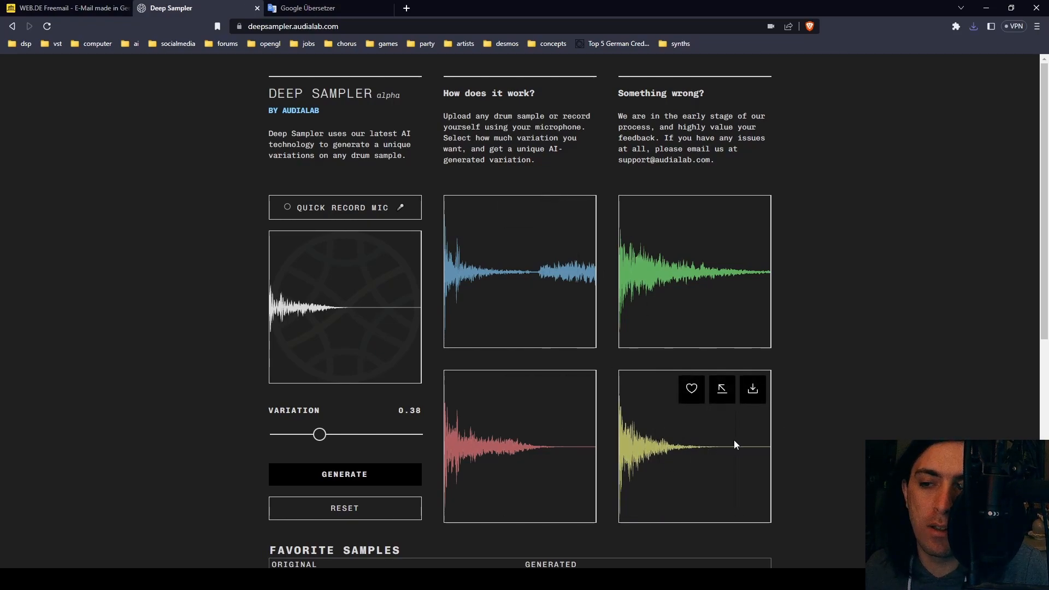
# Step: Download the yellow variation to the deepsampler folder as snrclap.wav
pyautogui.click(748, 398)
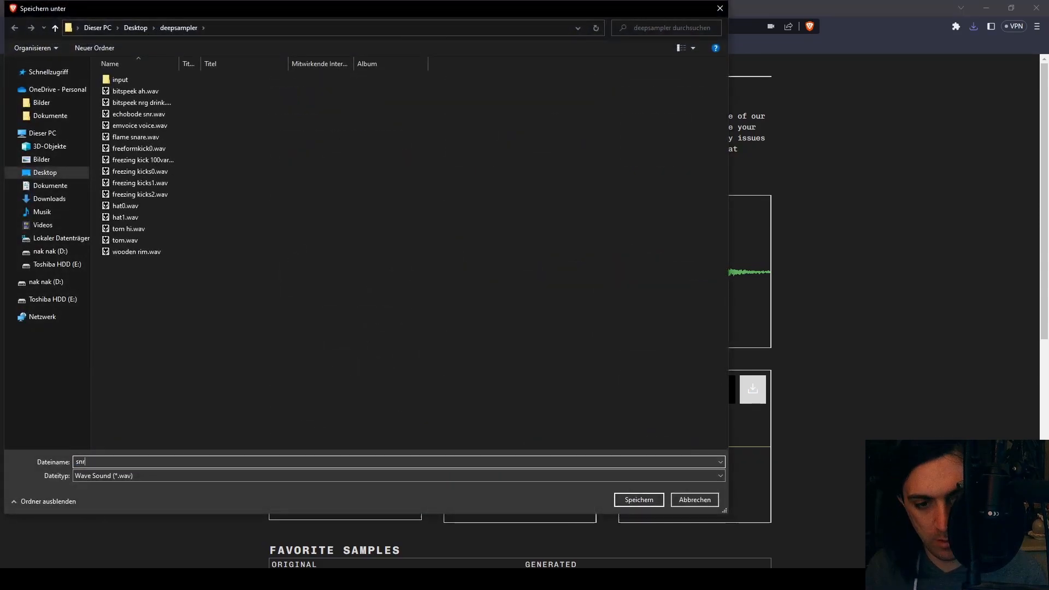
pyautogui.write('snrclap')
pyautogui.press('Return')
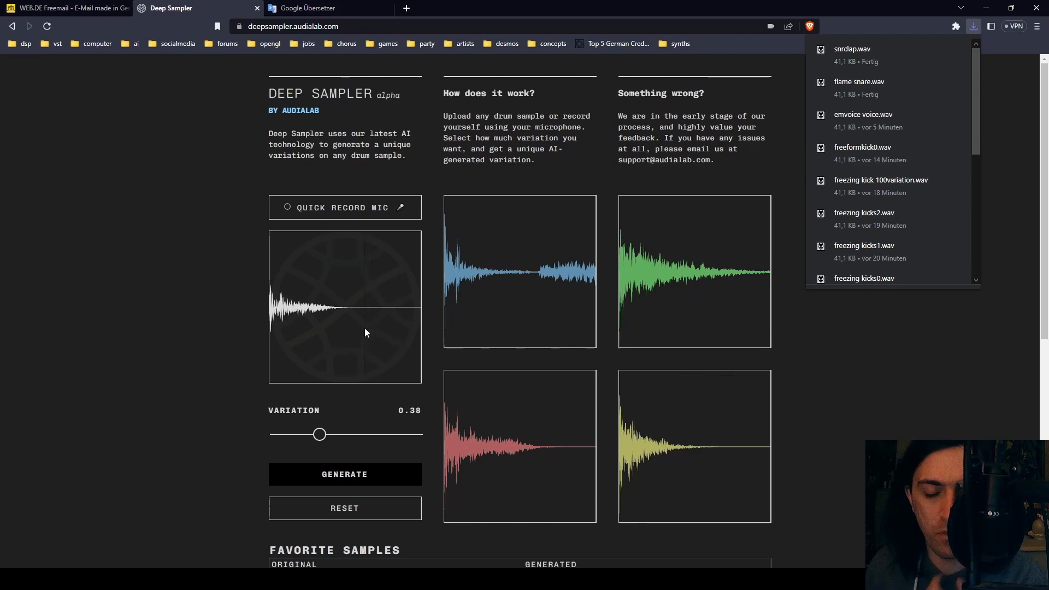
# Step: Generate new snare variations at 0.18 and, after listening, download the green and yellow ones
pyautogui.moveTo(318, 439); pyautogui.dragTo(290, 445)
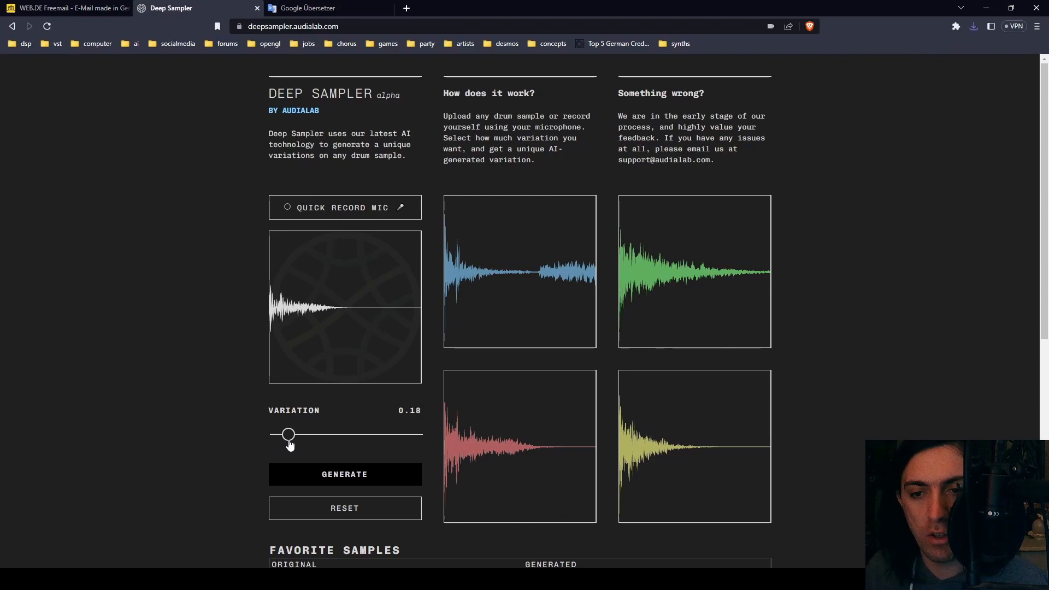
pyautogui.click(337, 480)
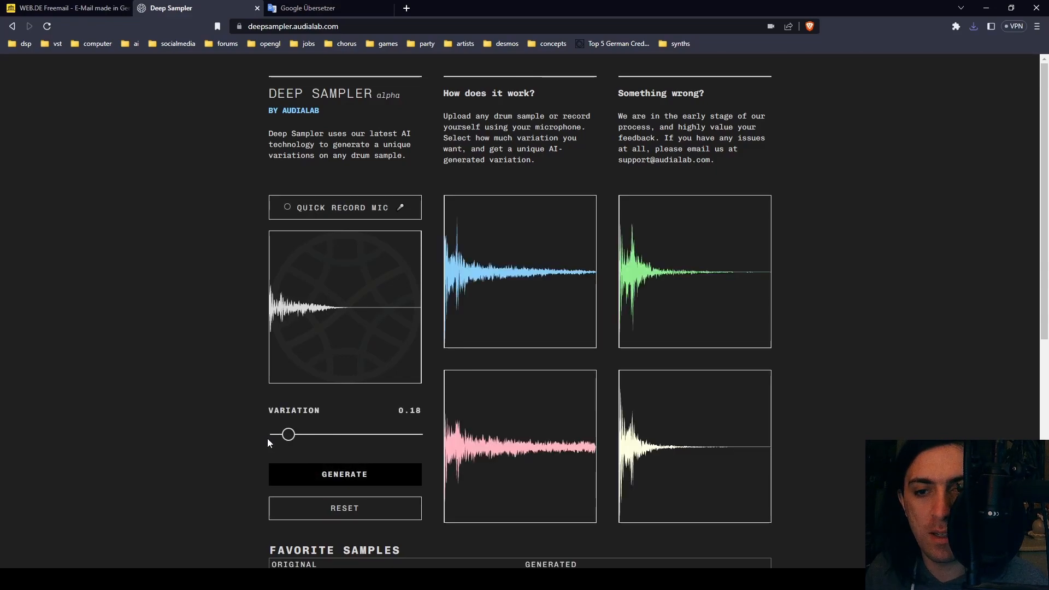
pyautogui.click(513, 286)
pyautogui.click(688, 288)
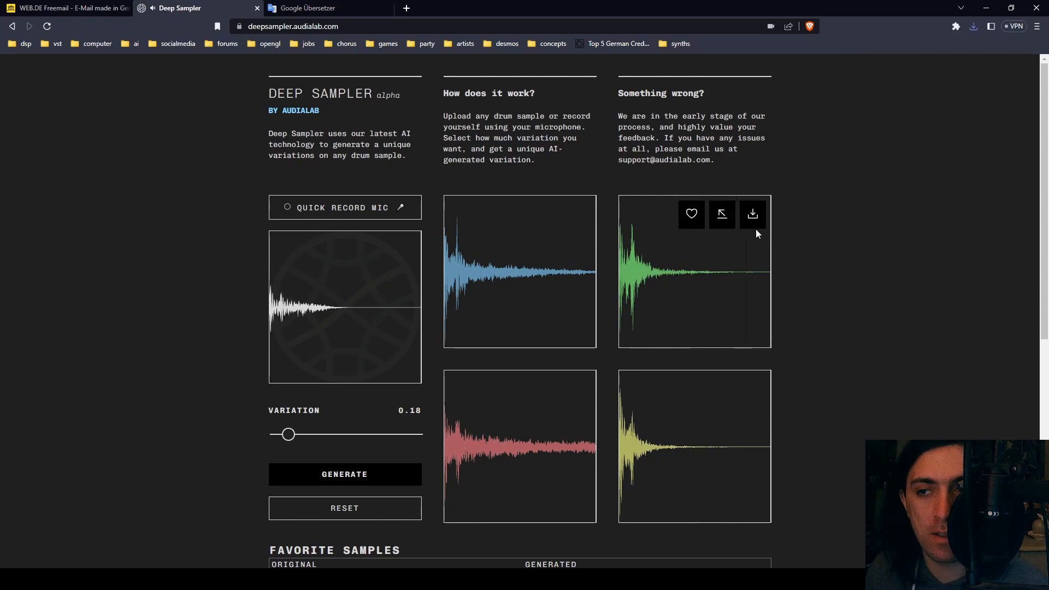
pyautogui.press('Return')
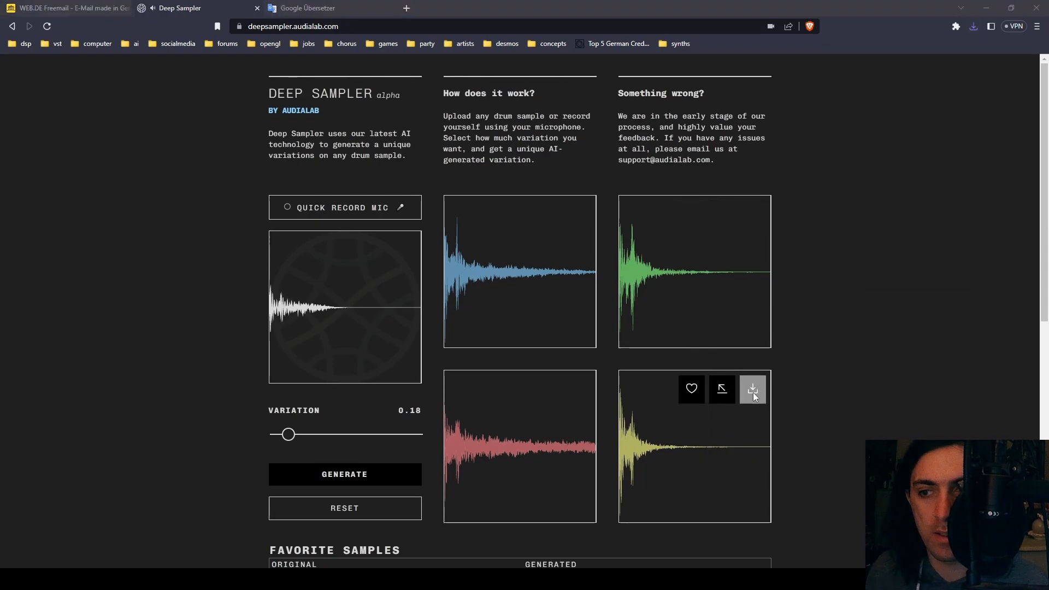
pyautogui.click(752, 389)
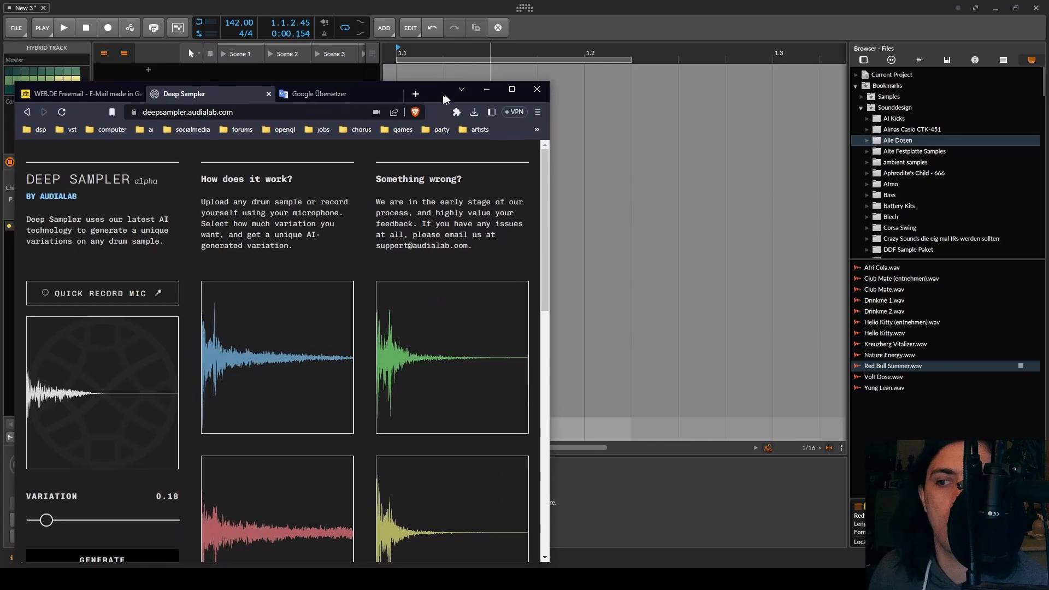
# Step: Move the Deep Sampler window beside Bitwig's file browser and load Red Bull Summer.wav from the Alle Dosen folder into it
pyautogui.moveTo(444, 95); pyautogui.dragTo(686, 57)
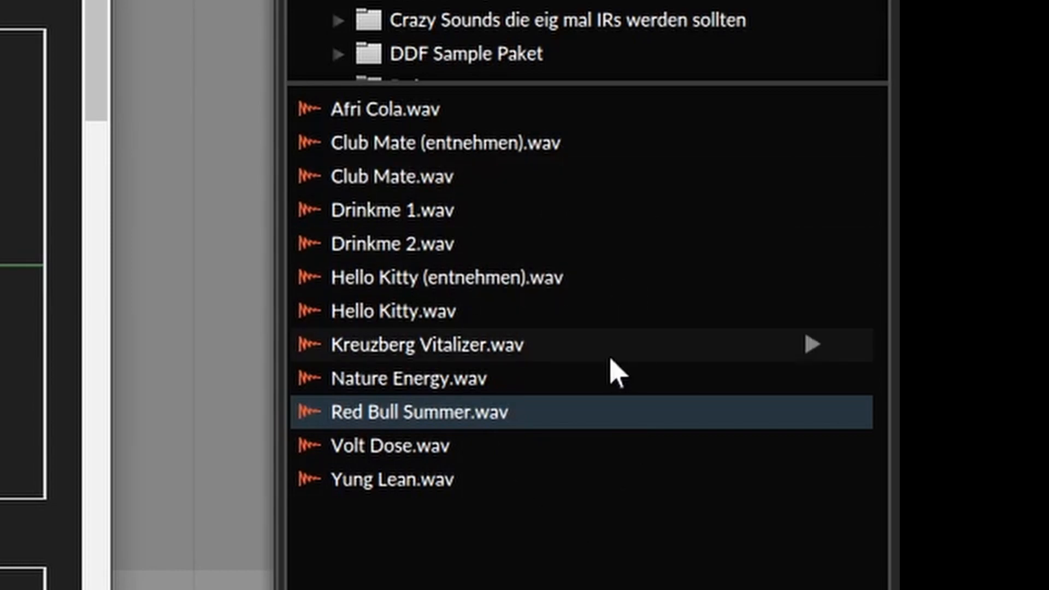
pyautogui.click(458, 414)
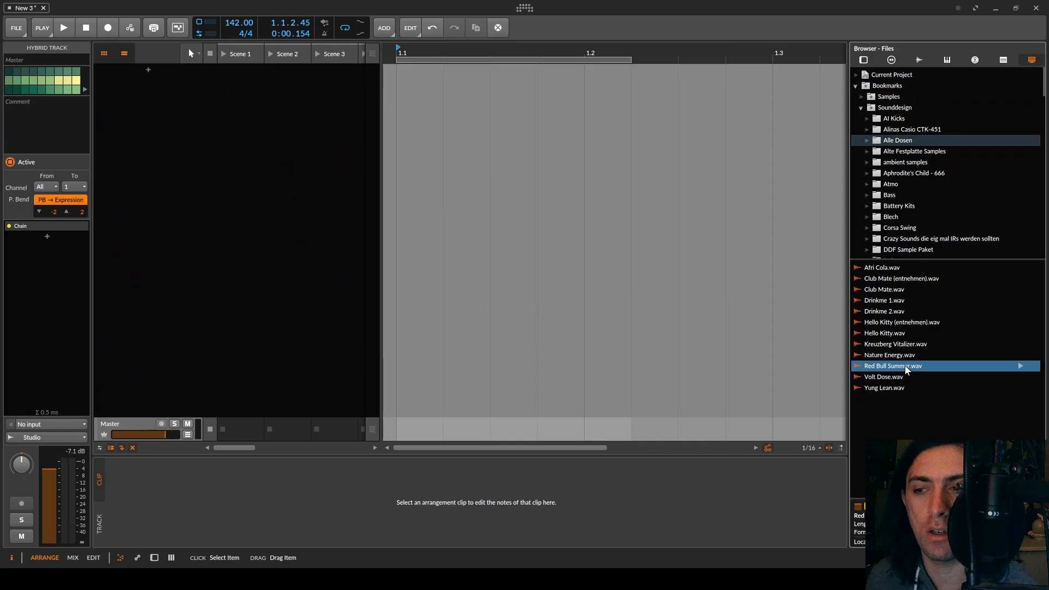
pyautogui.hotkey('alt', 'Tab')
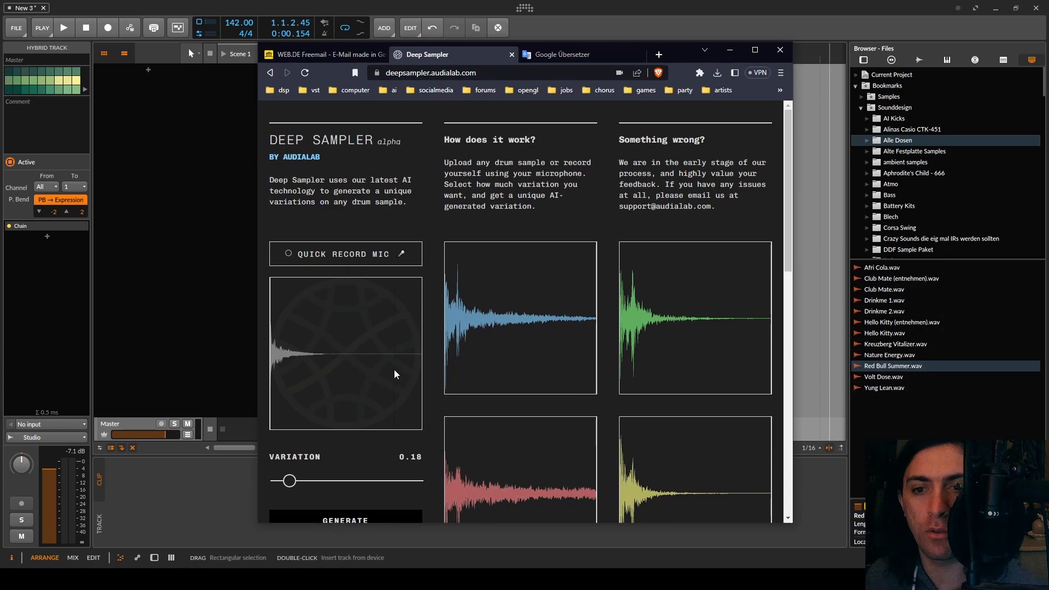
pyautogui.moveTo(687, 59); pyautogui.dragTo(684, 36)
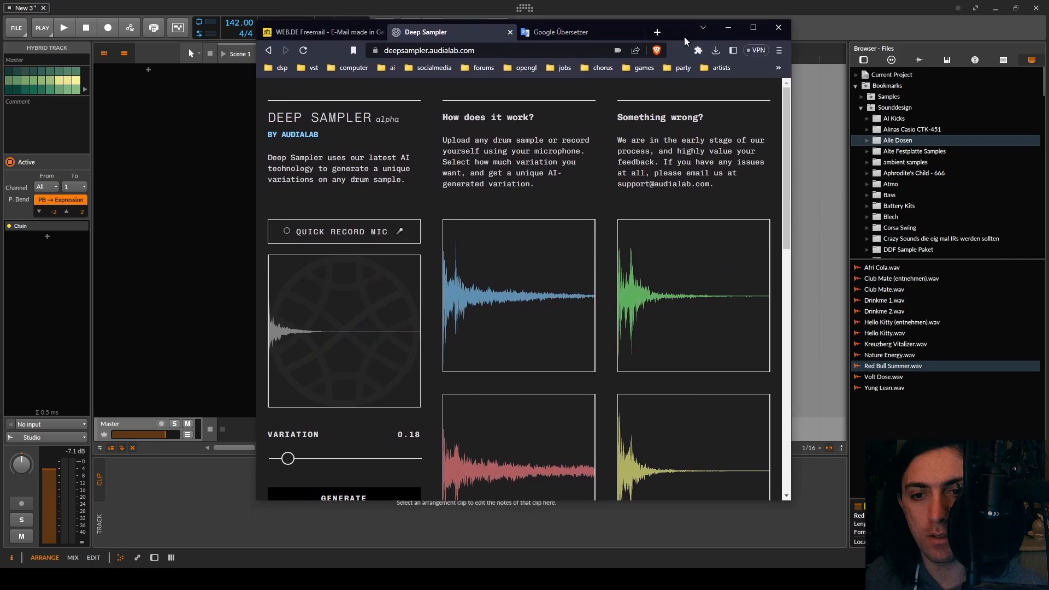
# Step: Generate variations of the Red Bull Summer sample at 0.10 and replay the original for comparison
pyautogui.click(321, 343)
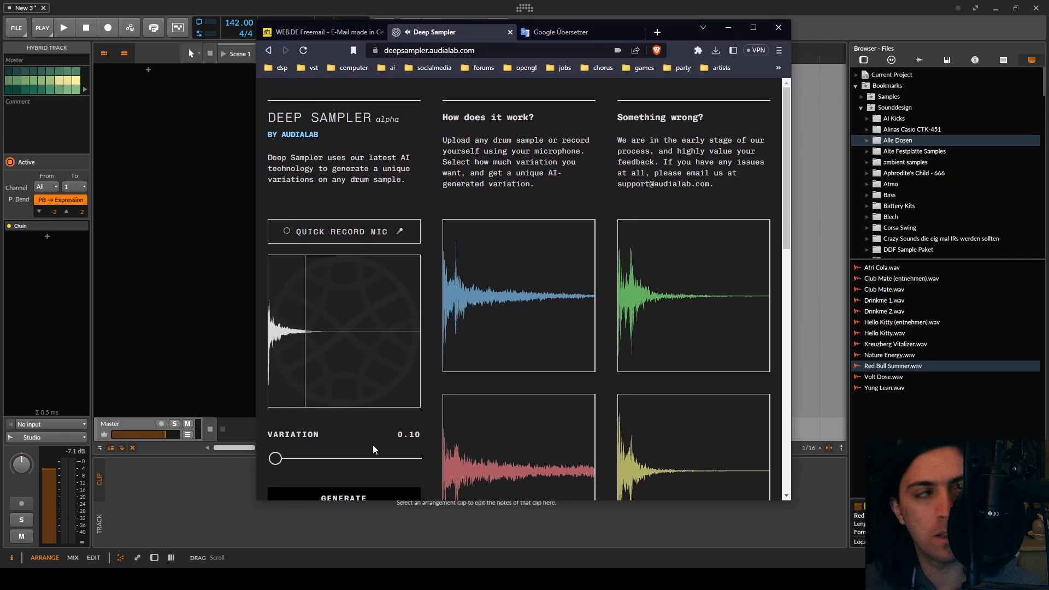
pyautogui.click(344, 496)
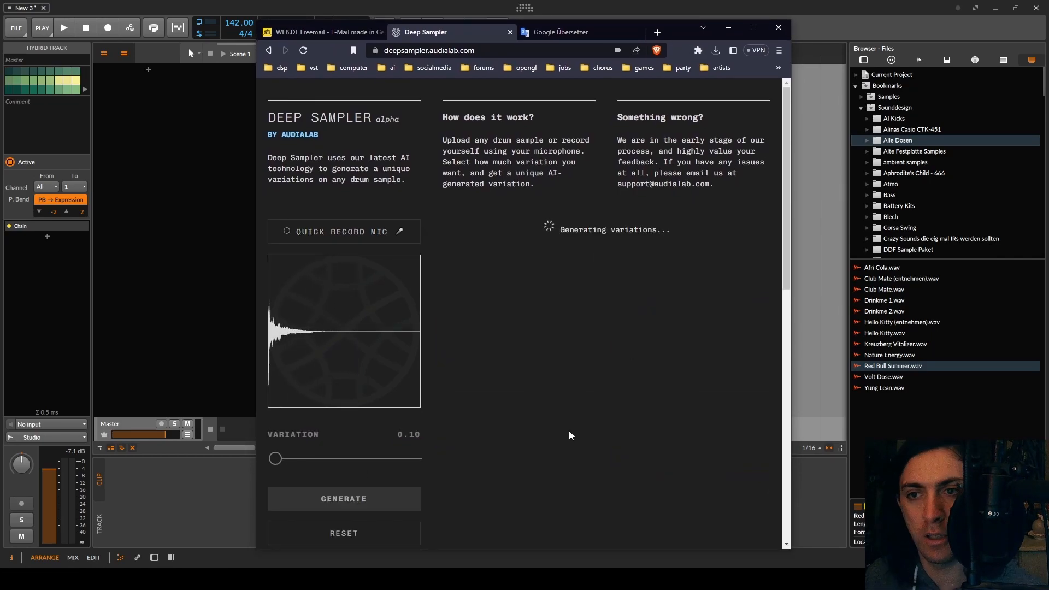
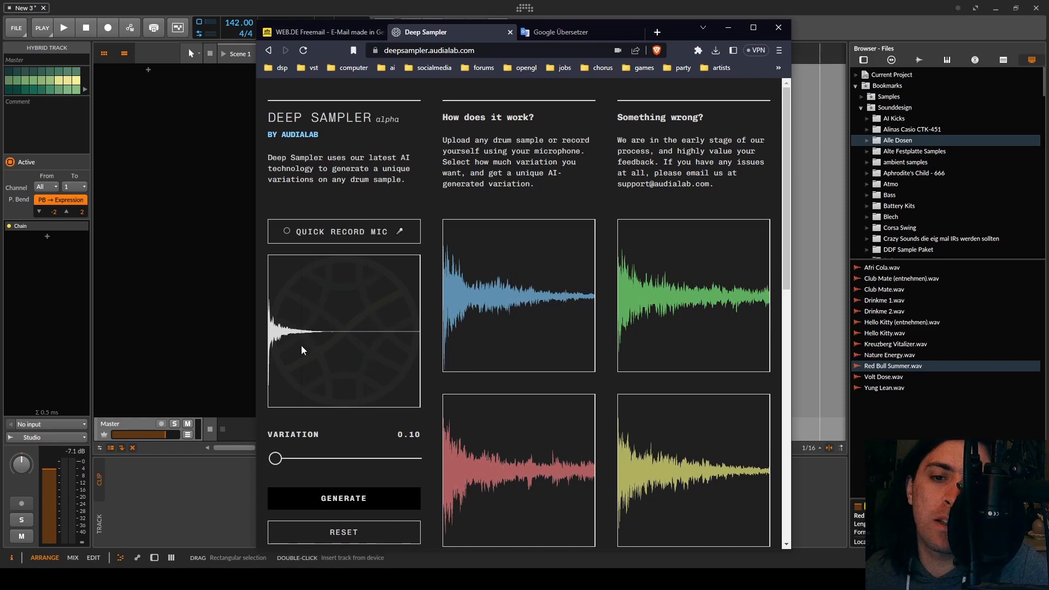
pyautogui.click(306, 362)
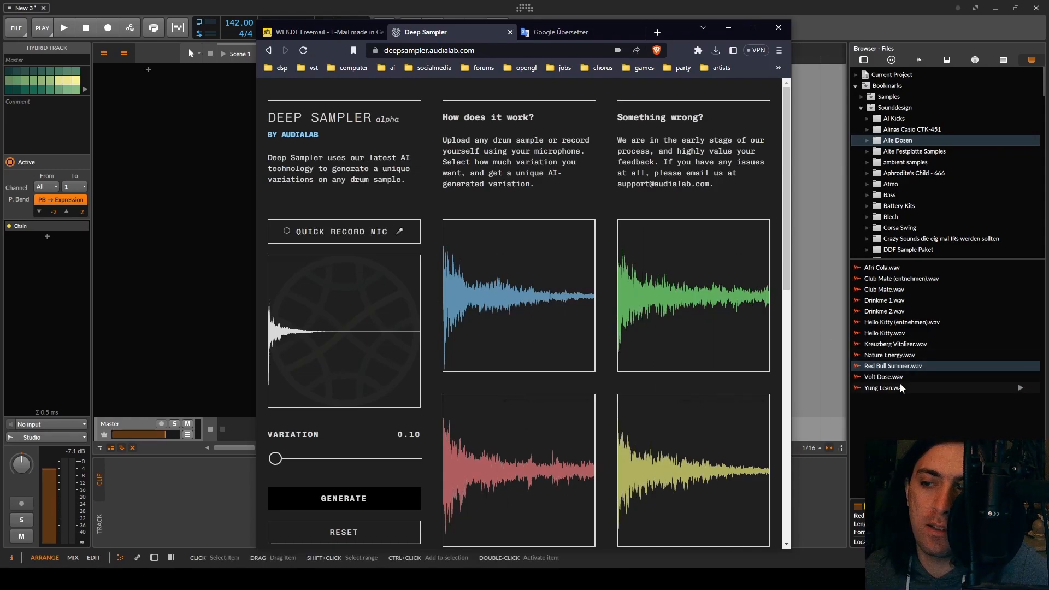
# Step: Preview Yung Lean.wav in Bitwig's browser, then load Hello Kitty (entnehmen).wav into Deep Sampler as the new source
pyautogui.click(880, 389)
pyautogui.hotkey('alt', 'Tab')
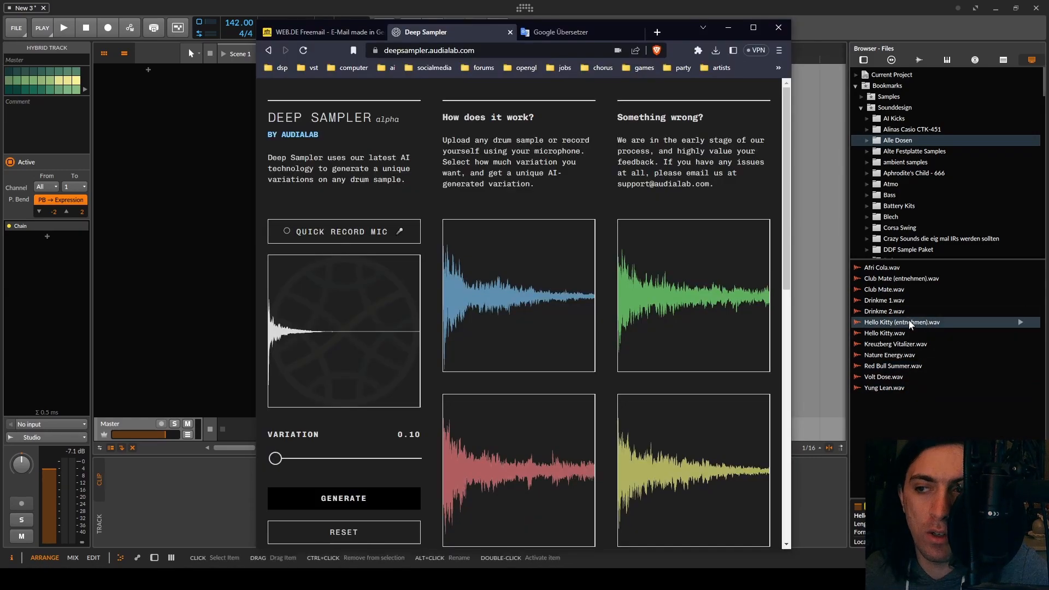
pyautogui.moveTo(909, 321); pyautogui.dragTo(352, 294)
pyautogui.hotkey('alt', 'Tab')
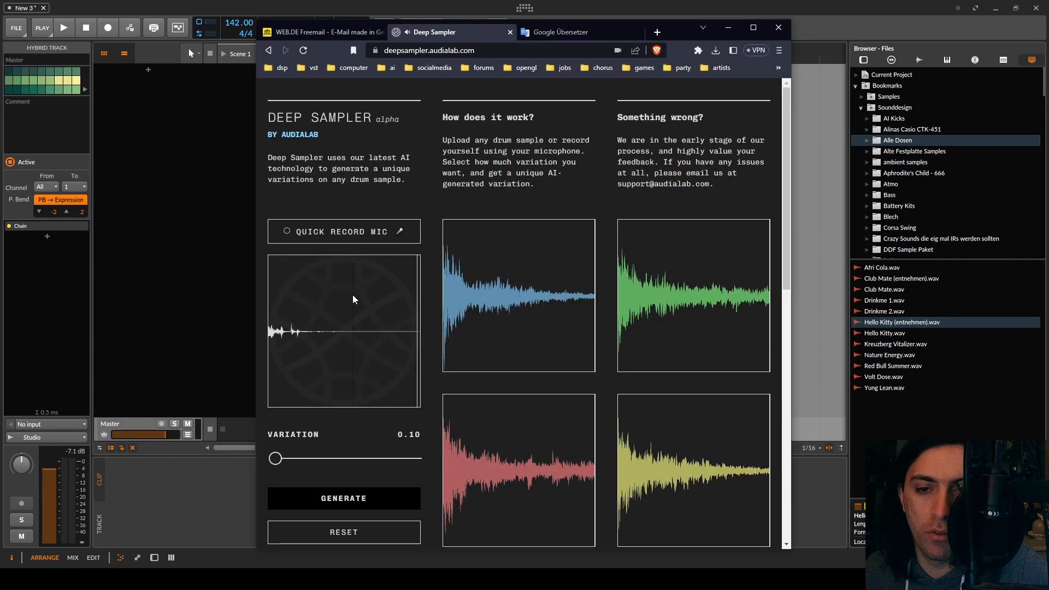
# Step: Generate variations of the Hello Kitty sample at 0.10 and listen to all four, replaying the yellow one
pyautogui.click(372, 501)
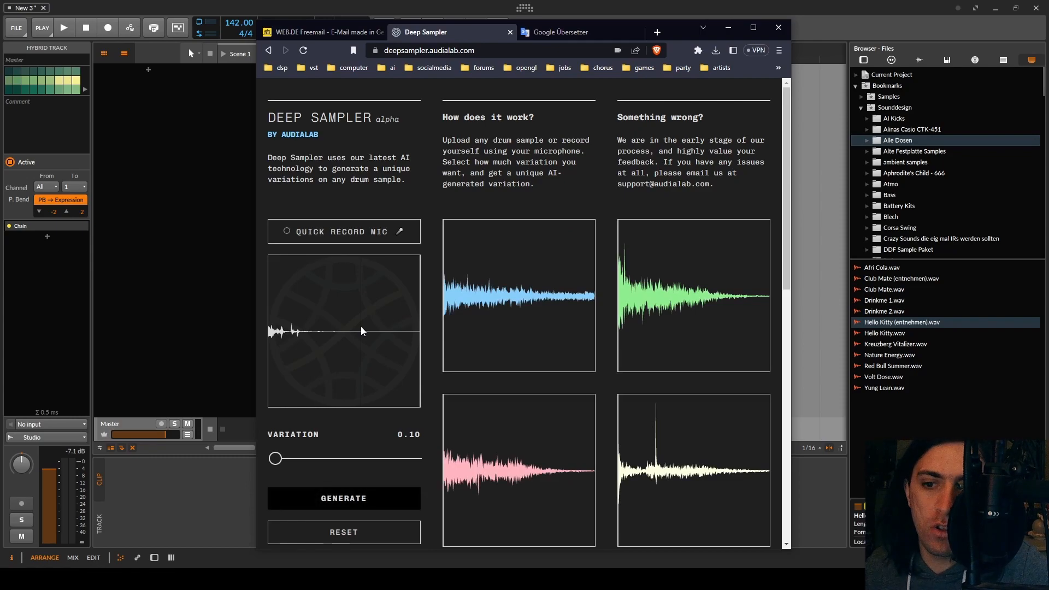
pyautogui.click(508, 313)
pyautogui.click(633, 321)
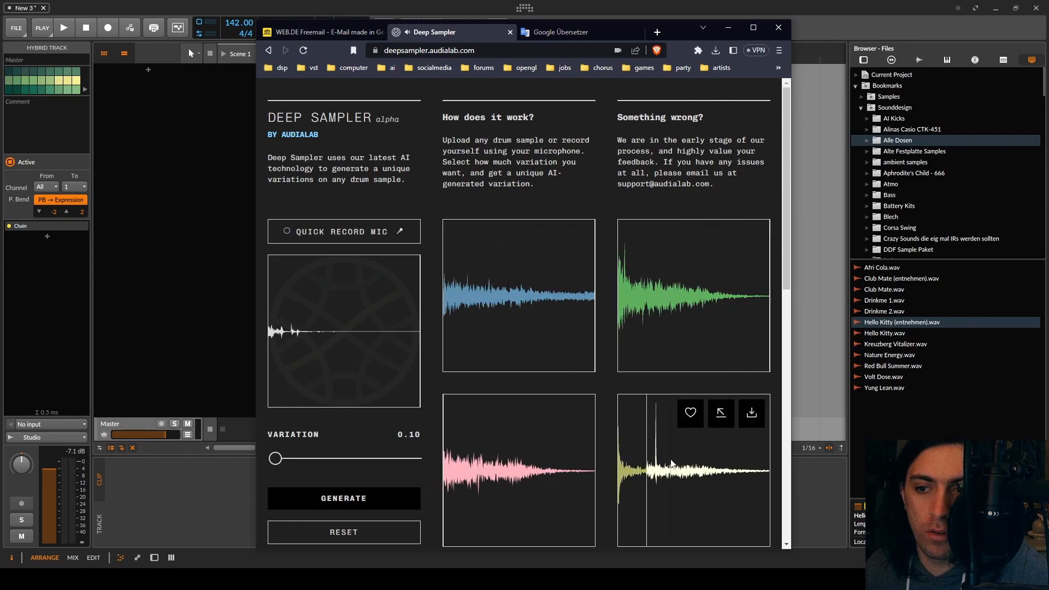
pyautogui.click(674, 470)
pyautogui.click(477, 482)
pyautogui.click(717, 471)
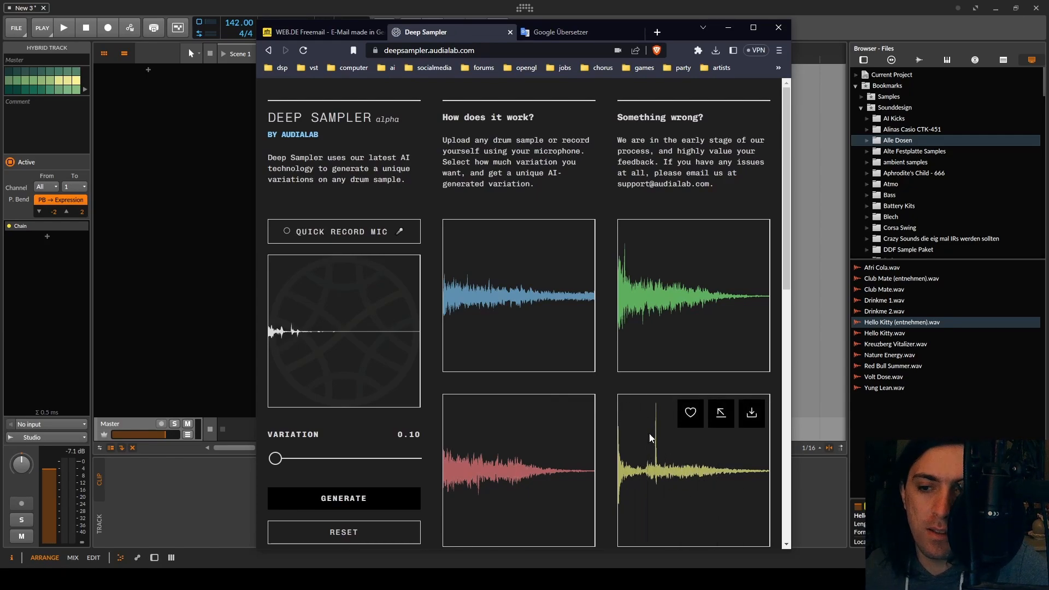
# Step: Replay the yellow Hello Kitty variation and play the original sample for comparison
pyautogui.click(697, 477)
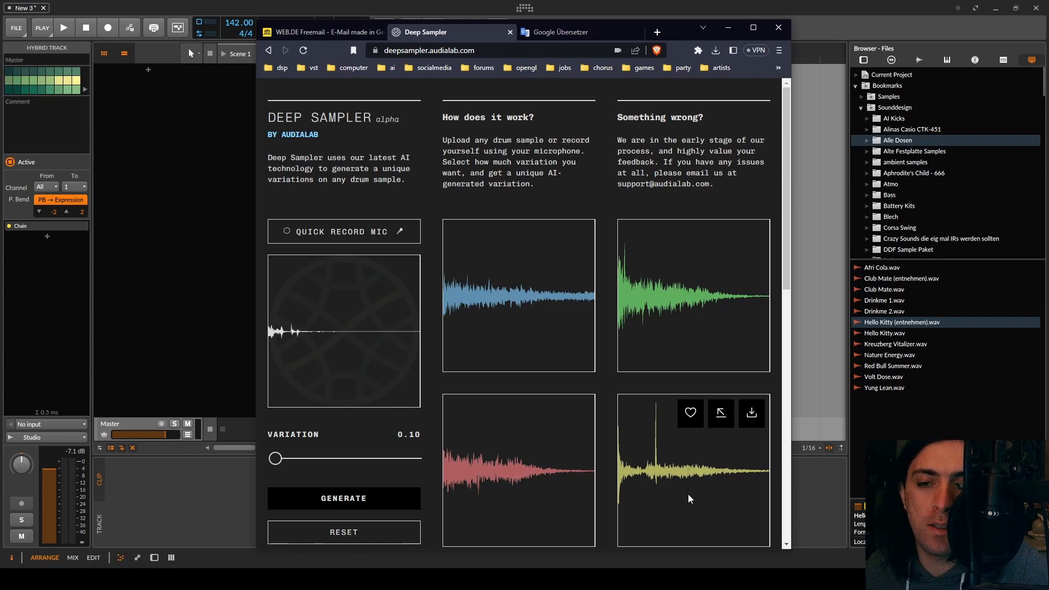
pyautogui.click(740, 483)
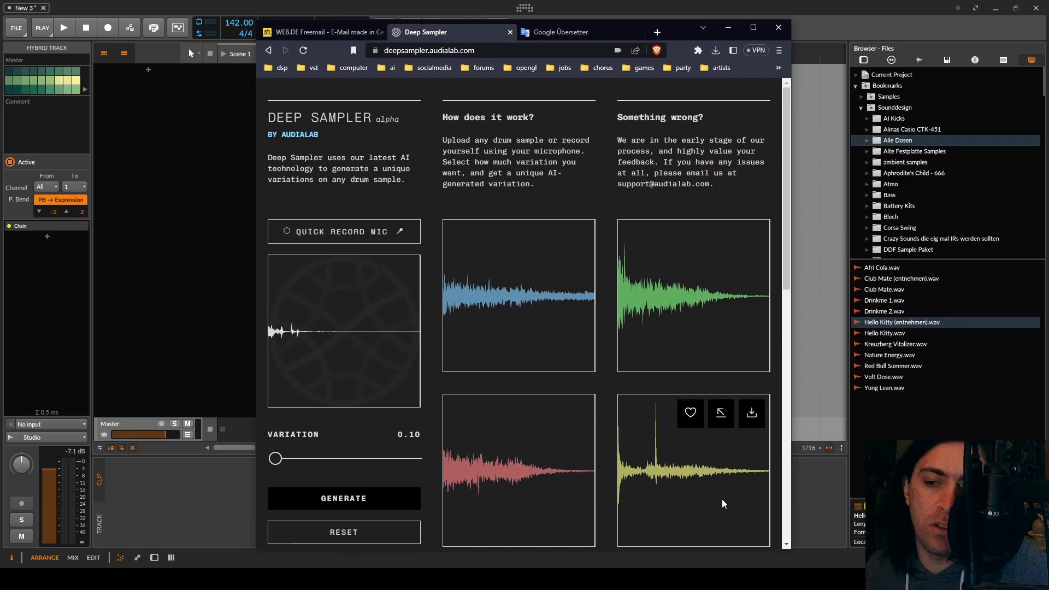
pyautogui.click(376, 366)
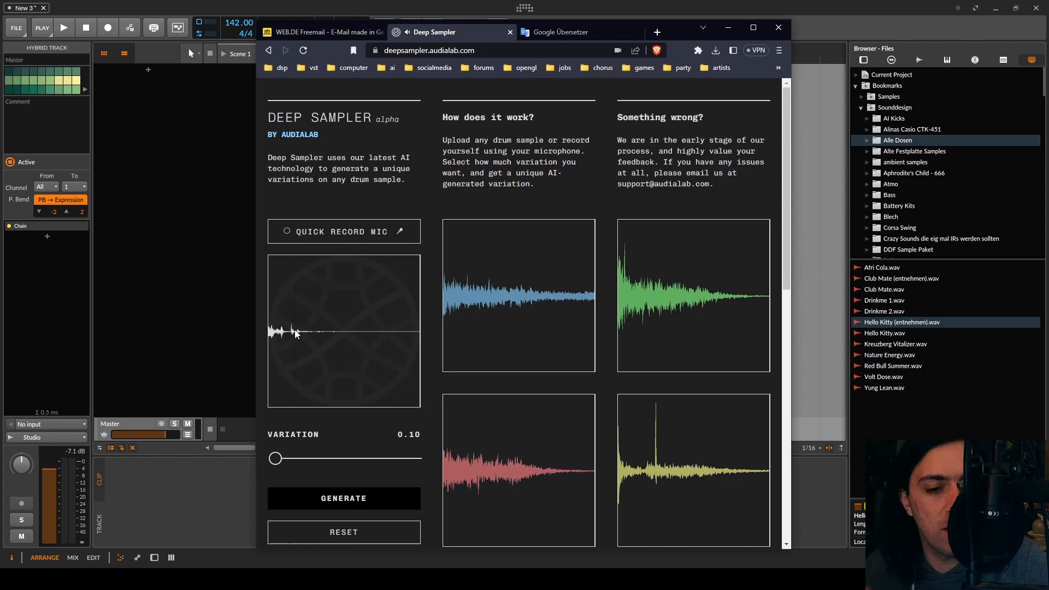
pyautogui.moveTo(661, 503)
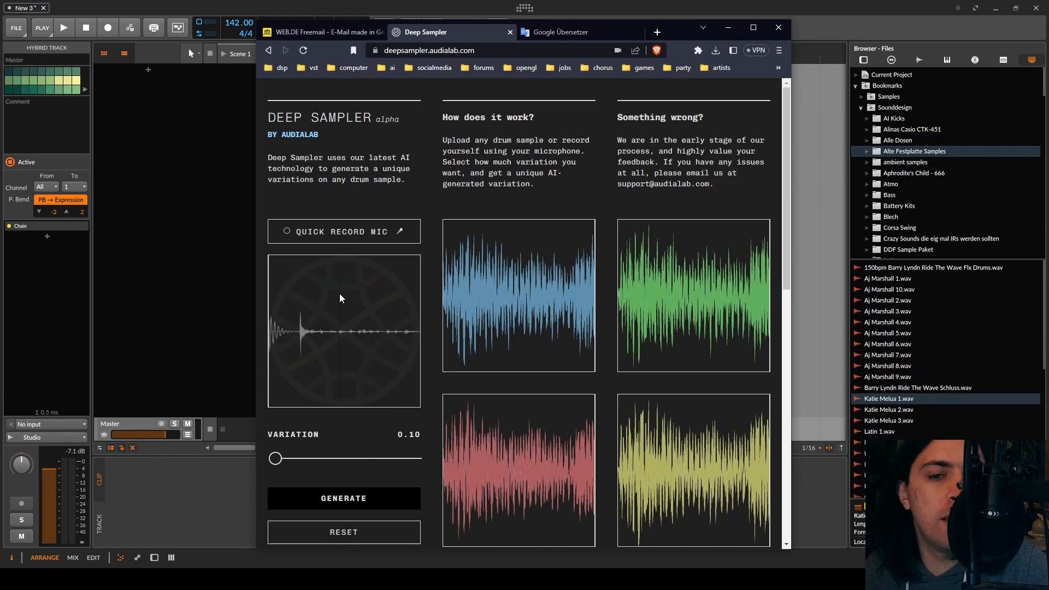
# Step: Play the loaded Katie Melua 1.wav source, generate variations at 0.10 and listen to them
pyautogui.click(340, 294)
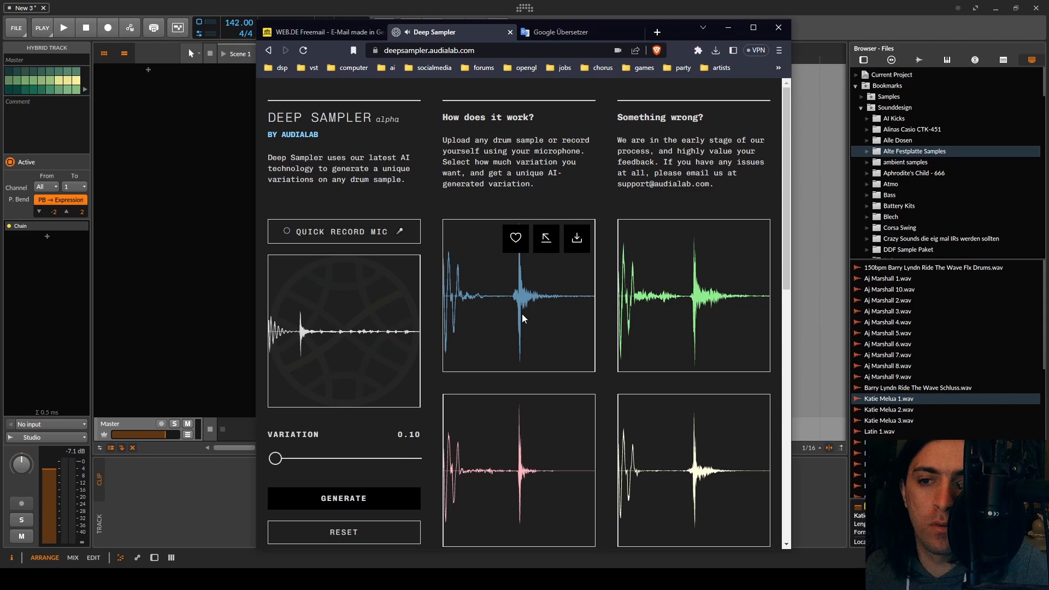
pyautogui.moveTo(716, 330)
pyautogui.click(652, 504)
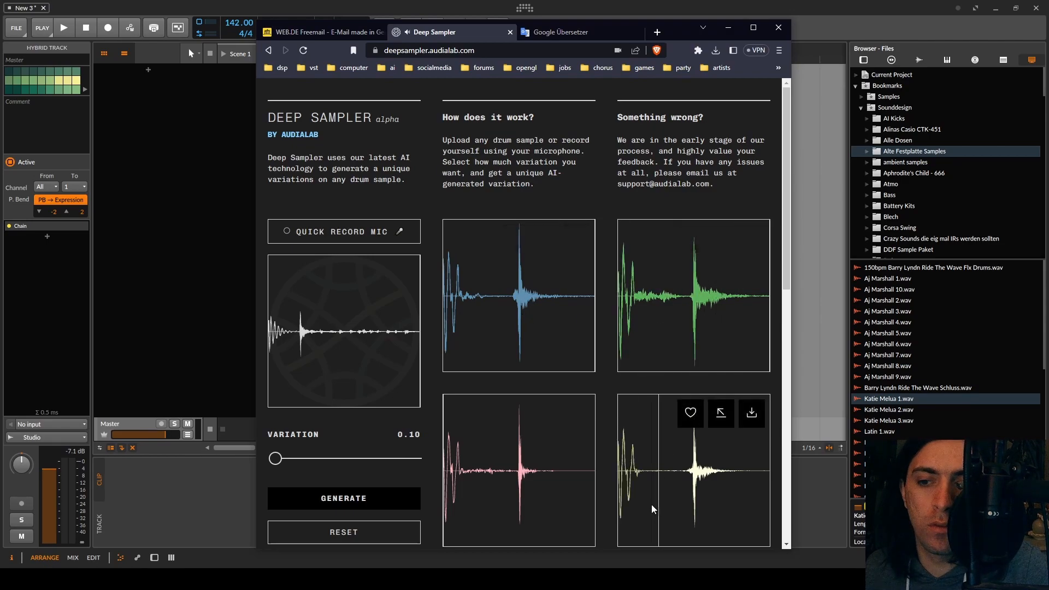
pyautogui.click(510, 483)
pyautogui.moveTo(509, 334)
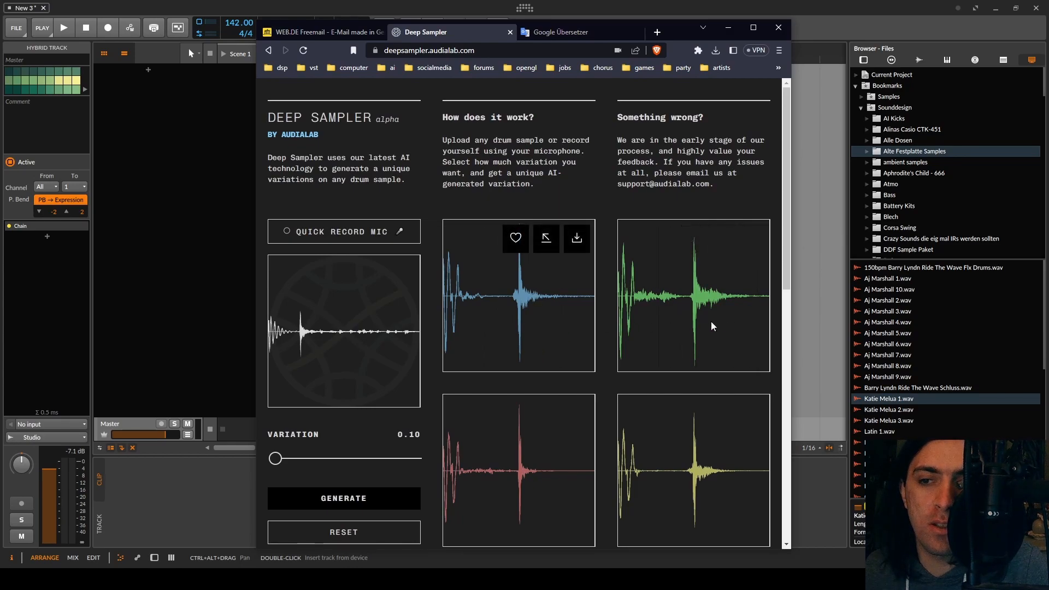
# Step: Replay all four Katie Melua 1 variations in turn, ending with the yellow one
pyautogui.moveTo(687, 488)
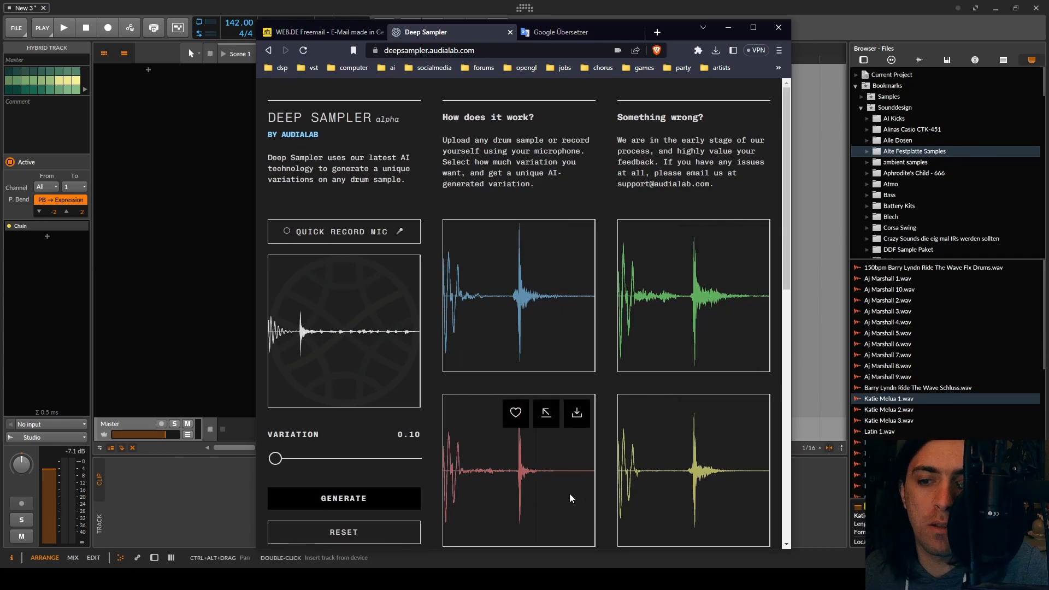
pyautogui.click(501, 323)
pyautogui.click(687, 325)
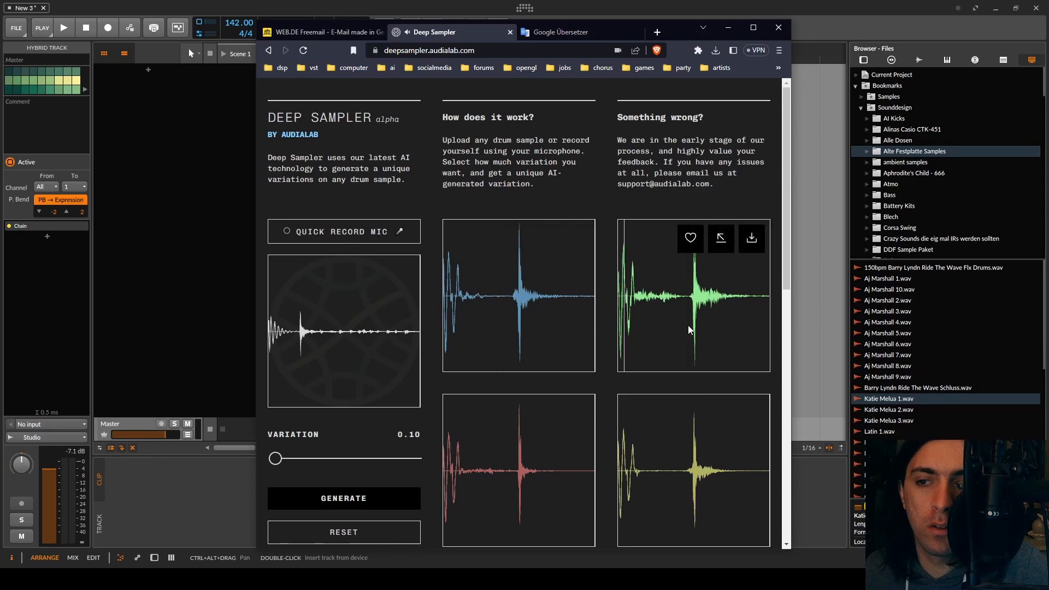
pyautogui.click(528, 485)
pyautogui.click(694, 487)
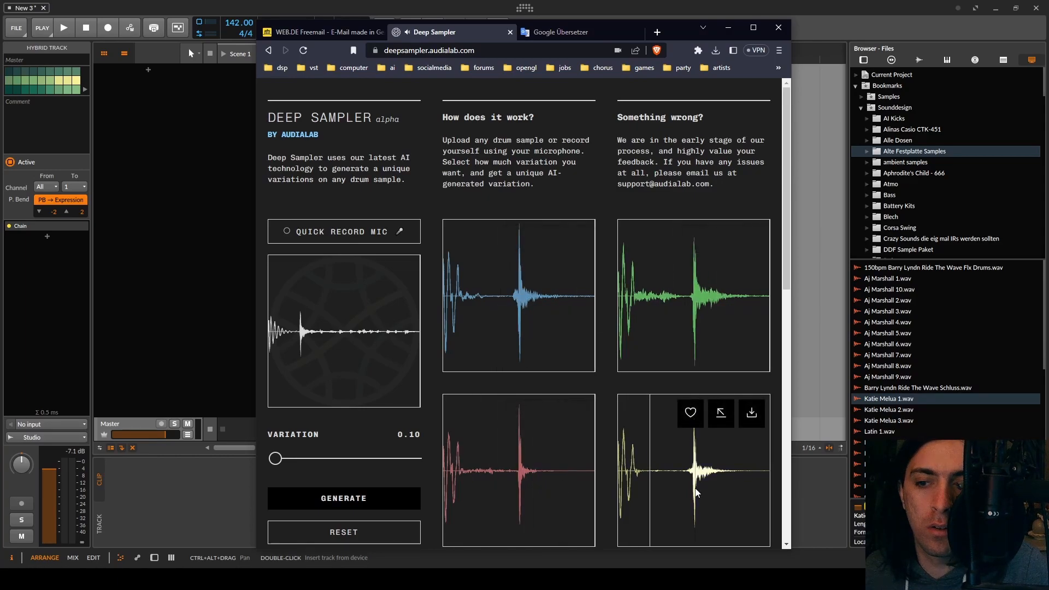
# Step: Load Katie Melua 2.wav into Deep Sampler, generate variations at 0.10, then listen to the blue one and download it
pyautogui.moveTo(888, 409); pyautogui.dragTo(313, 365)
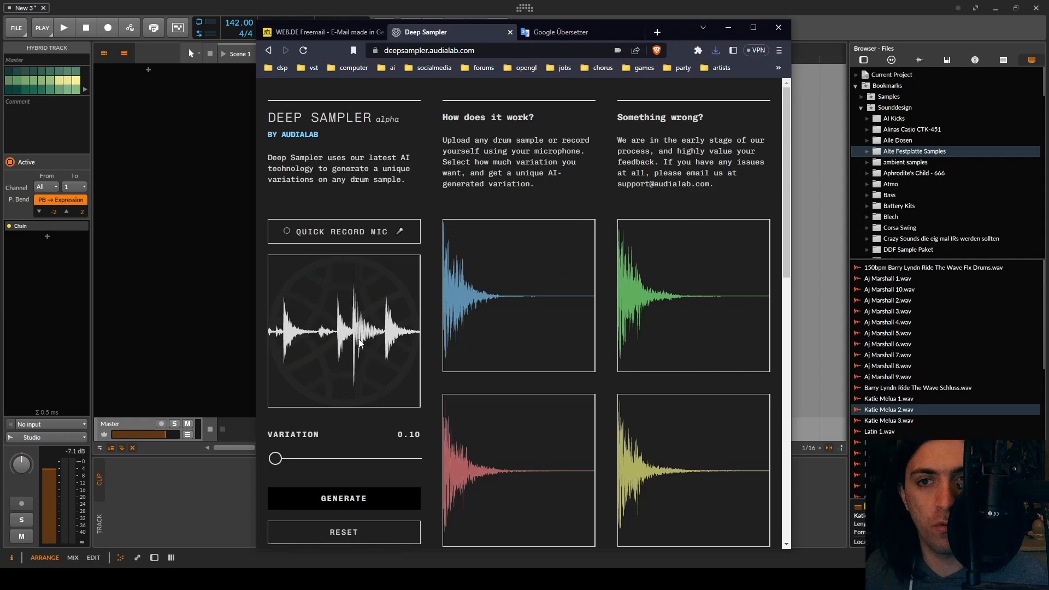
pyautogui.click(518, 328)
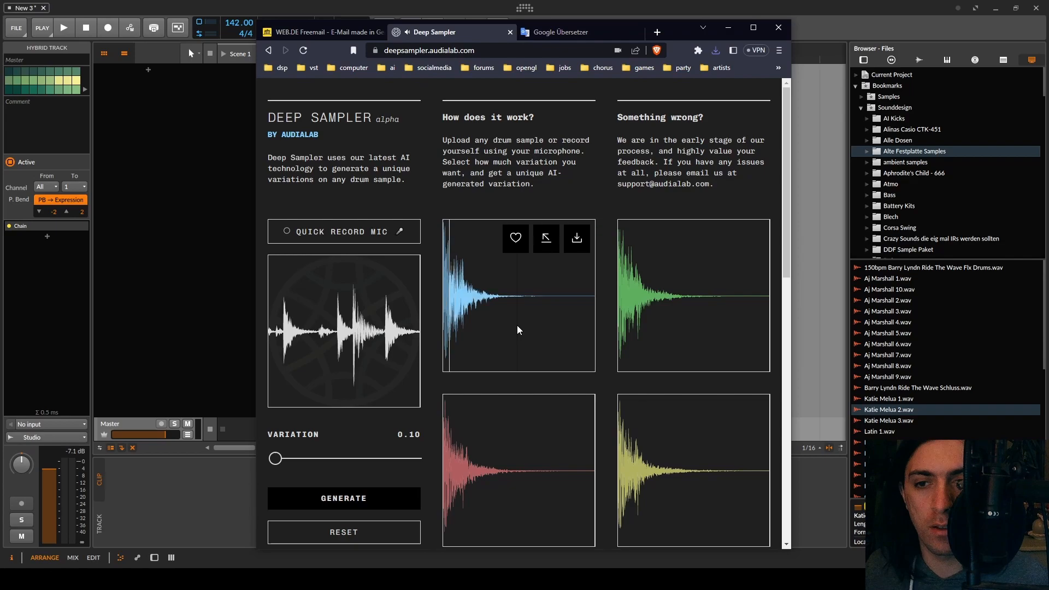
pyautogui.click(577, 248)
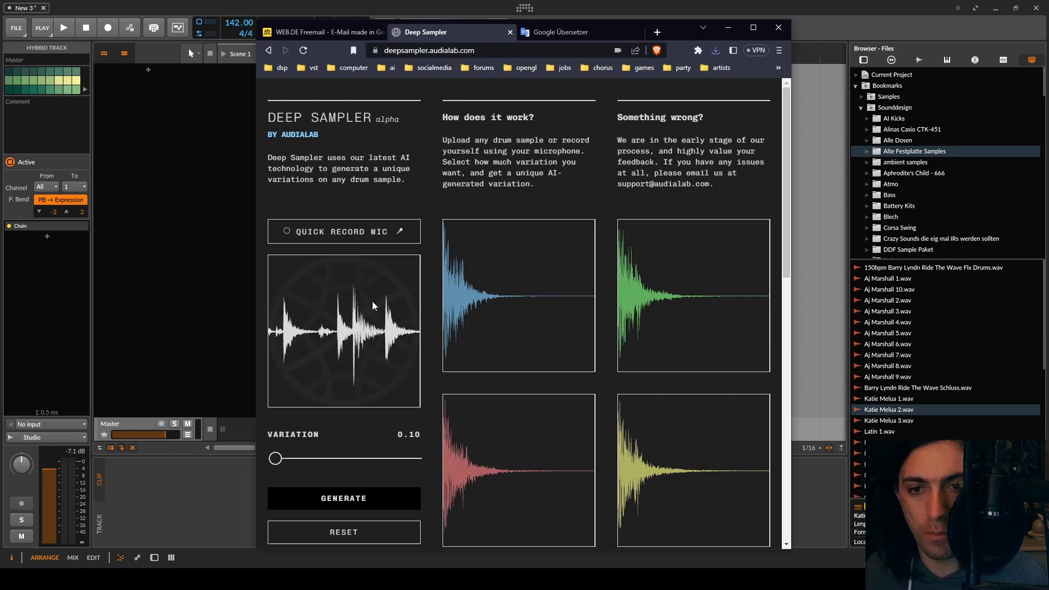
# Step: Listen to the red, yellow and green Katie Melua 2 variations, compare blue with green, and download the green one
pyautogui.click(542, 497)
pyautogui.click(688, 491)
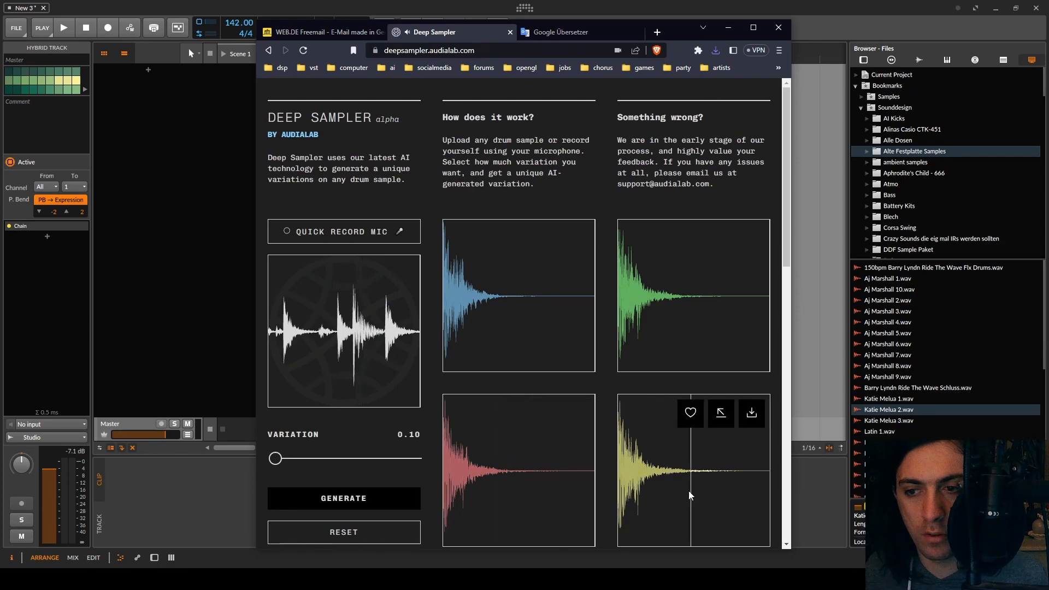
pyautogui.click(688, 322)
pyautogui.click(696, 320)
pyautogui.click(513, 320)
pyautogui.click(693, 315)
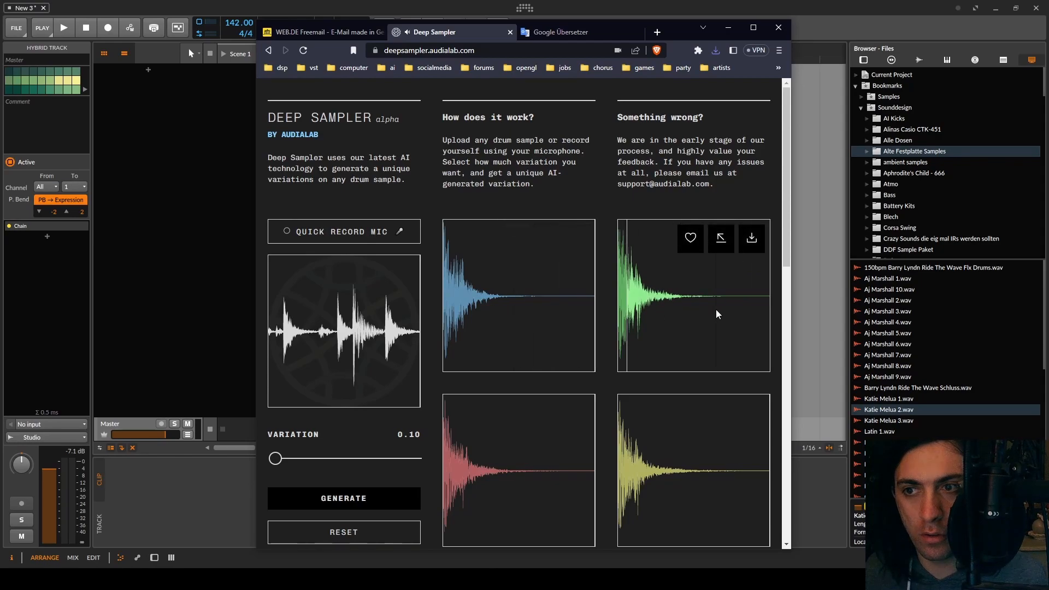
pyautogui.click(755, 241)
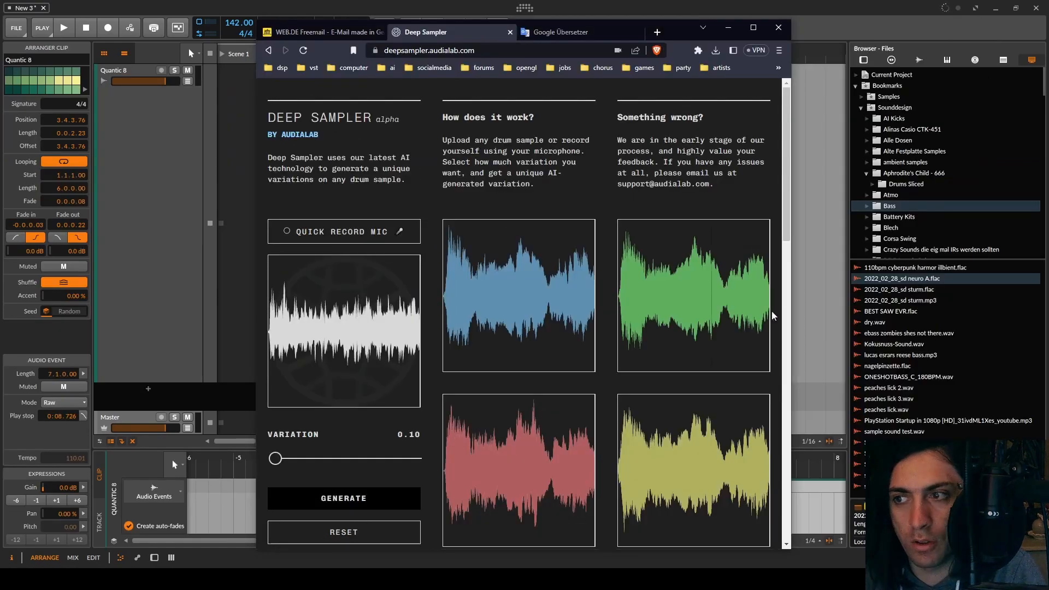
# Step: Load 2022_02_28_sd neuro A.flac from Bitwig's Bass folder into Deep Sampler, generate variations at 0.10 and listen to them
pyautogui.click(921, 280)
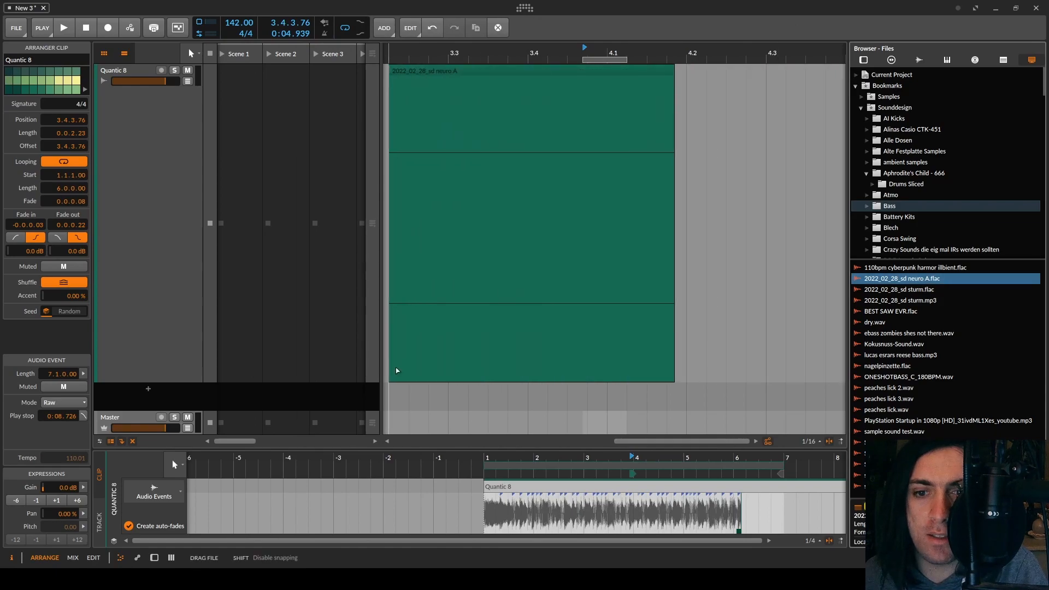
pyautogui.hotkey('alt', 'Tab')
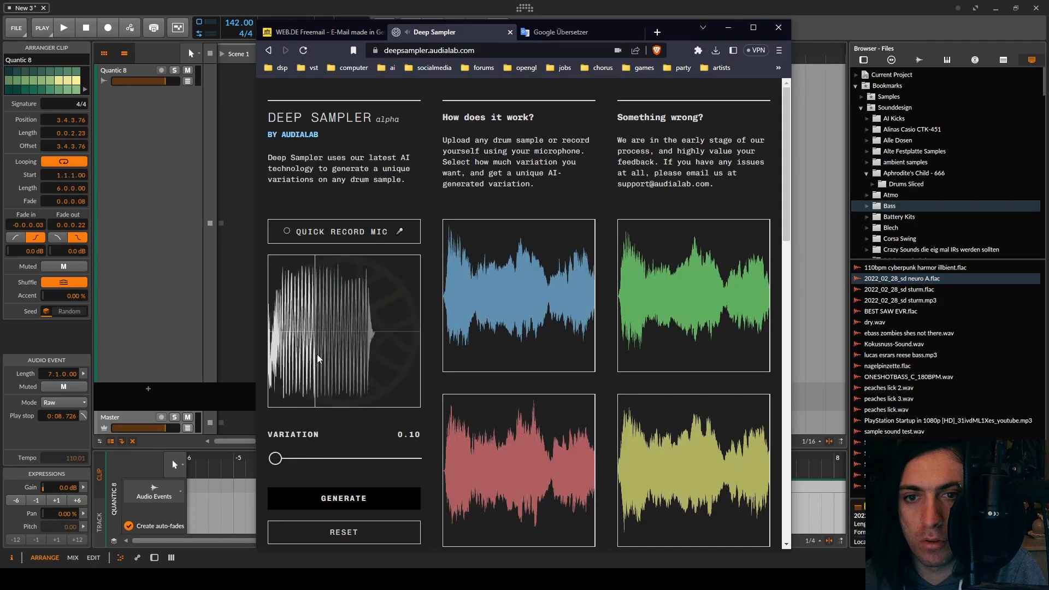
pyautogui.click(344, 498)
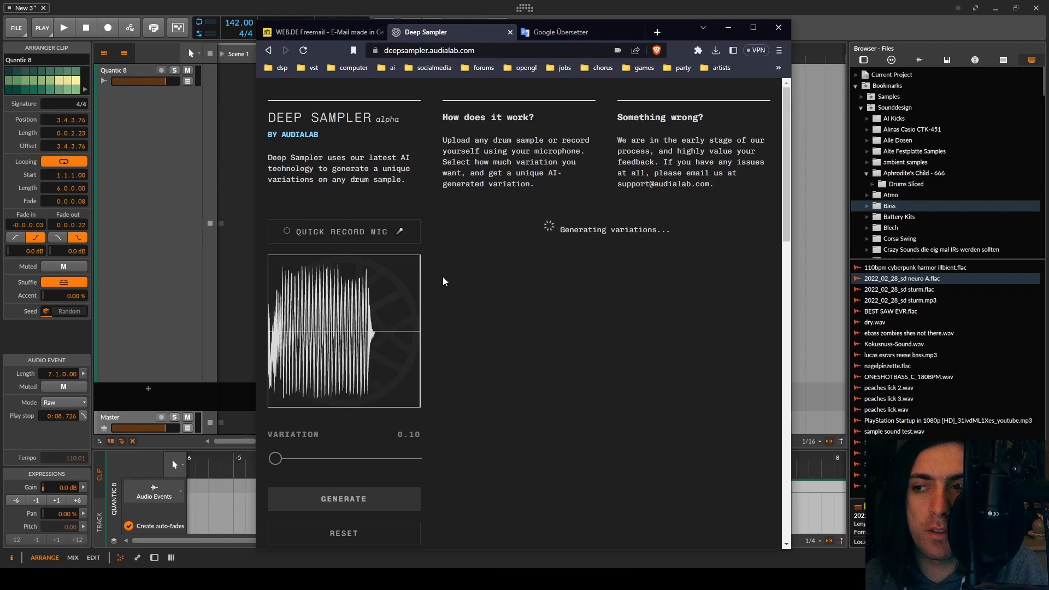
pyautogui.moveTo(674, 326)
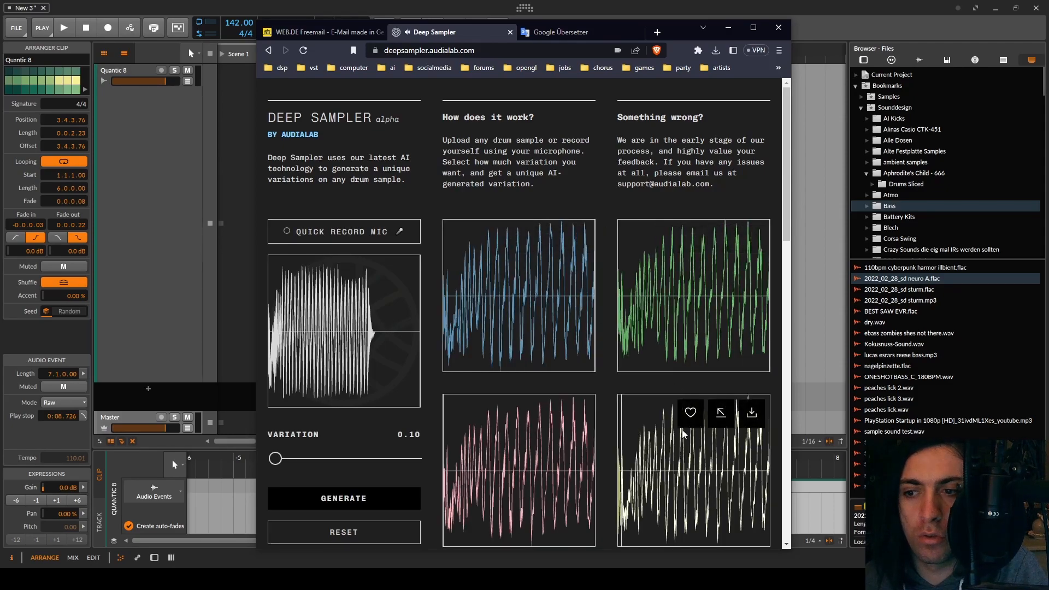
pyautogui.moveTo(530, 493)
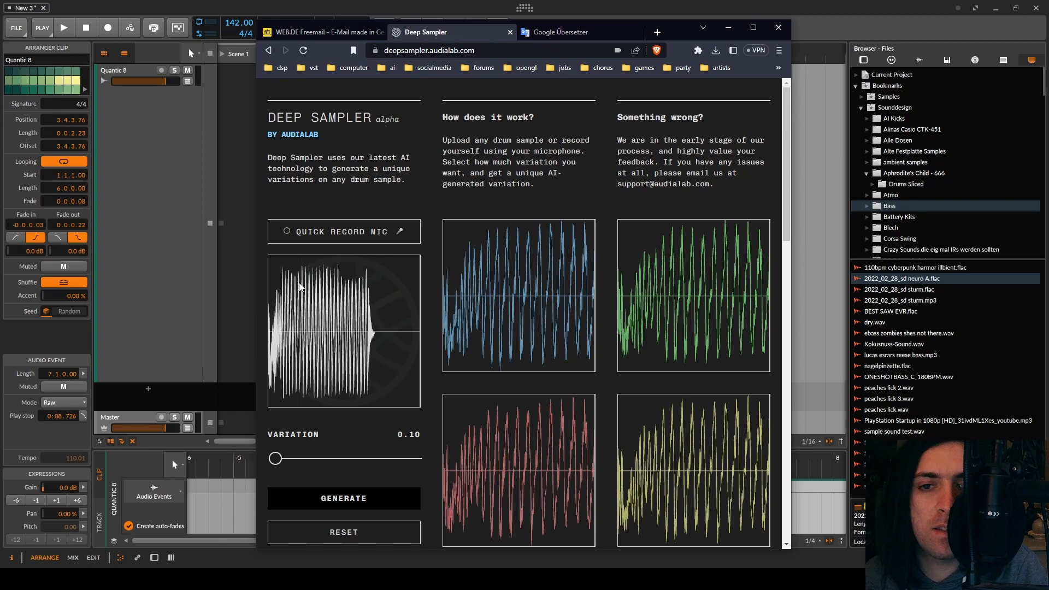
pyautogui.moveTo(492, 478)
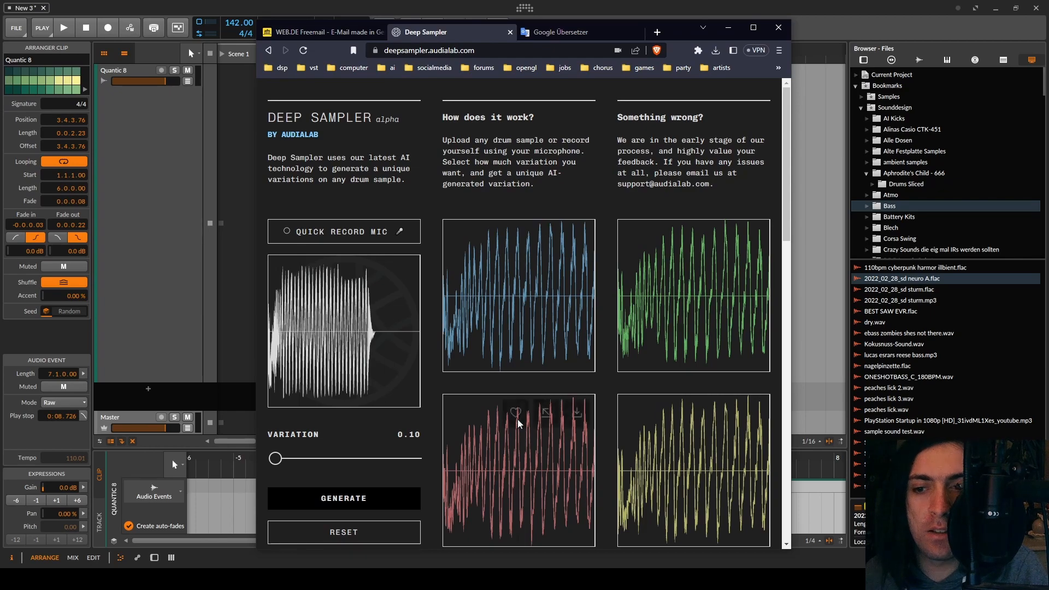
pyautogui.click(518, 521)
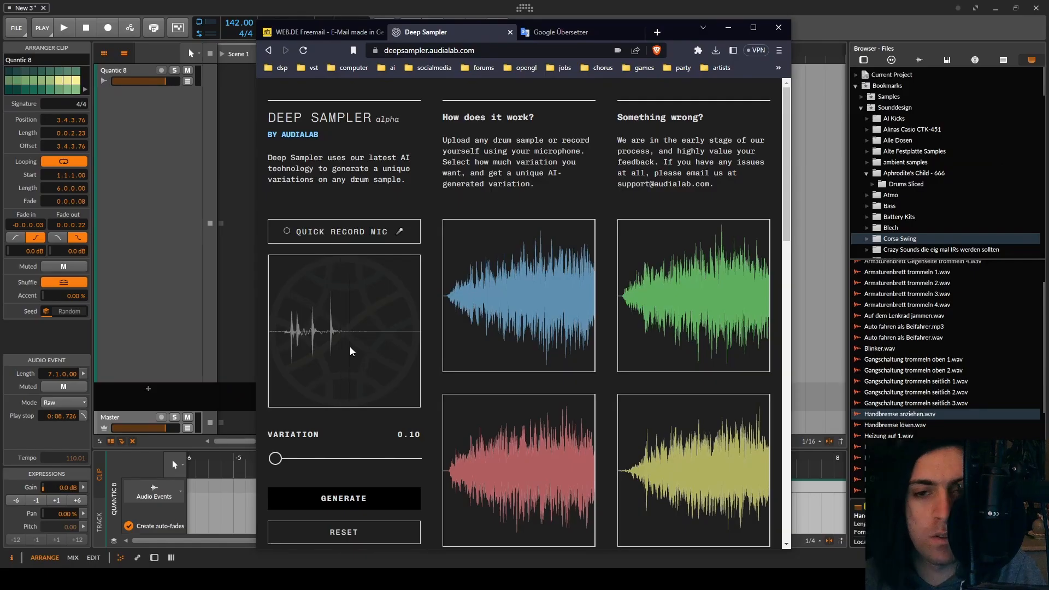
# Step: Play the loaded Handbremse anziehen.wav from the Corsa Swing folder and generate variations of it at 0.10
pyautogui.click(350, 347)
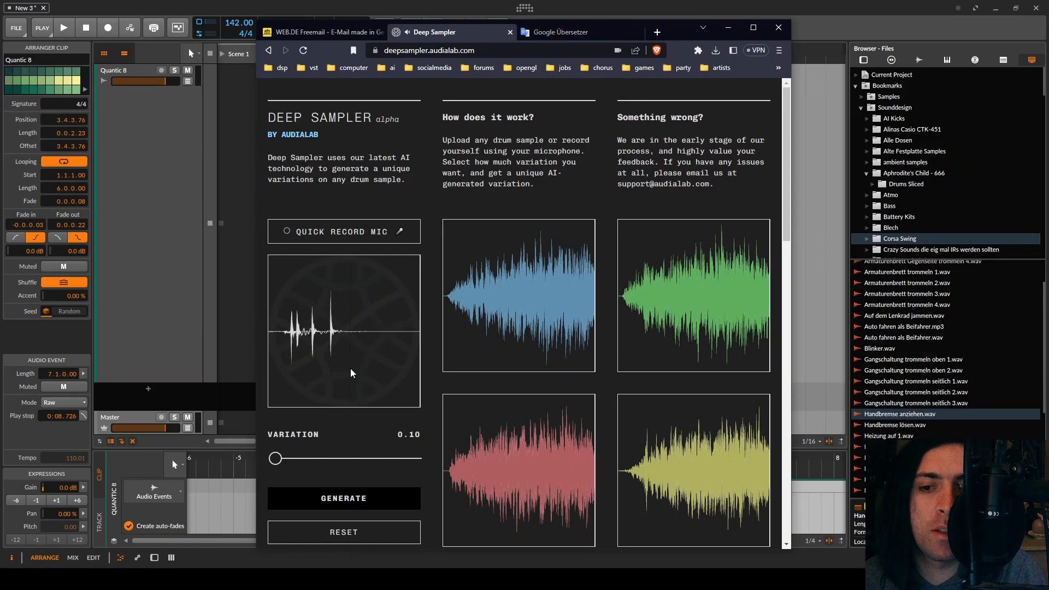
pyautogui.click(344, 498)
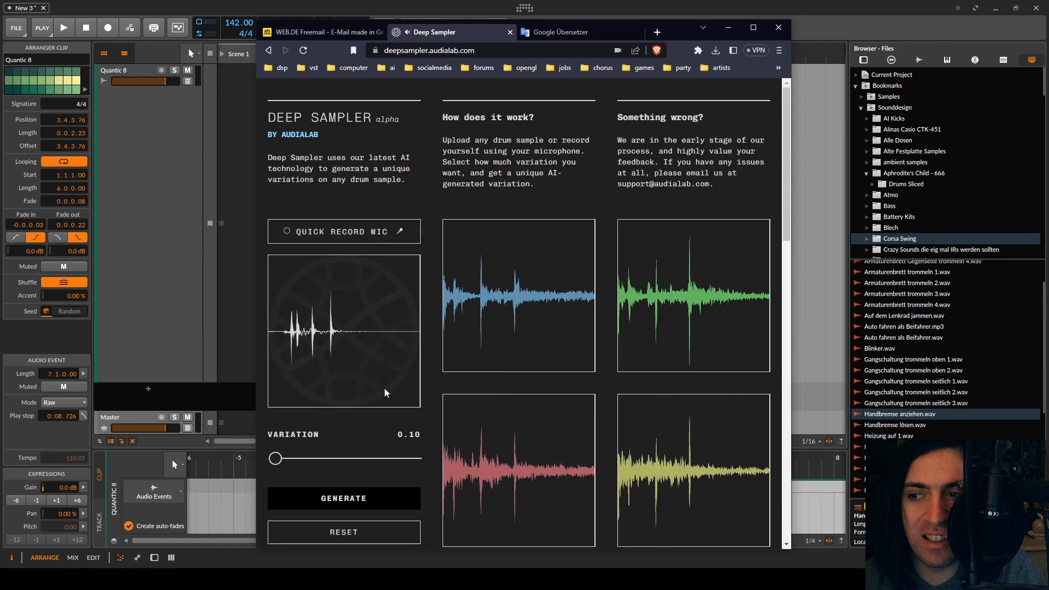
# Step: Load Kassette aus Deck entfernen.wav into Deep Sampler, generate variations at 0.10 and listen to them
pyautogui.moveTo(896, 480); pyautogui.dragTo(403, 300)
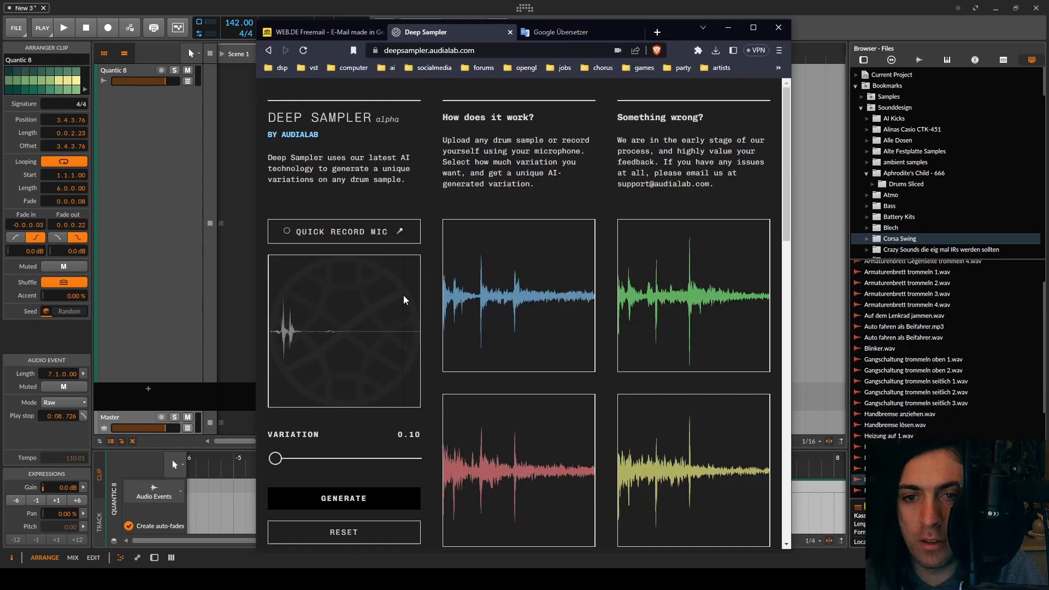
pyautogui.click(328, 325)
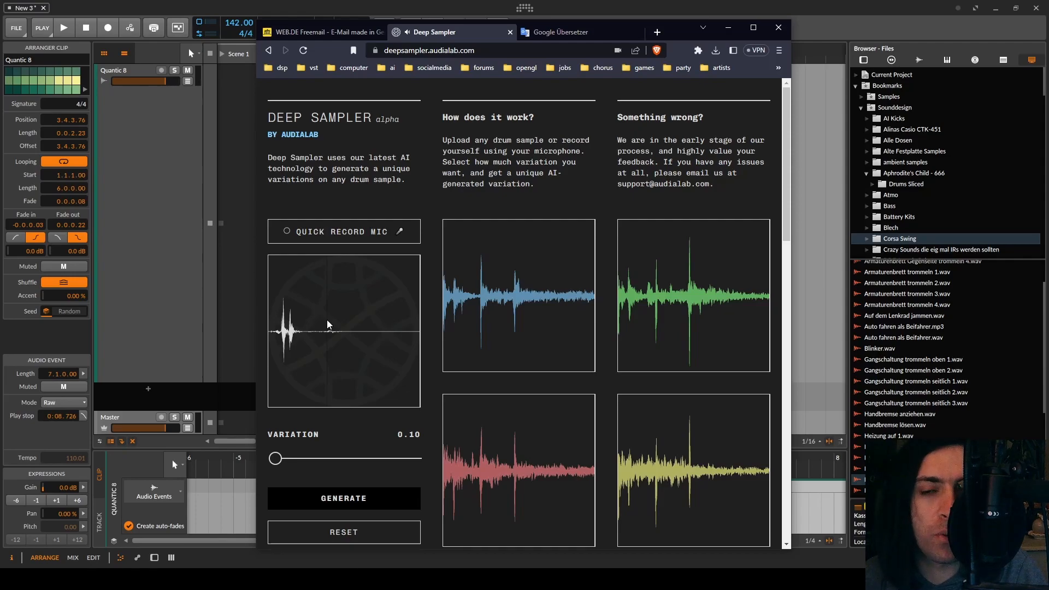
pyautogui.click(360, 497)
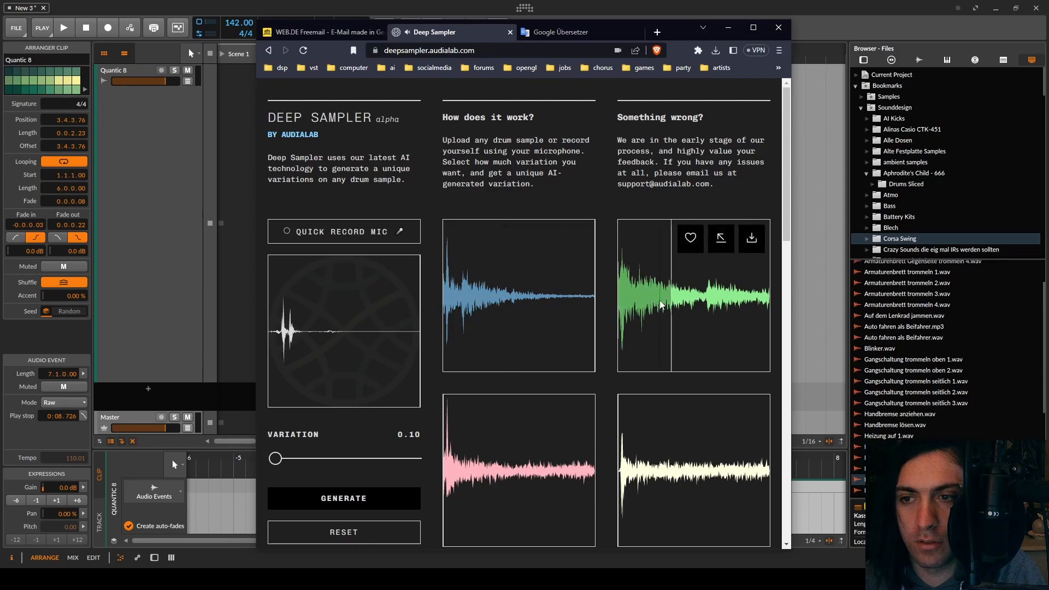
pyautogui.click(665, 453)
pyautogui.click(476, 482)
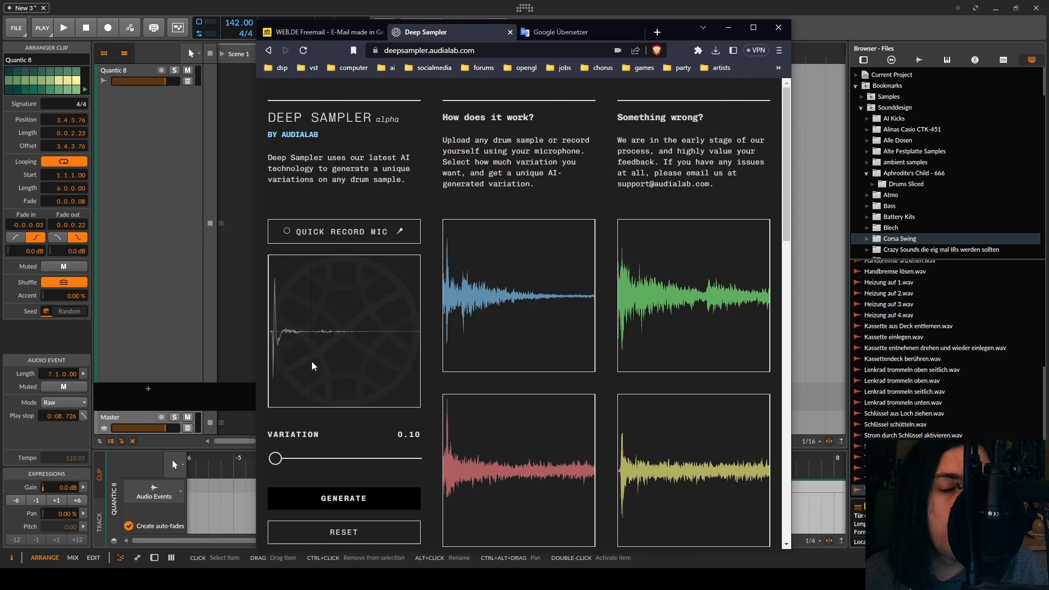
# Step: Play the loaded Tür öffnen und aussteigen.wav source, generate variations at 0.10 and listen to them
pyautogui.click(312, 364)
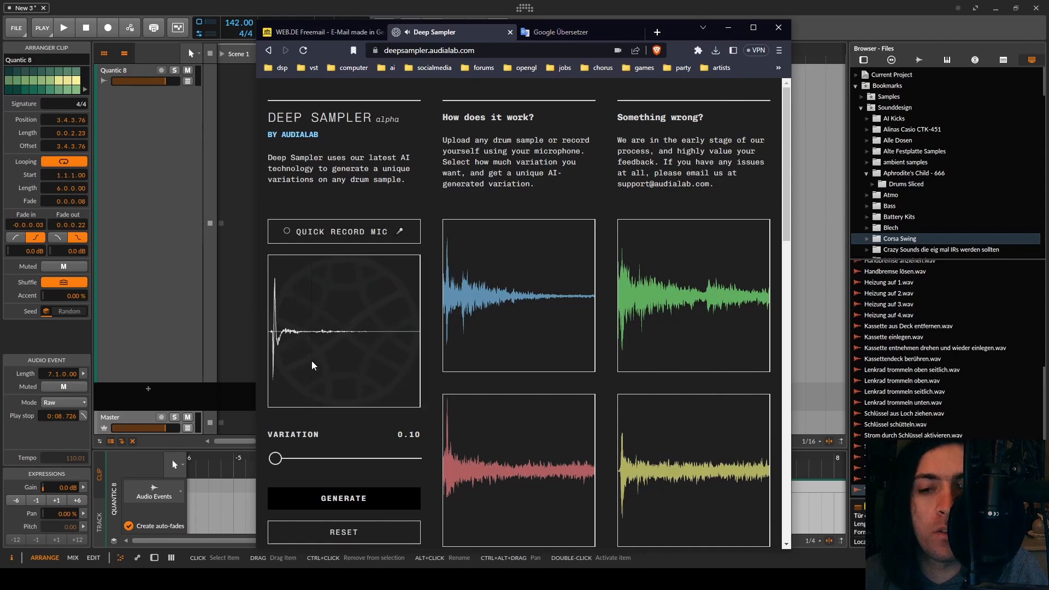
pyautogui.click(360, 498)
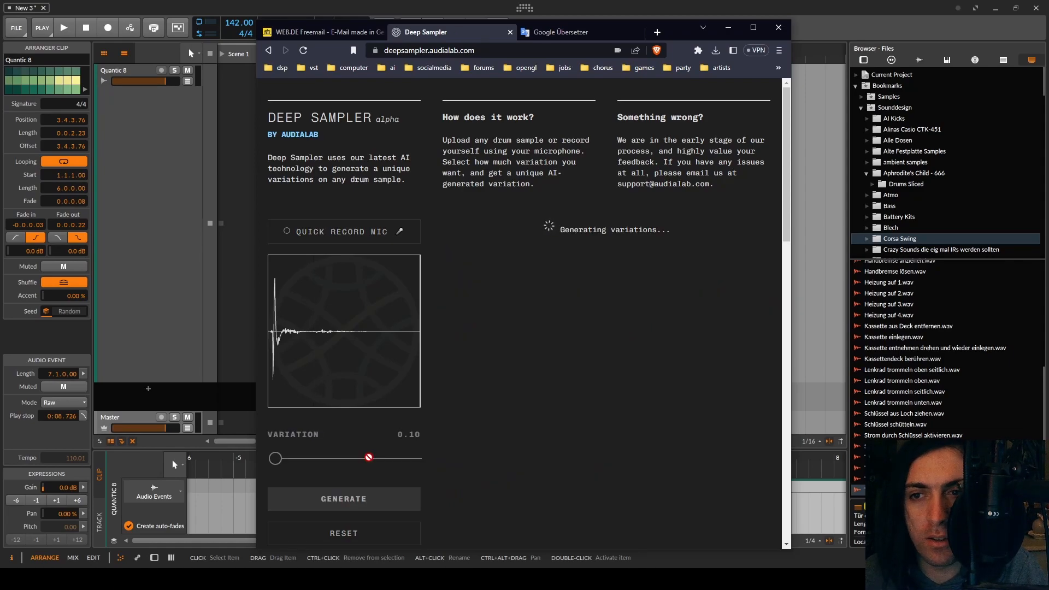
pyautogui.moveTo(676, 312)
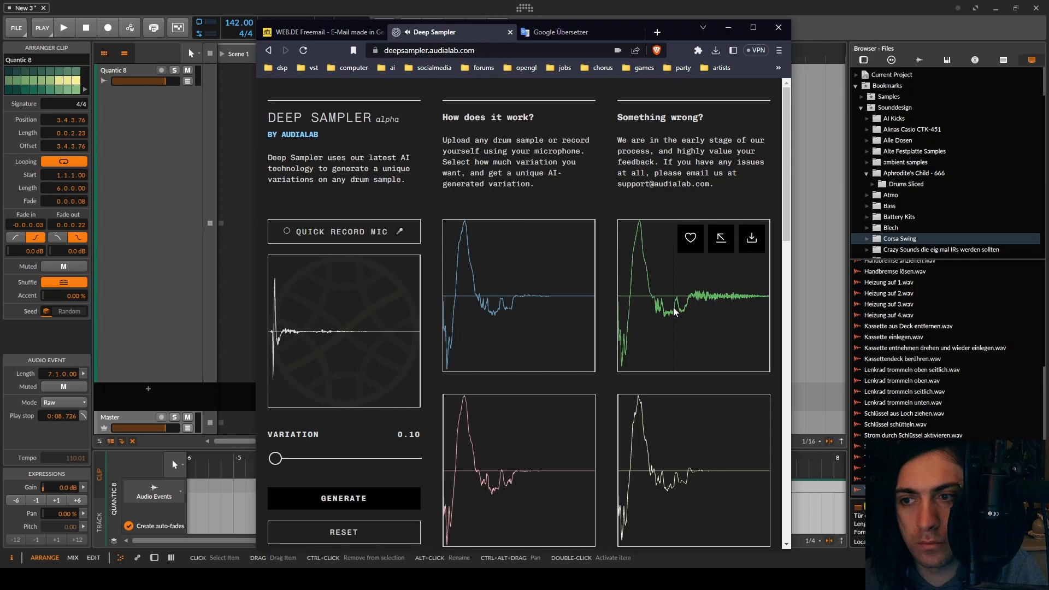
pyautogui.moveTo(477, 469)
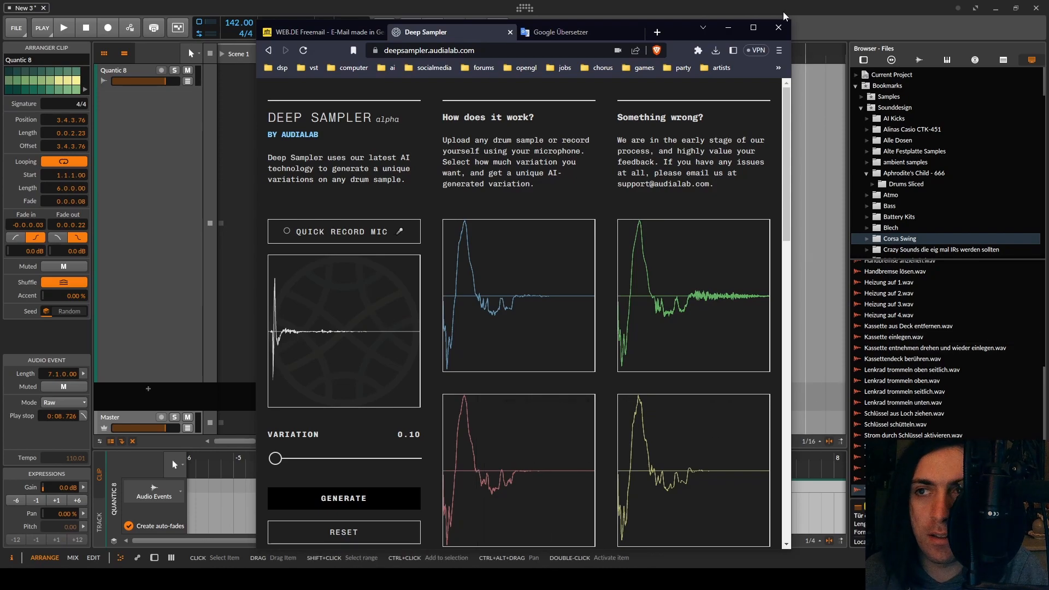
# Step: Switch to Bitwig, place Tür öffnen und aussteigen.wav on the Quantic 8 track at 3.3.1, and select that track
pyautogui.click(728, 27)
pyautogui.moveTo(885, 490); pyautogui.dragTo(465, 95)
pyautogui.scroll(-5, 471, 93)
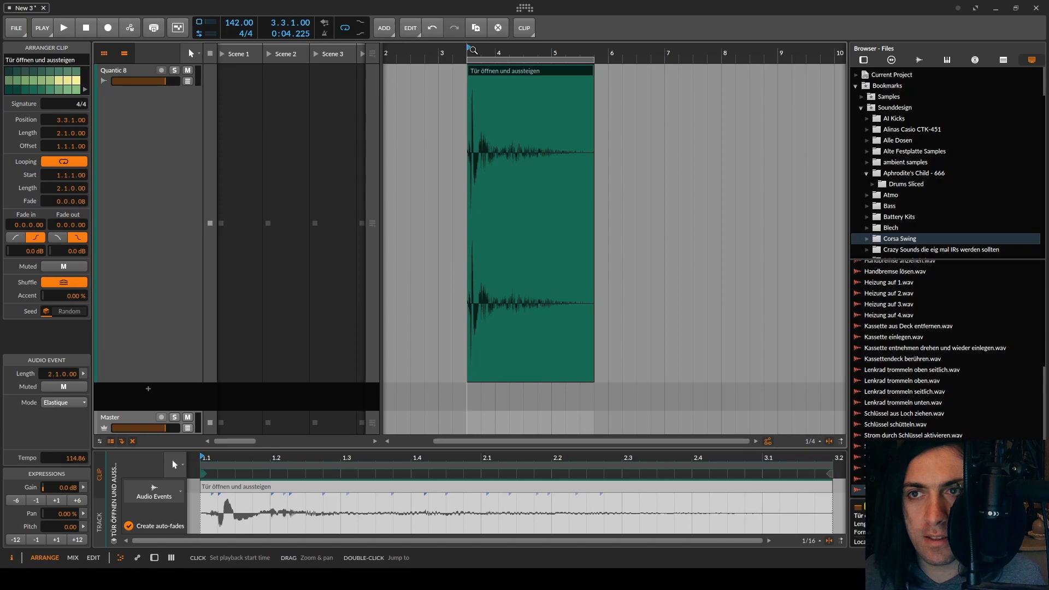
pyautogui.click(158, 196)
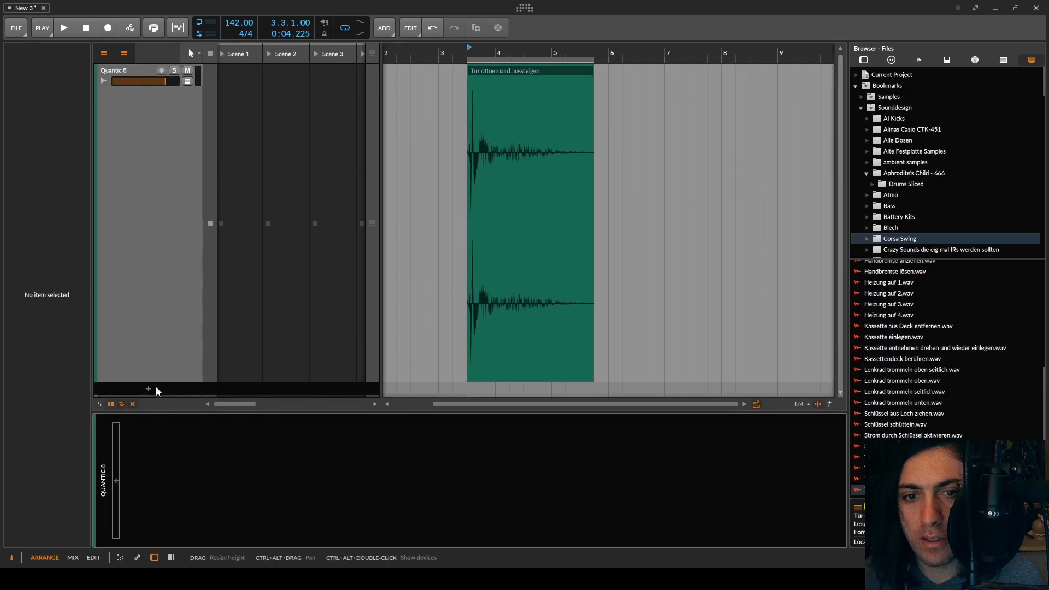
# Step: Add FabFilter Saturn to the Quantic 8 track, set its band 5 level to +0.20 dB and close the plug-in window
pyautogui.click(116, 479)
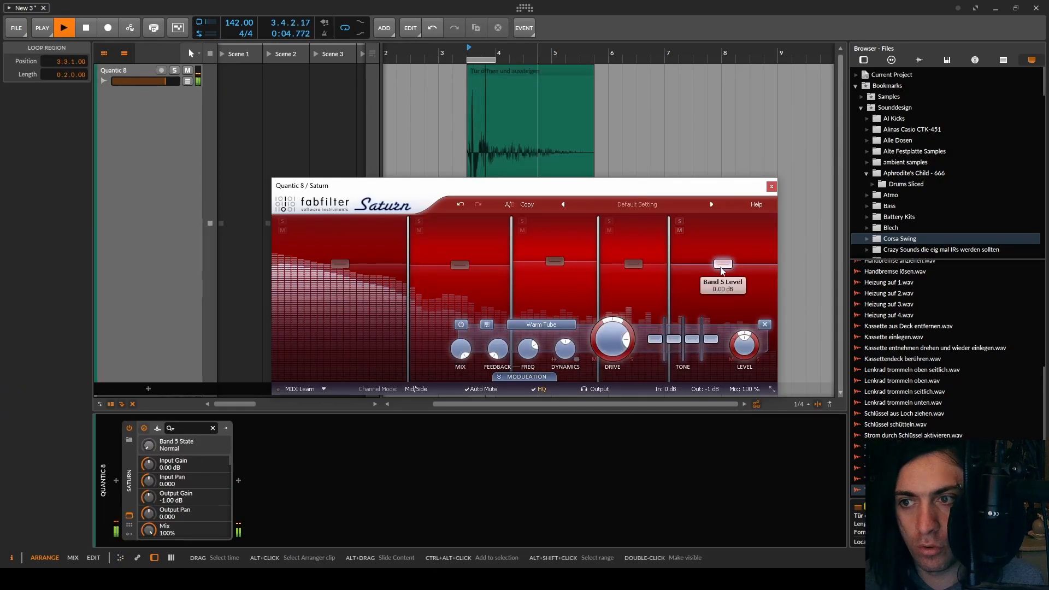
pyautogui.moveTo(722, 270); pyautogui.dragTo(723, 269)
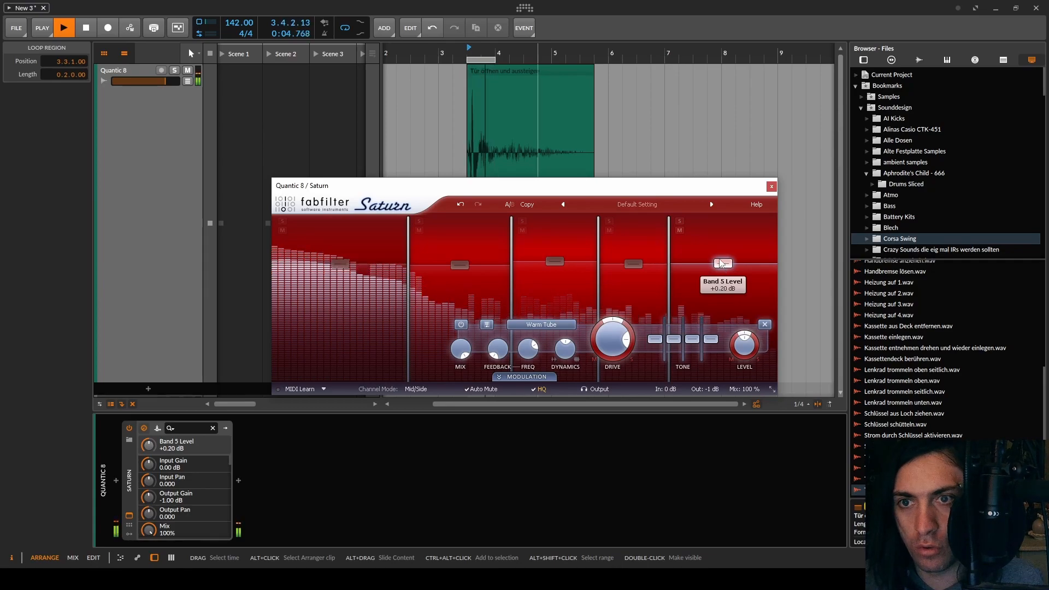
pyautogui.click(772, 186)
# Step: Move the second part of the split Tür öffnen und aussteigen clip earlier against the first part and start the audio export
pyautogui.moveTo(495, 60); pyautogui.dragTo(522, 71)
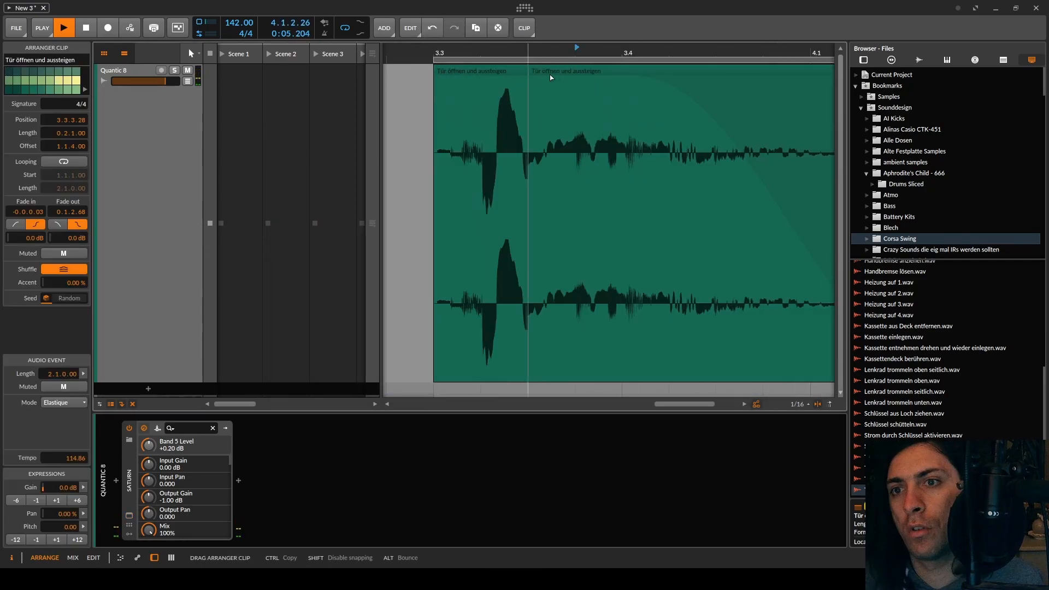
pyautogui.moveTo(550, 76); pyautogui.dragTo(500, 80)
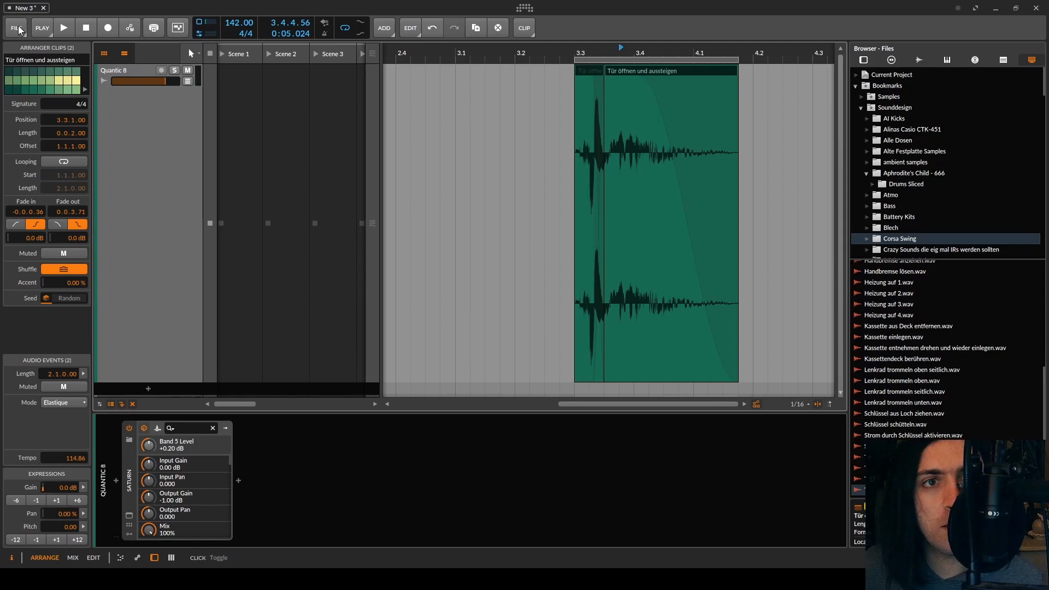
pyautogui.click(18, 29)
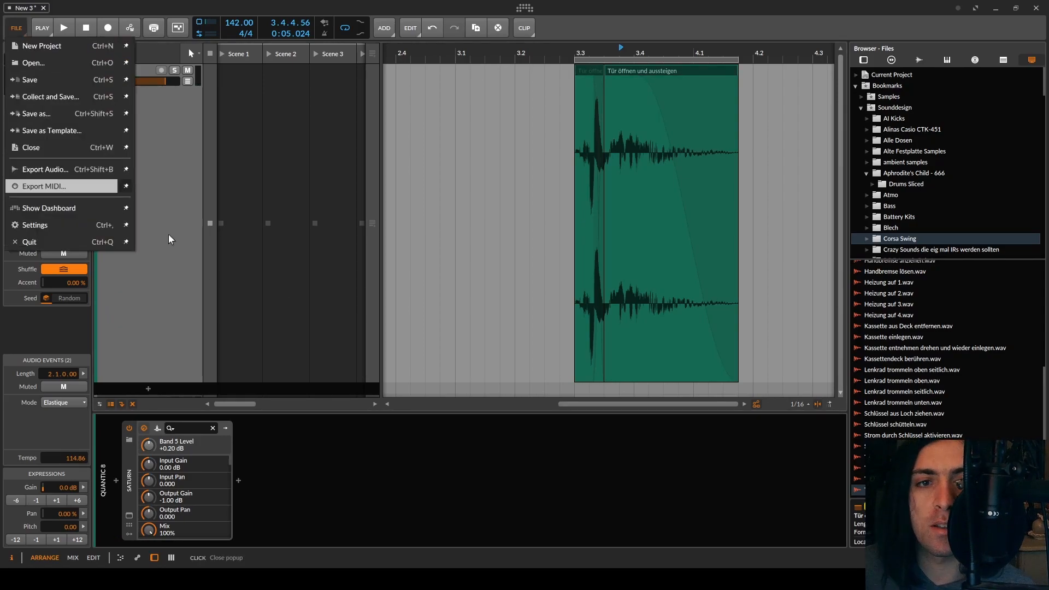
pyautogui.click(71, 166)
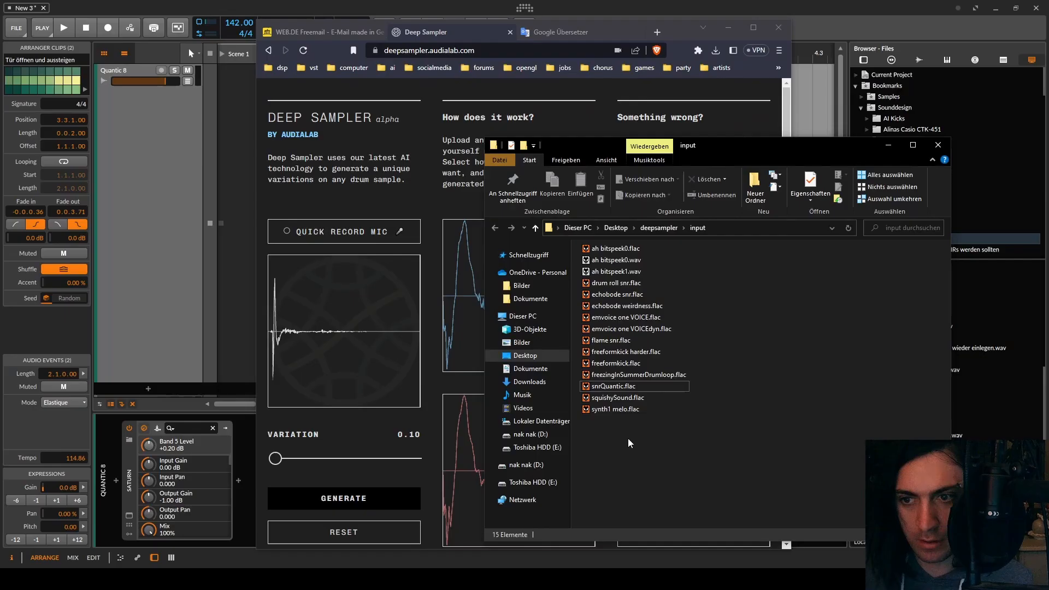
# Step: Load squishySound.flac from the input folder into Deep Sampler, play it and generate variations at 0.10
pyautogui.moveTo(595, 396); pyautogui.dragTo(330, 339)
pyautogui.click(329, 362)
pyautogui.click(329, 495)
# Step: Listen to the four generated variations of squishySound.flac, replaying them for comparison
pyautogui.click(510, 322)
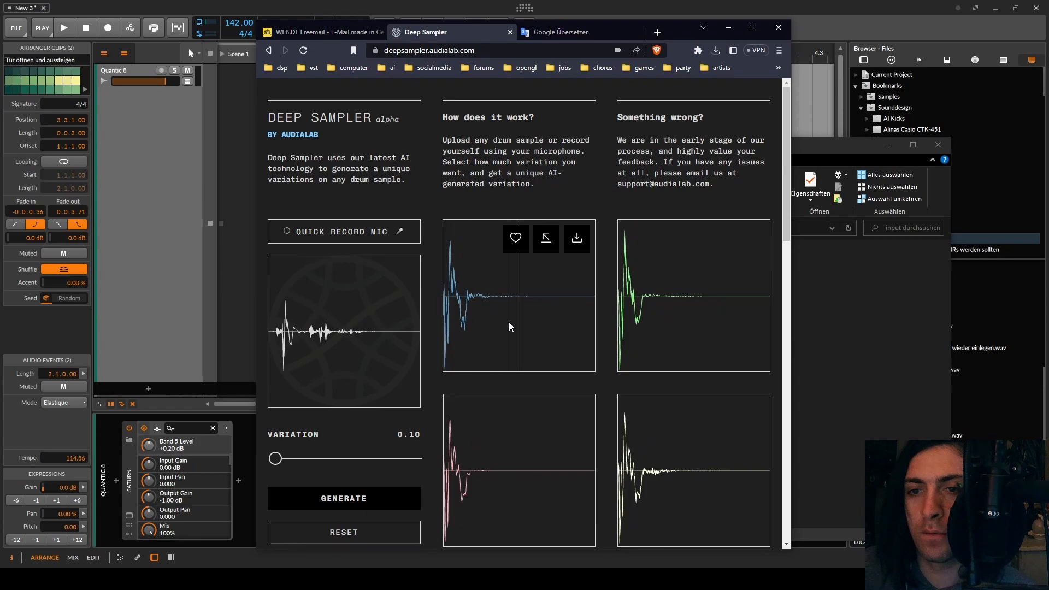
pyautogui.click(677, 327)
pyautogui.click(677, 448)
pyautogui.click(532, 470)
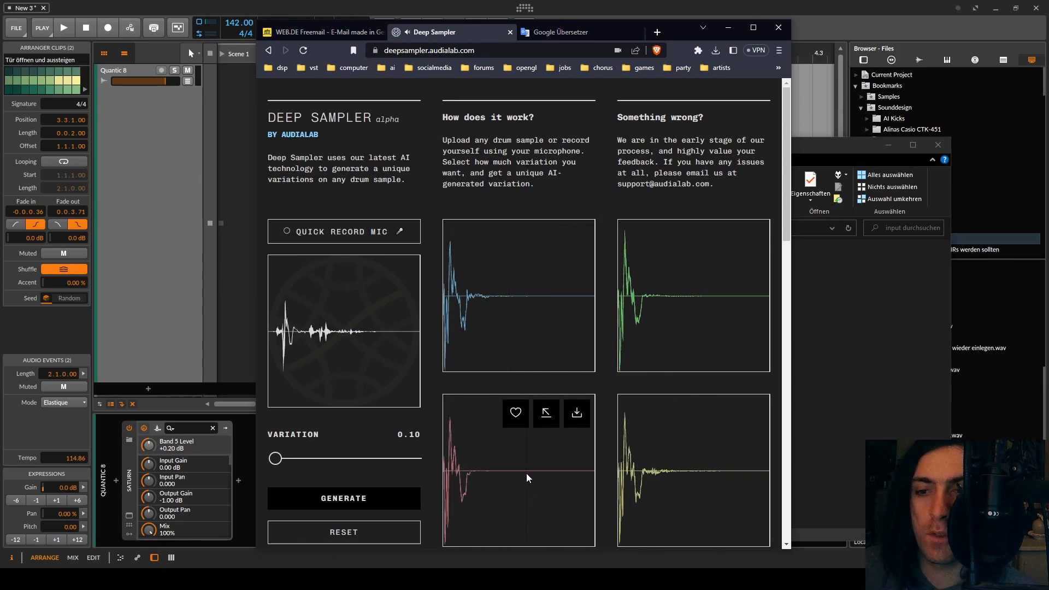
pyautogui.click(525, 330)
pyautogui.click(665, 338)
pyautogui.click(673, 463)
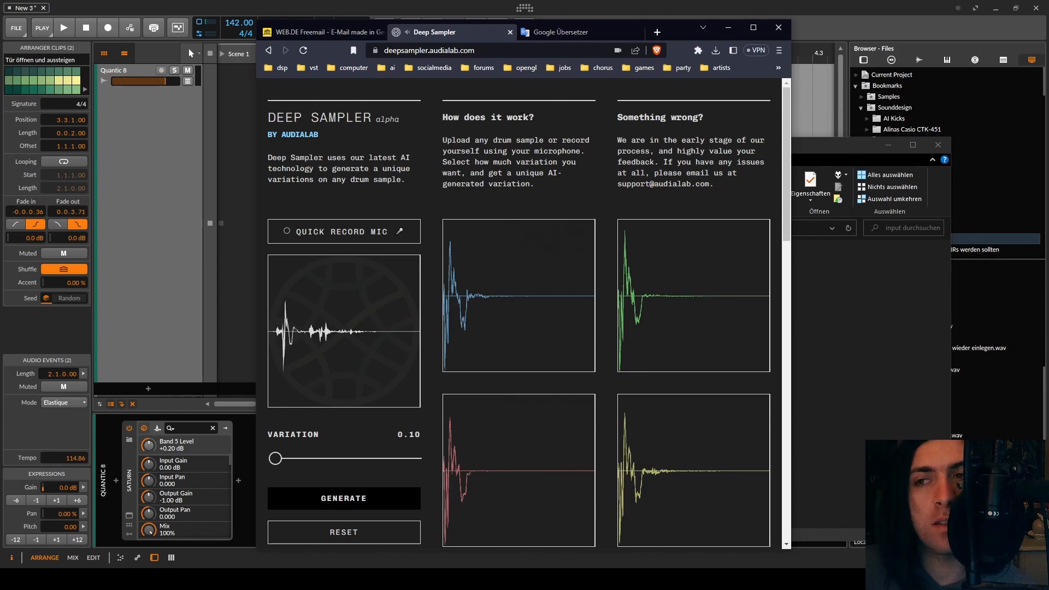
# Step: Load a sample from Bitwig's DDF Sample Paket folder into Deep Sampler, play it and generate variations at 0.10
pyautogui.click(887, 149)
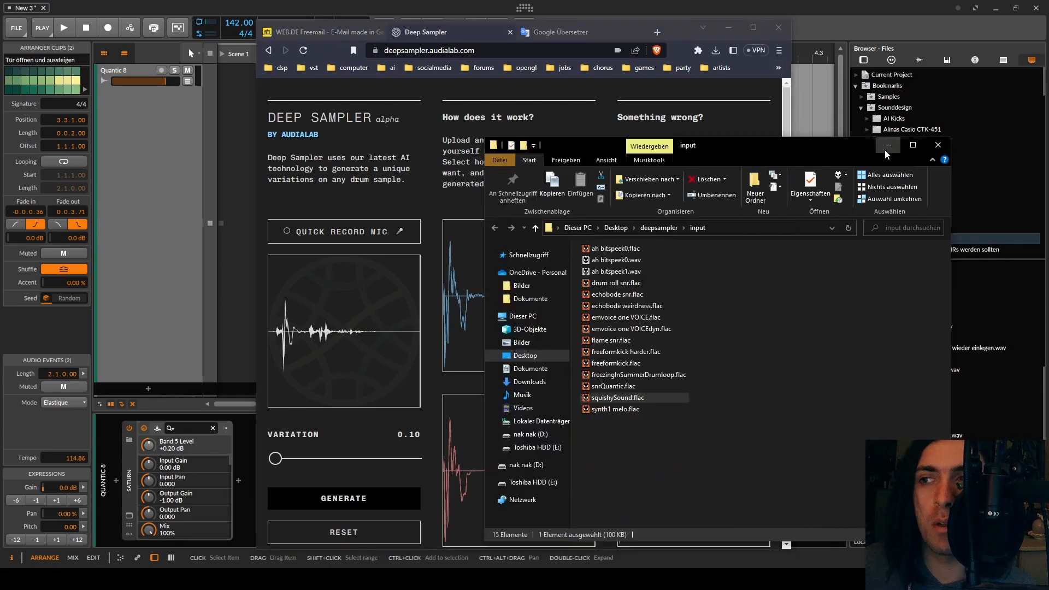
pyautogui.click(834, 5)
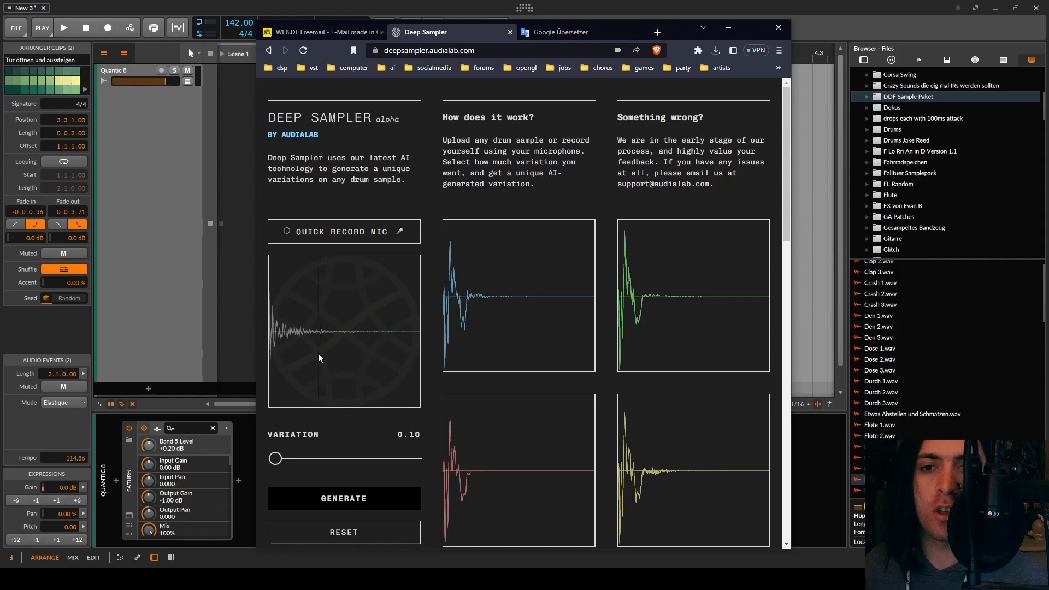
pyautogui.click(318, 357)
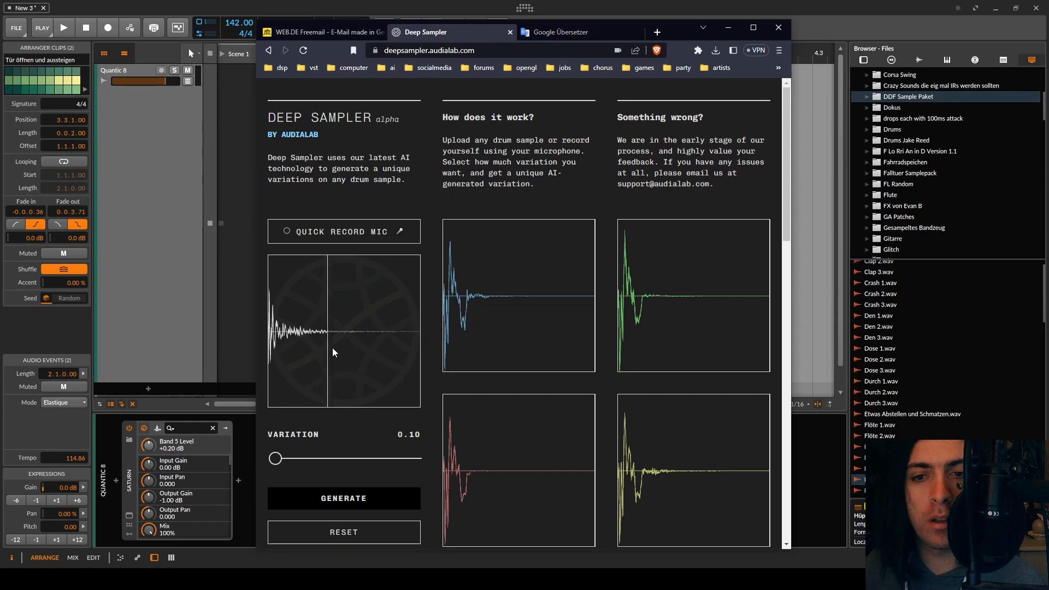
pyautogui.click(335, 498)
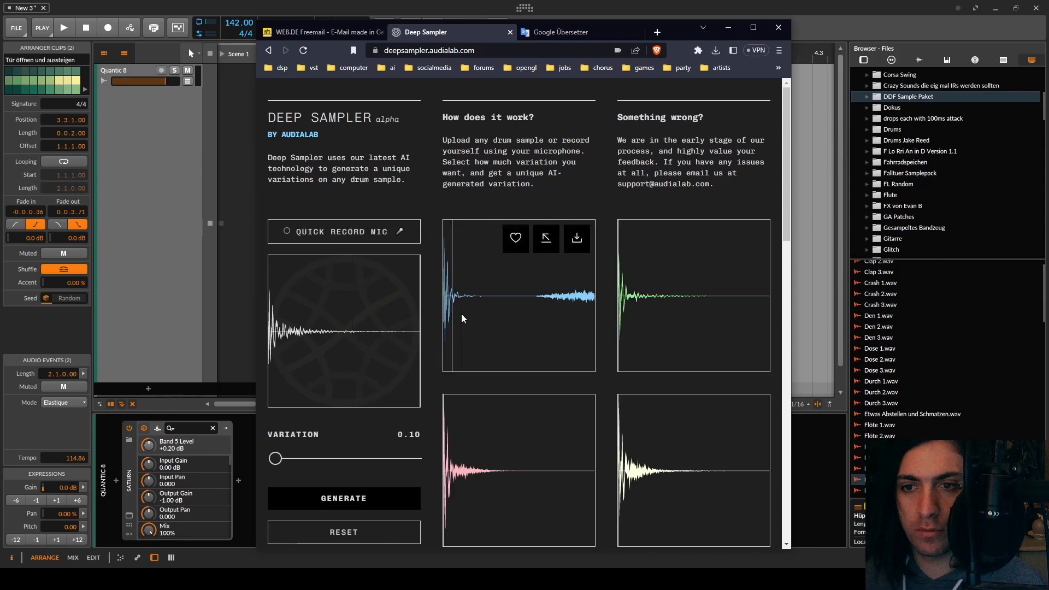
# Step: Compare the generated variations with the source sample, then favourite the green variation and download the pink one
pyautogui.click(675, 477)
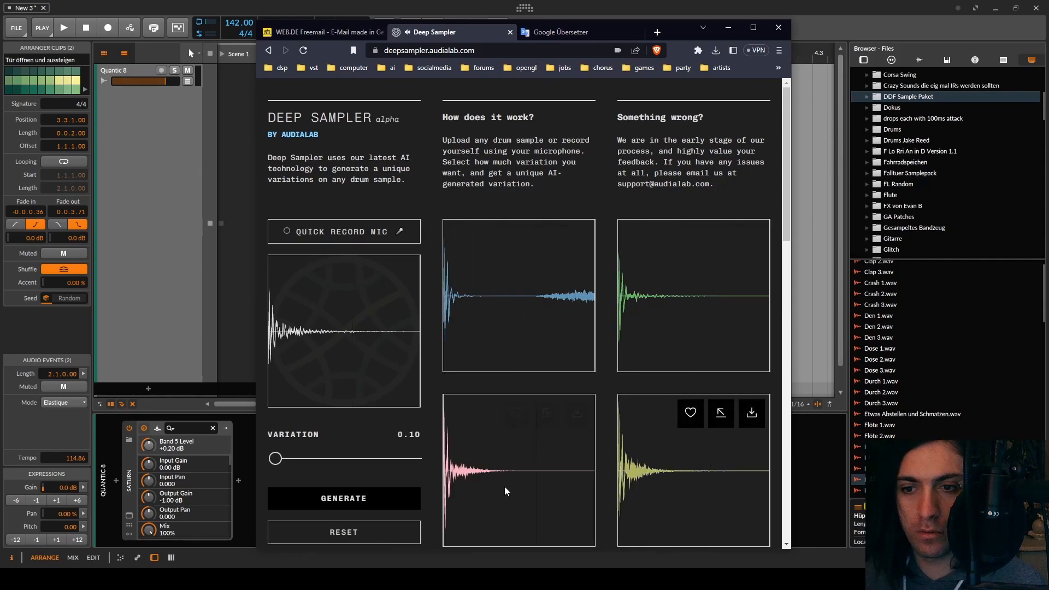
pyautogui.click(504, 486)
pyautogui.click(710, 307)
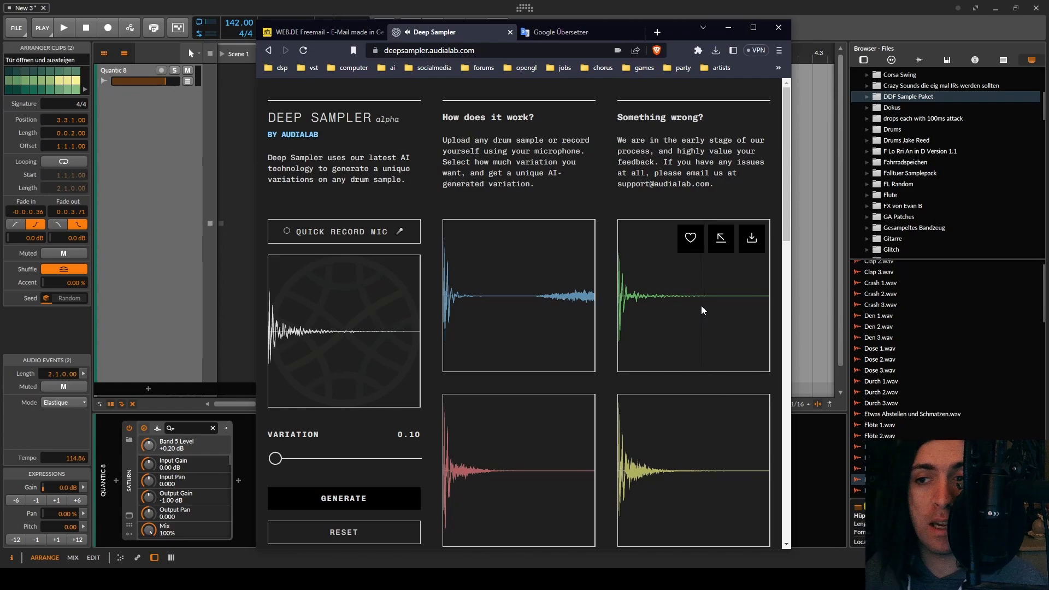
pyautogui.click(672, 324)
pyautogui.click(323, 360)
pyautogui.click(691, 245)
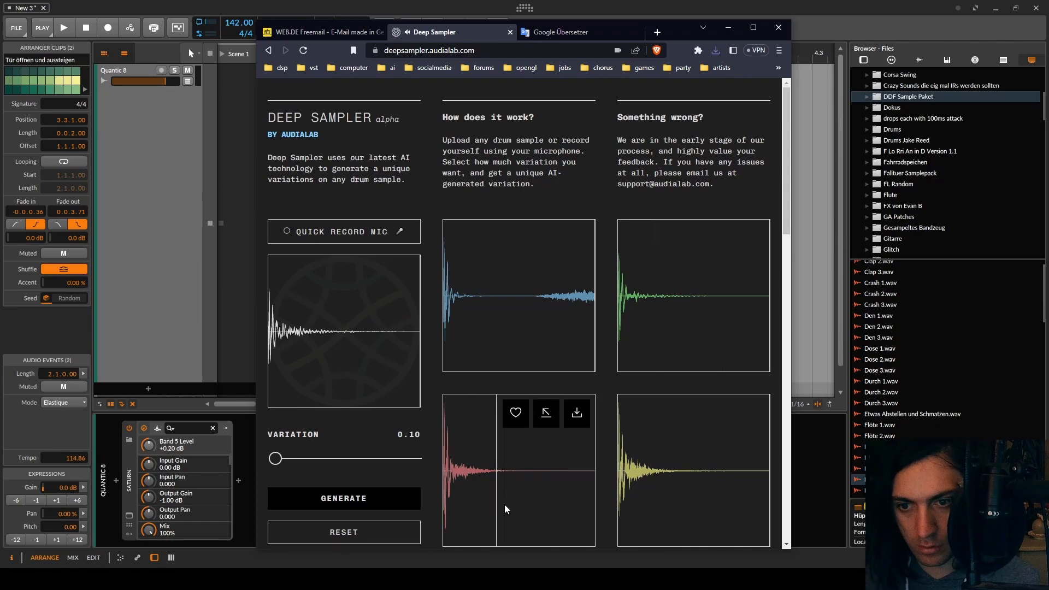
pyautogui.click(577, 413)
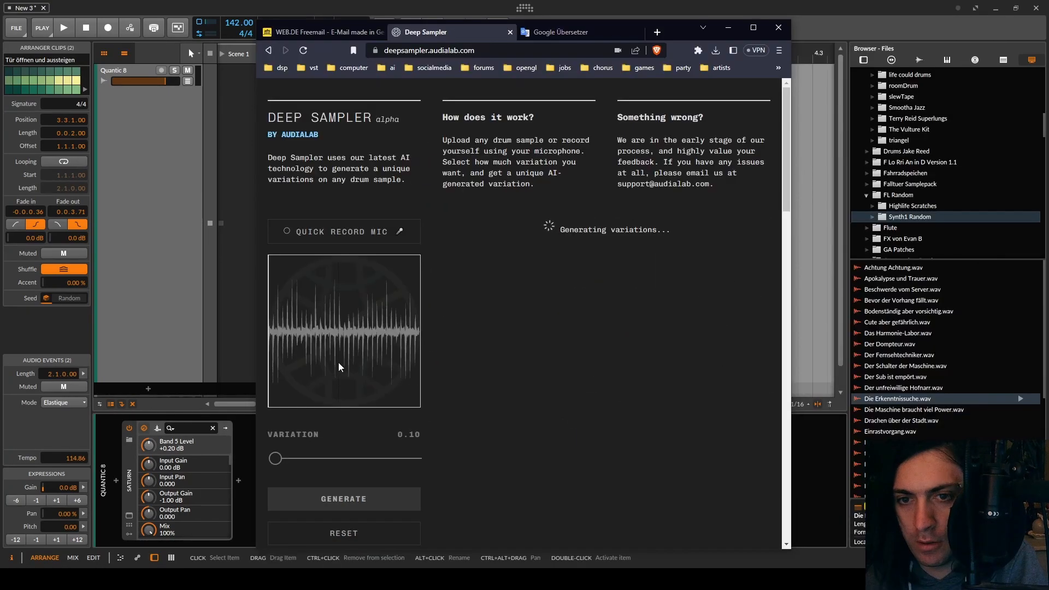
# Step: Play the loaded Die Erkenntnissuche.wav source from the Synth1 Random folder and listen to its generated variations
pyautogui.click(338, 368)
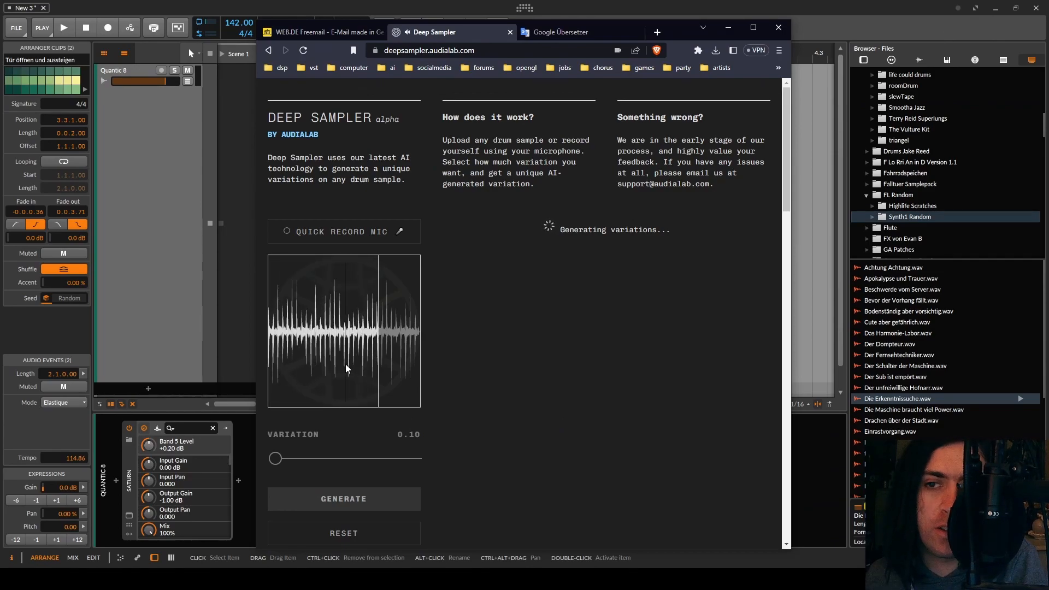
pyautogui.click(538, 307)
pyautogui.click(666, 310)
pyautogui.click(505, 466)
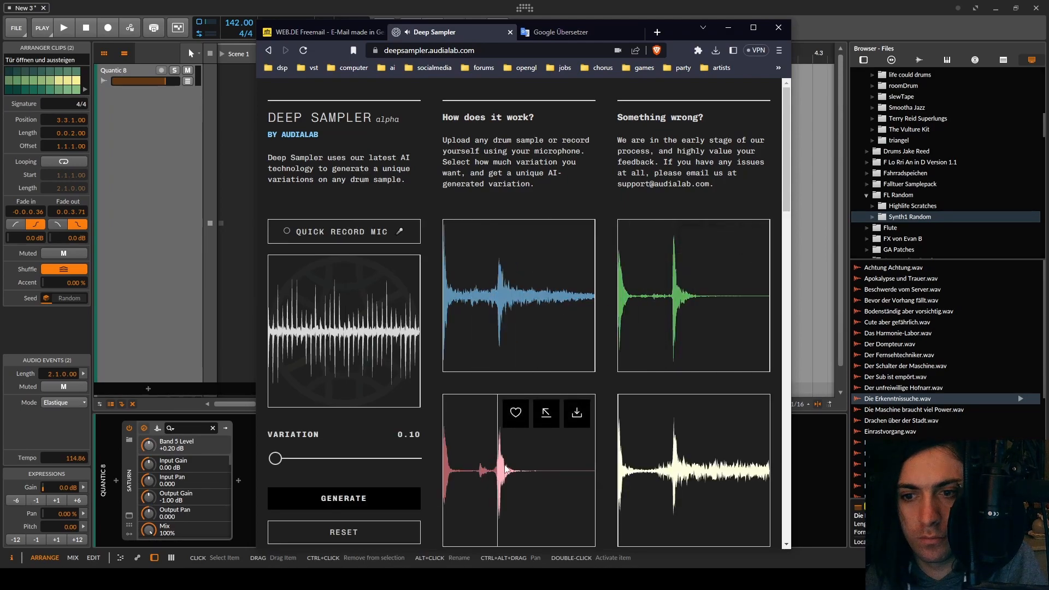
pyautogui.click(691, 475)
pyautogui.click(667, 339)
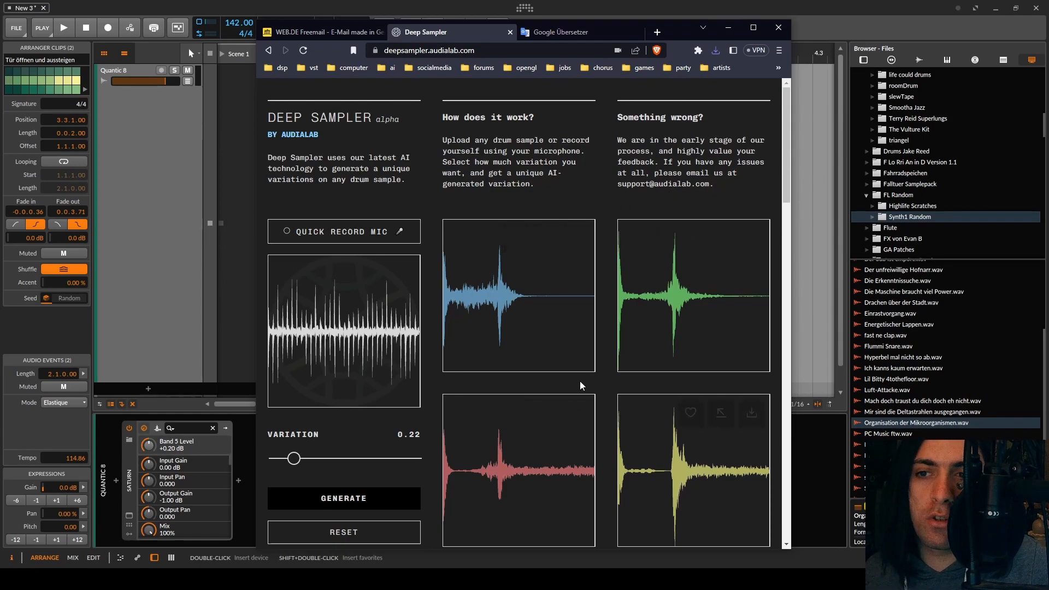
pyautogui.moveTo(628, 330)
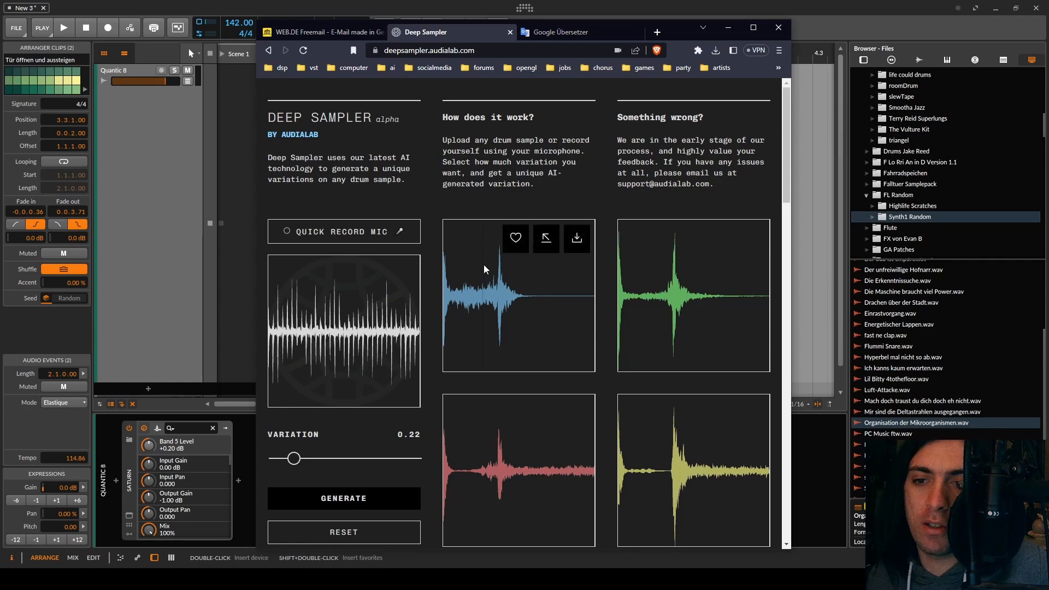
pyautogui.moveTo(664, 333)
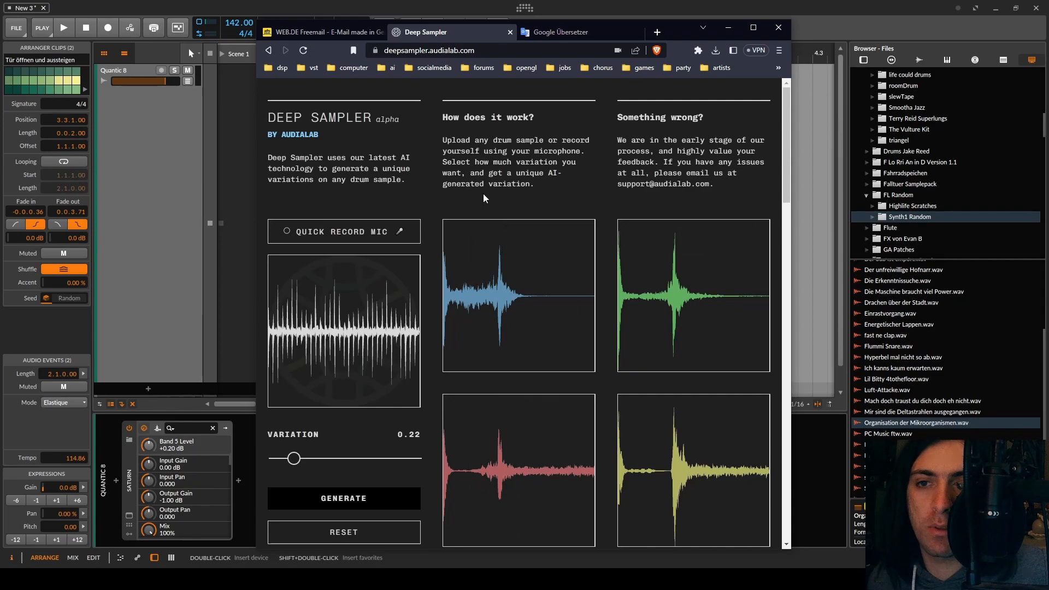
pyautogui.moveTo(280, 120); pyautogui.dragTo(603, 165)
pyautogui.click(596, 192)
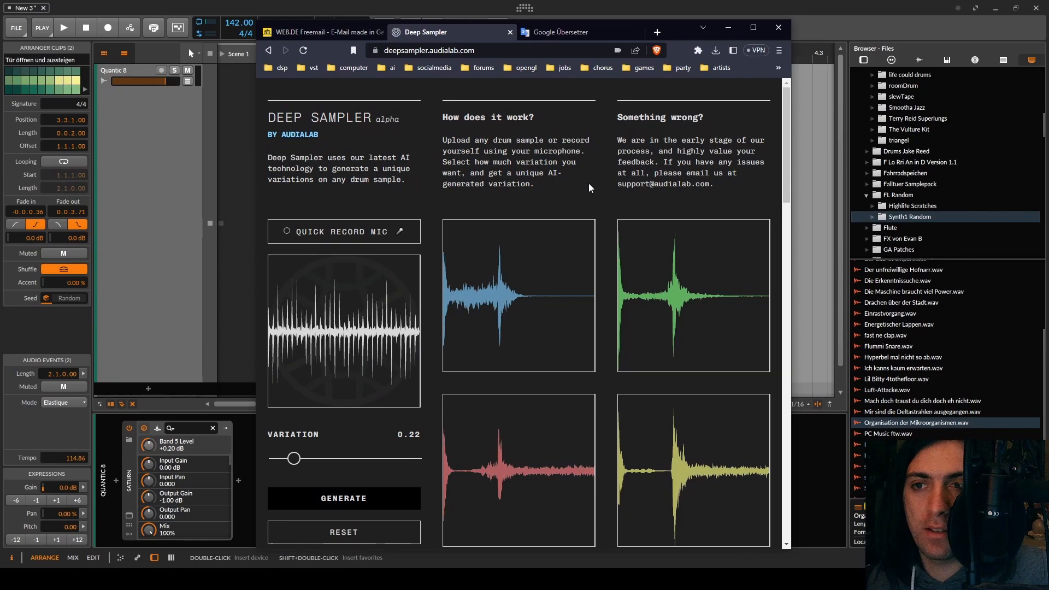
# Step: Look through the list of saved original and generated sample pairs below the Deep Sampler variations
pyautogui.scroll(-15, 588, 183)
pyautogui.scroll(-3, 506, 225)
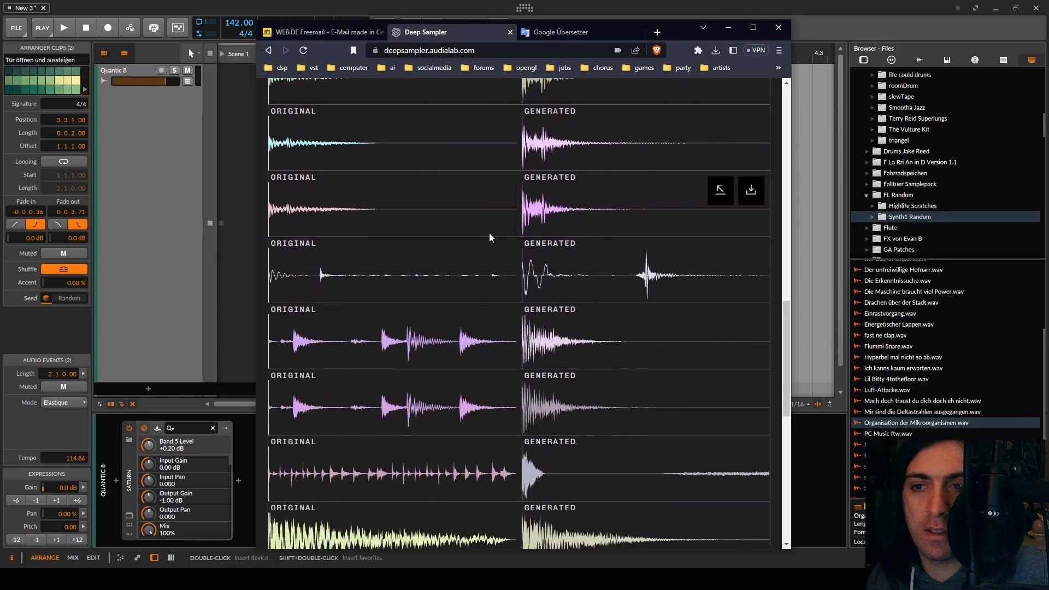
pyautogui.scroll(-3, 535, 283)
pyautogui.scroll(-3, 533, 283)
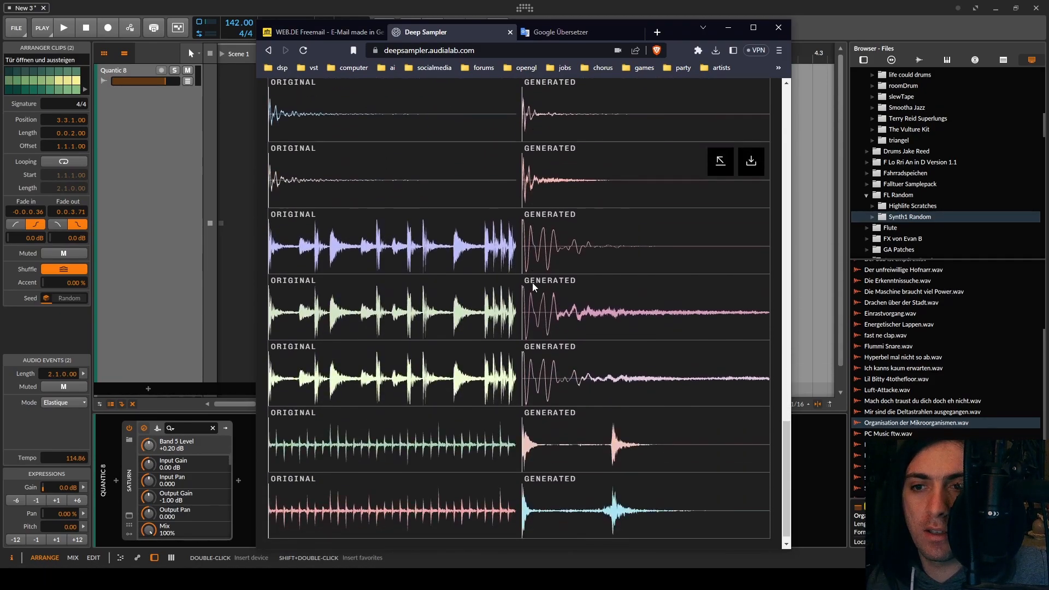
pyautogui.scroll(-4, 566, 299)
pyautogui.scroll(20, 553, 291)
pyautogui.scroll(-20, 552, 290)
pyautogui.scroll(-1, 564, 239)
pyautogui.scroll(20, 564, 239)
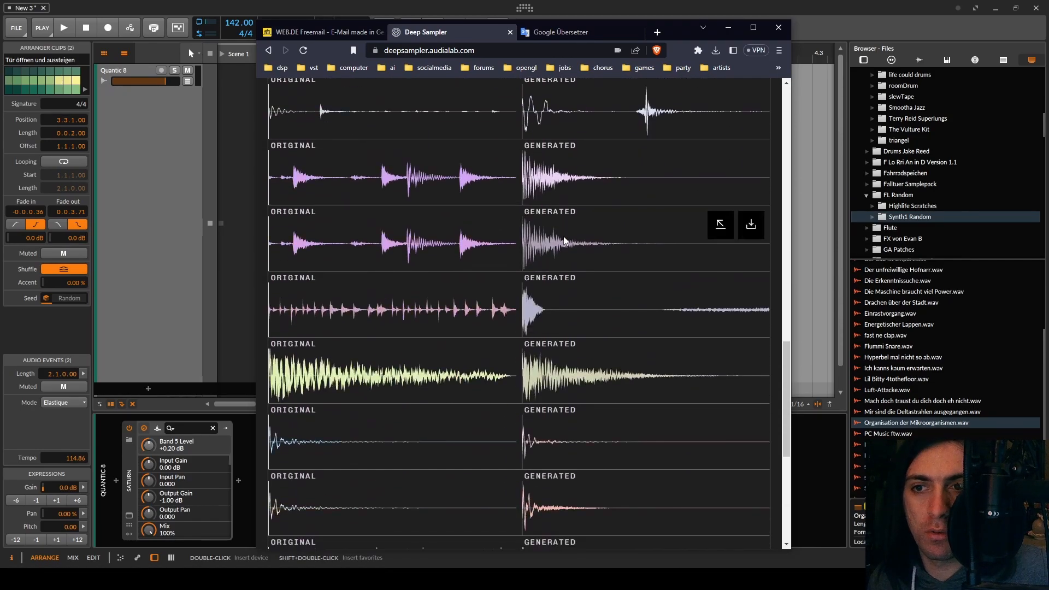